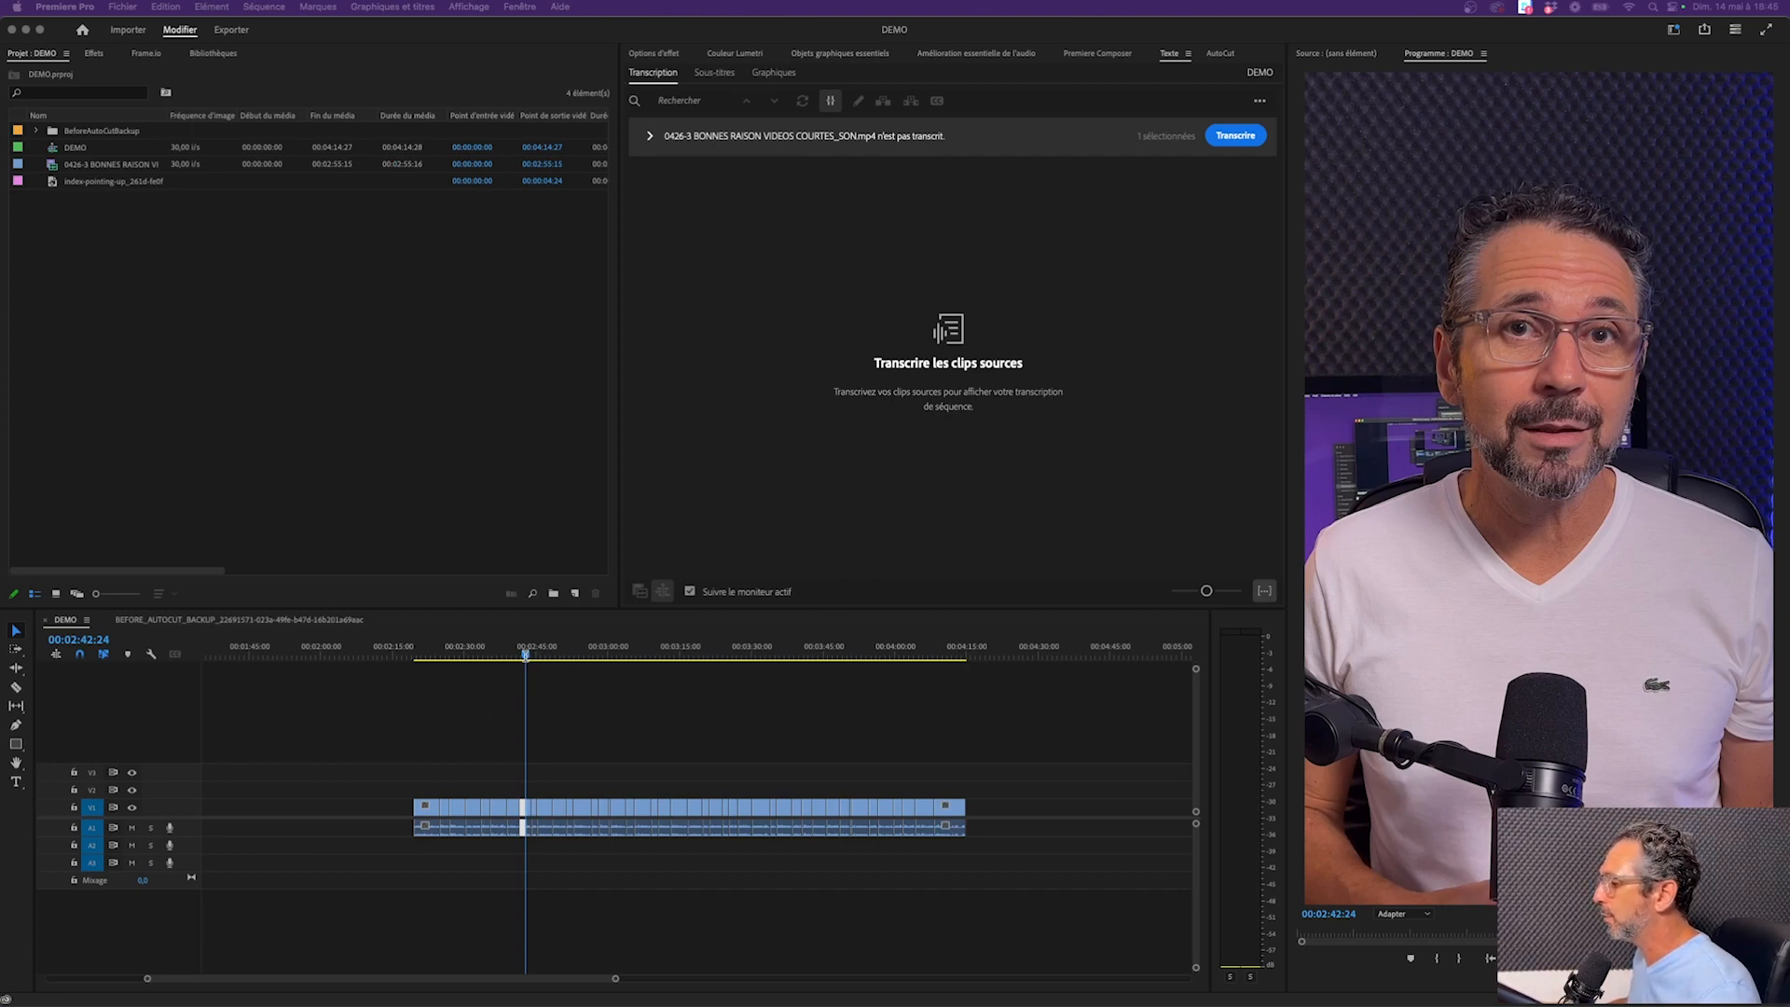
Increase the height of the timeline's video and audio tracks and transcribe the source clip 0426-3 BONNES RAISON VIDEOS COURTES_SON.mp4
{"action": "left_click_drag", "start_coordinate": [496, 657], "coordinate": [479, 661]}
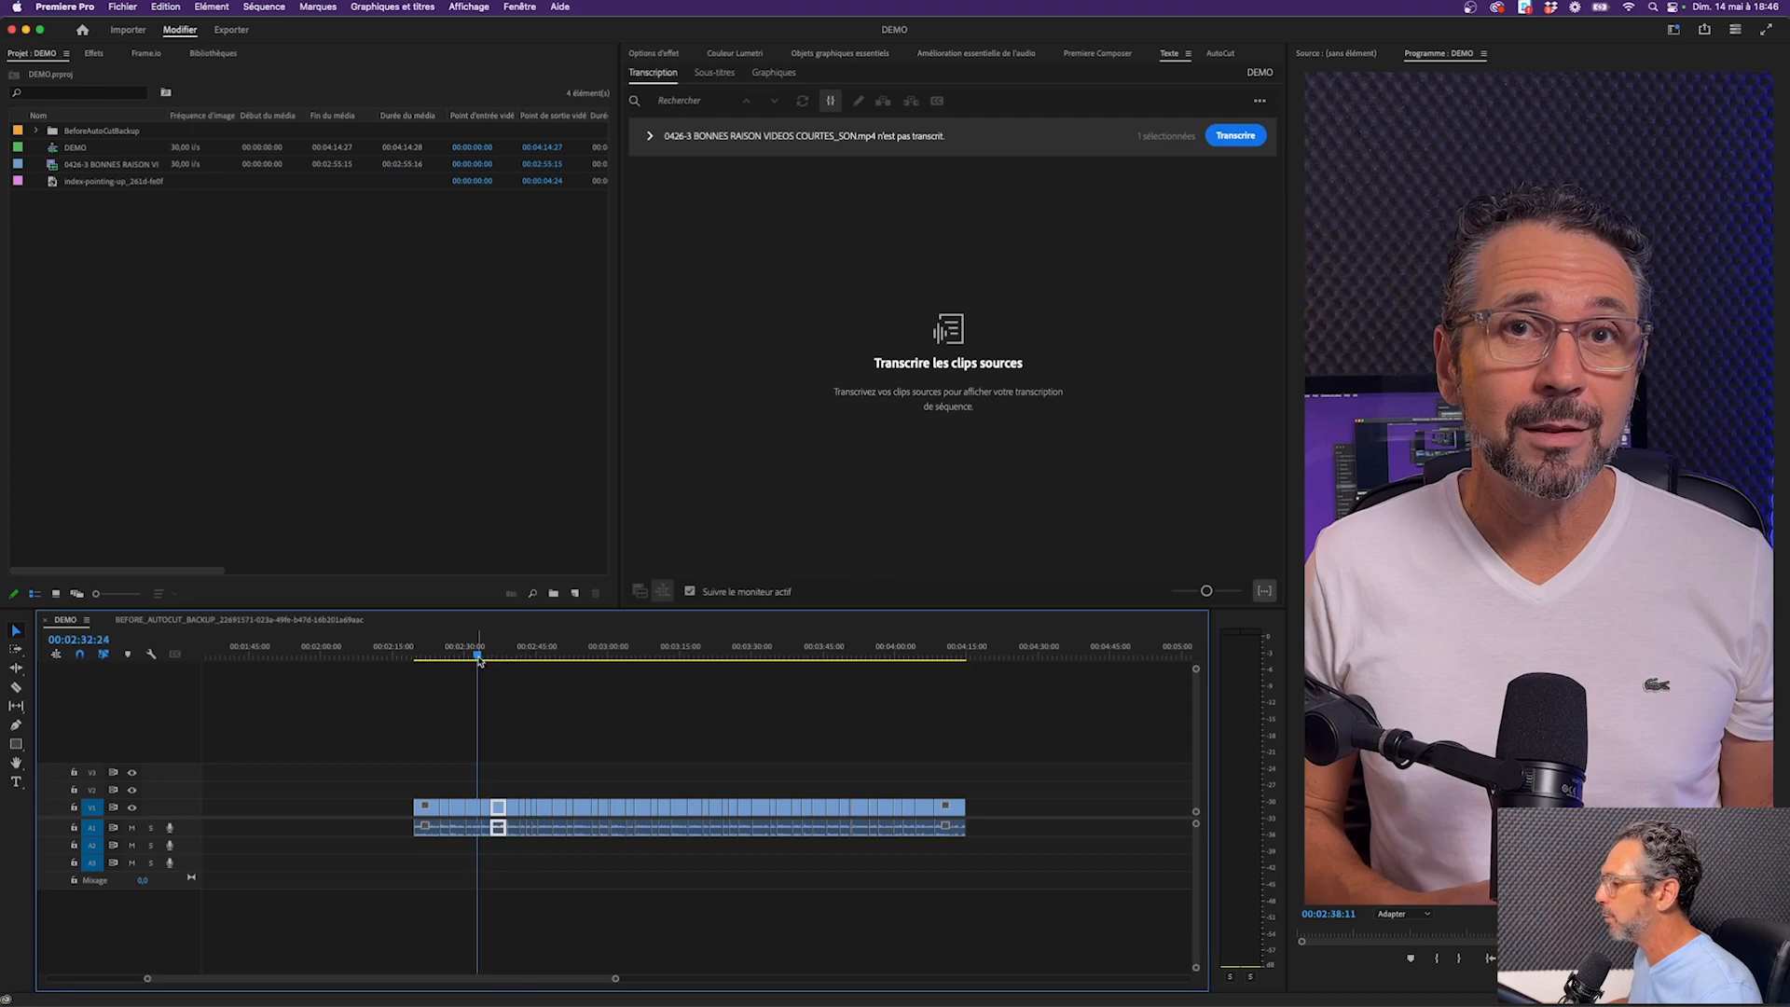
{"action": "scroll", "coordinate": [642, 706], "scroll_direction": "up", "scroll_amount": 4}
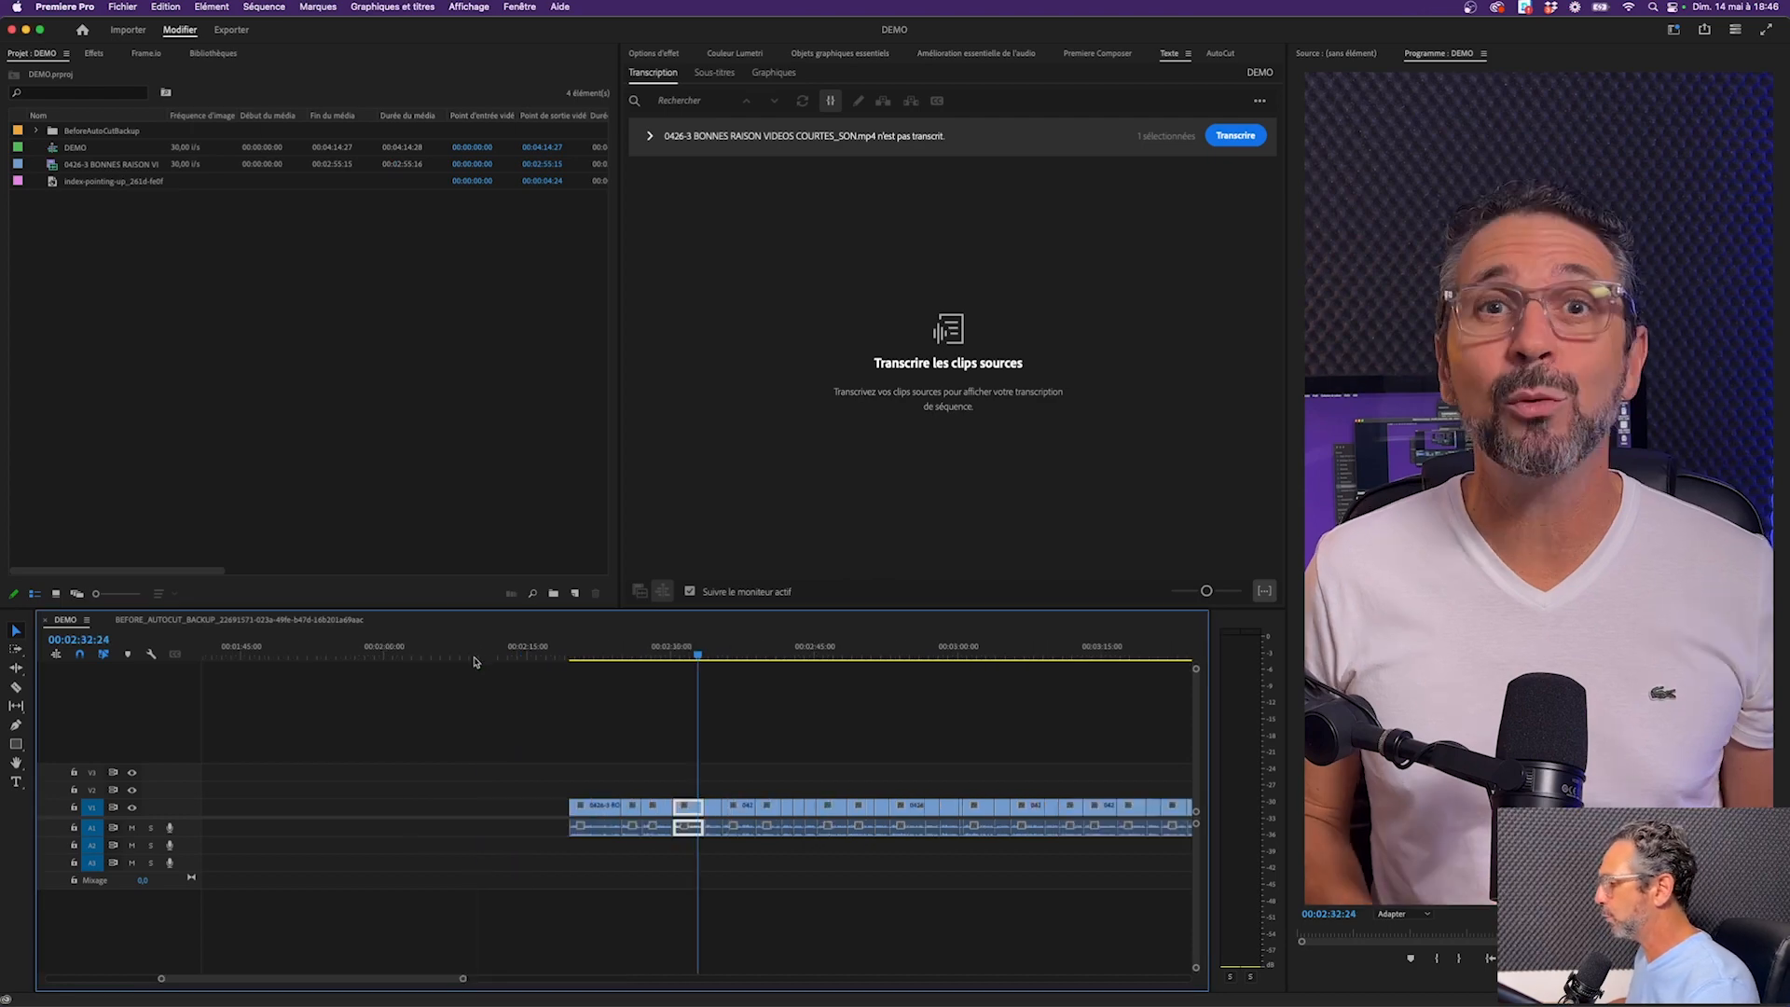
{"action": "scroll", "coordinate": [643, 706], "scroll_direction": "down", "scroll_amount": 1}
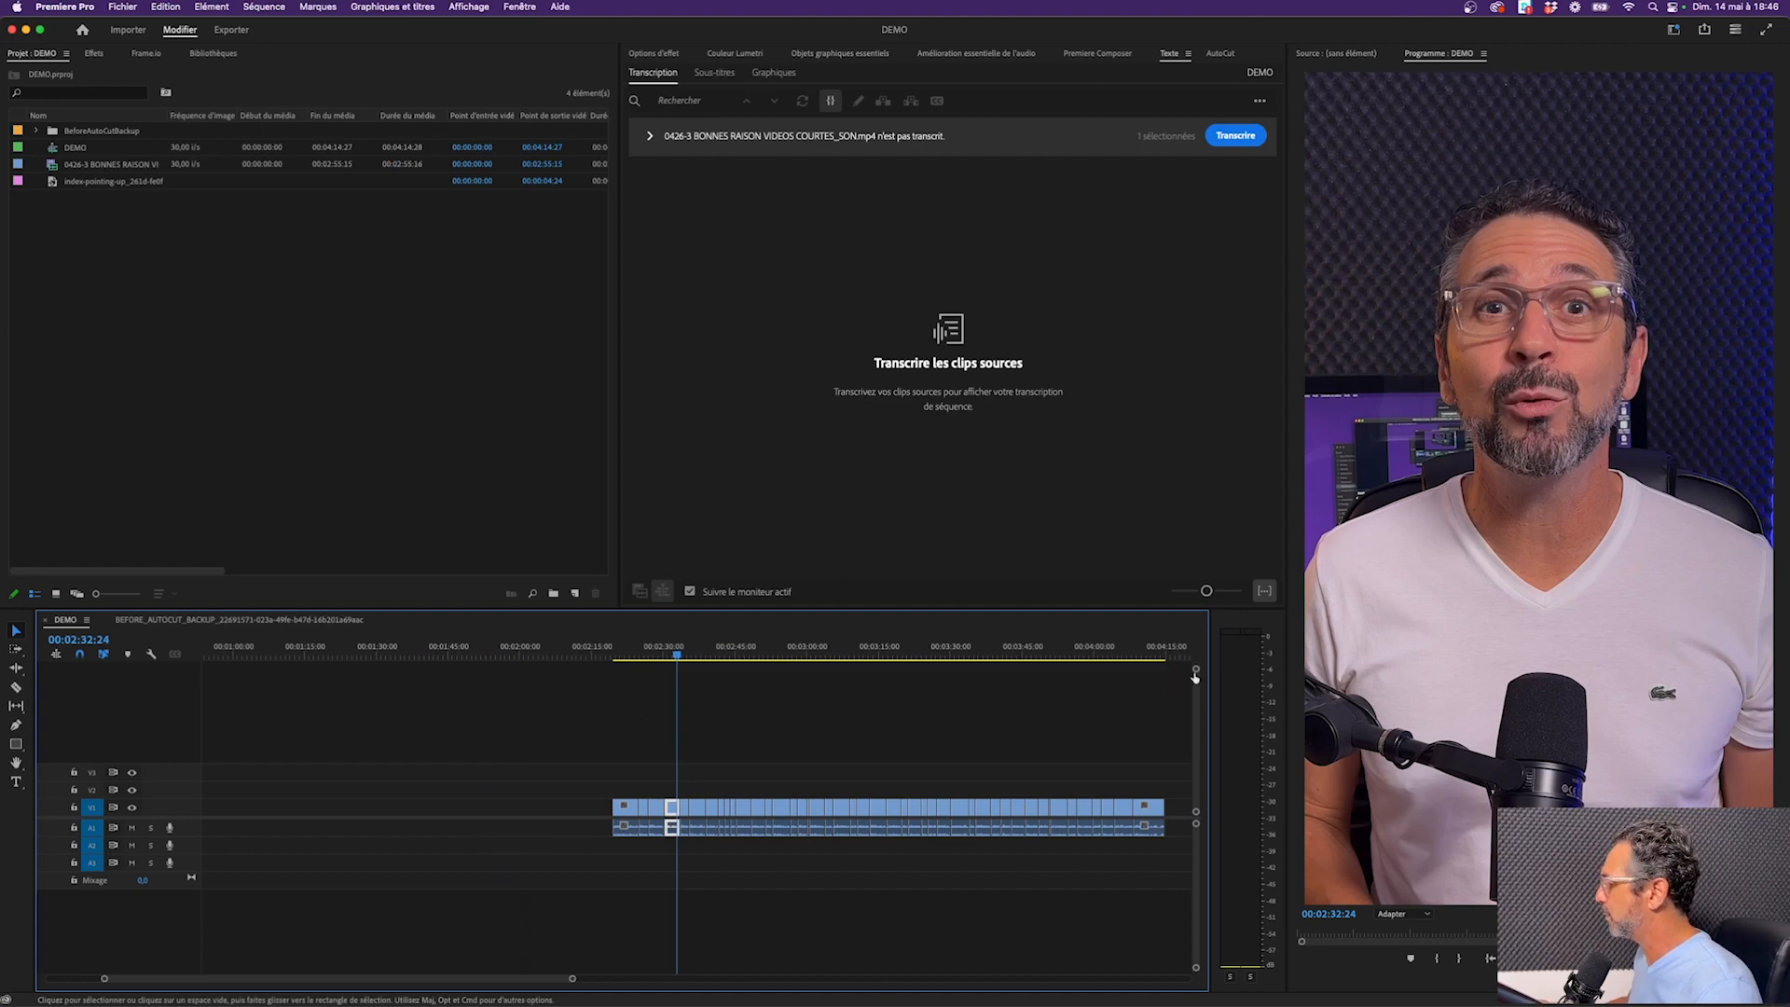
{"action": "left_click_drag", "start_coordinate": [1196, 669], "coordinate": [1196, 674]}
{"action": "left_click_drag", "start_coordinate": [1198, 830], "coordinate": [1197, 839]}
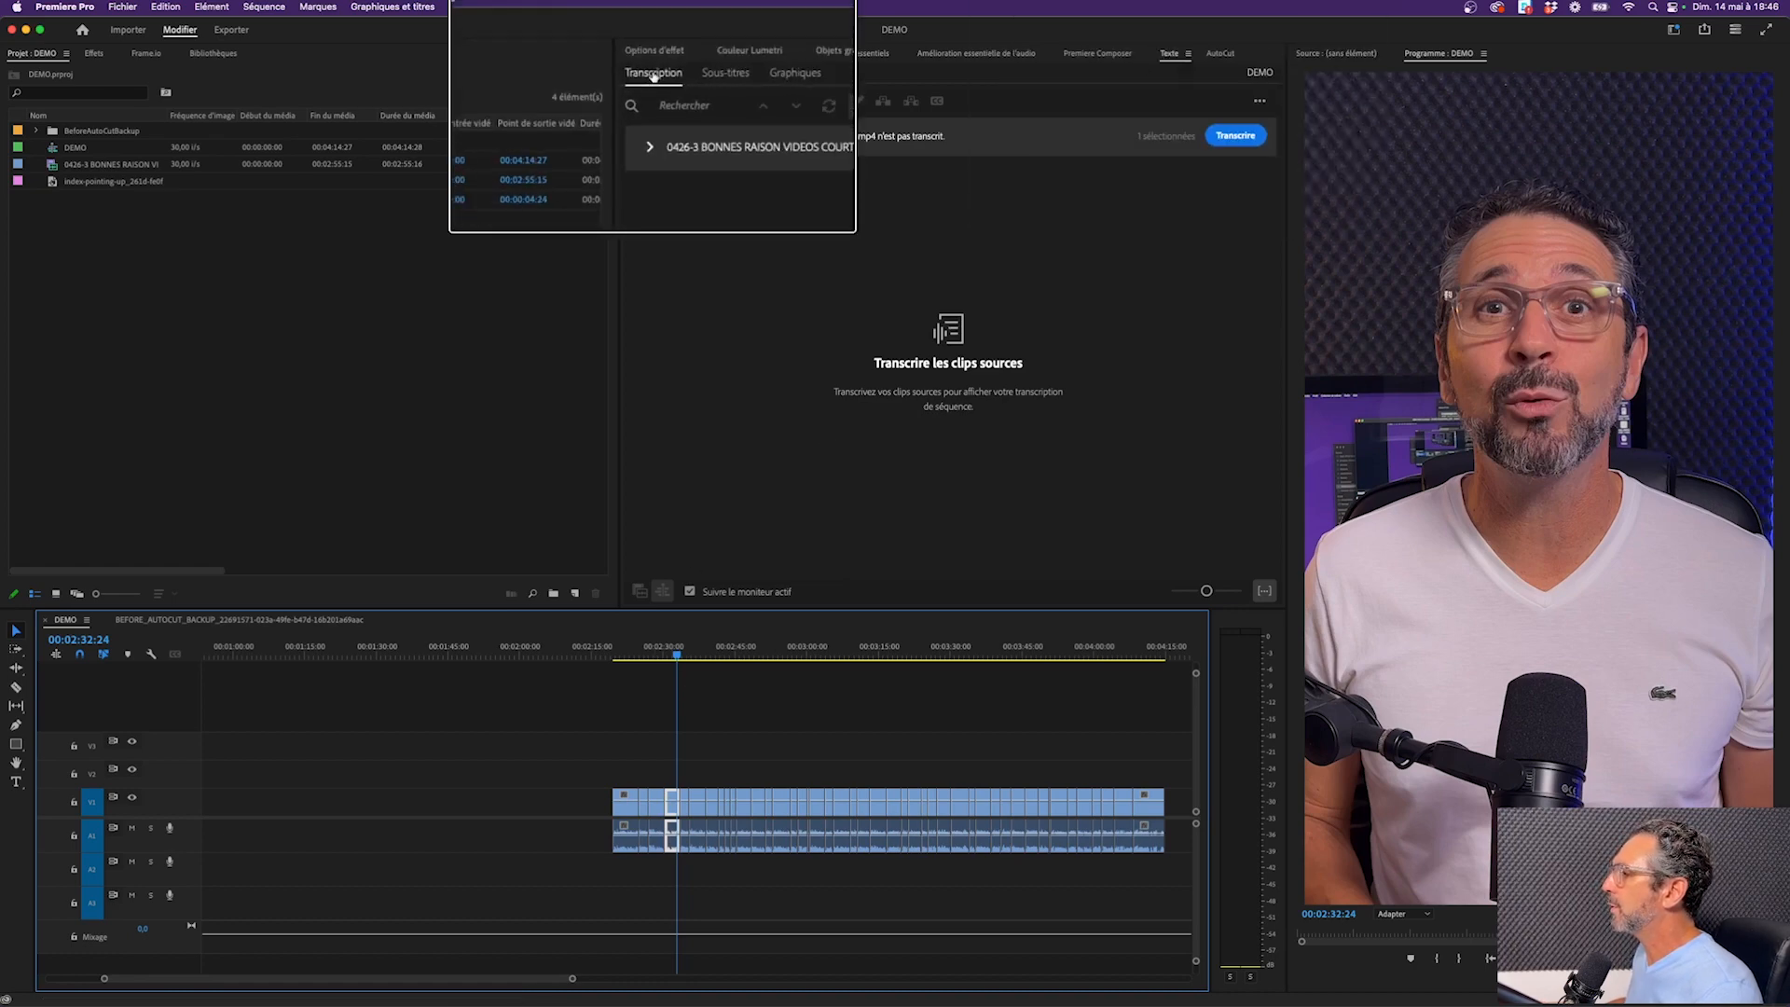
{"action": "left_click", "coordinate": [1236, 137]}
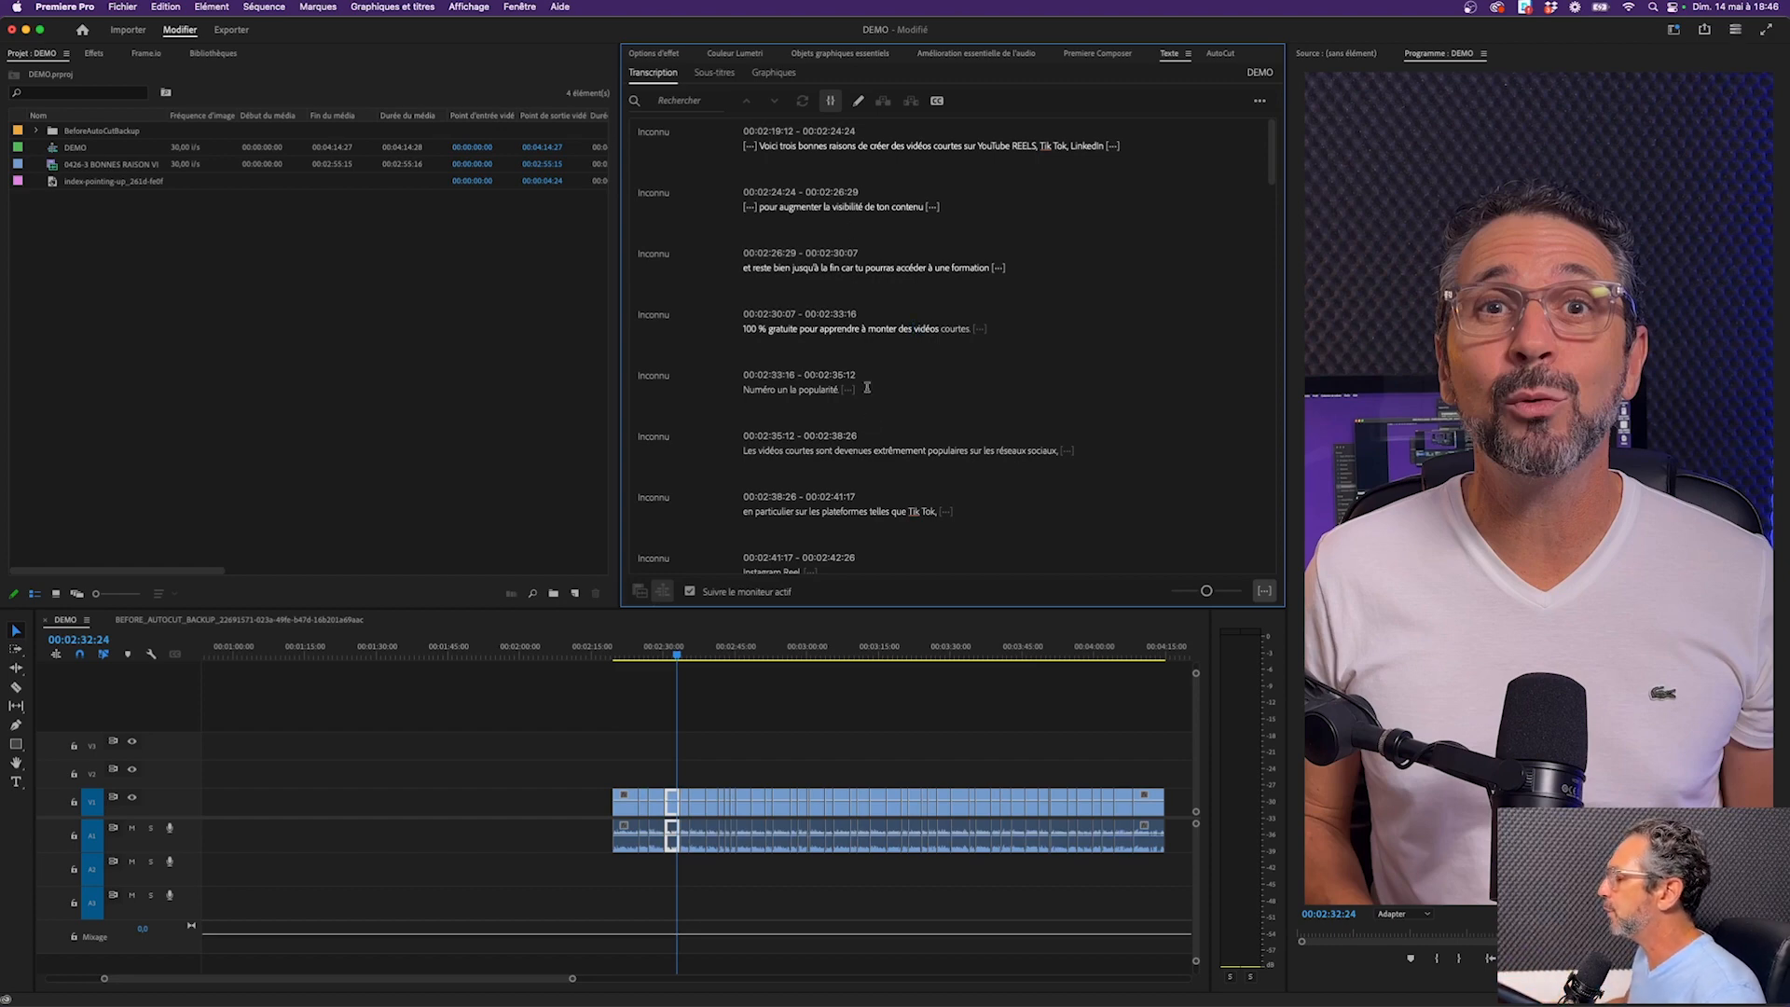
Create single-line captions from the transcript, with a maximum length of 20 characters and a minimum duration of 1.2 seconds
{"action": "left_click", "coordinate": [937, 102]}
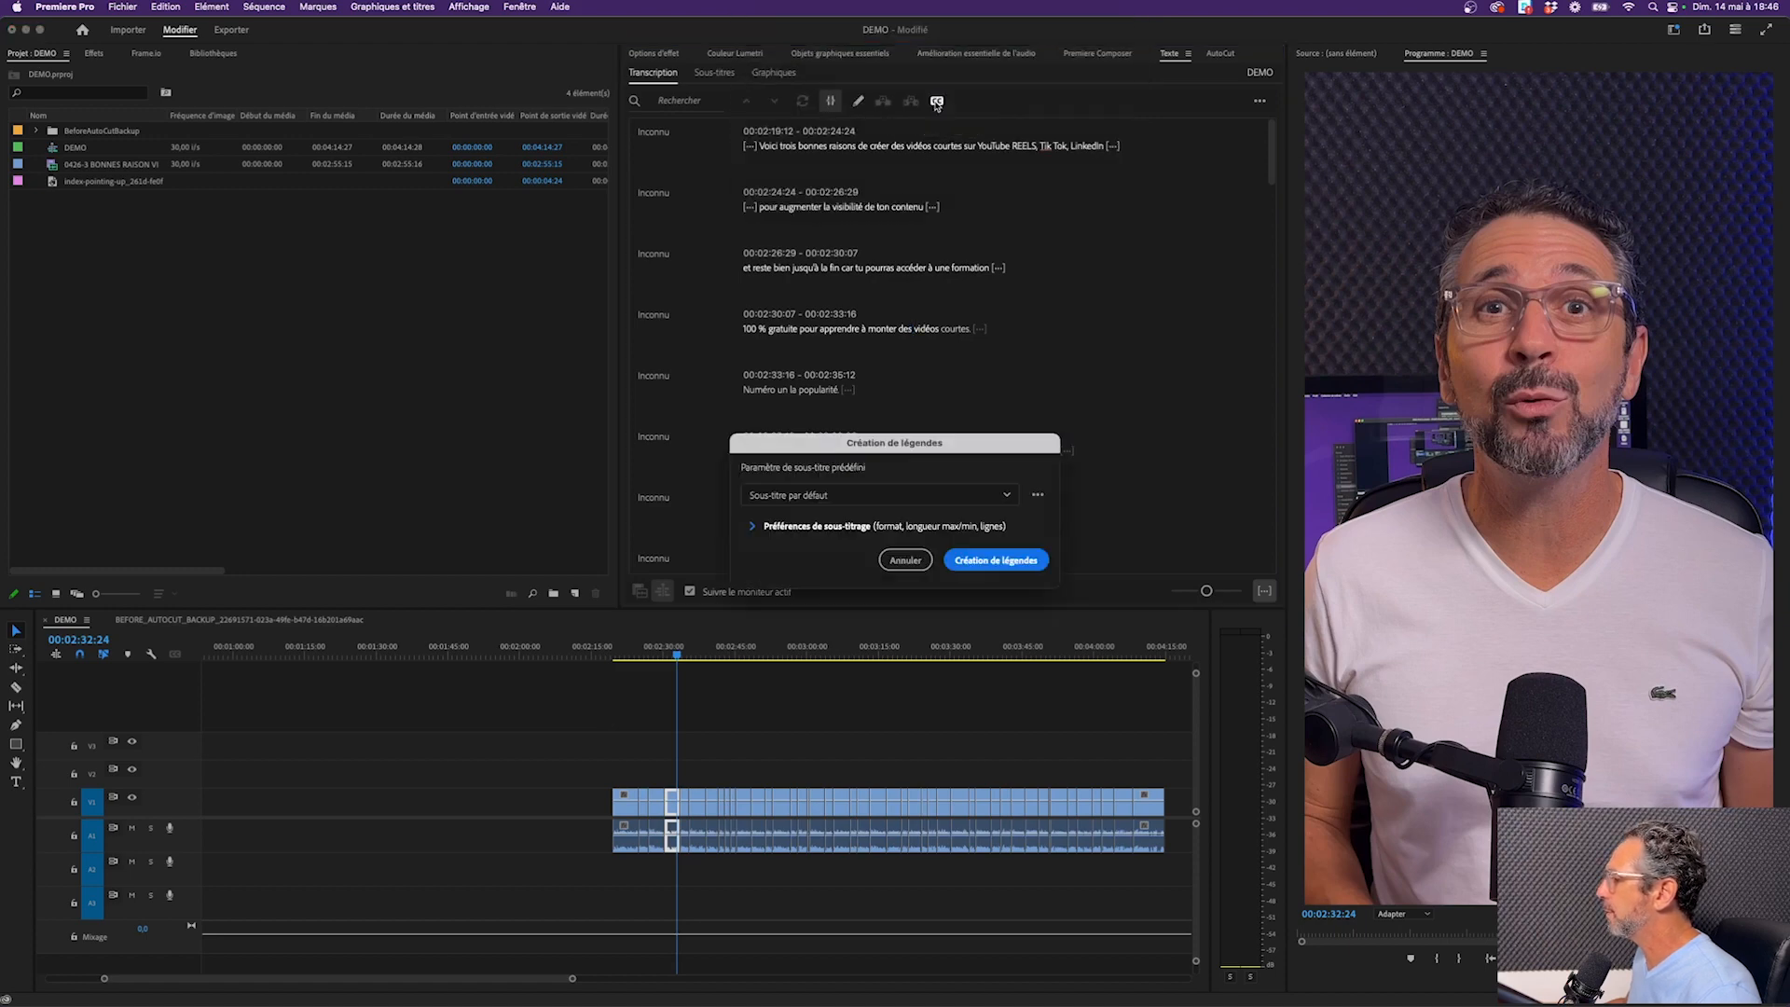
{"action": "left_click", "coordinate": [752, 528]}
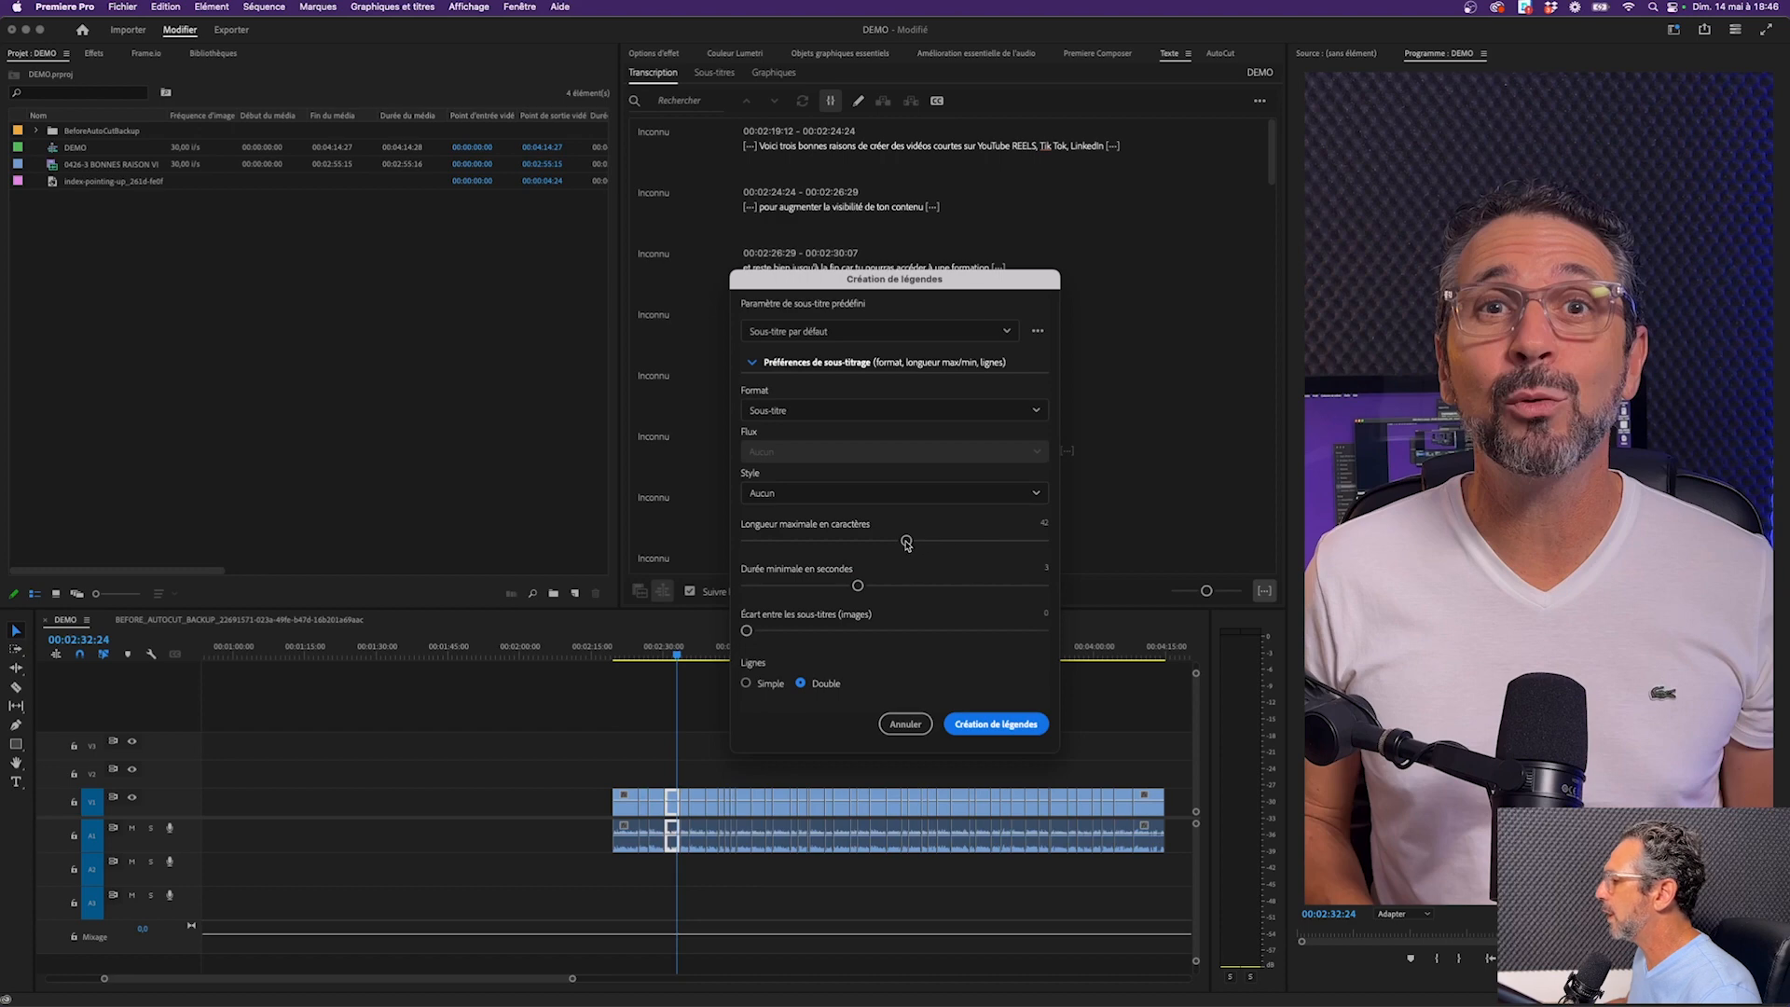
{"action": "left_click_drag", "start_coordinate": [906, 543], "coordinate": [733, 591]}
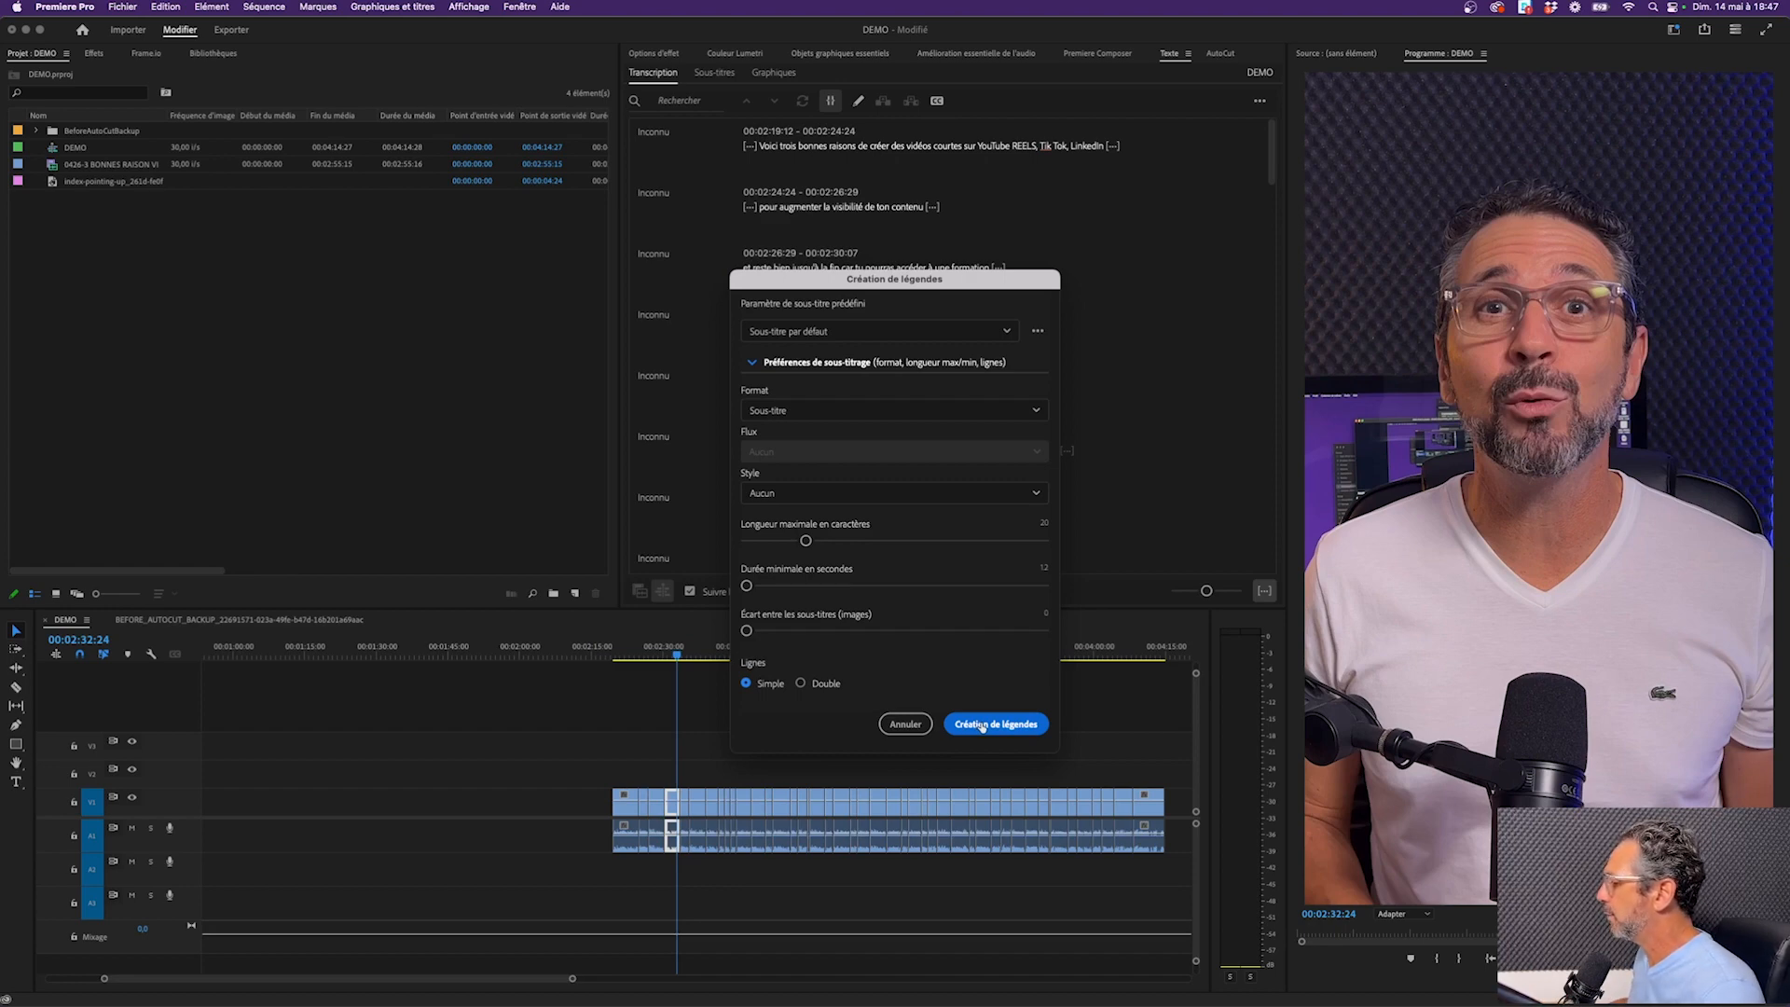
{"action": "left_click", "coordinate": [982, 726]}
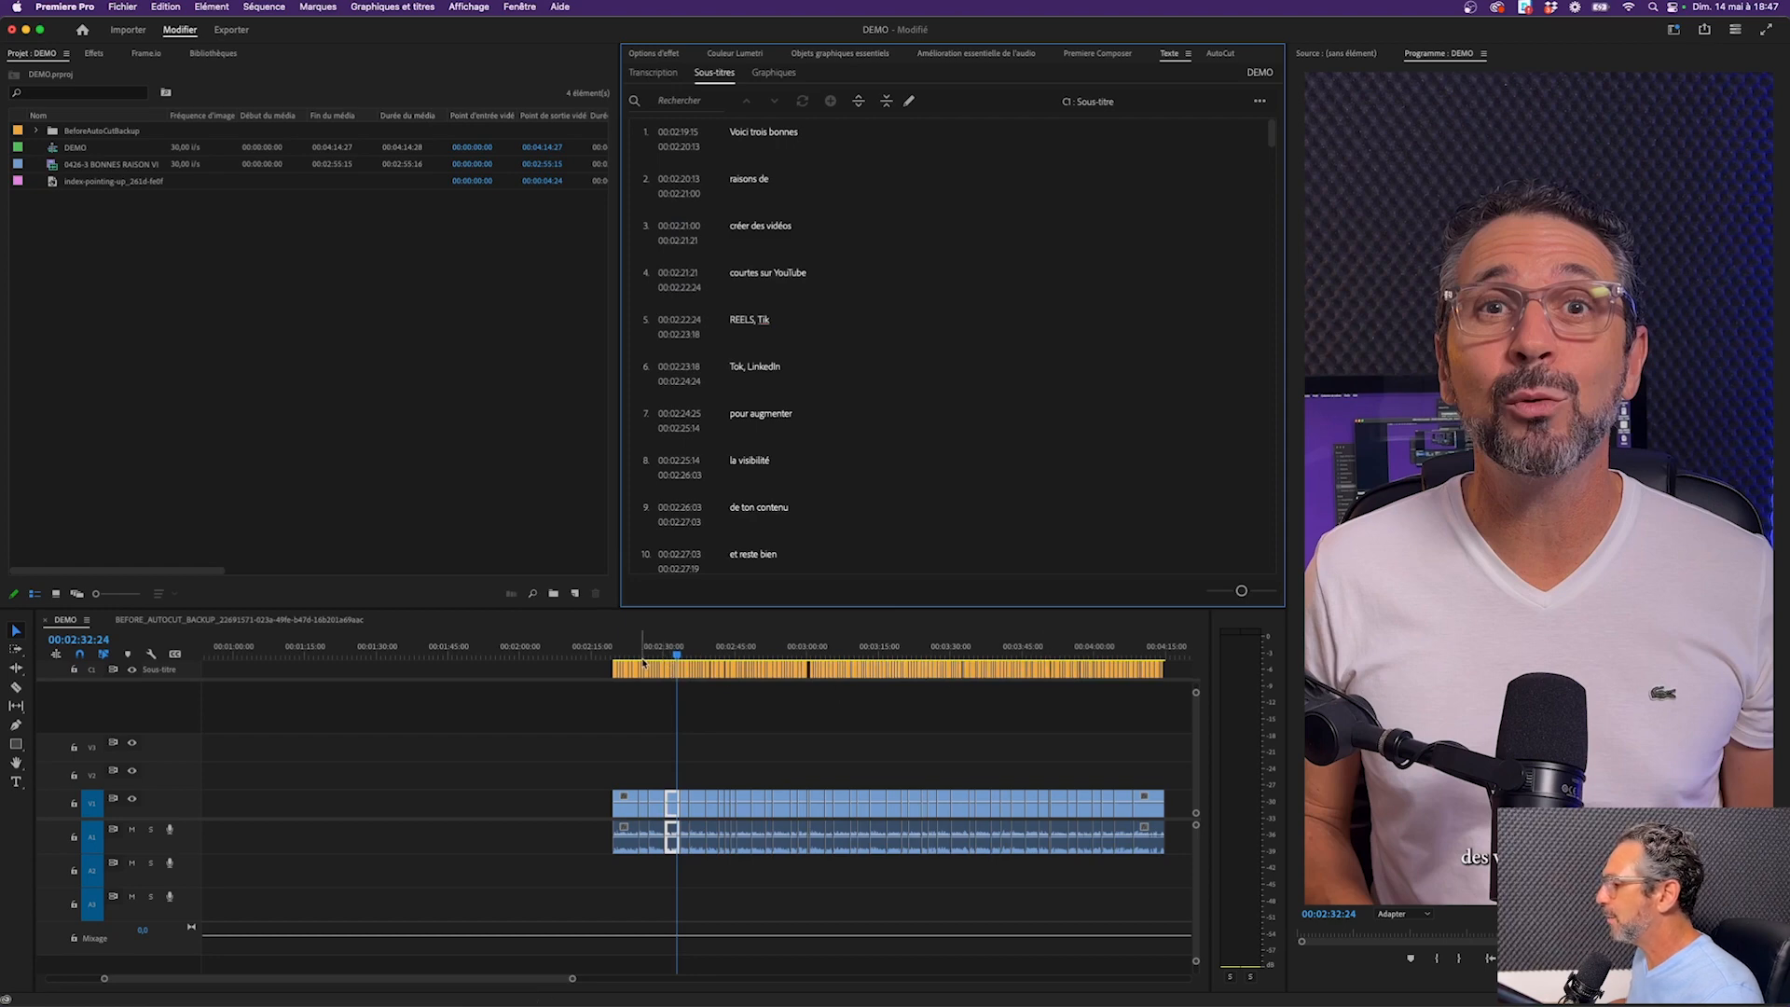
Move the playhead to about 00:02:46:21 to view a caption and switch to the Informations essentielles workspace
{"action": "left_click_drag", "start_coordinate": [652, 656], "coordinate": [743, 656]}
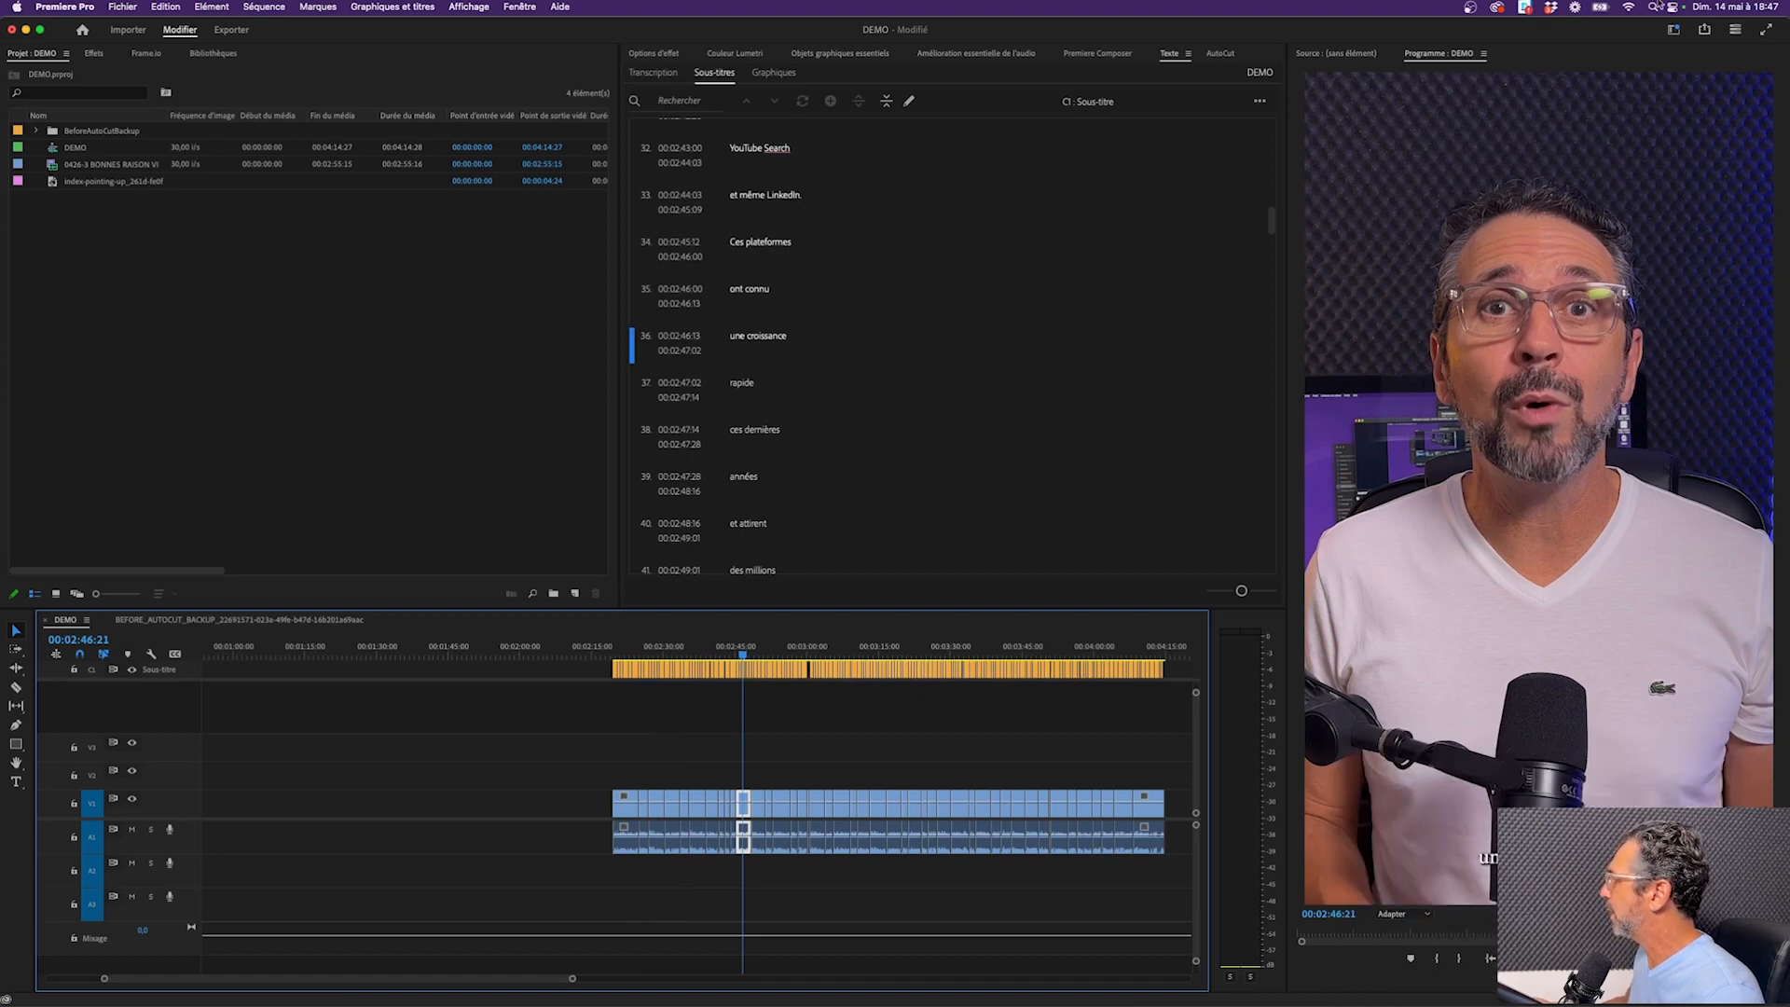
{"action": "left_click", "coordinate": [1673, 32]}
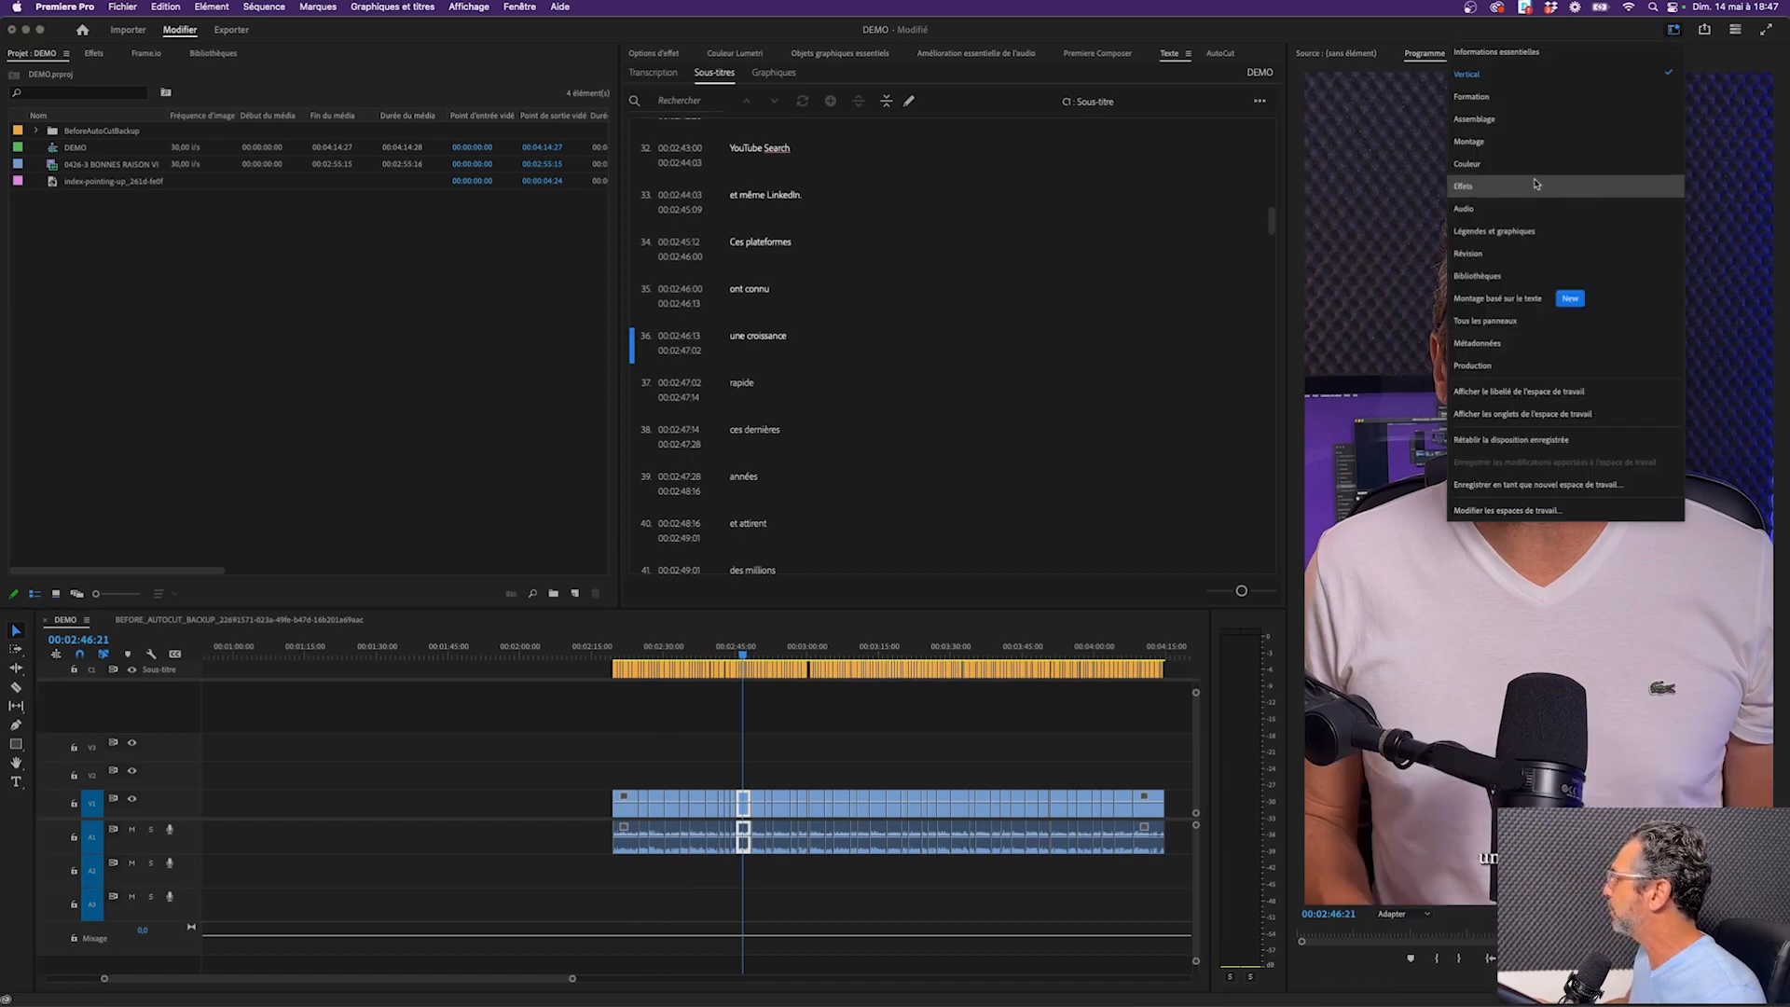
{"action": "left_click", "coordinate": [1489, 54]}
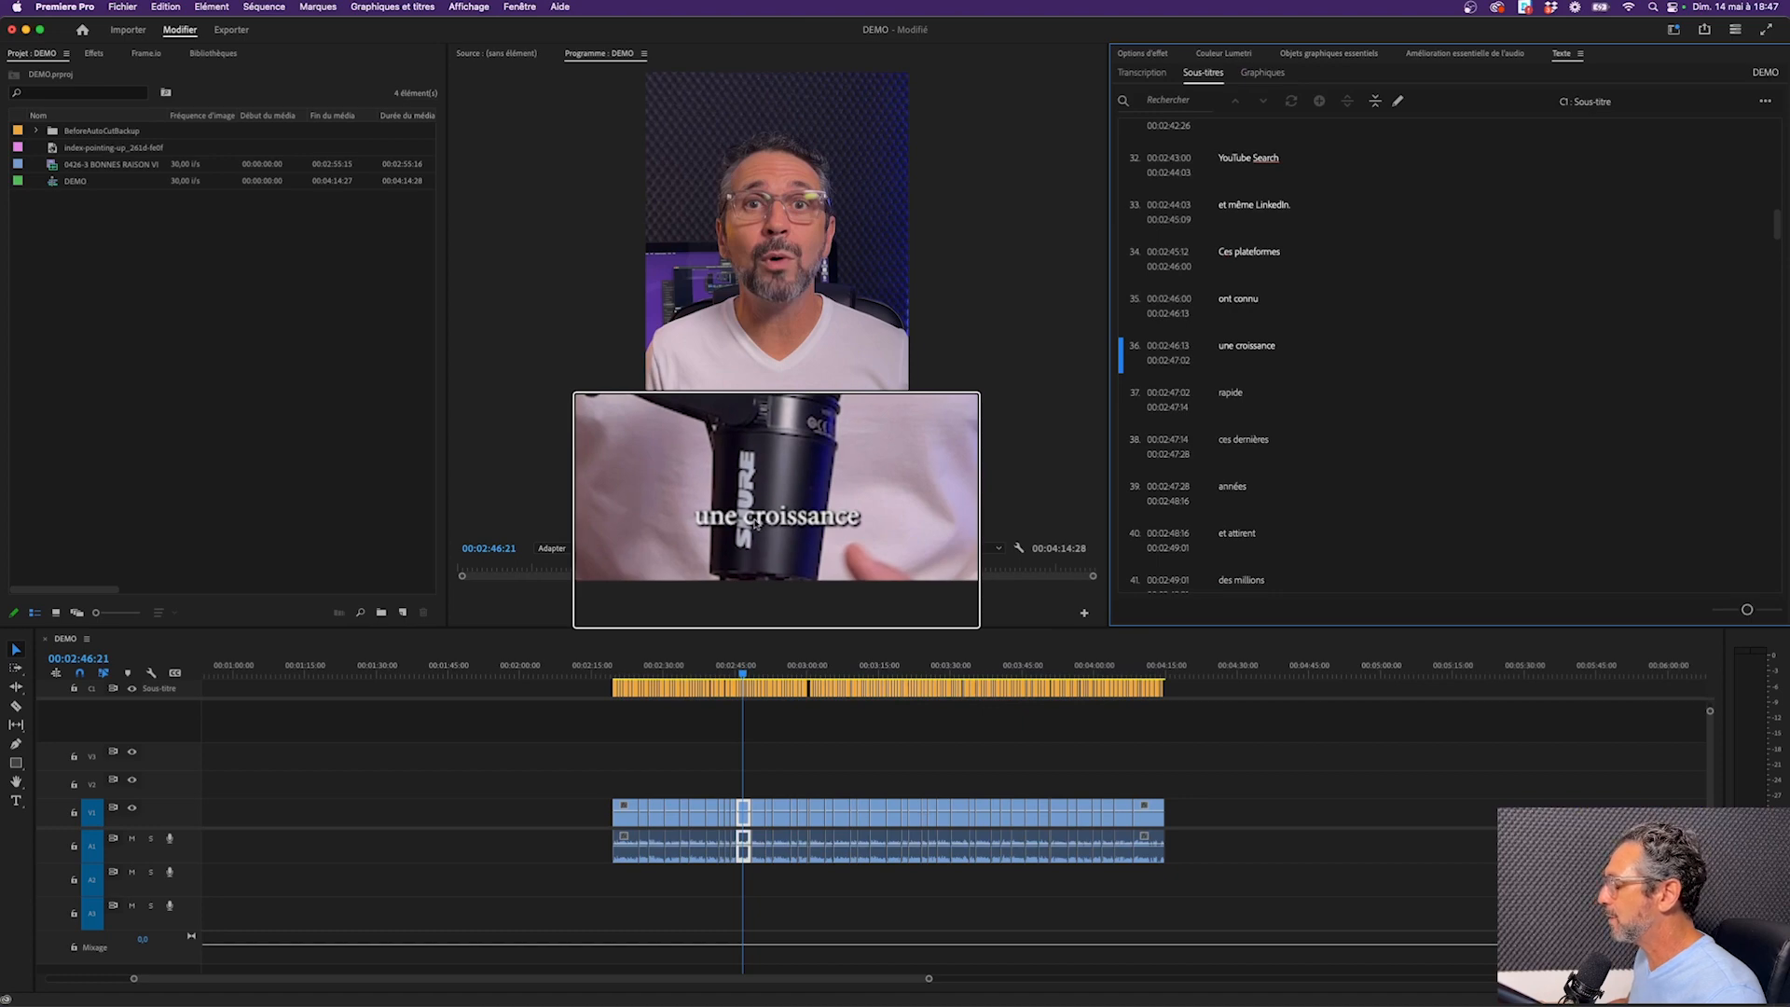
Select every caption on the subtitle track, set the font to Montserrat Bold and increase the font size
{"action": "left_click", "coordinate": [862, 747]}
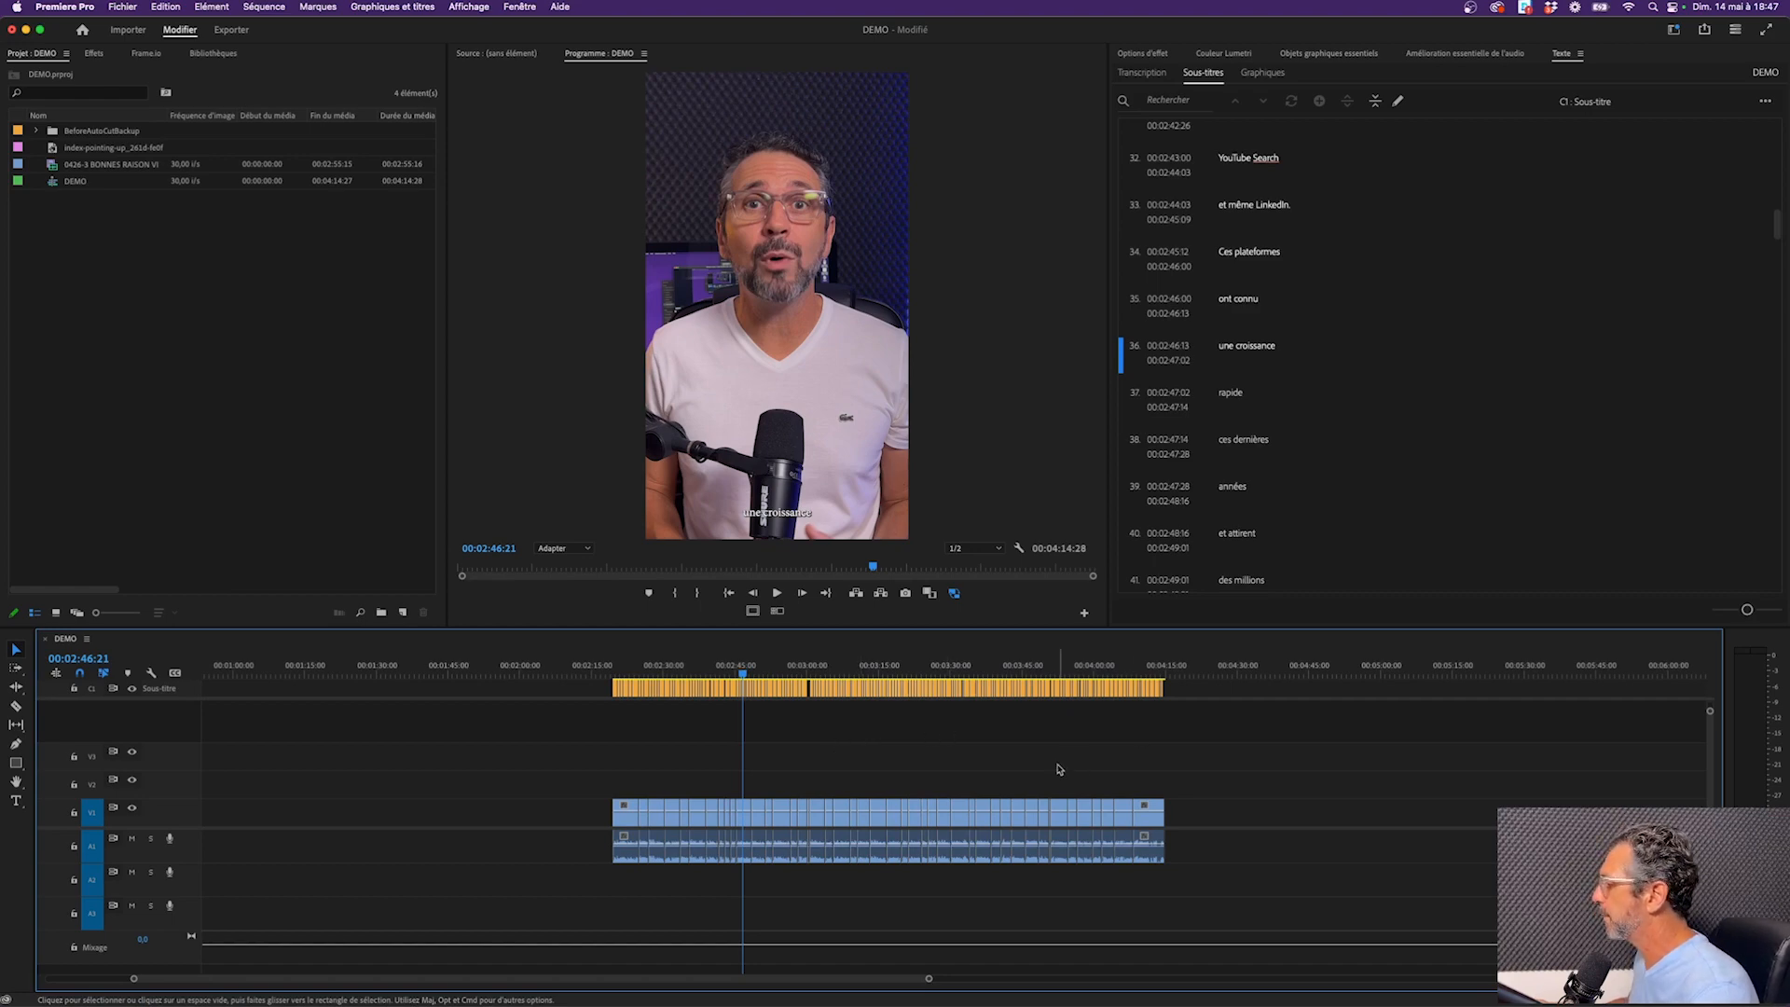
{"action": "left_click_drag", "start_coordinate": [1198, 690], "coordinate": [579, 694]}
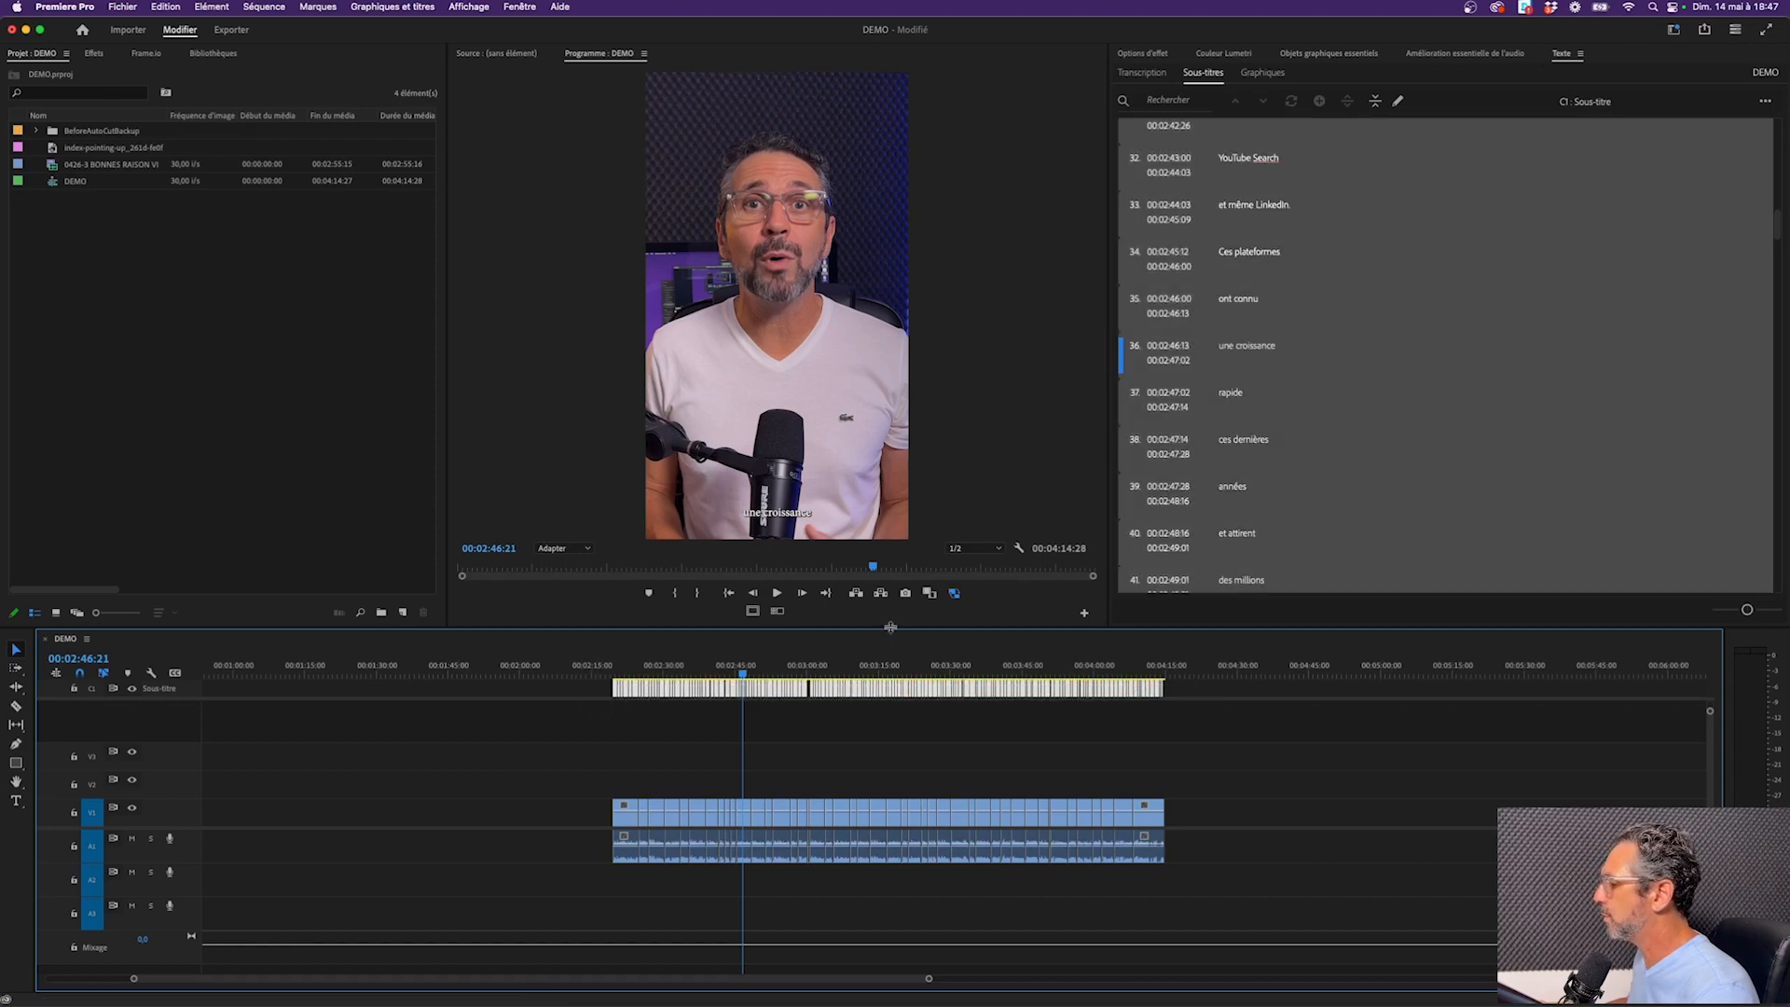
{"action": "left_click_drag", "start_coordinate": [890, 626], "coordinate": [898, 583]}
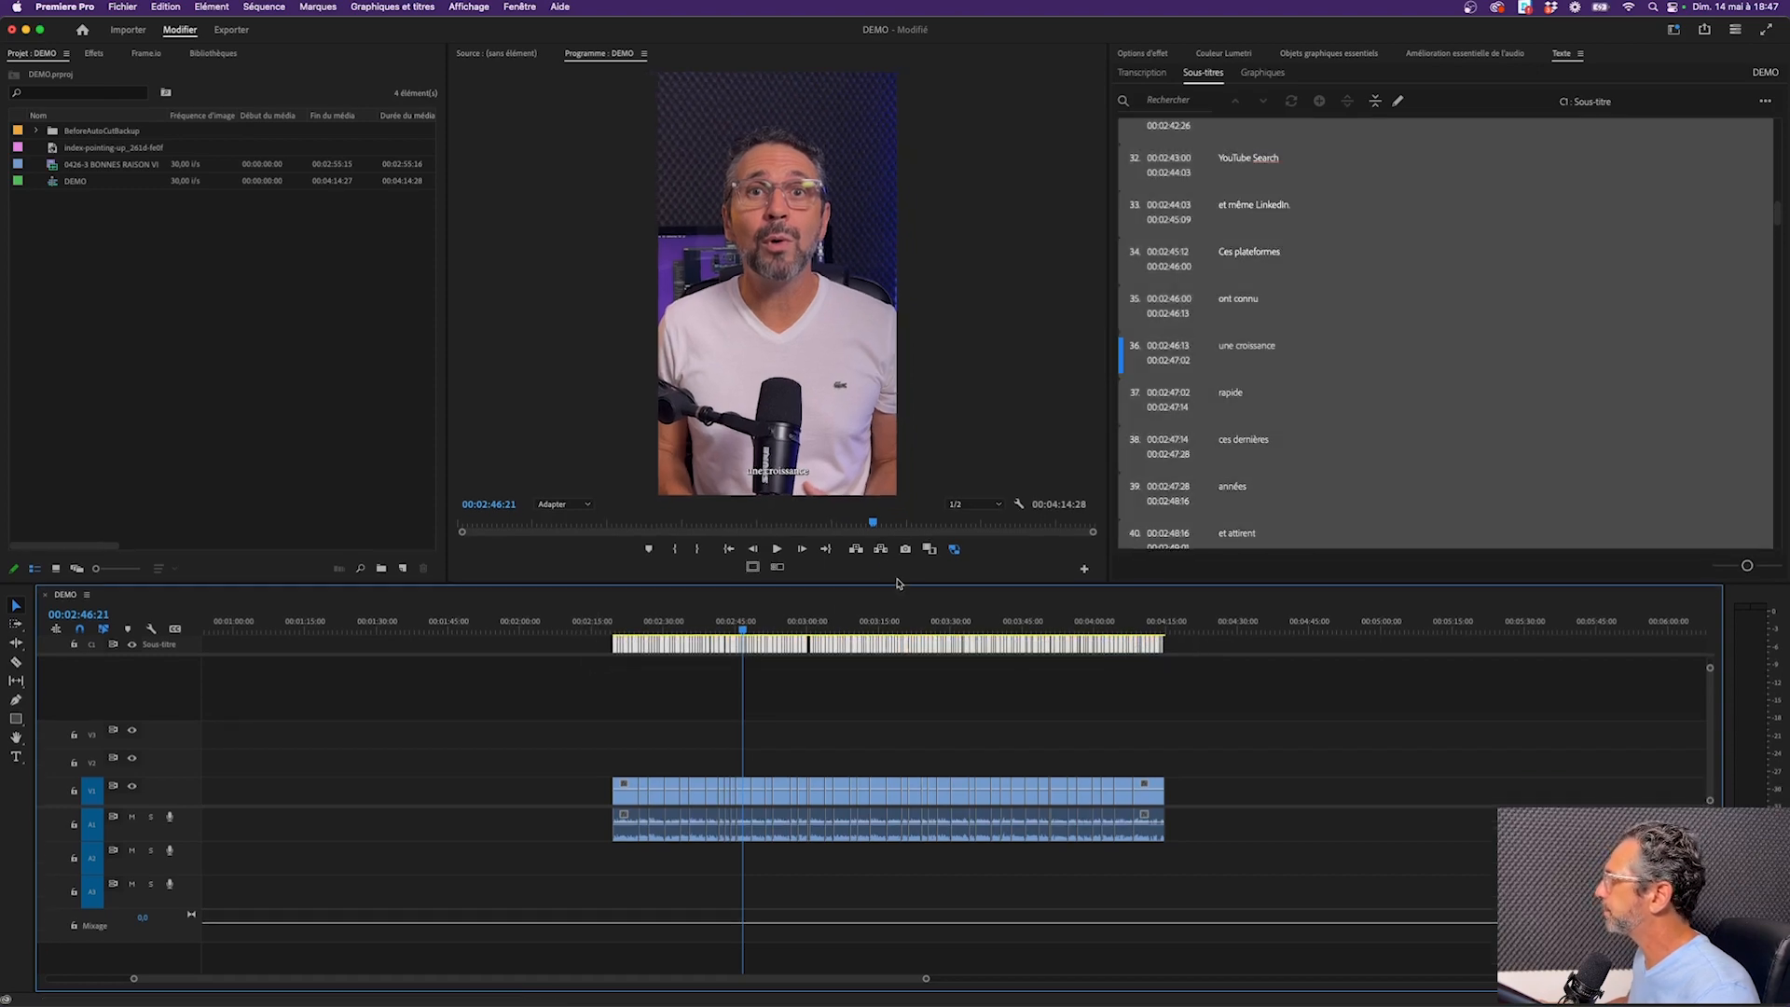
{"action": "left_click", "coordinate": [1329, 55]}
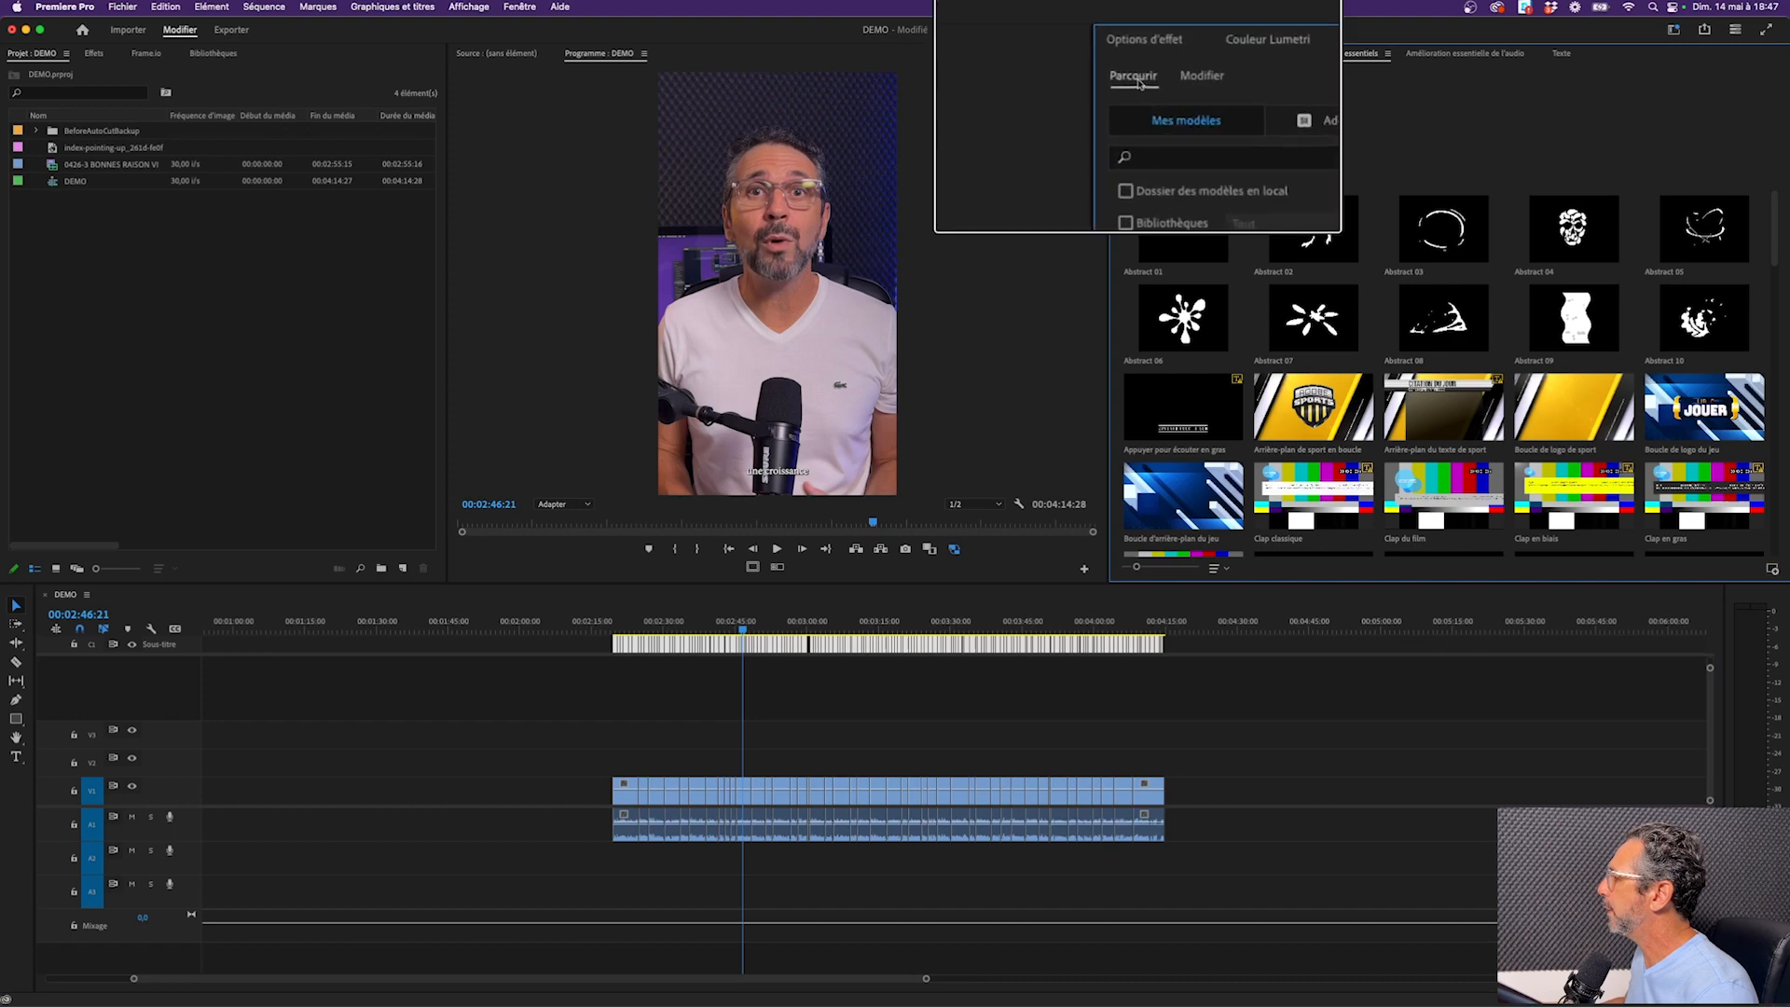
{"action": "left_click", "coordinate": [1180, 77]}
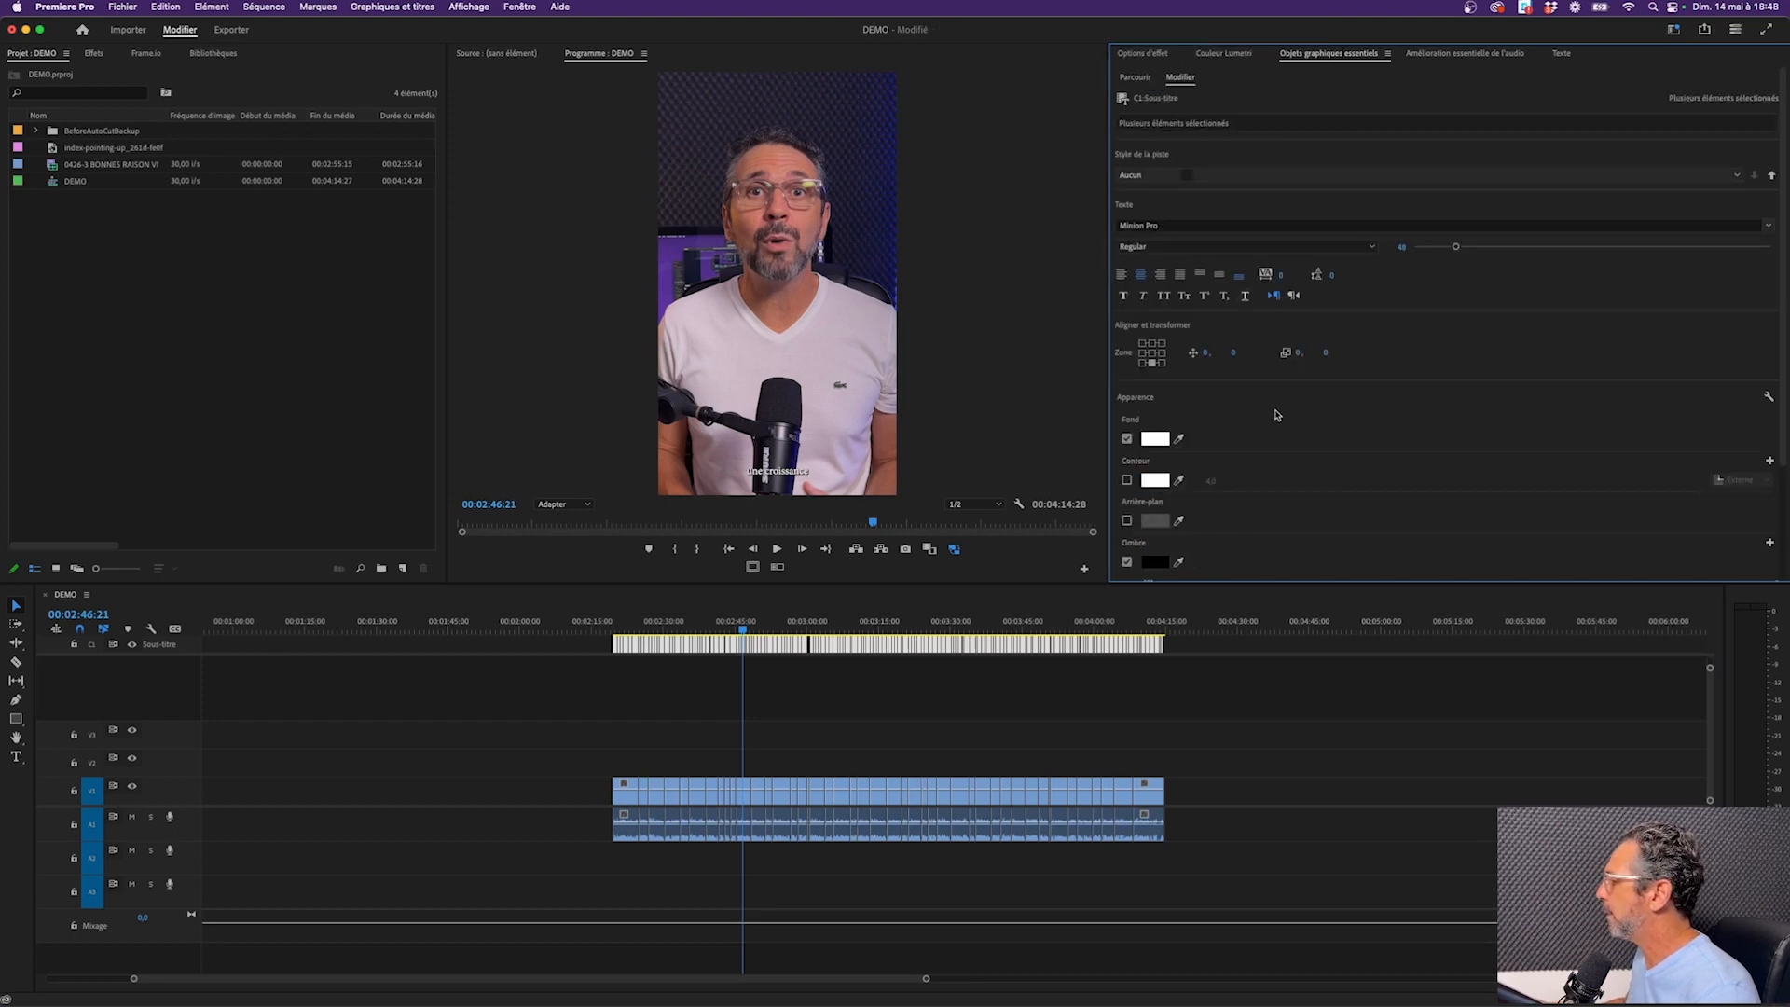
{"action": "left_click", "coordinate": [1167, 225]}
{"action": "type", "text": "mont"}
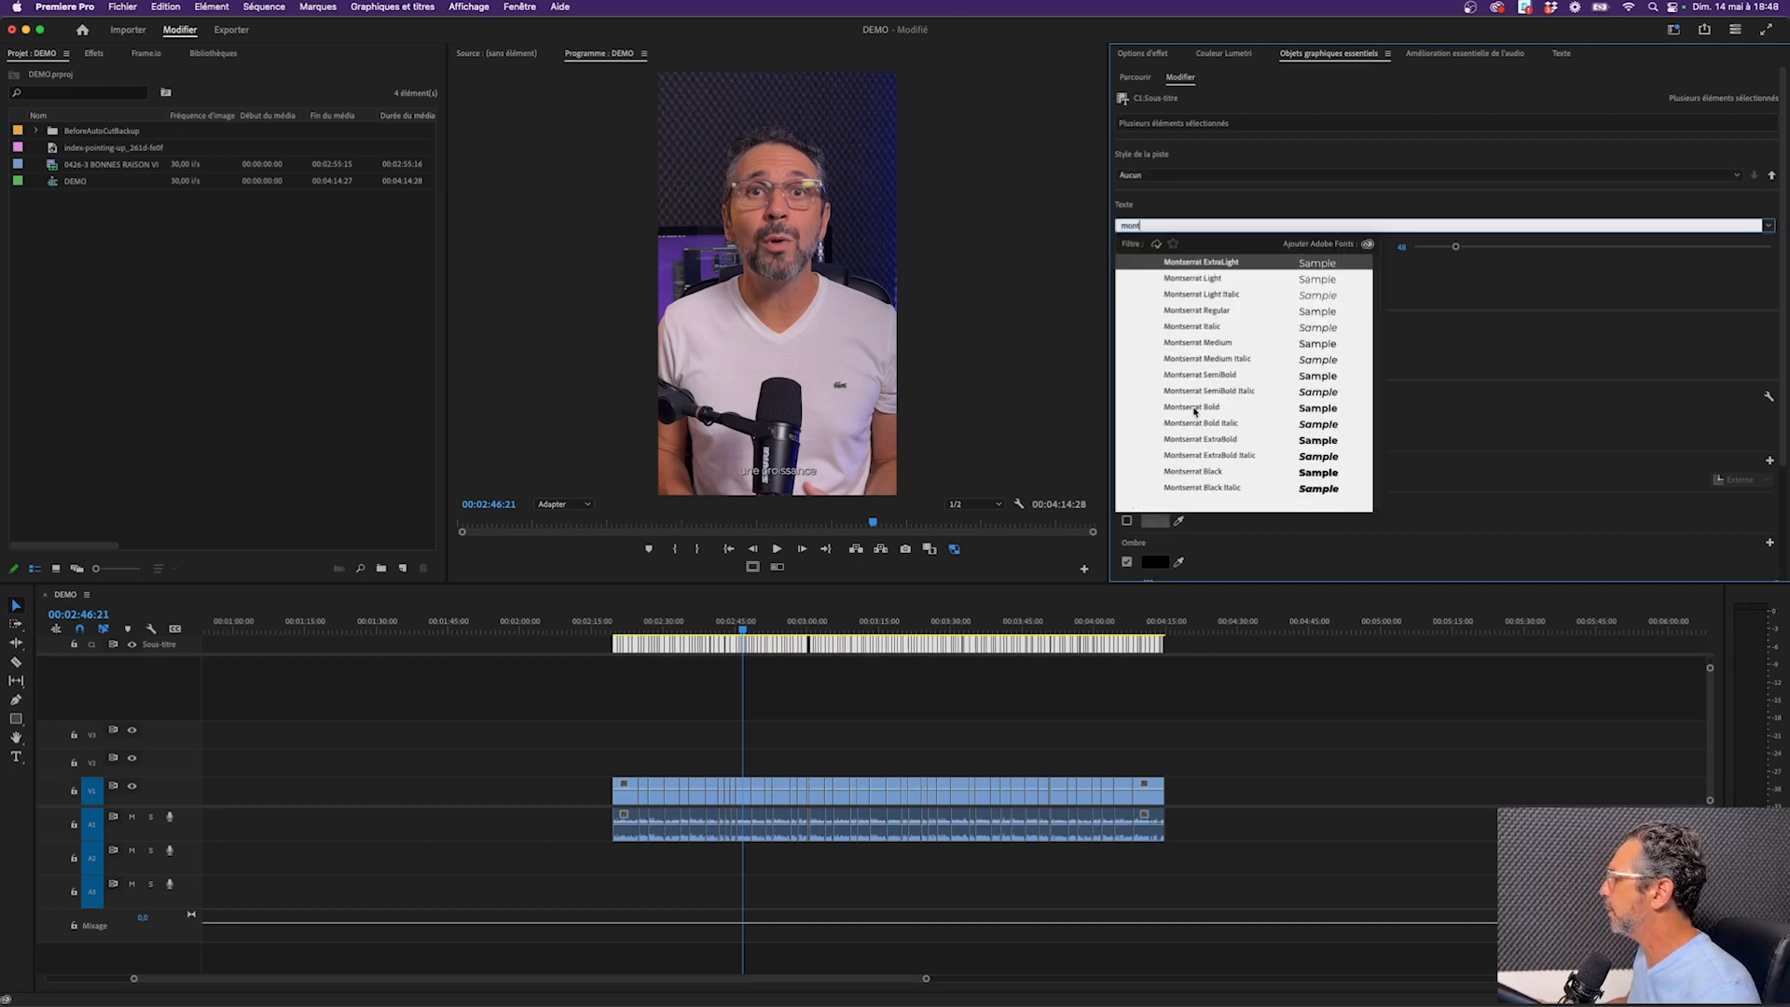
{"action": "left_click", "coordinate": [1194, 409]}
{"action": "left_click", "coordinate": [1397, 248]}
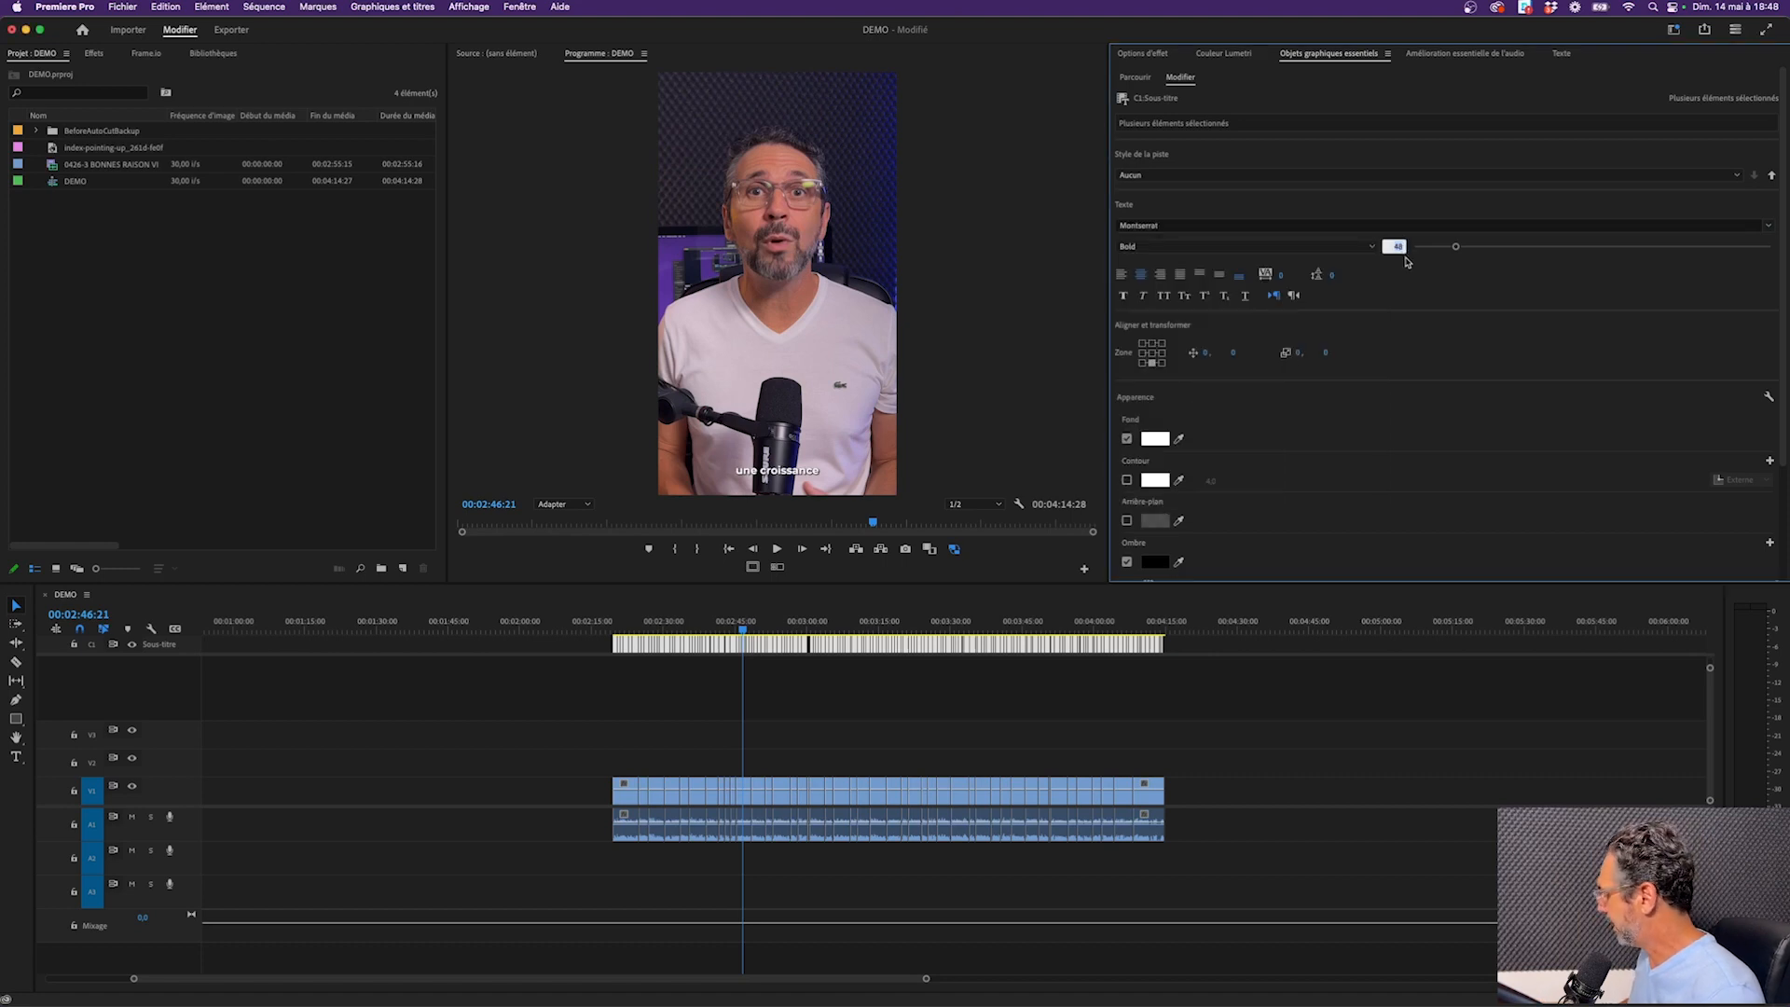
{"action": "key", "text": "Return"}
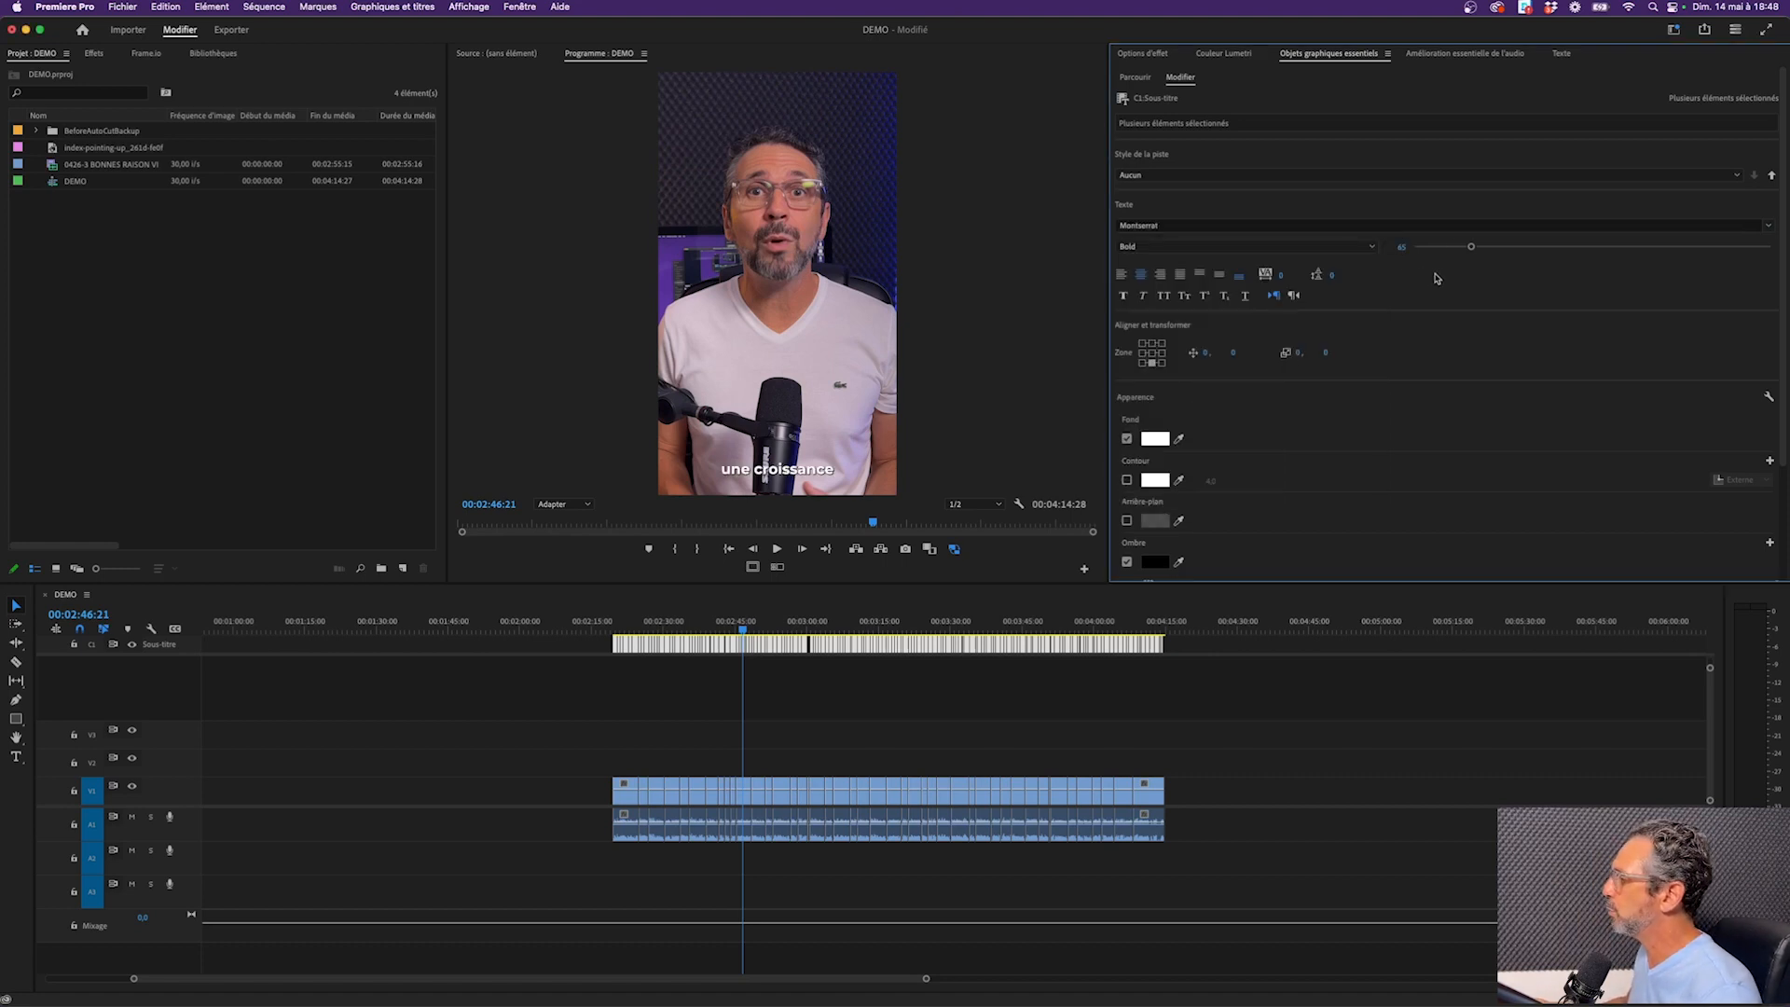
Format the captions as all caps with faux bold, and position them in the centre zone with a vertical offset of 150
{"action": "left_click", "coordinate": [1153, 285]}
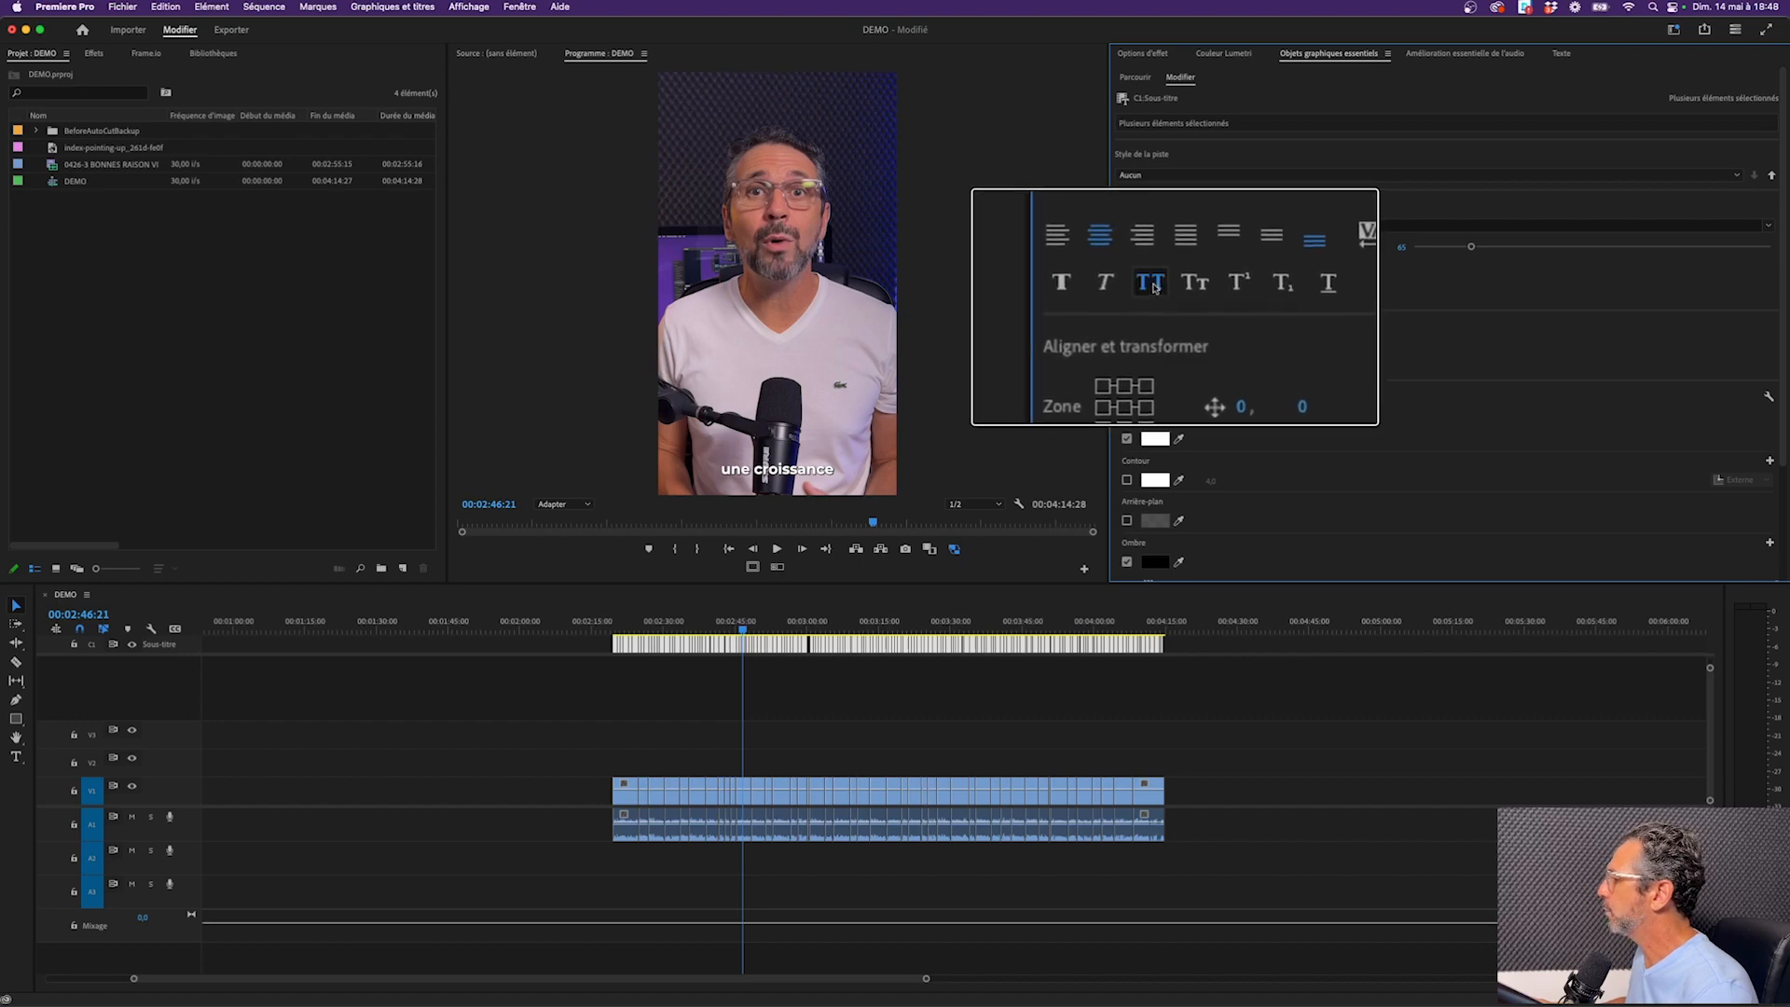
{"action": "left_click", "coordinate": [1058, 288]}
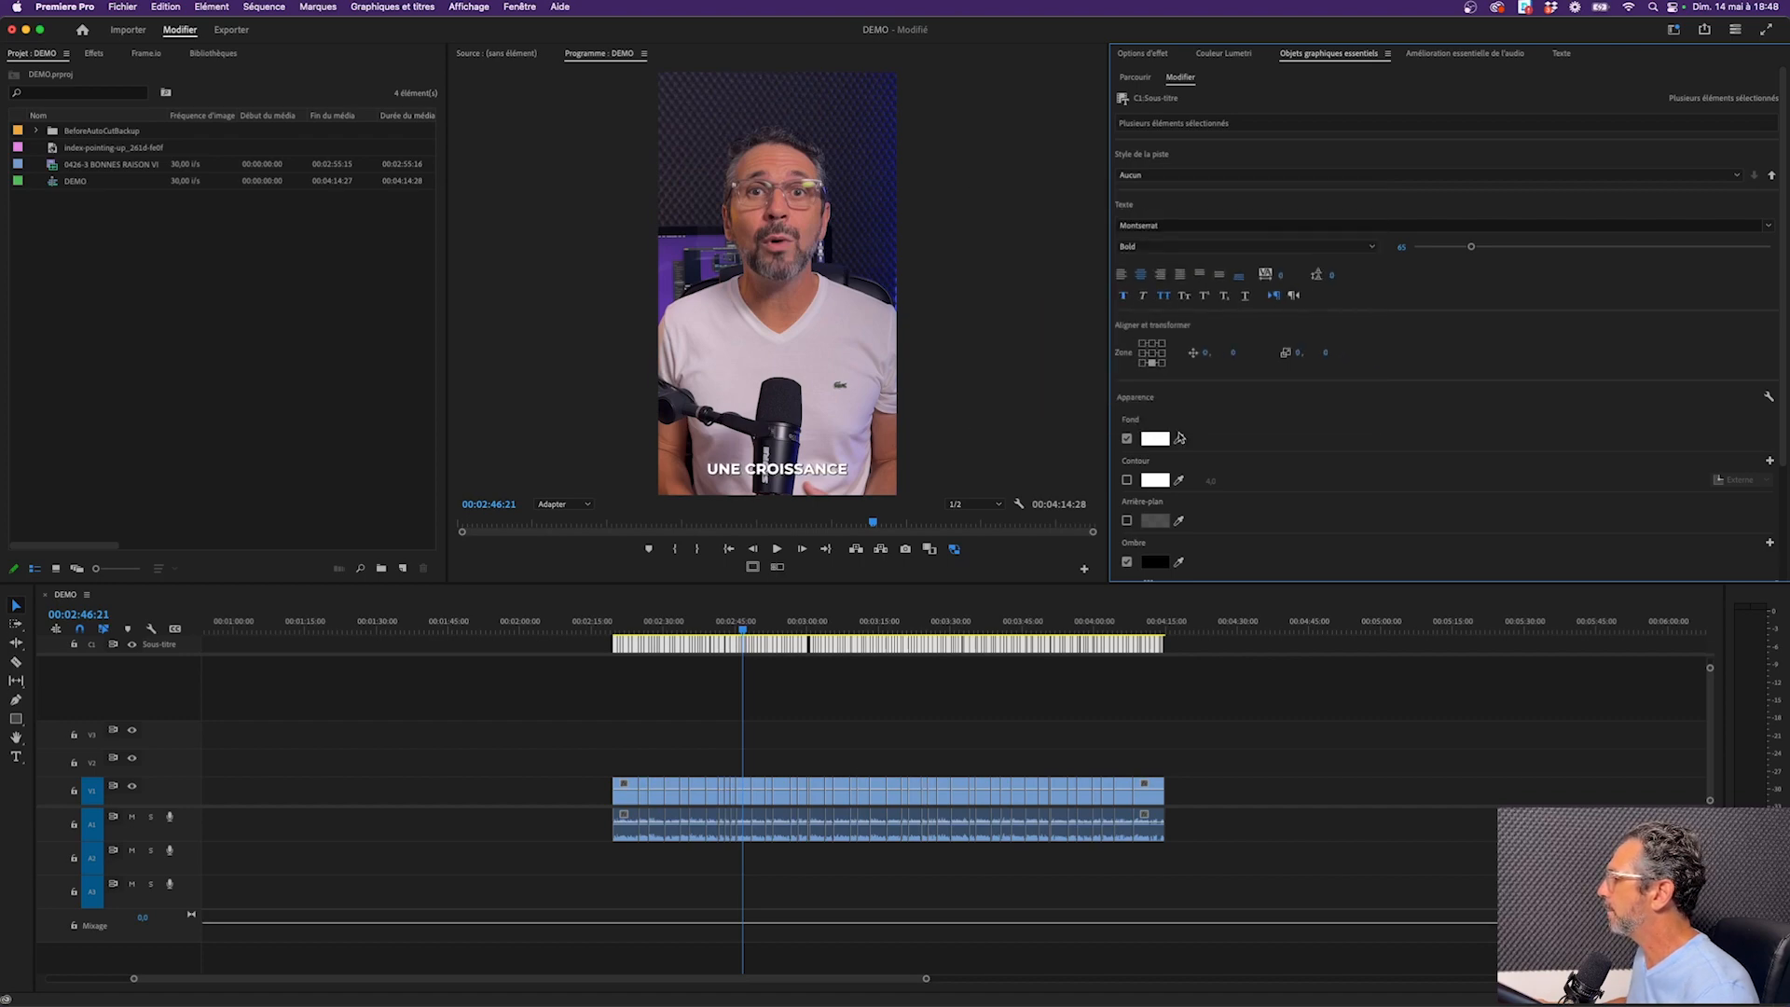
{"action": "left_click", "coordinate": [1154, 356]}
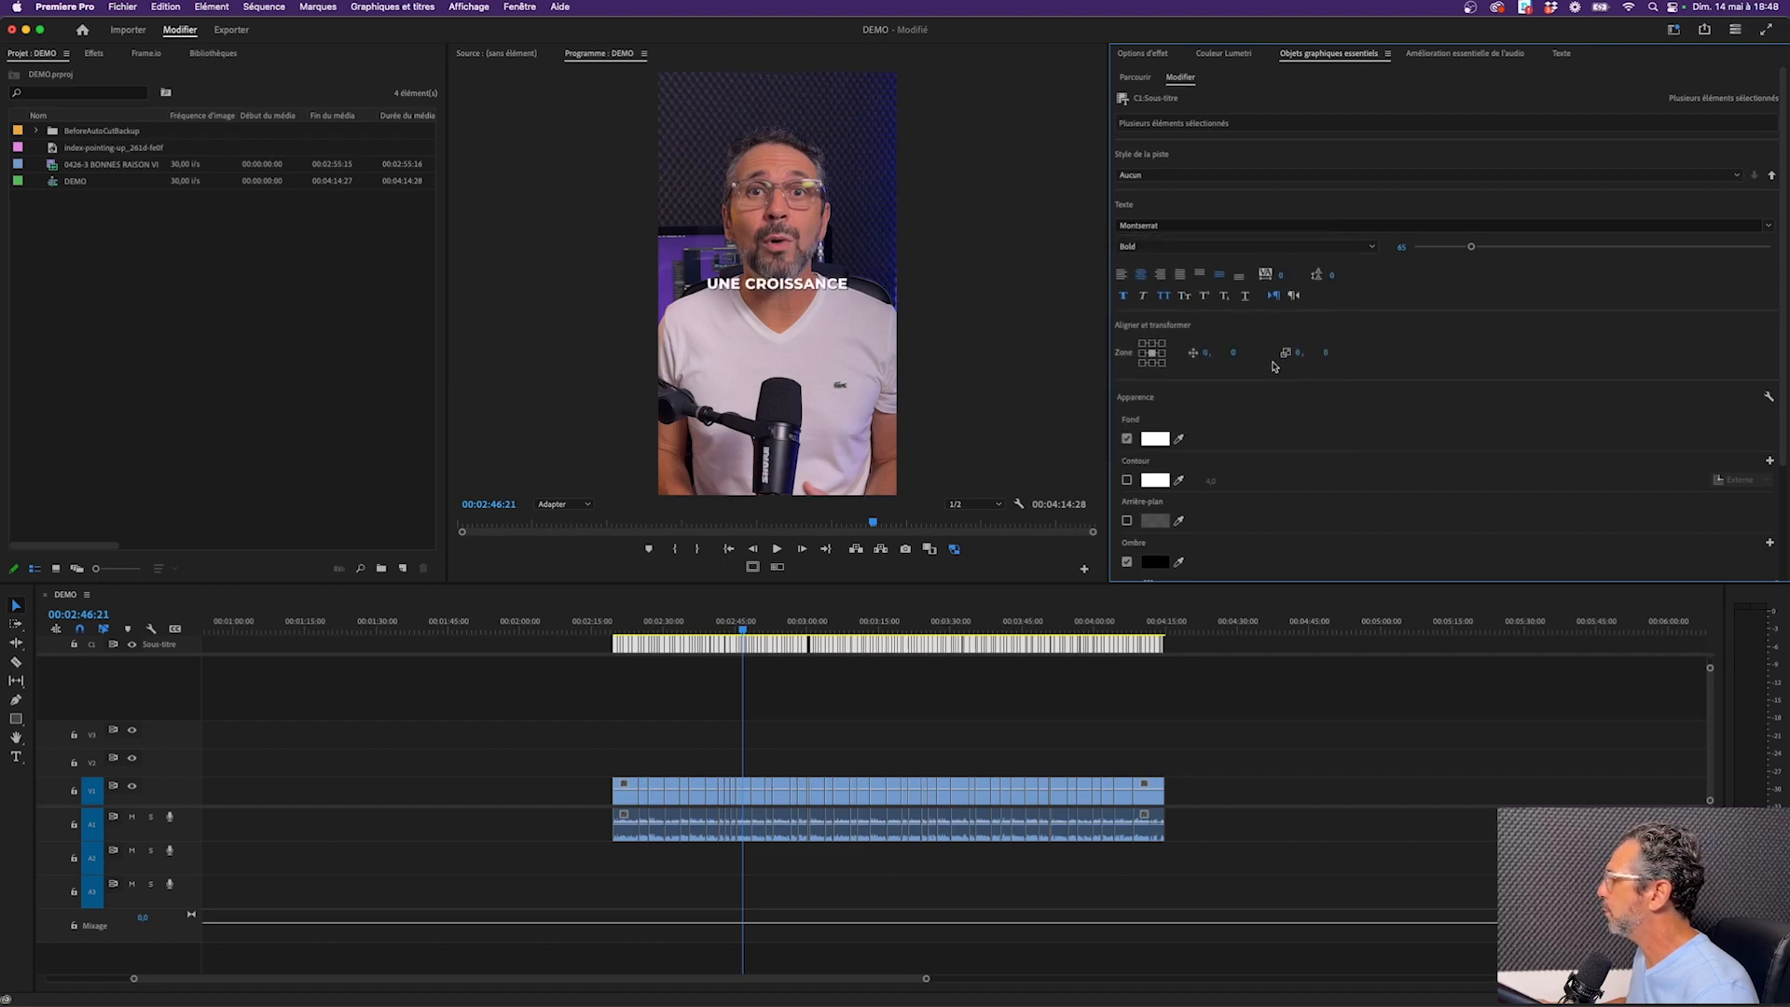
{"action": "left_click_drag", "start_coordinate": [1234, 357], "coordinate": [1337, 351]}
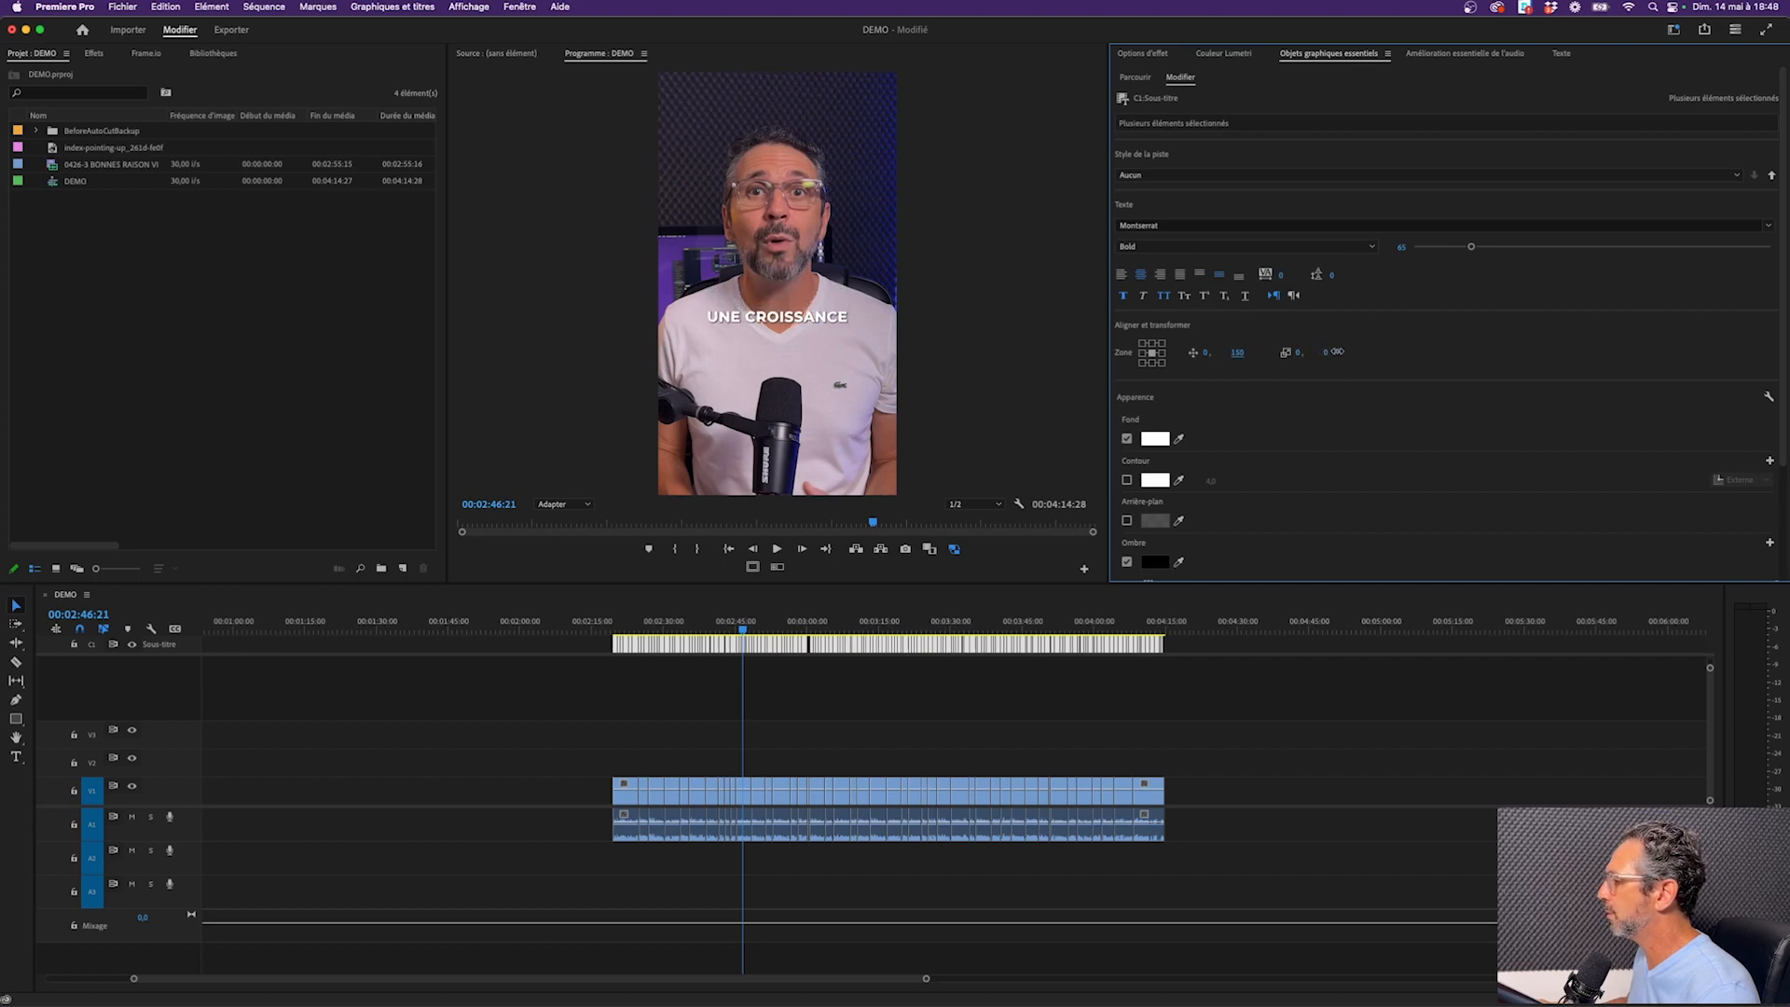
Strengthen the captions' shadow with a distance of 7, a size of about 40 and a blur of 104, then deselect them
{"action": "scroll", "coordinate": [1390, 457], "scroll_direction": "down", "scroll_amount": 3}
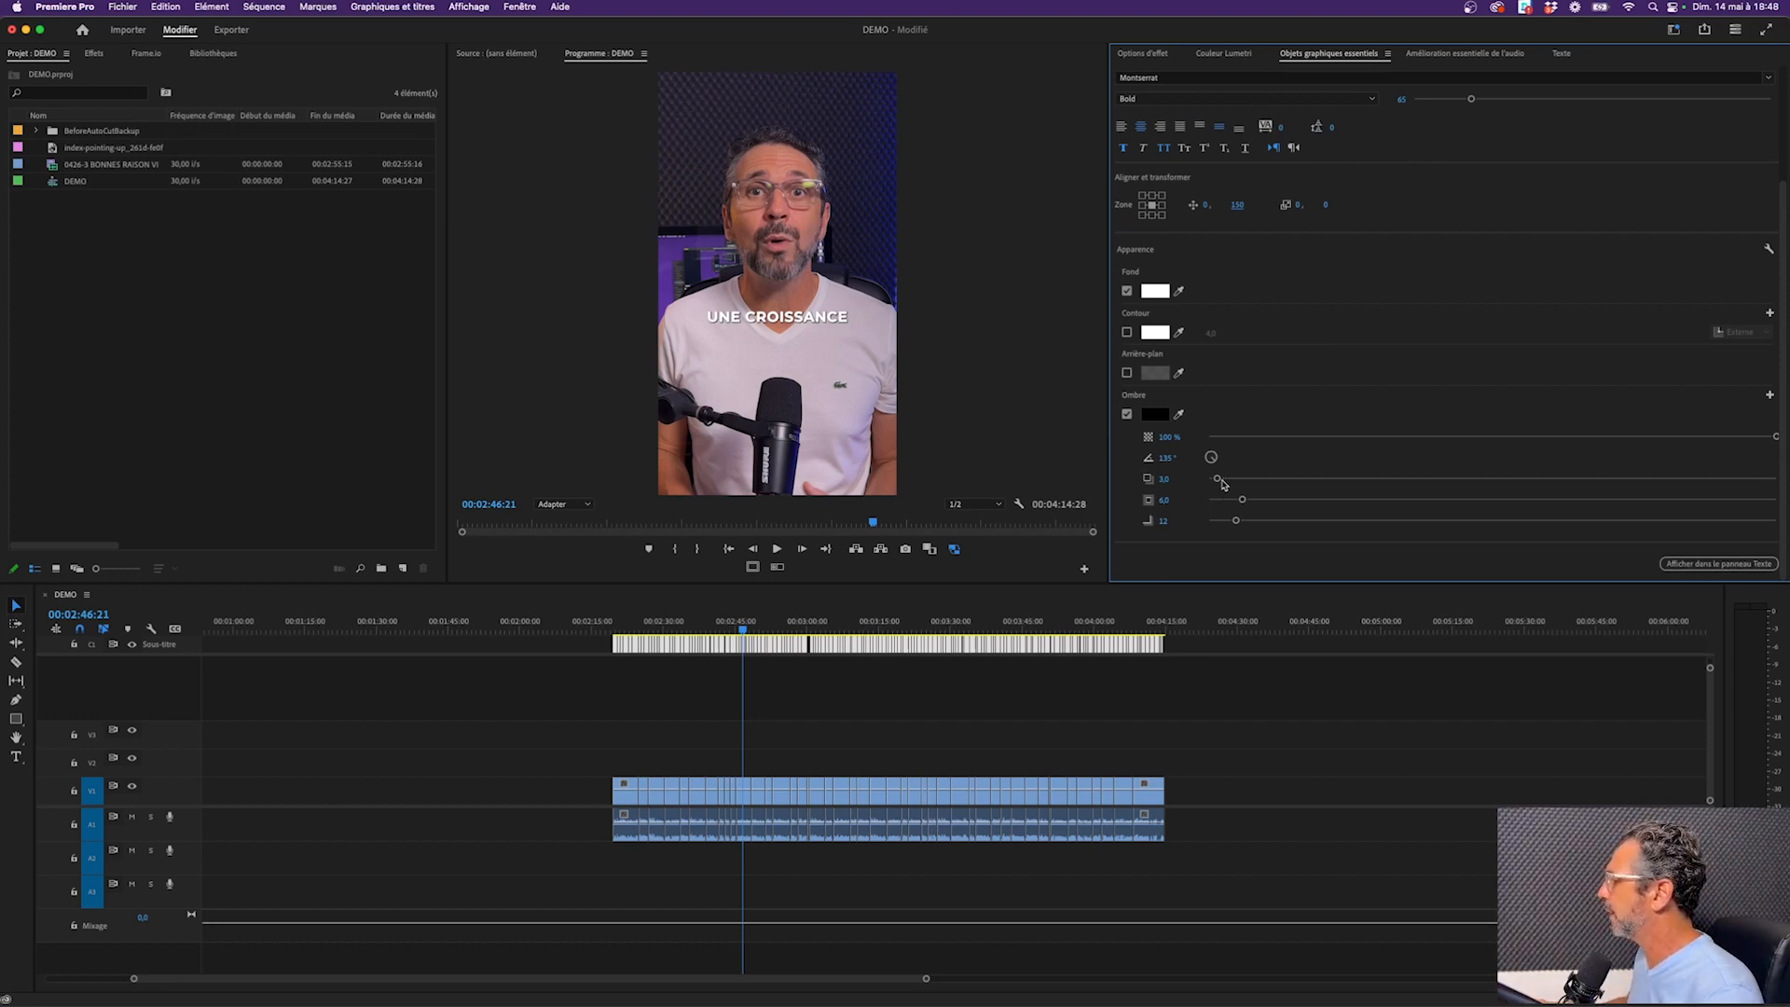
{"action": "left_click_drag", "start_coordinate": [1240, 502], "coordinate": [1434, 500]}
{"action": "mouse_move", "coordinate": [1217, 480]}
{"action": "left_mouse_down"}
{"action": "mouse_move", "coordinate": [1259, 480]}
{"action": "mouse_move", "coordinate": [1230, 479]}
{"action": "left_mouse_up"}
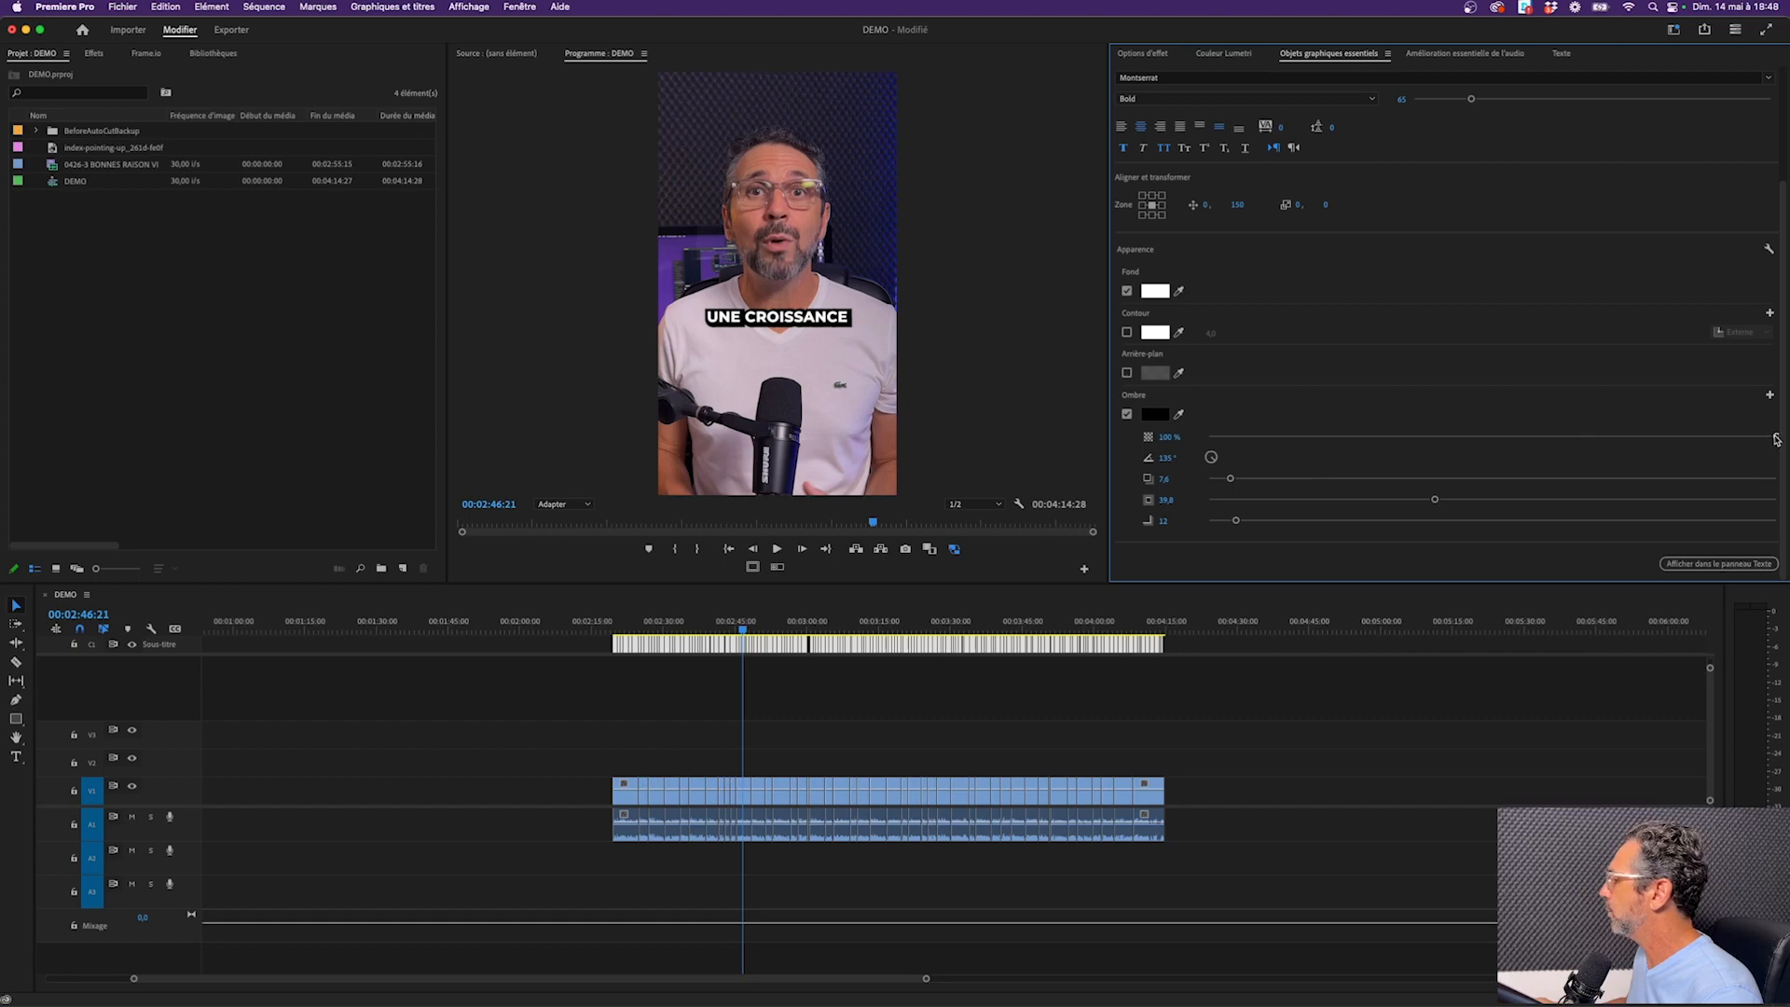
{"action": "left_click_drag", "start_coordinate": [1236, 521], "coordinate": [1480, 521]}
{"action": "left_click", "coordinate": [1354, 521]}
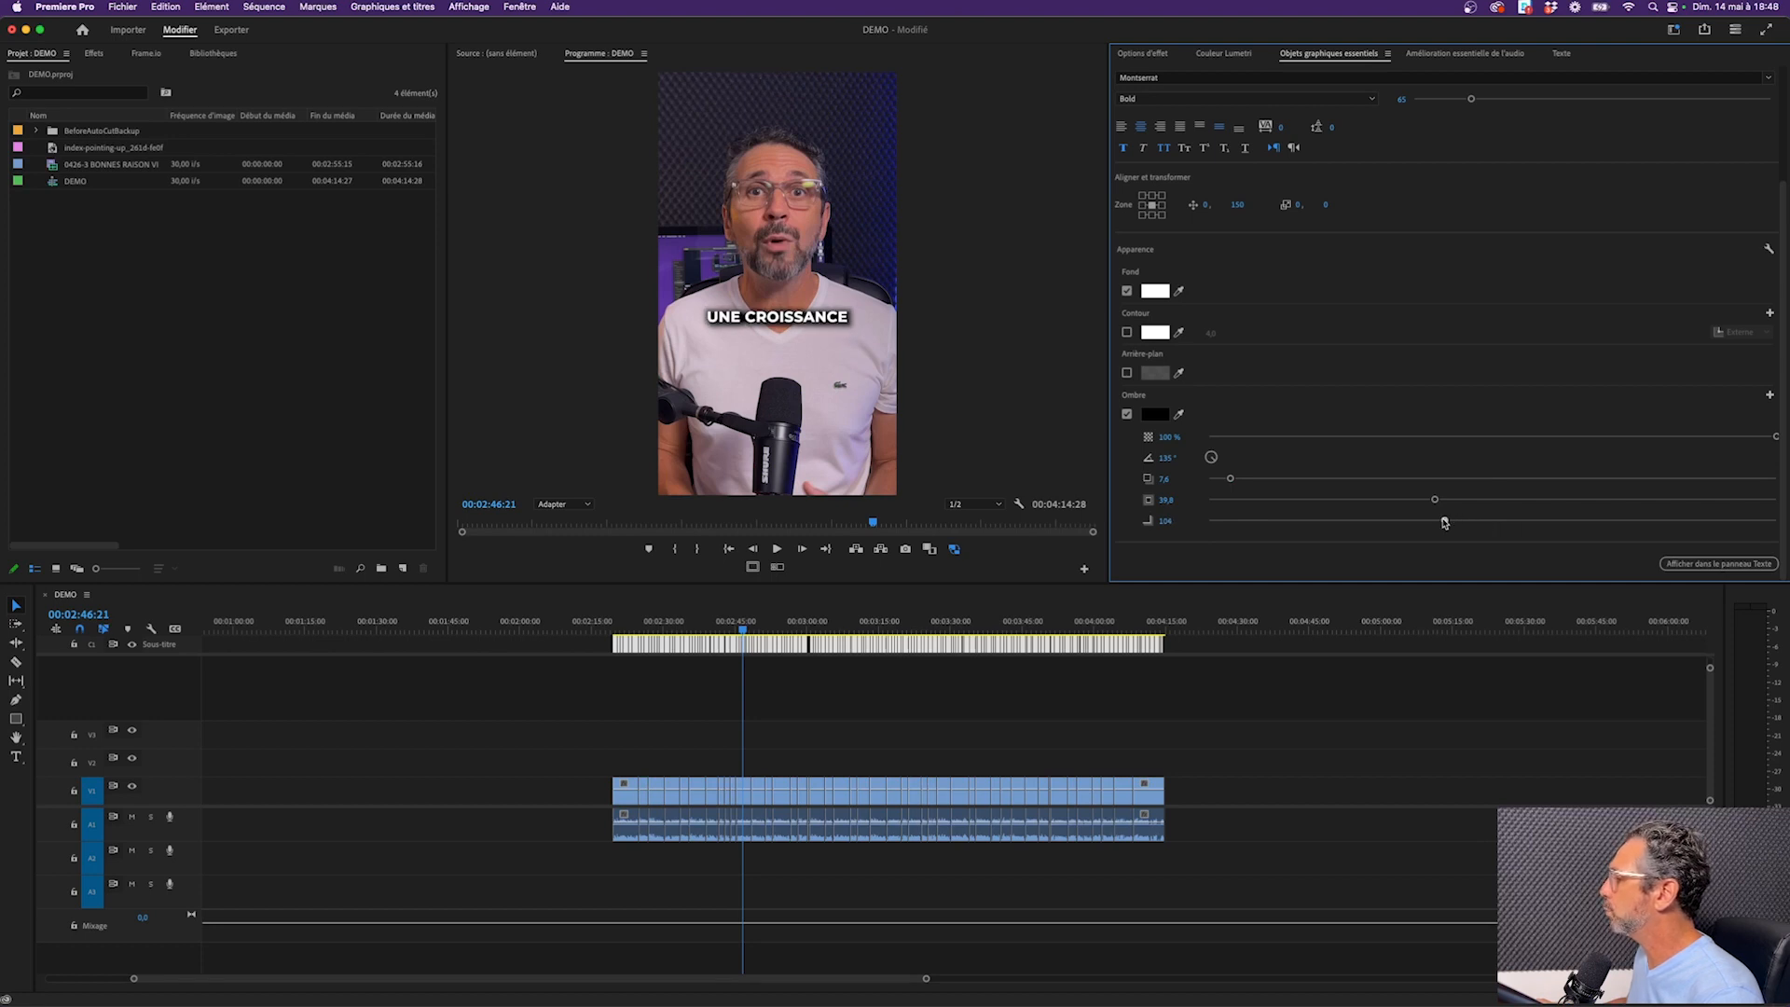
{"action": "left_click", "coordinate": [687, 668]}
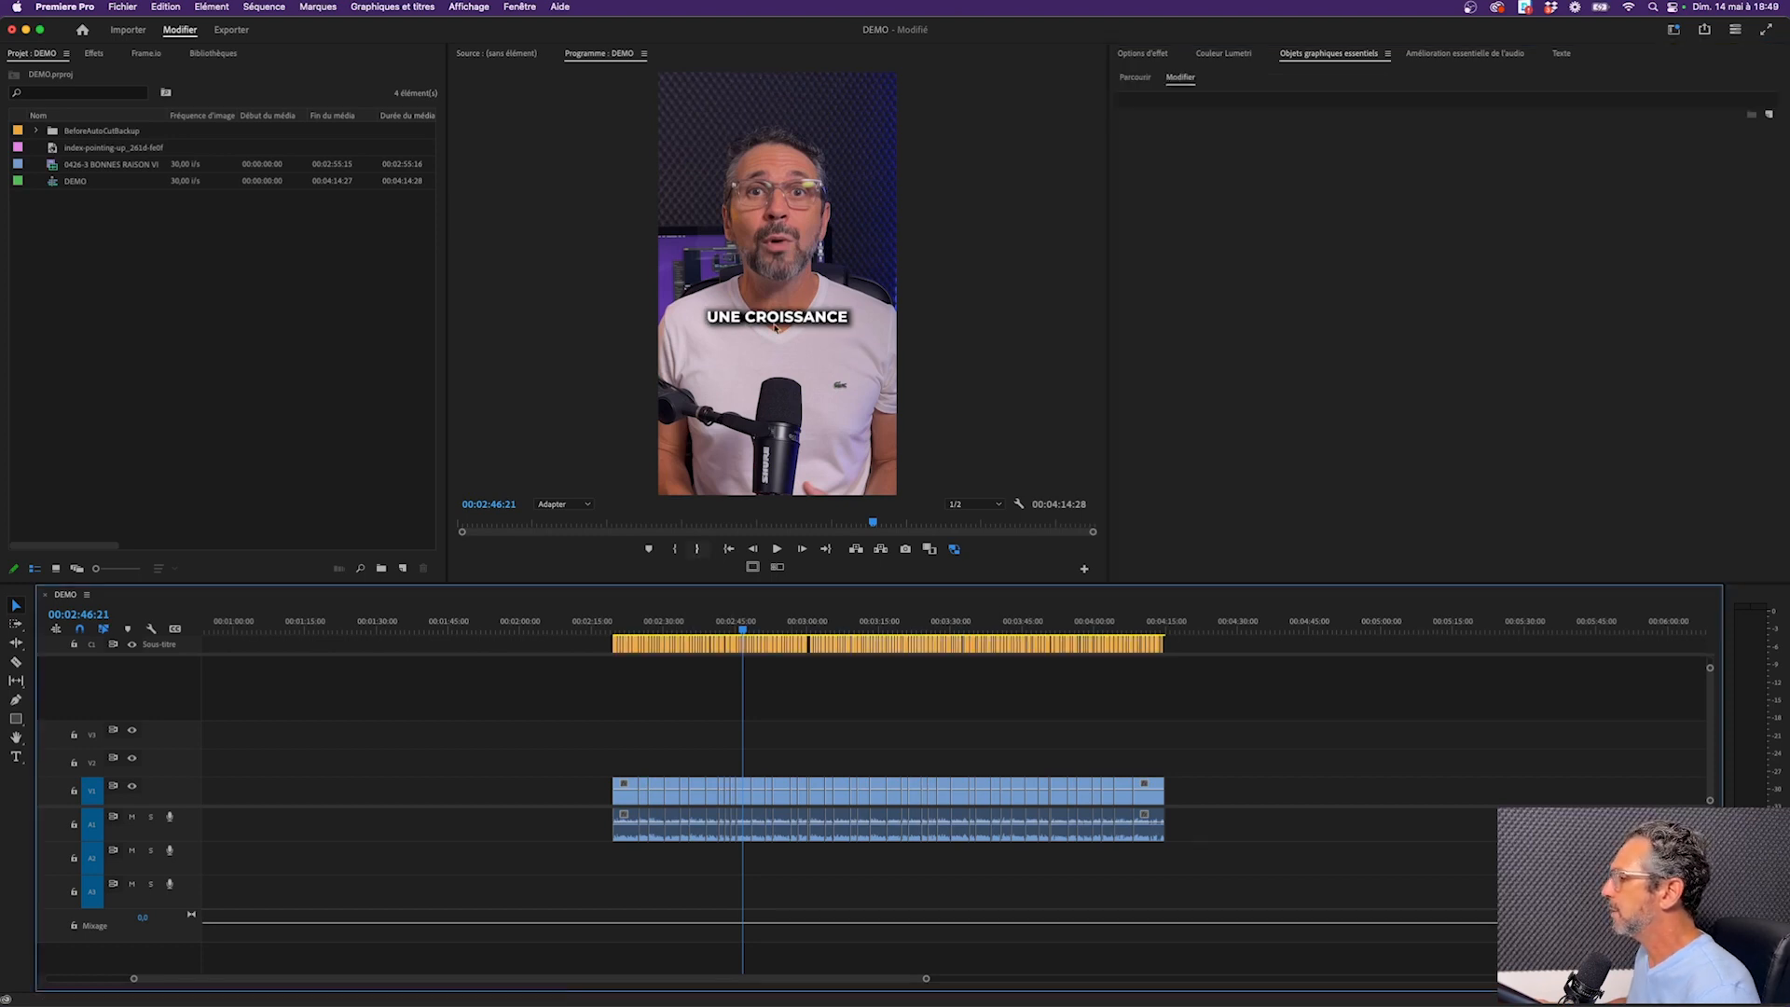
Create a track style named VERICALE_MONTSERRA from the first caption, "Voici trois bonnes"
{"action": "left_click", "coordinate": [621, 642]}
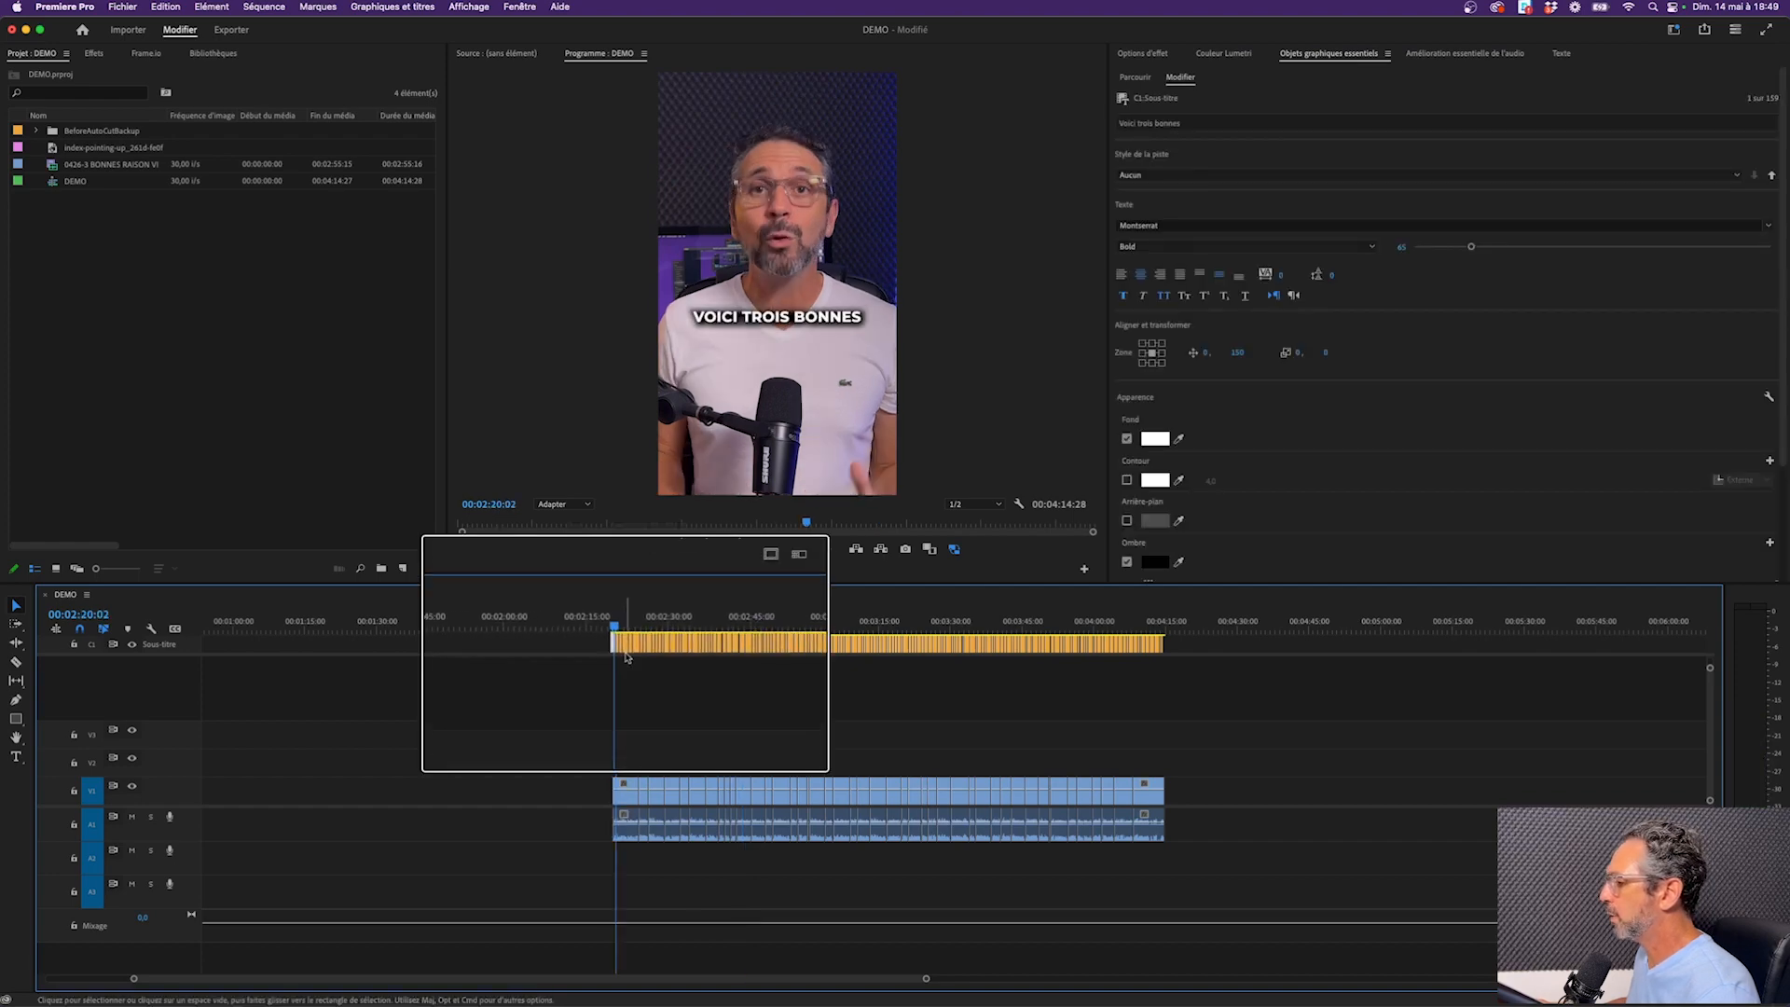
{"action": "key", "text": "="}
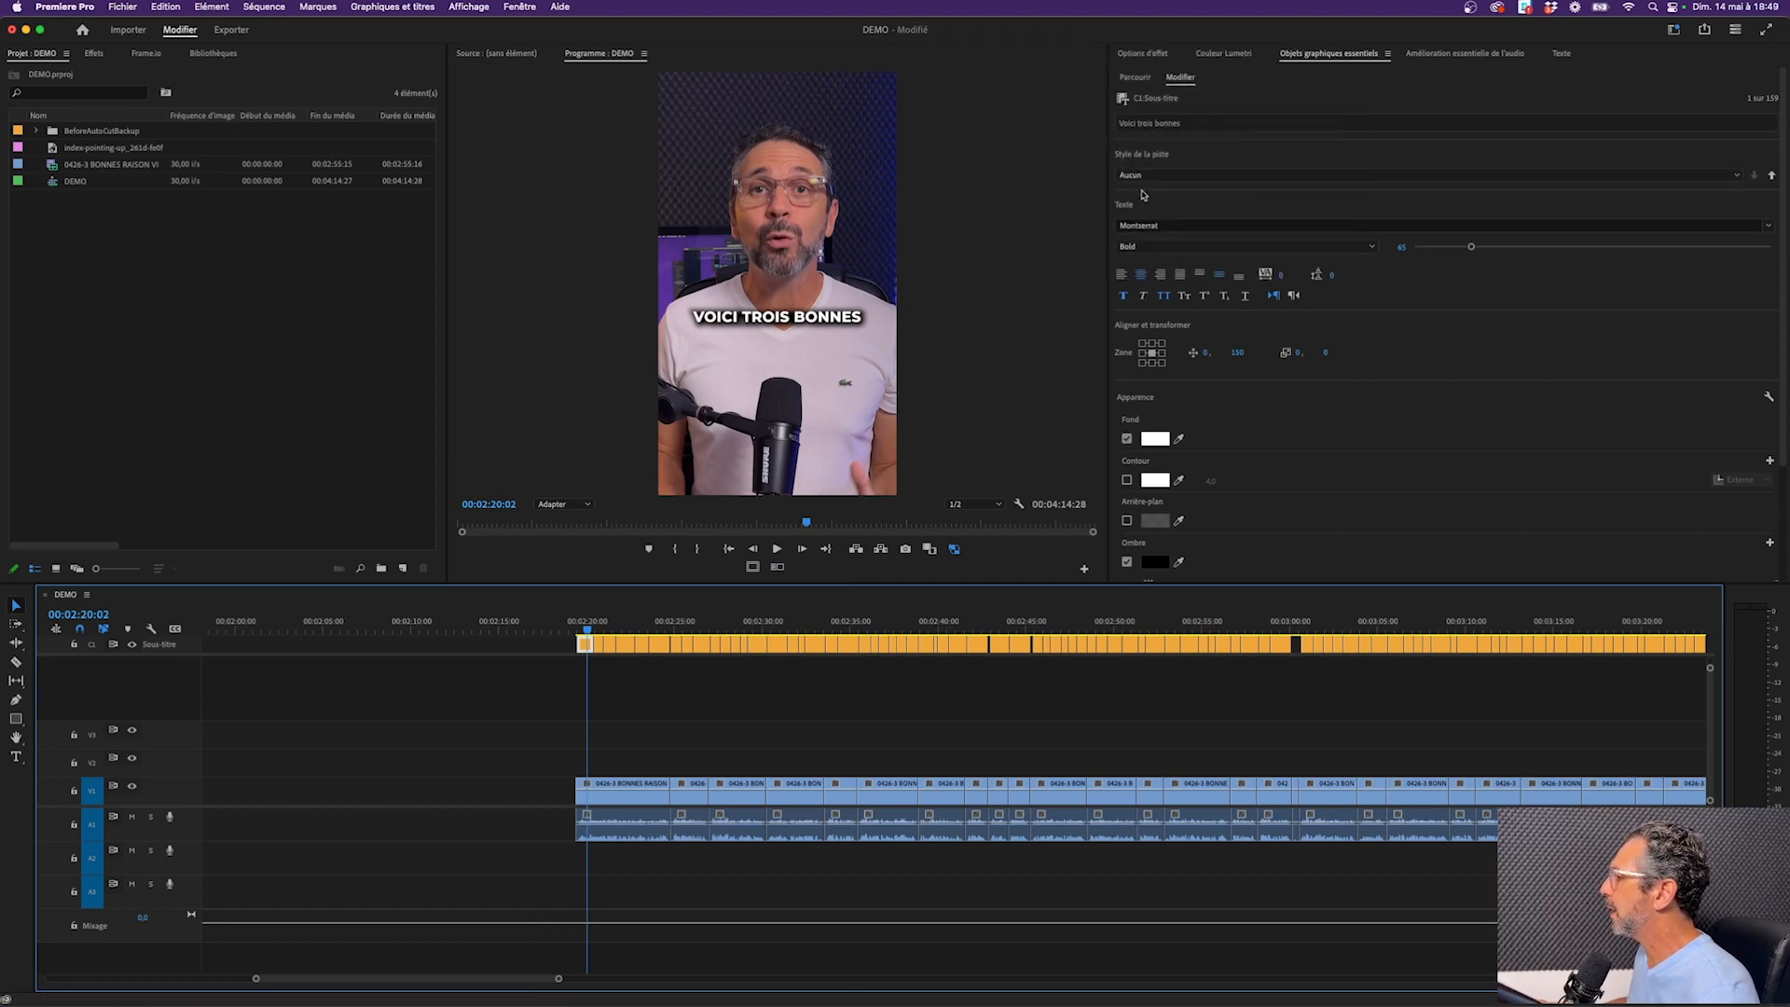
{"action": "left_click", "coordinate": [1147, 175]}
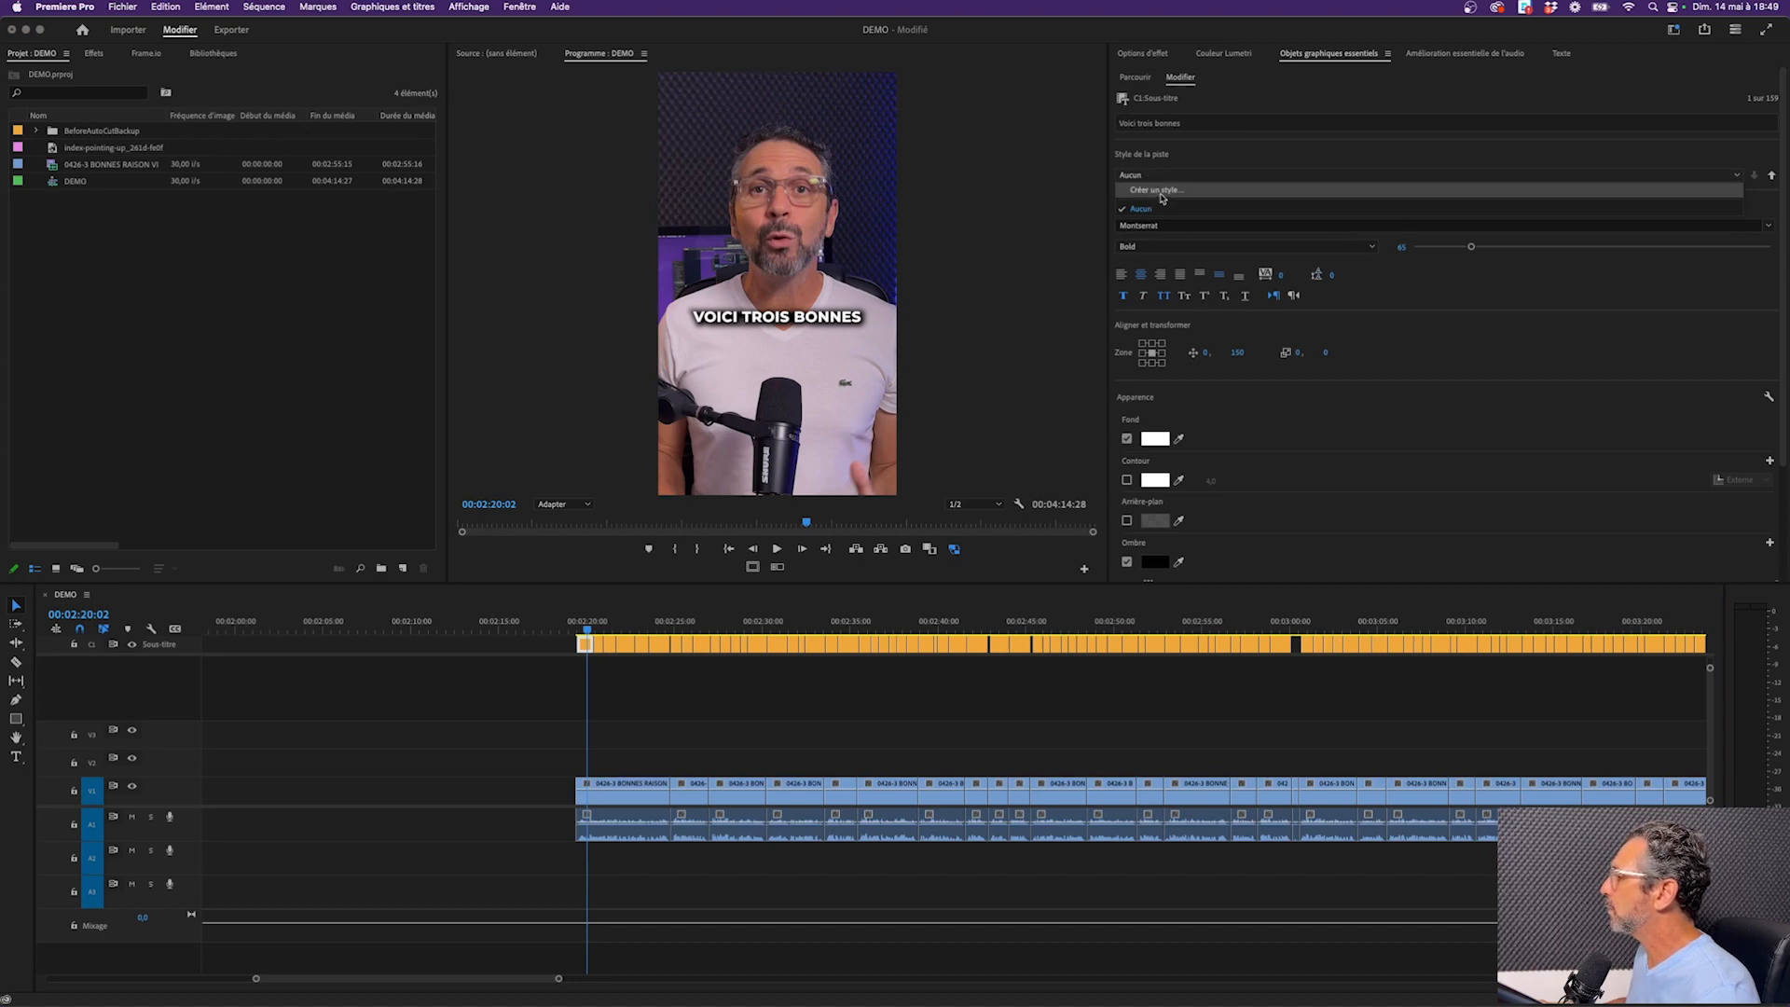
{"action": "left_click", "coordinate": [1160, 191]}
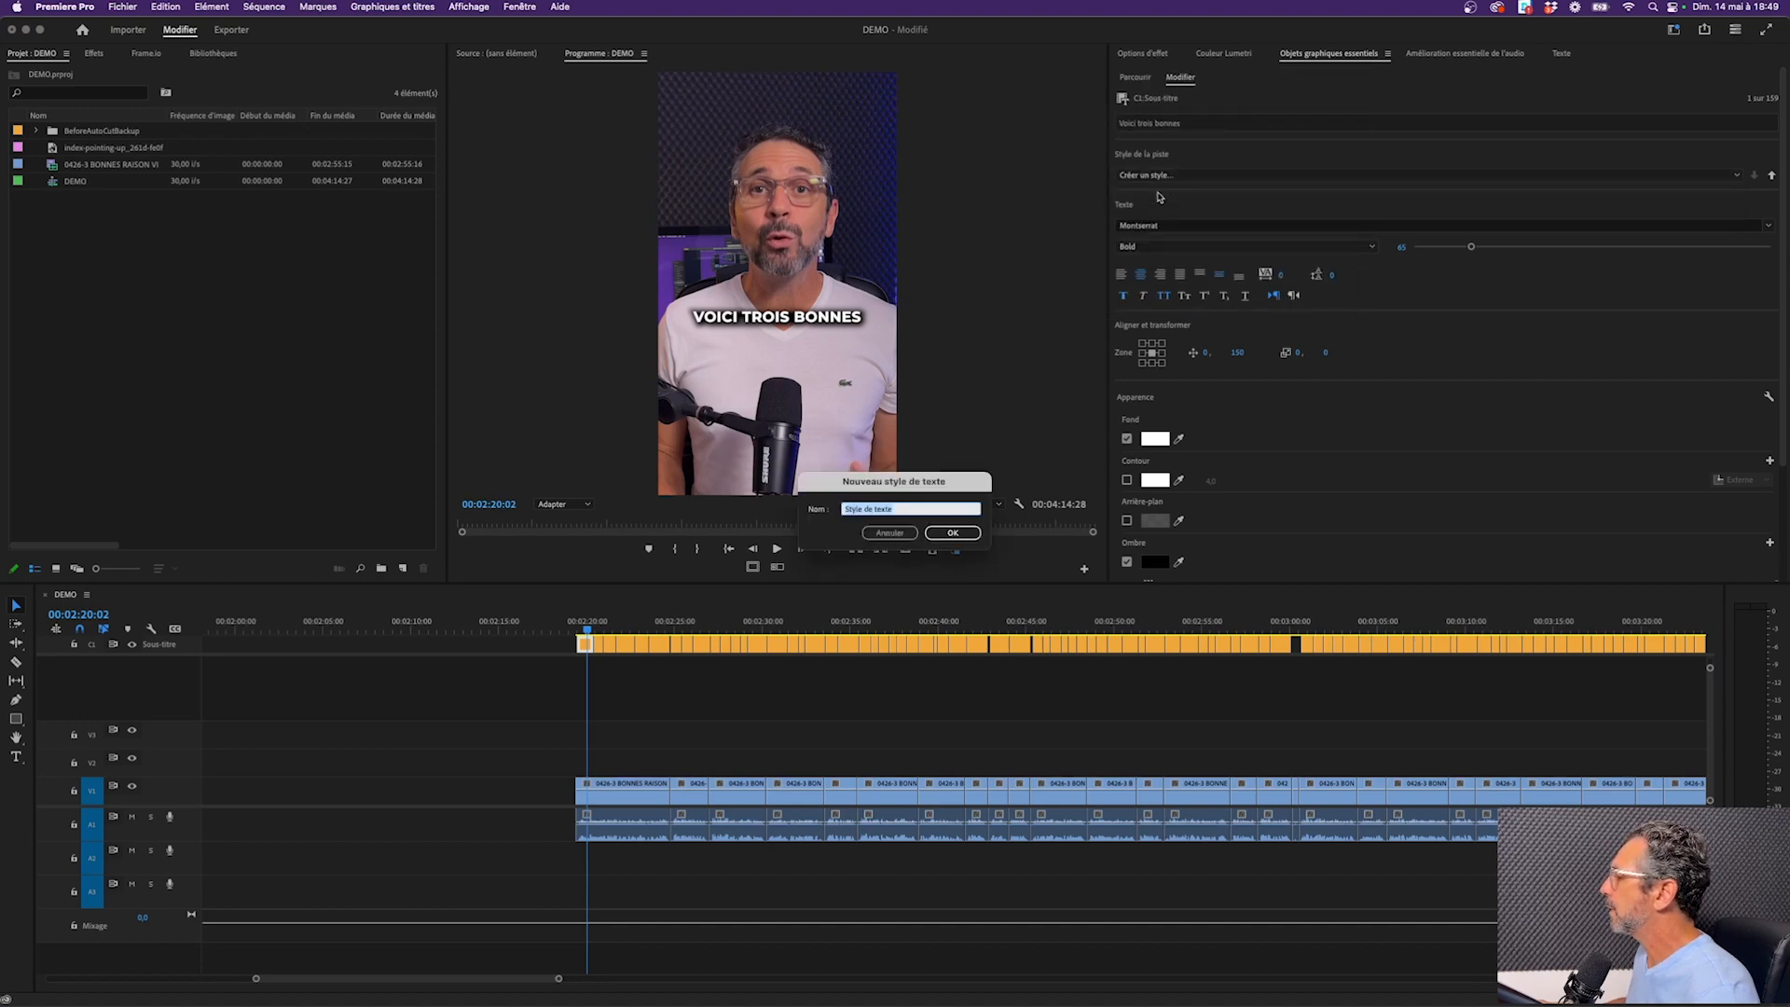
{"action": "type", "text": "VERICALE_MONTSERRA"}
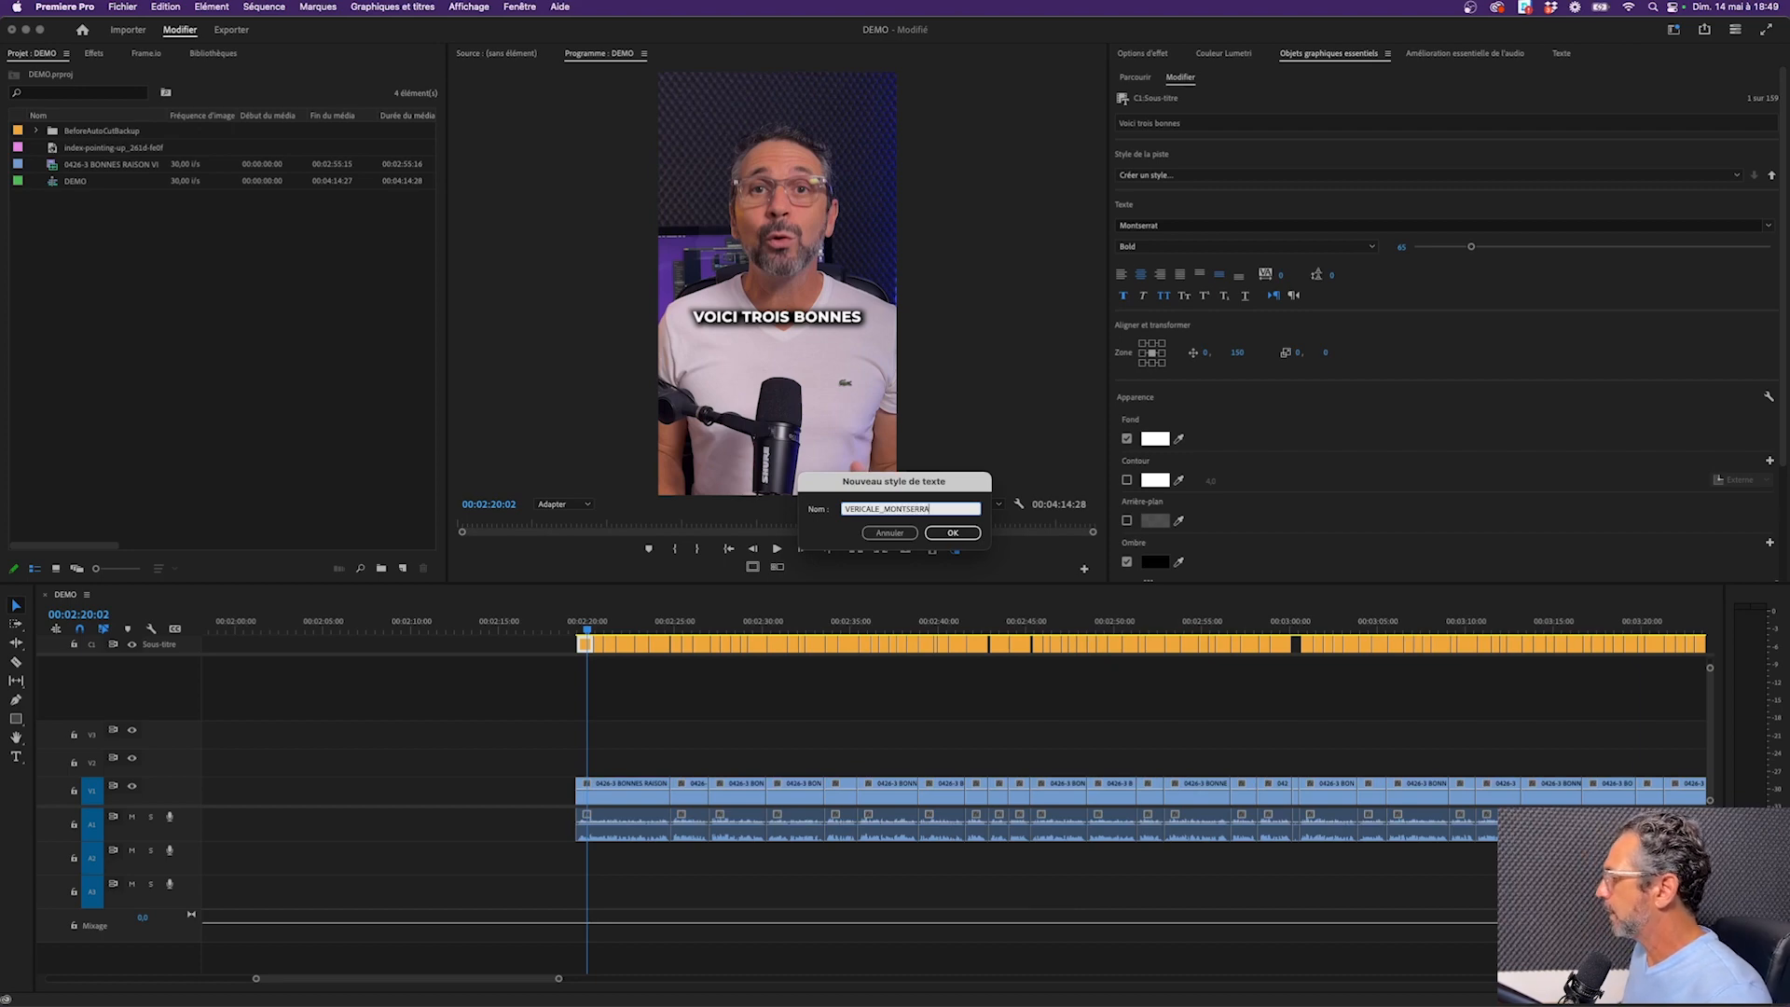
{"action": "left_click", "coordinate": [953, 534]}
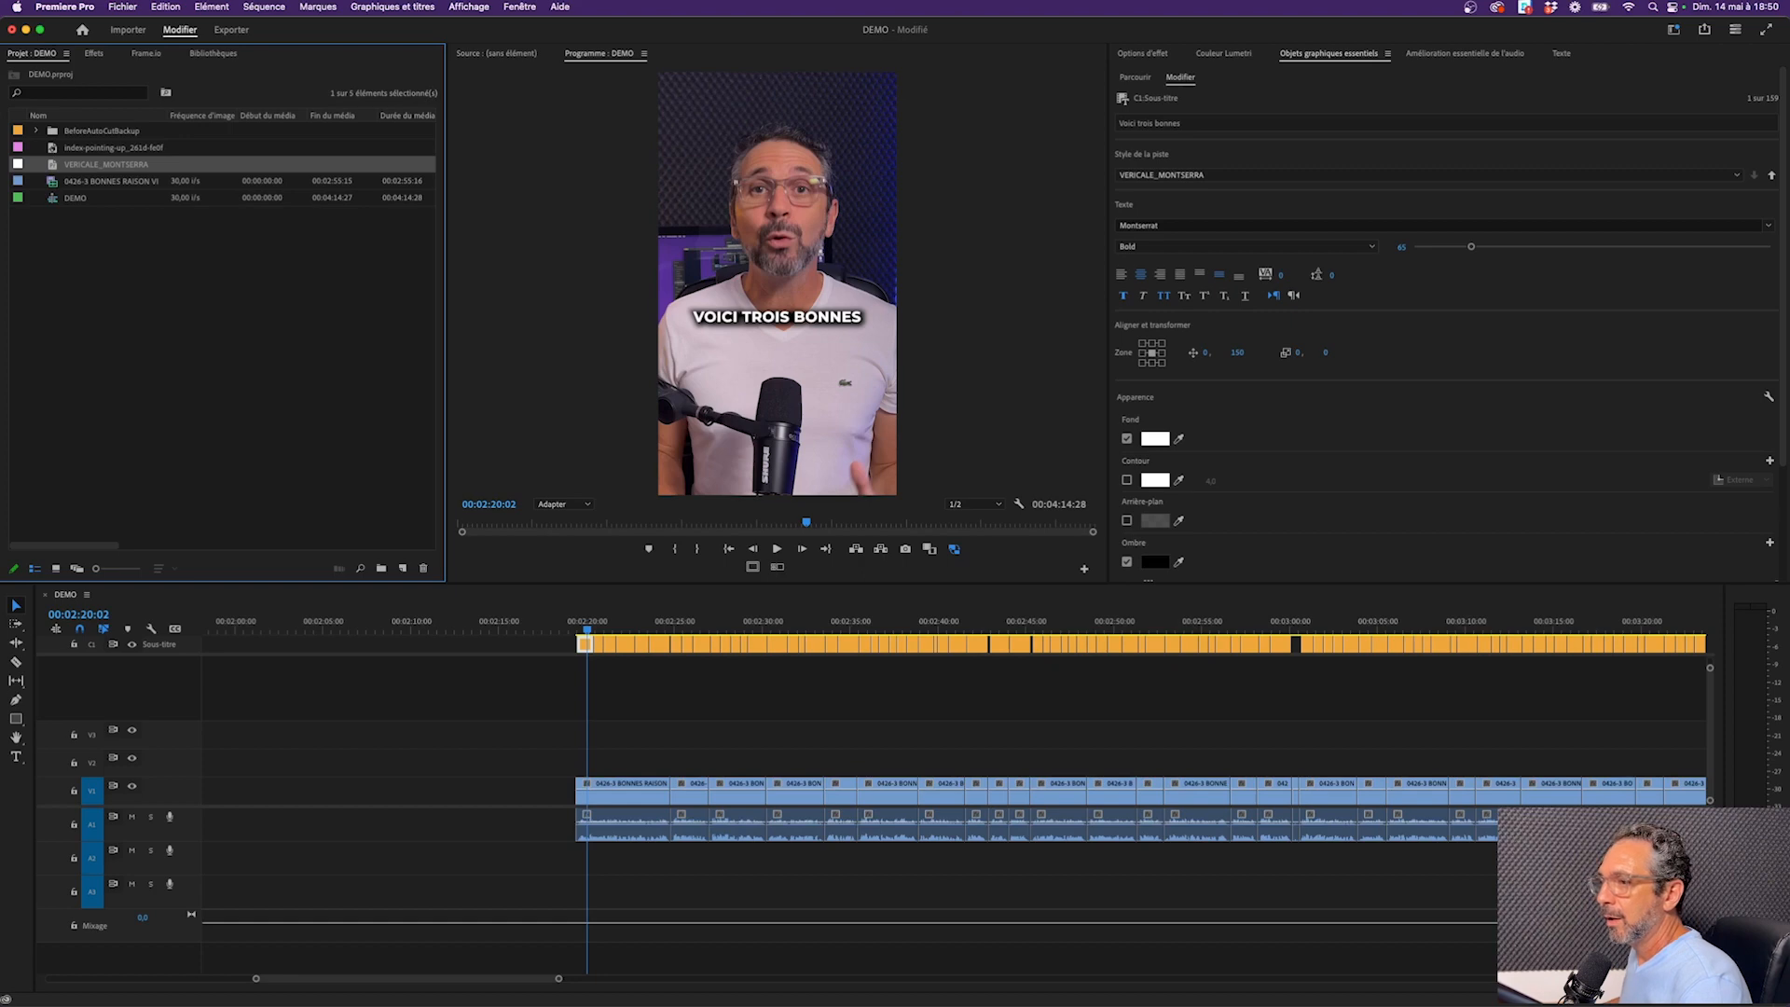
Examine the opening captions up close on the subtitle track and select the first one, "Voici trois bonnes"
{"action": "left_click", "coordinate": [580, 632]}
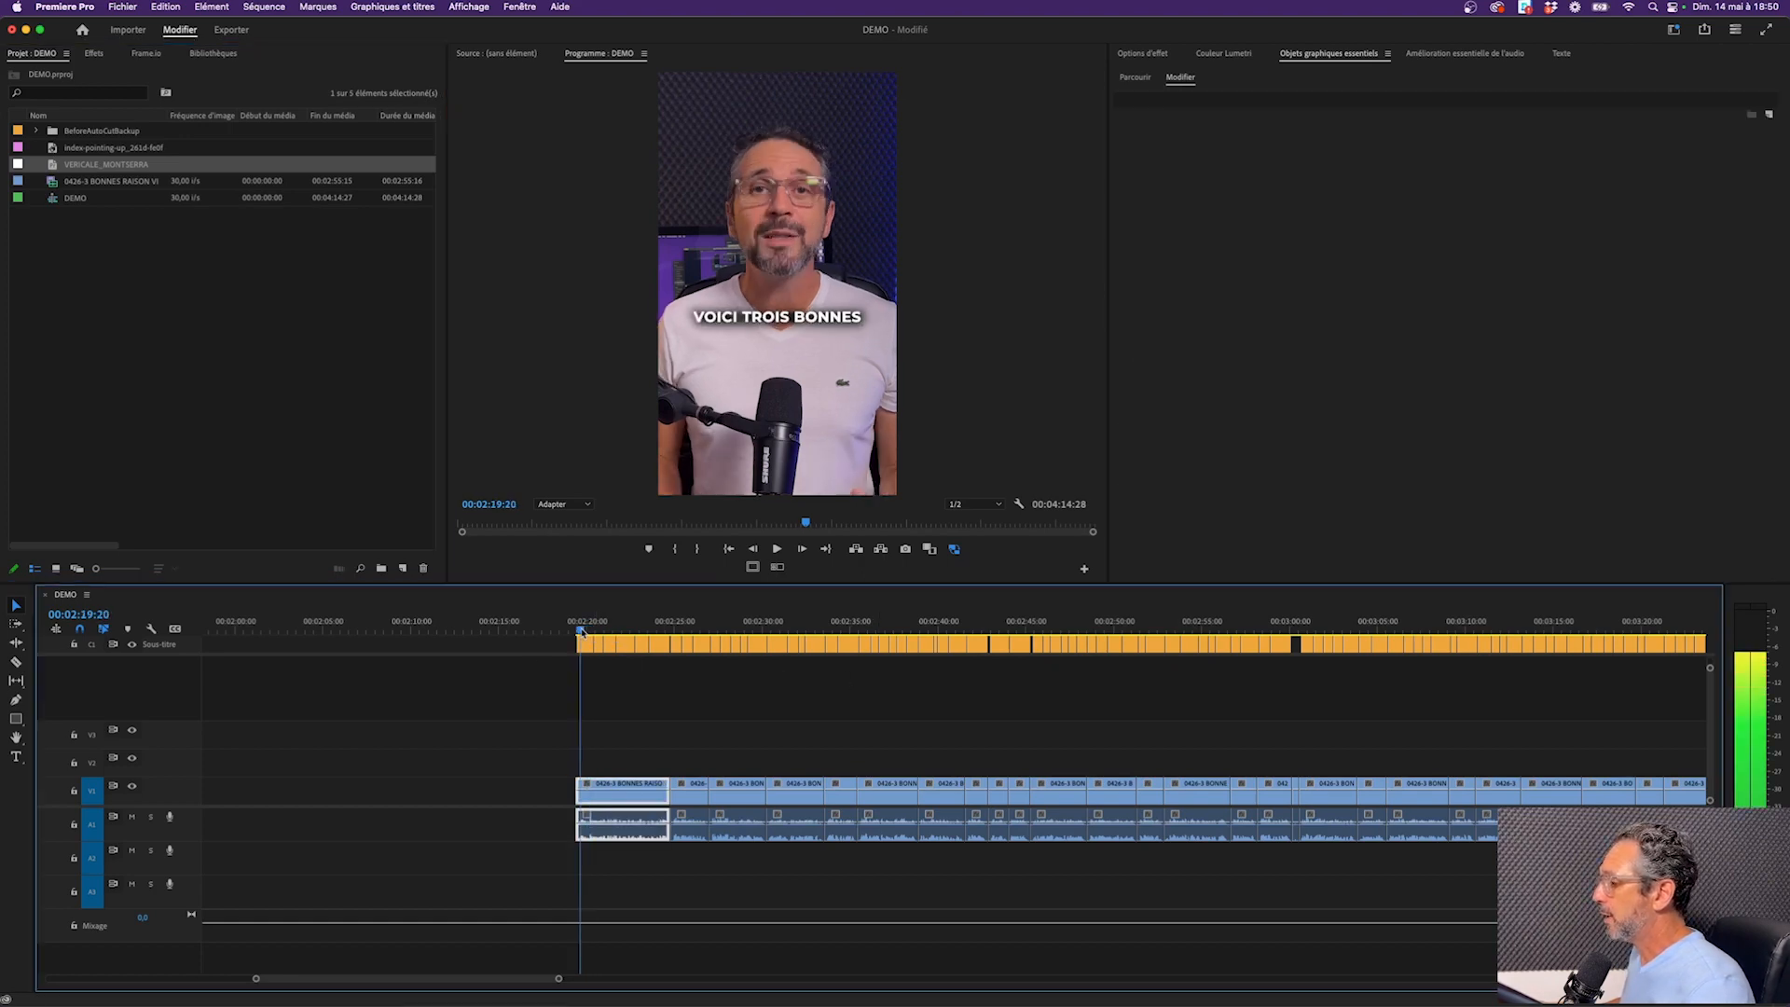
{"action": "key", "text": "="}
{"action": "key", "text": "="}
{"action": "key", "text": "="}
{"action": "scroll", "coordinate": [739, 743], "scroll_direction": "right", "scroll_amount": 2}
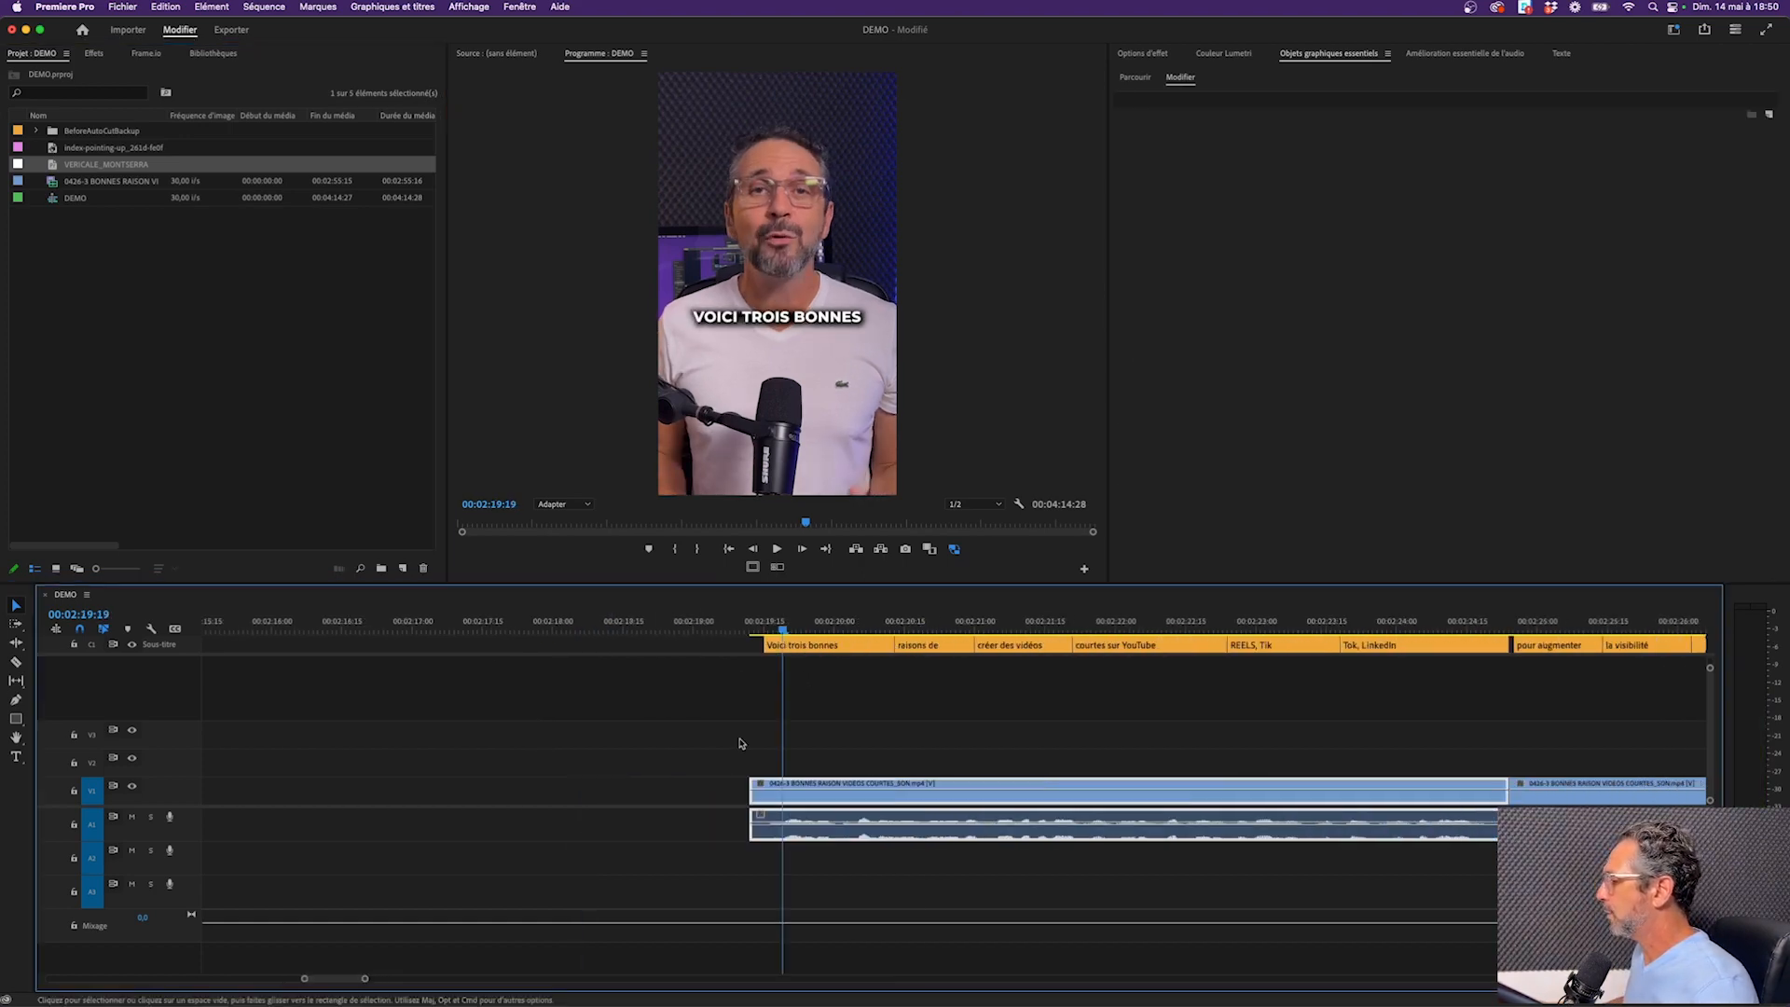
{"action": "scroll", "coordinate": [739, 743], "scroll_direction": "right", "scroll_amount": 5}
{"action": "scroll", "coordinate": [606, 703], "scroll_direction": "left", "scroll_amount": 4}
{"action": "left_click", "coordinate": [611, 630]}
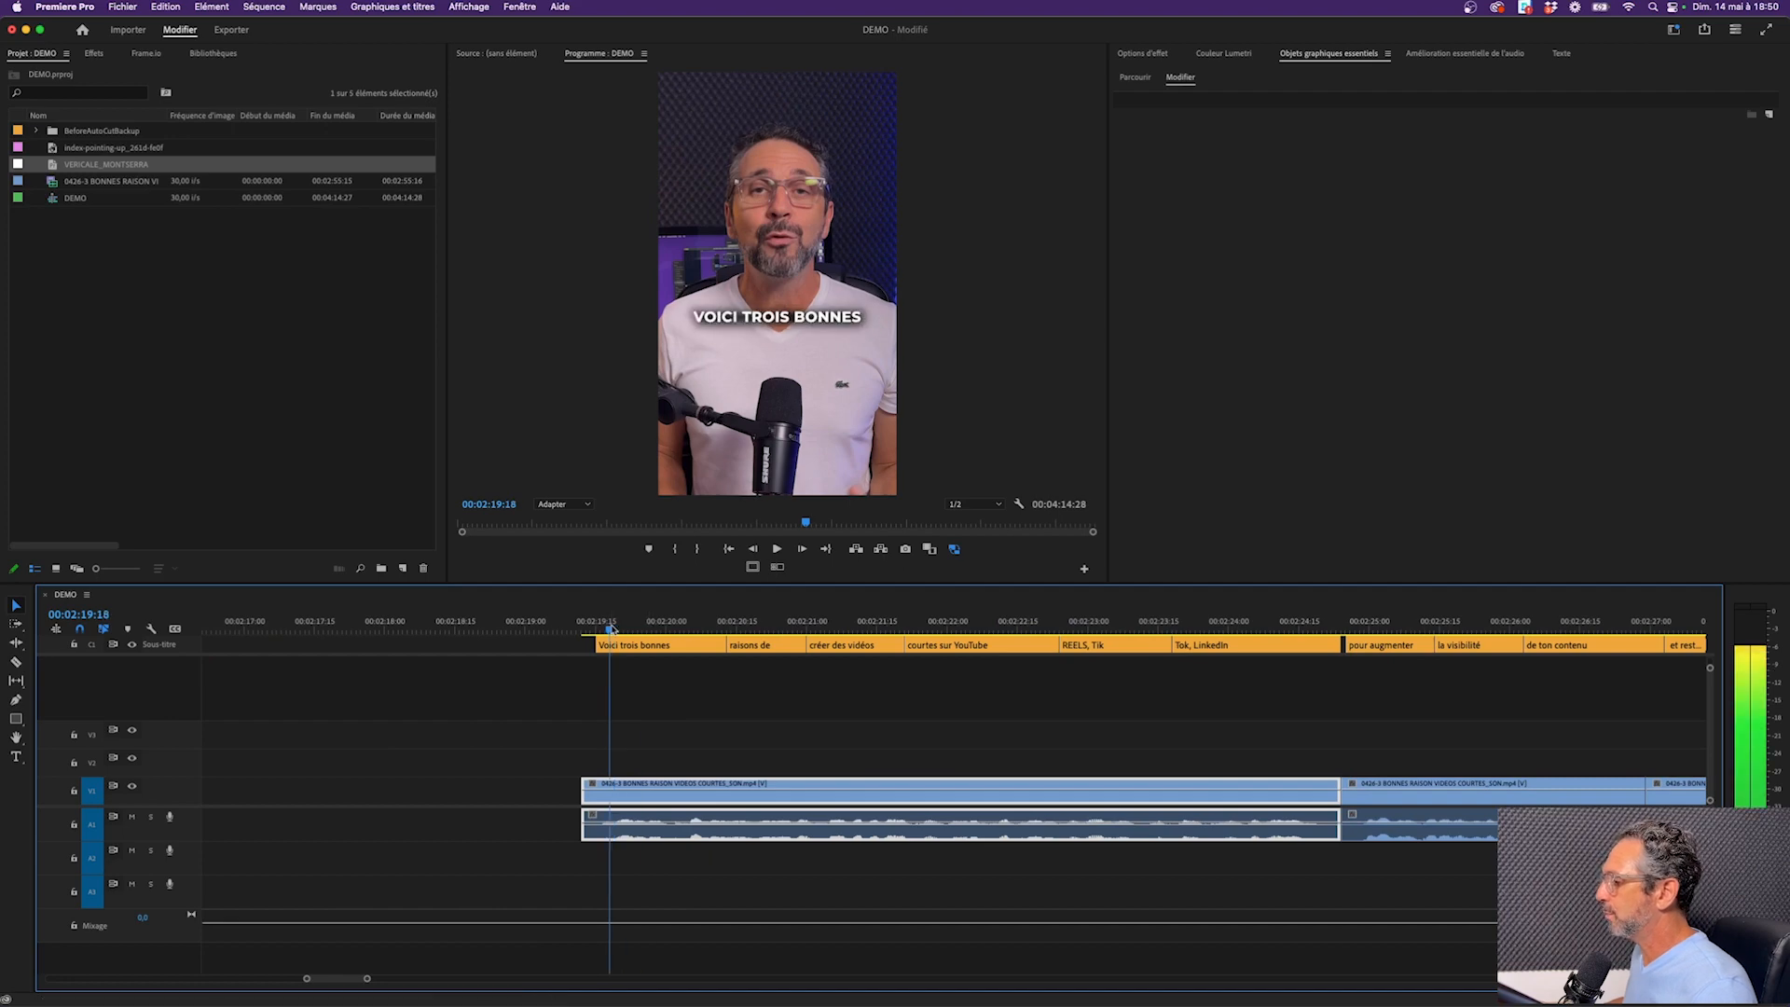
{"action": "left_click", "coordinate": [662, 644]}
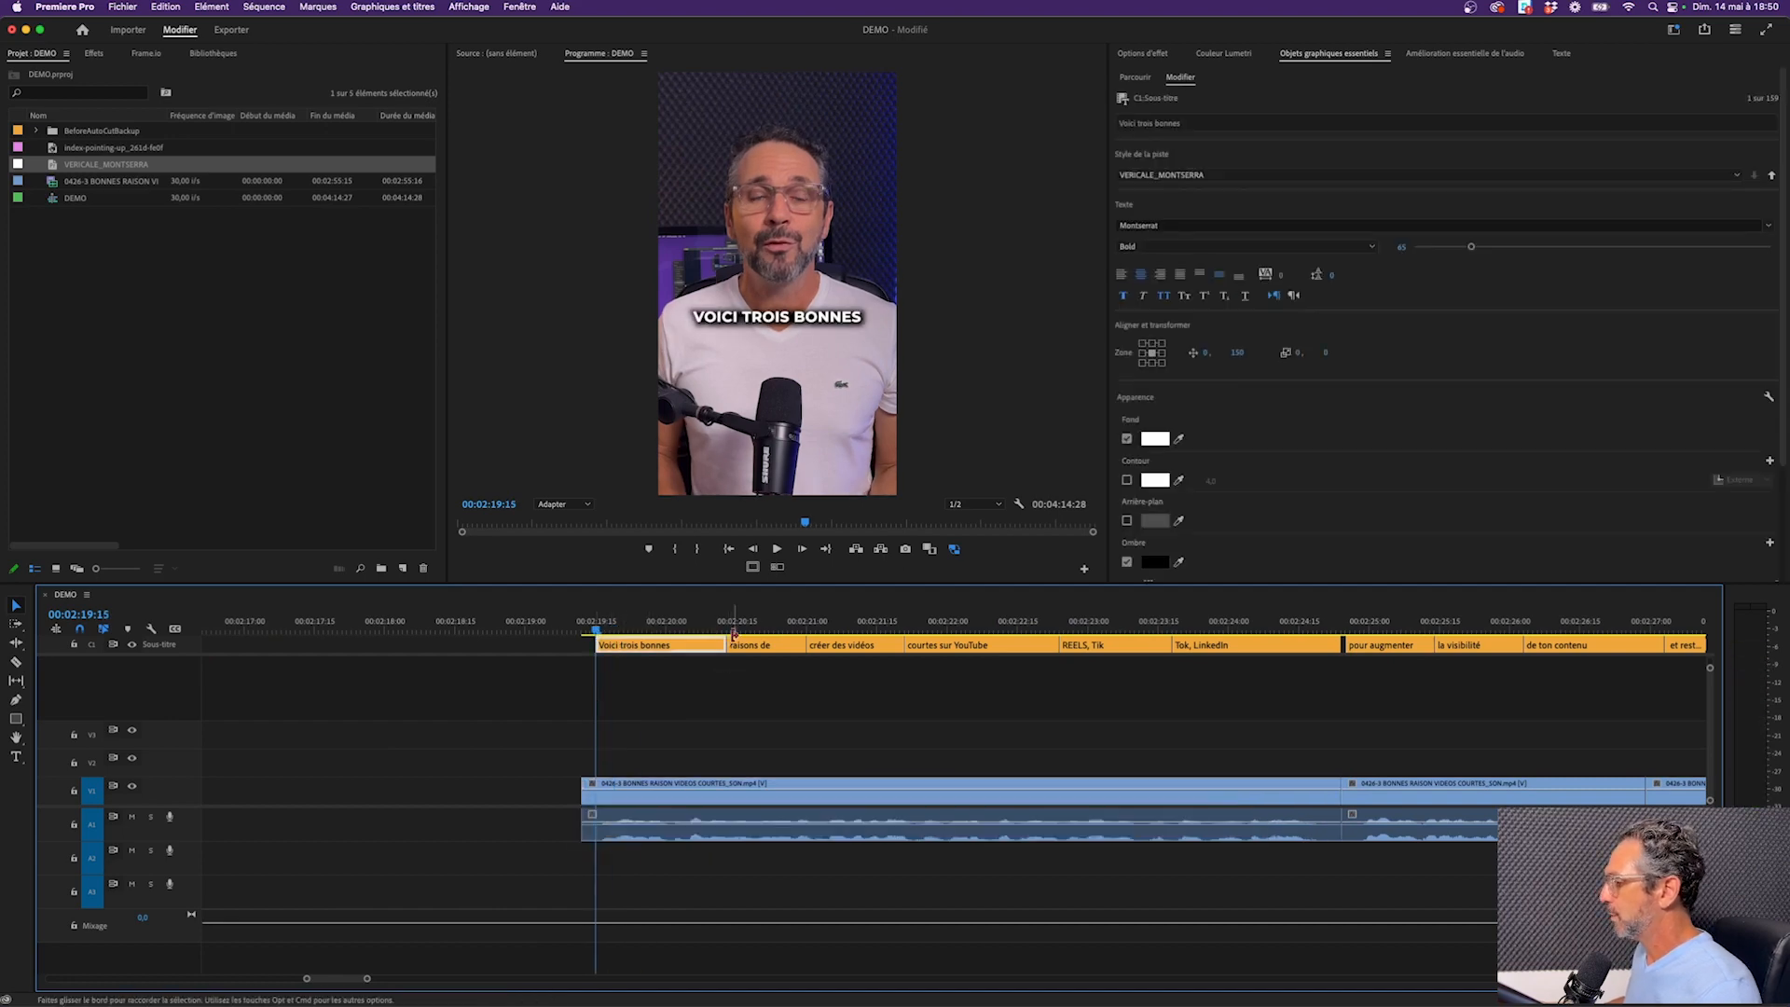
Select every caption on the subtitle track and upgrade the captions to graphics
{"action": "key", "text": "-"}
{"action": "key", "text": "-"}
{"action": "key", "text": "-"}
{"action": "key", "text": "-"}
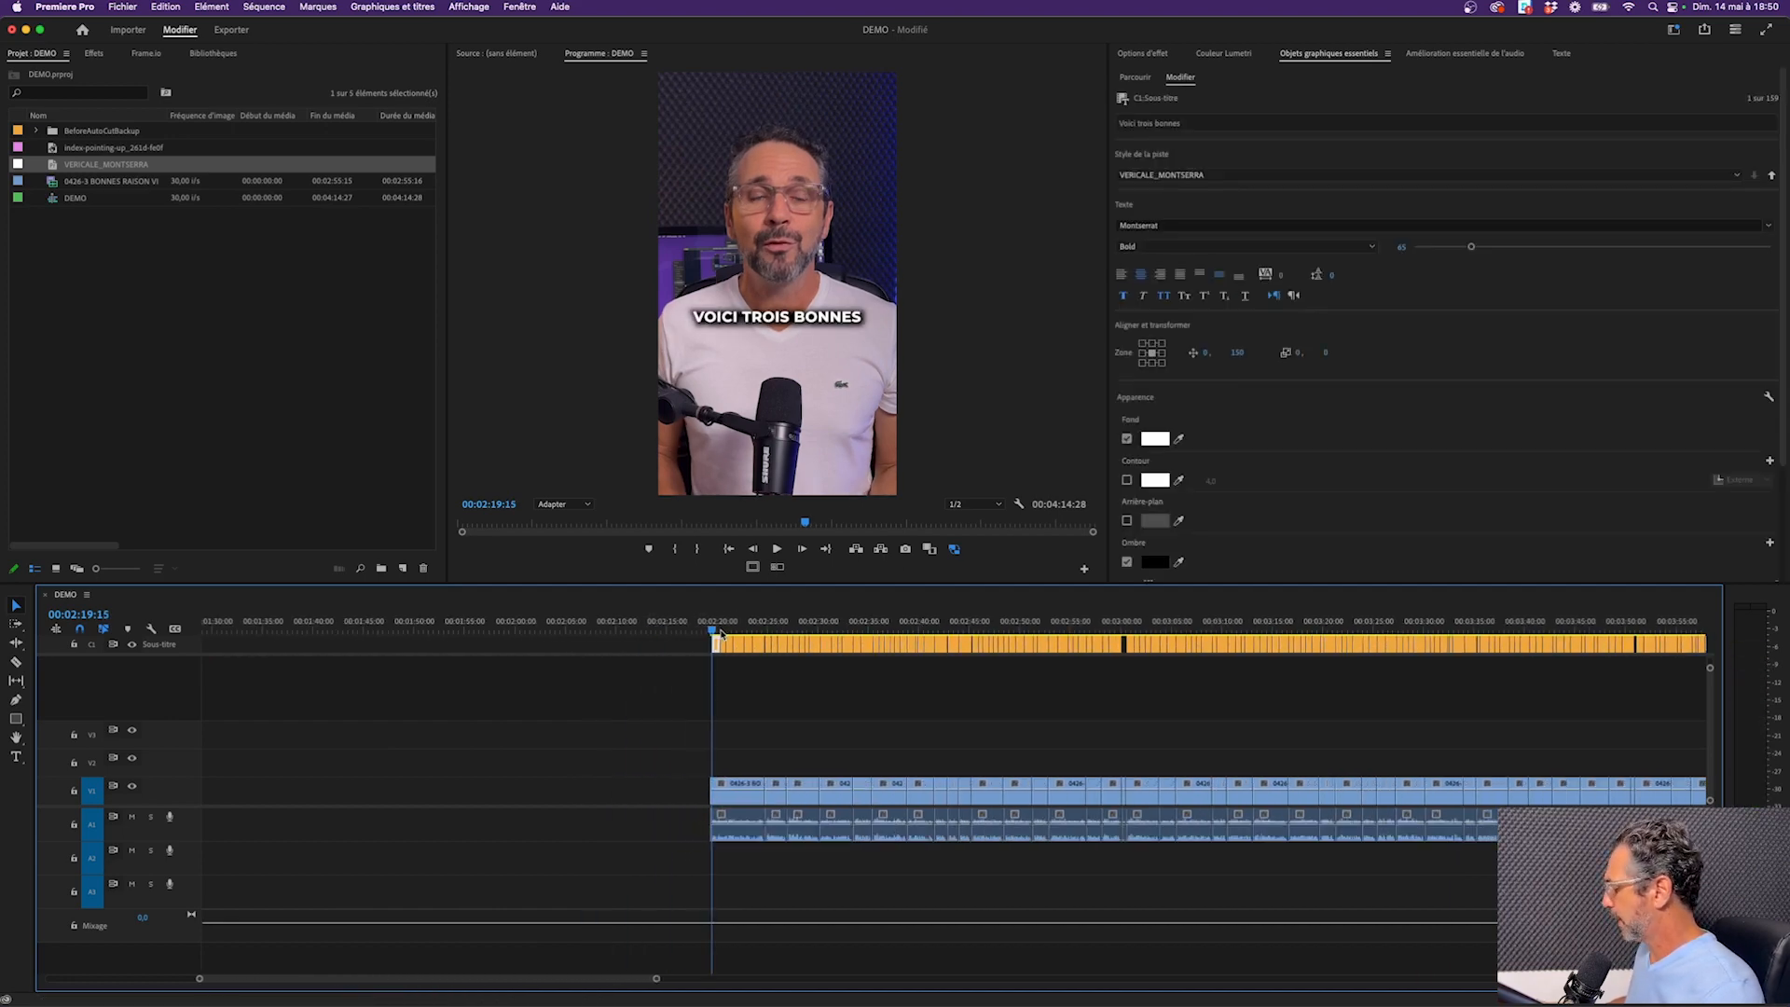
{"action": "scroll", "coordinate": [735, 675], "scroll_direction": "right", "scroll_amount": 5}
{"action": "scroll", "coordinate": [737, 679], "scroll_direction": "left", "scroll_amount": 1}
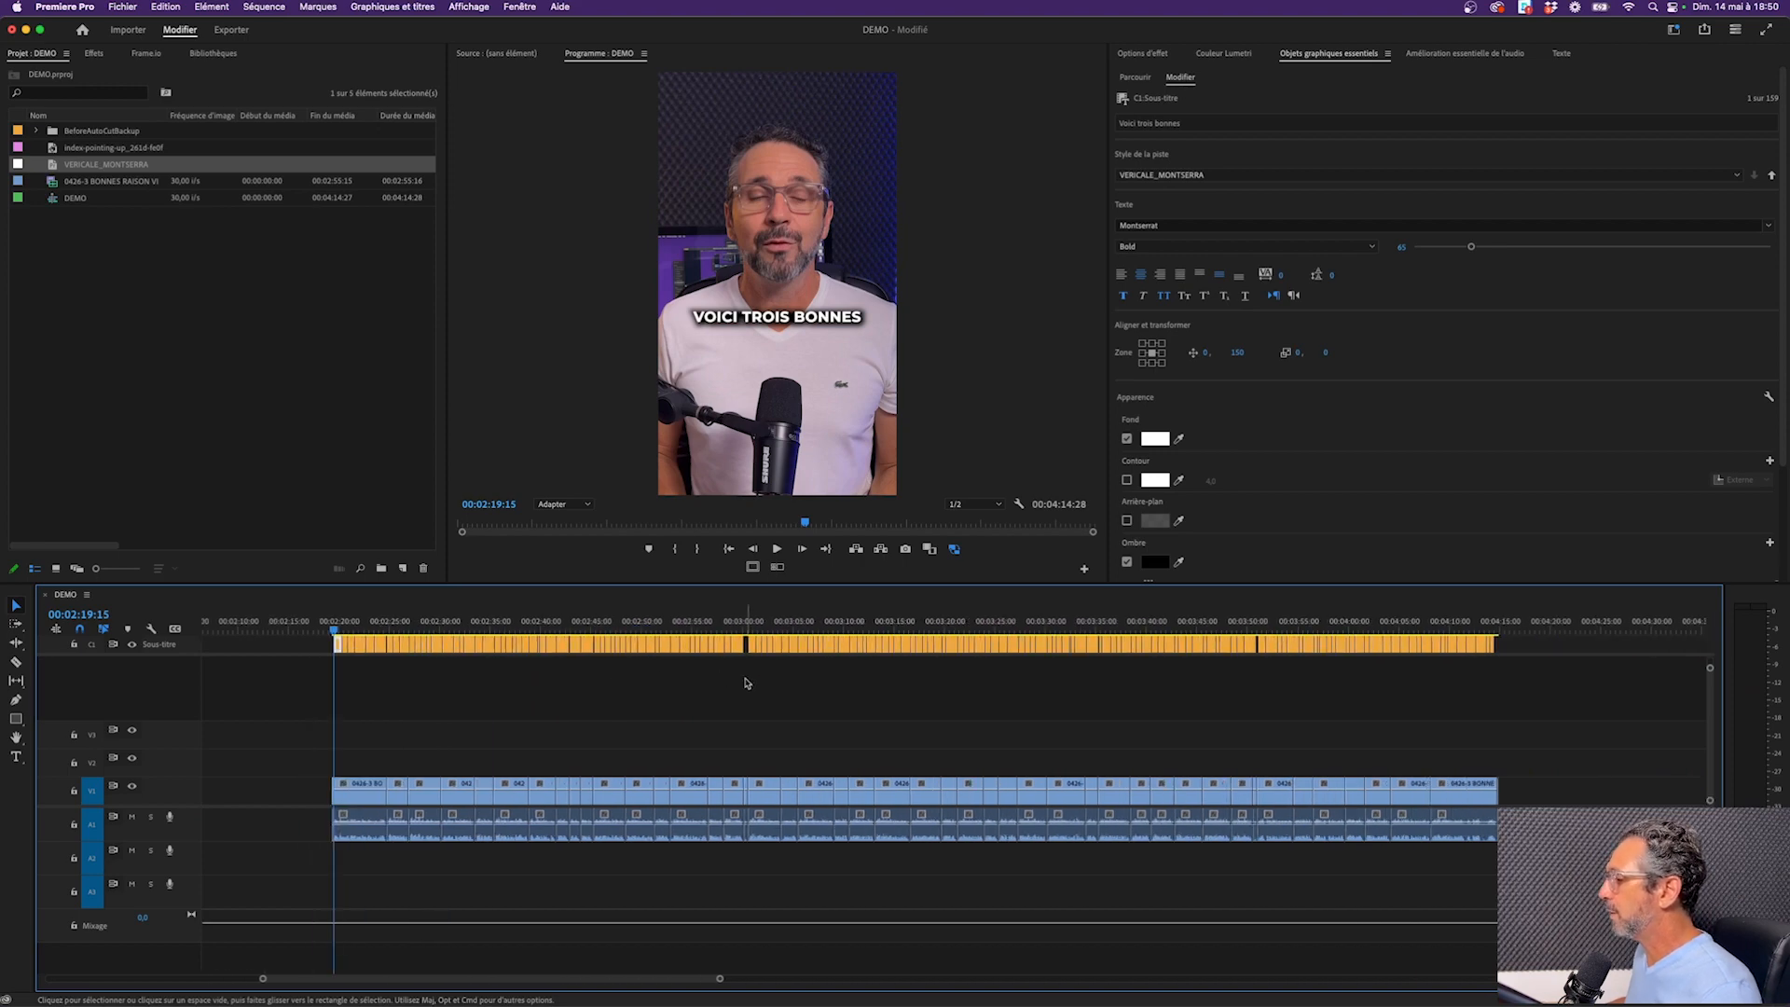
{"action": "left_click_drag", "start_coordinate": [1507, 673], "coordinate": [328, 640]}
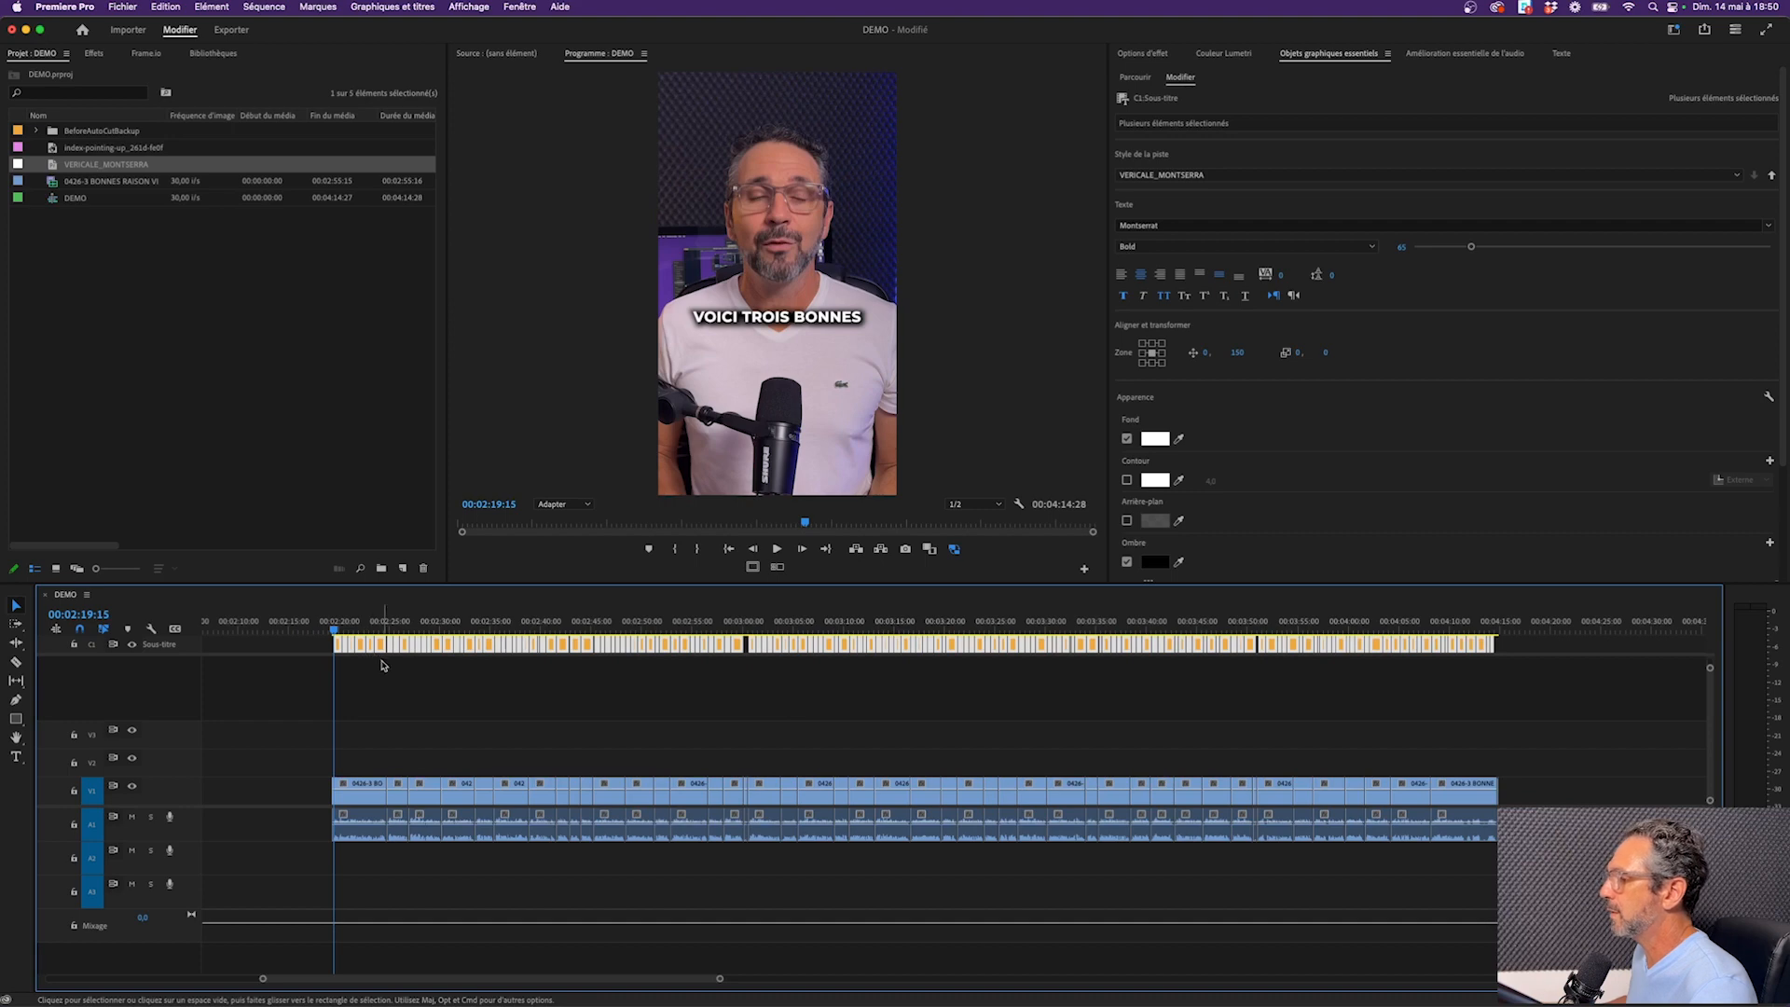
{"action": "left_click", "coordinate": [390, 7]}
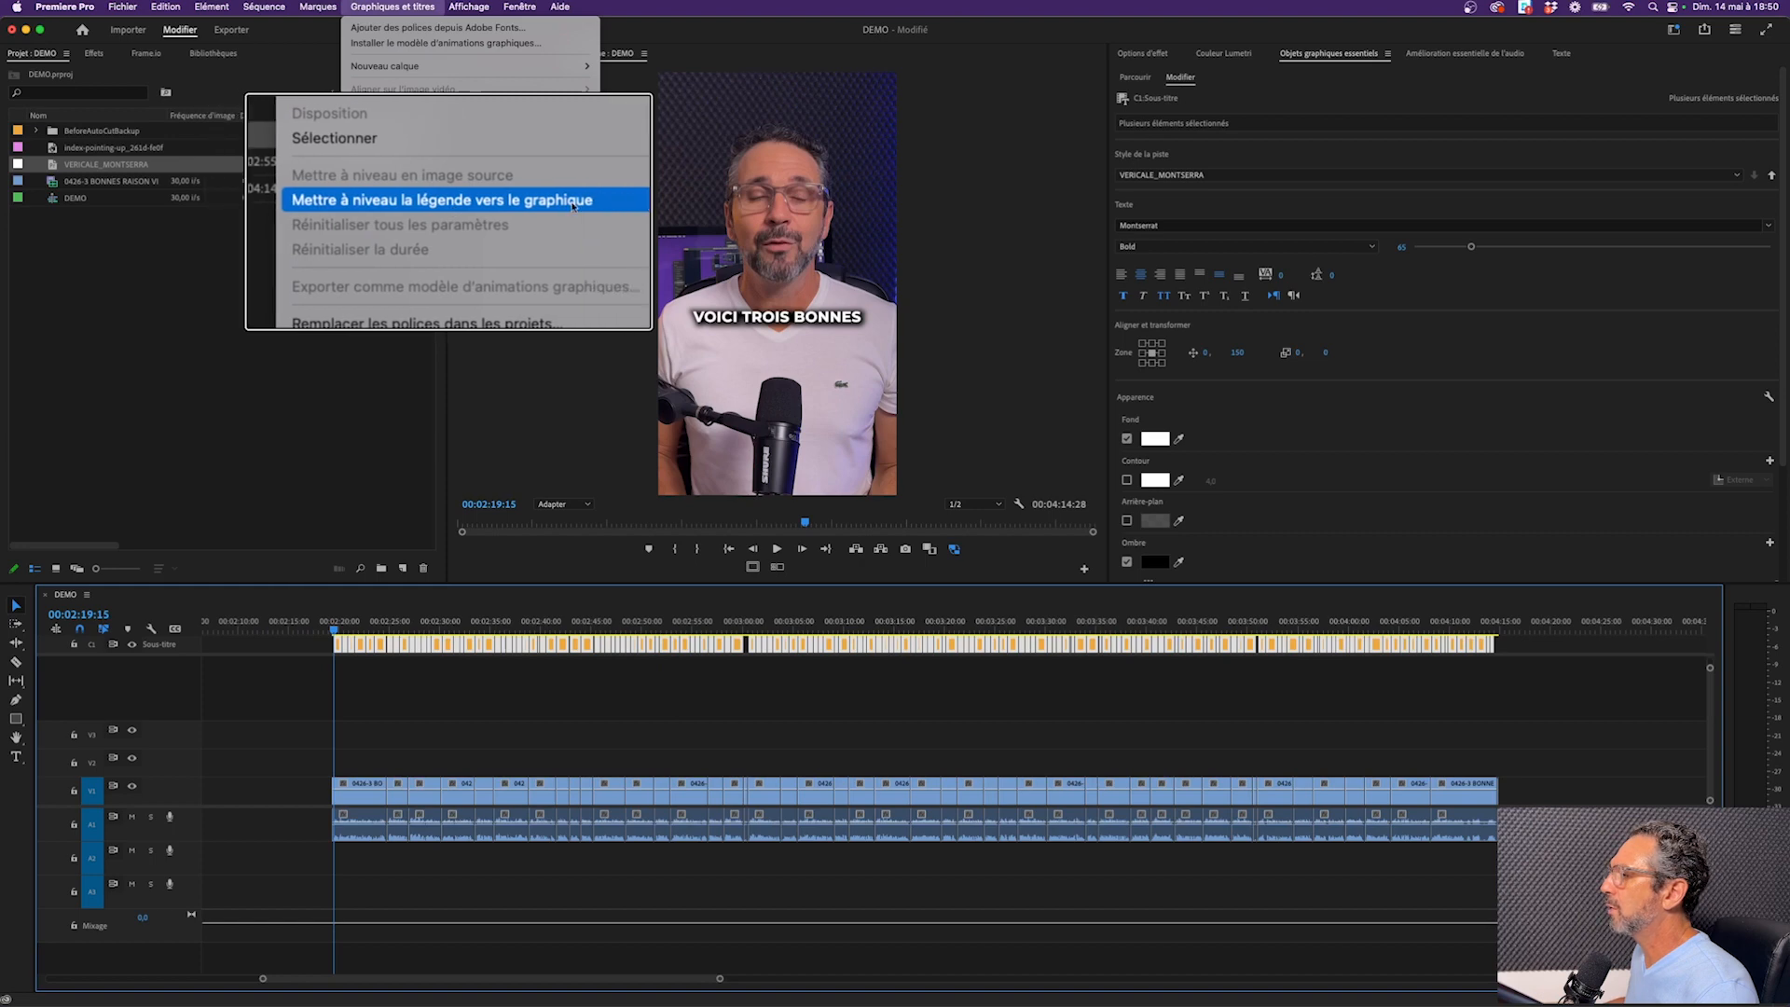
{"action": "left_click", "coordinate": [539, 206]}
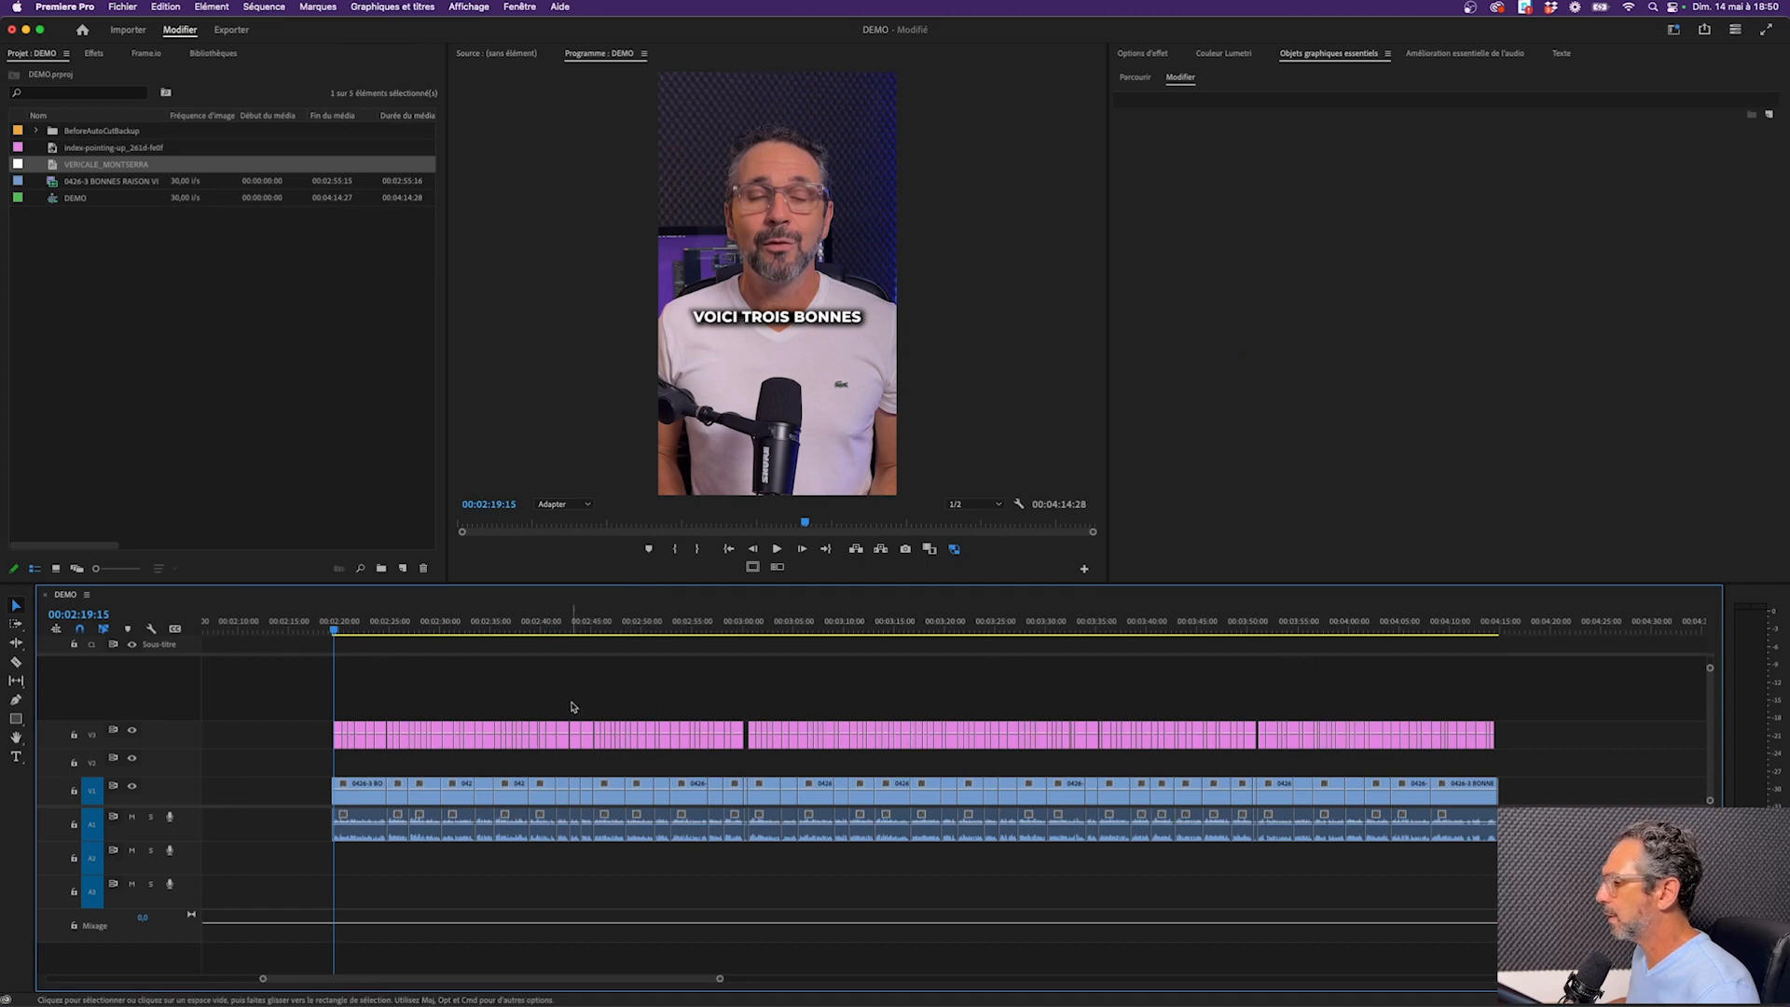
Preview the opening caption graphics, return the playhead to the start of the first one at 00:02:19:15 and clear the selection
{"action": "key", "text": "space"}
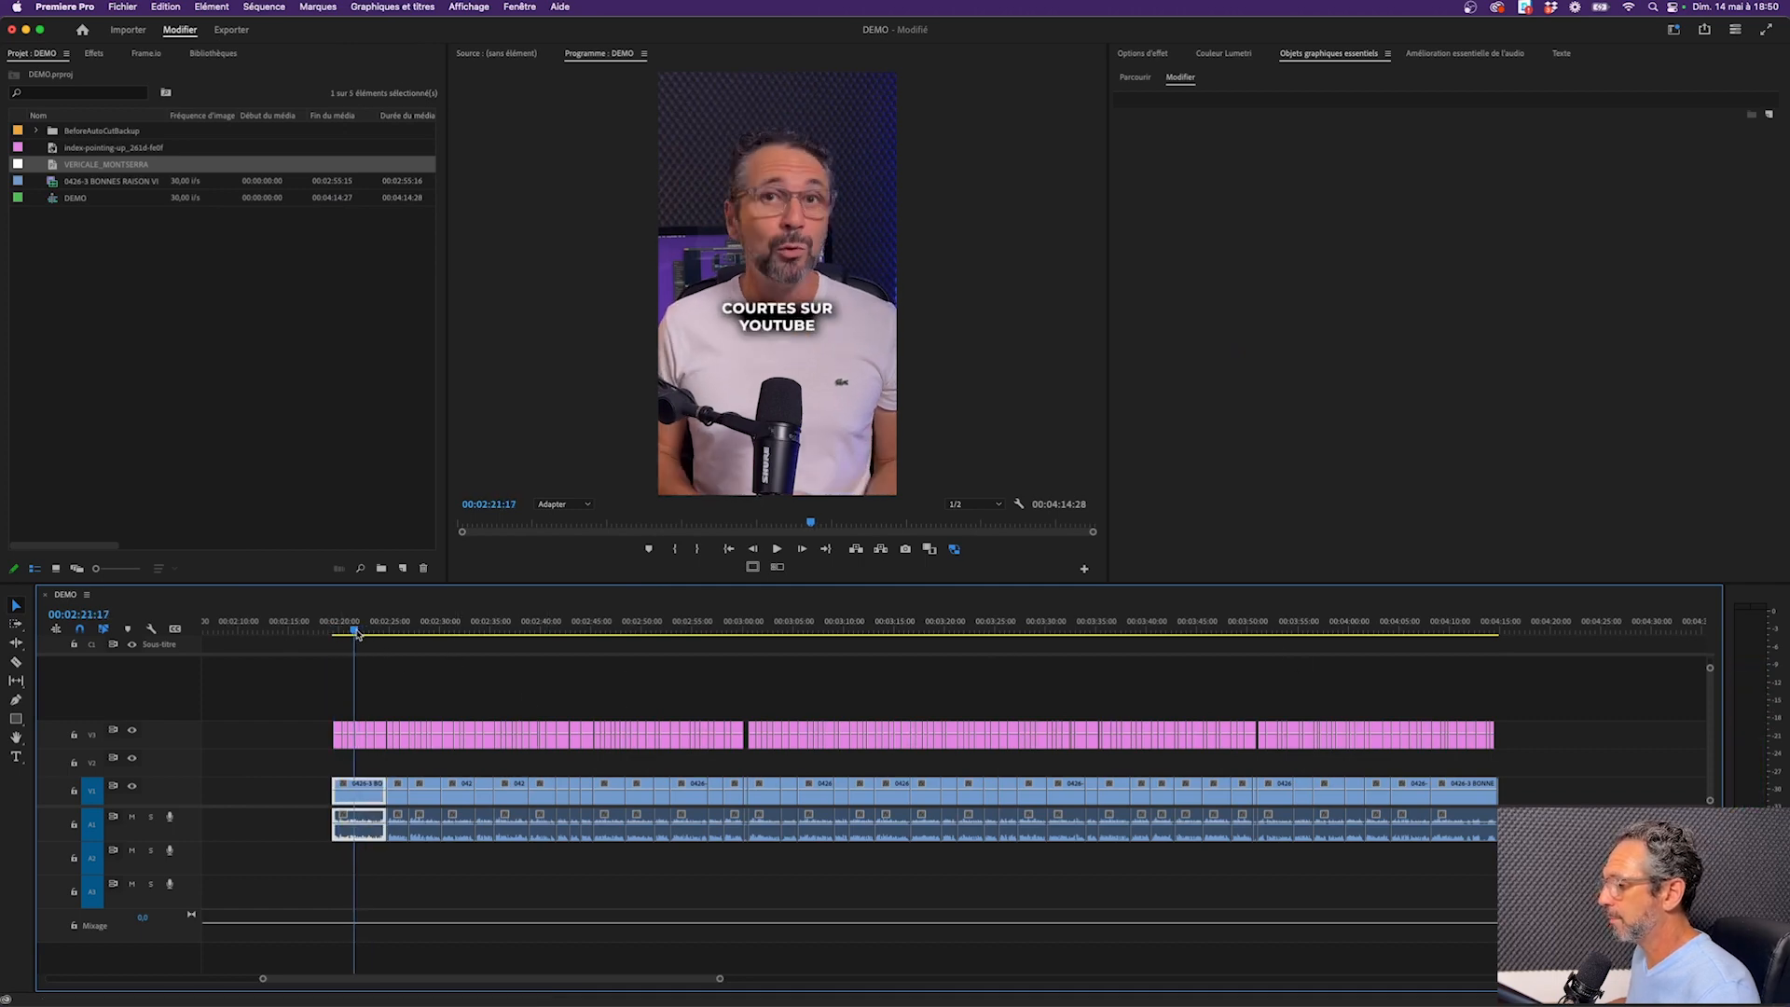
{"action": "key", "text": "equal"}
{"action": "key", "text": "equal"}
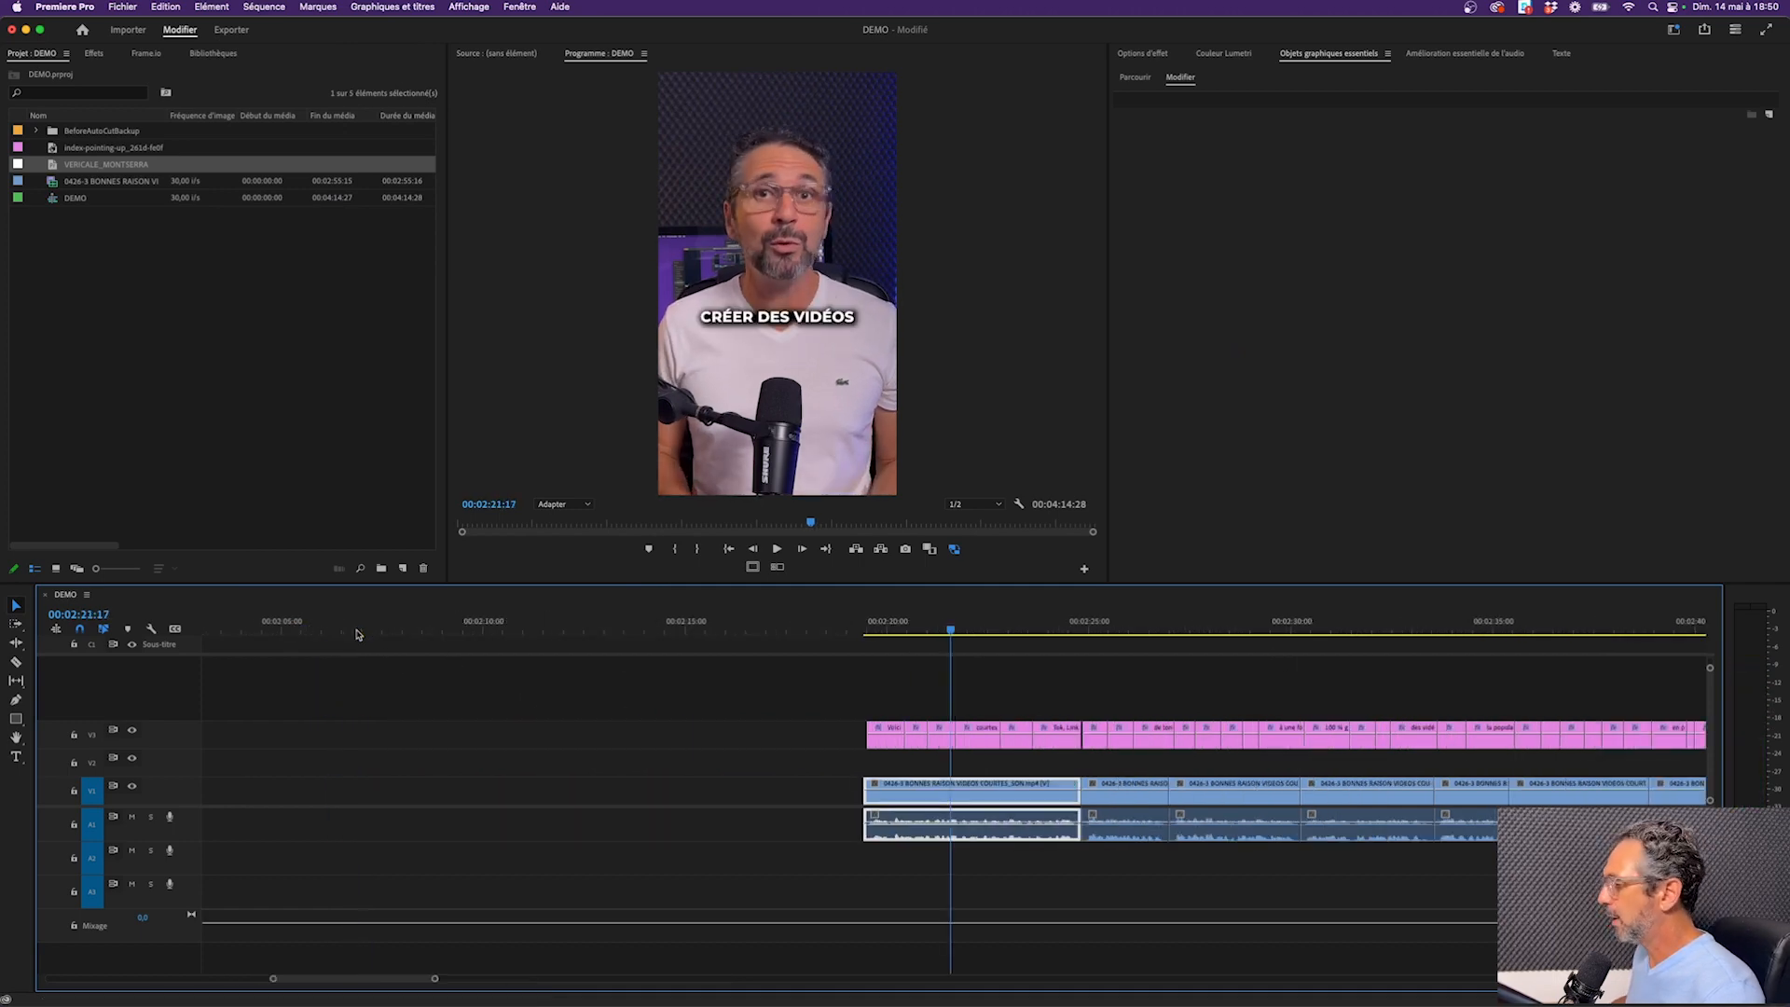
{"action": "left_click_drag", "start_coordinate": [913, 626], "coordinate": [866, 626]}
{"action": "left_click", "coordinate": [889, 653]}
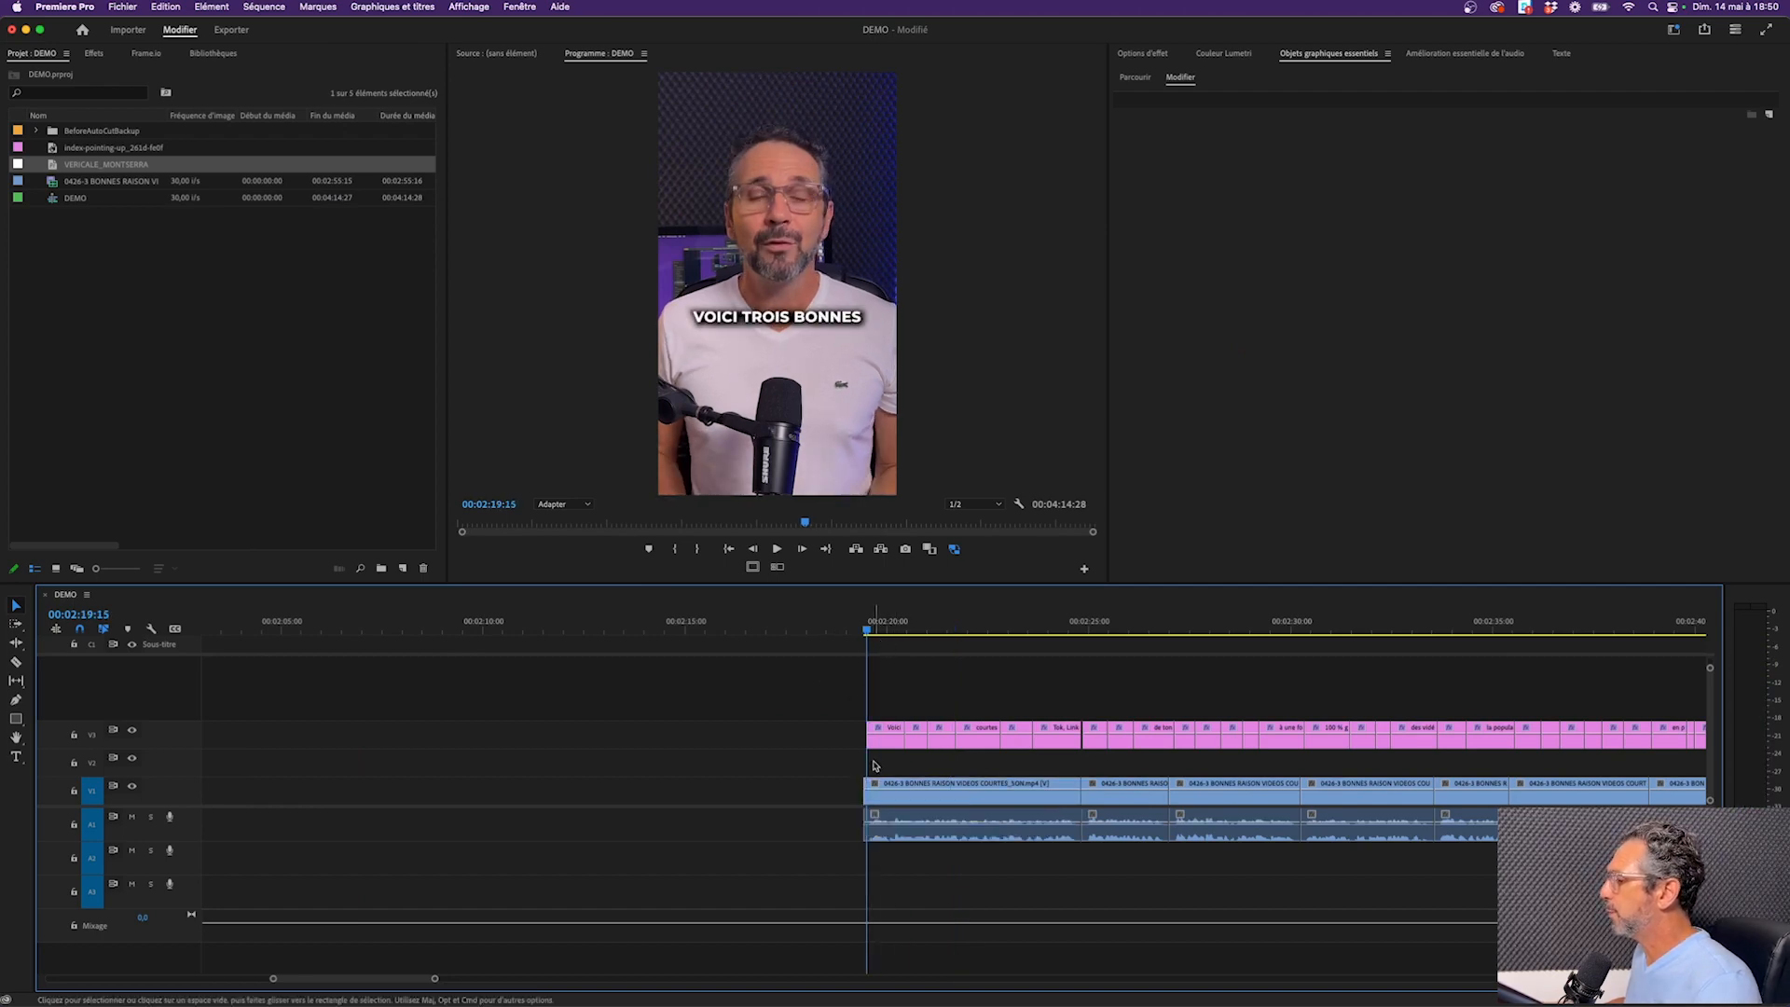
Add a Vector Motion scale keyframe to the first caption graphic, two frames in at 00:02:19:17
{"action": "left_click", "coordinate": [884, 735]}
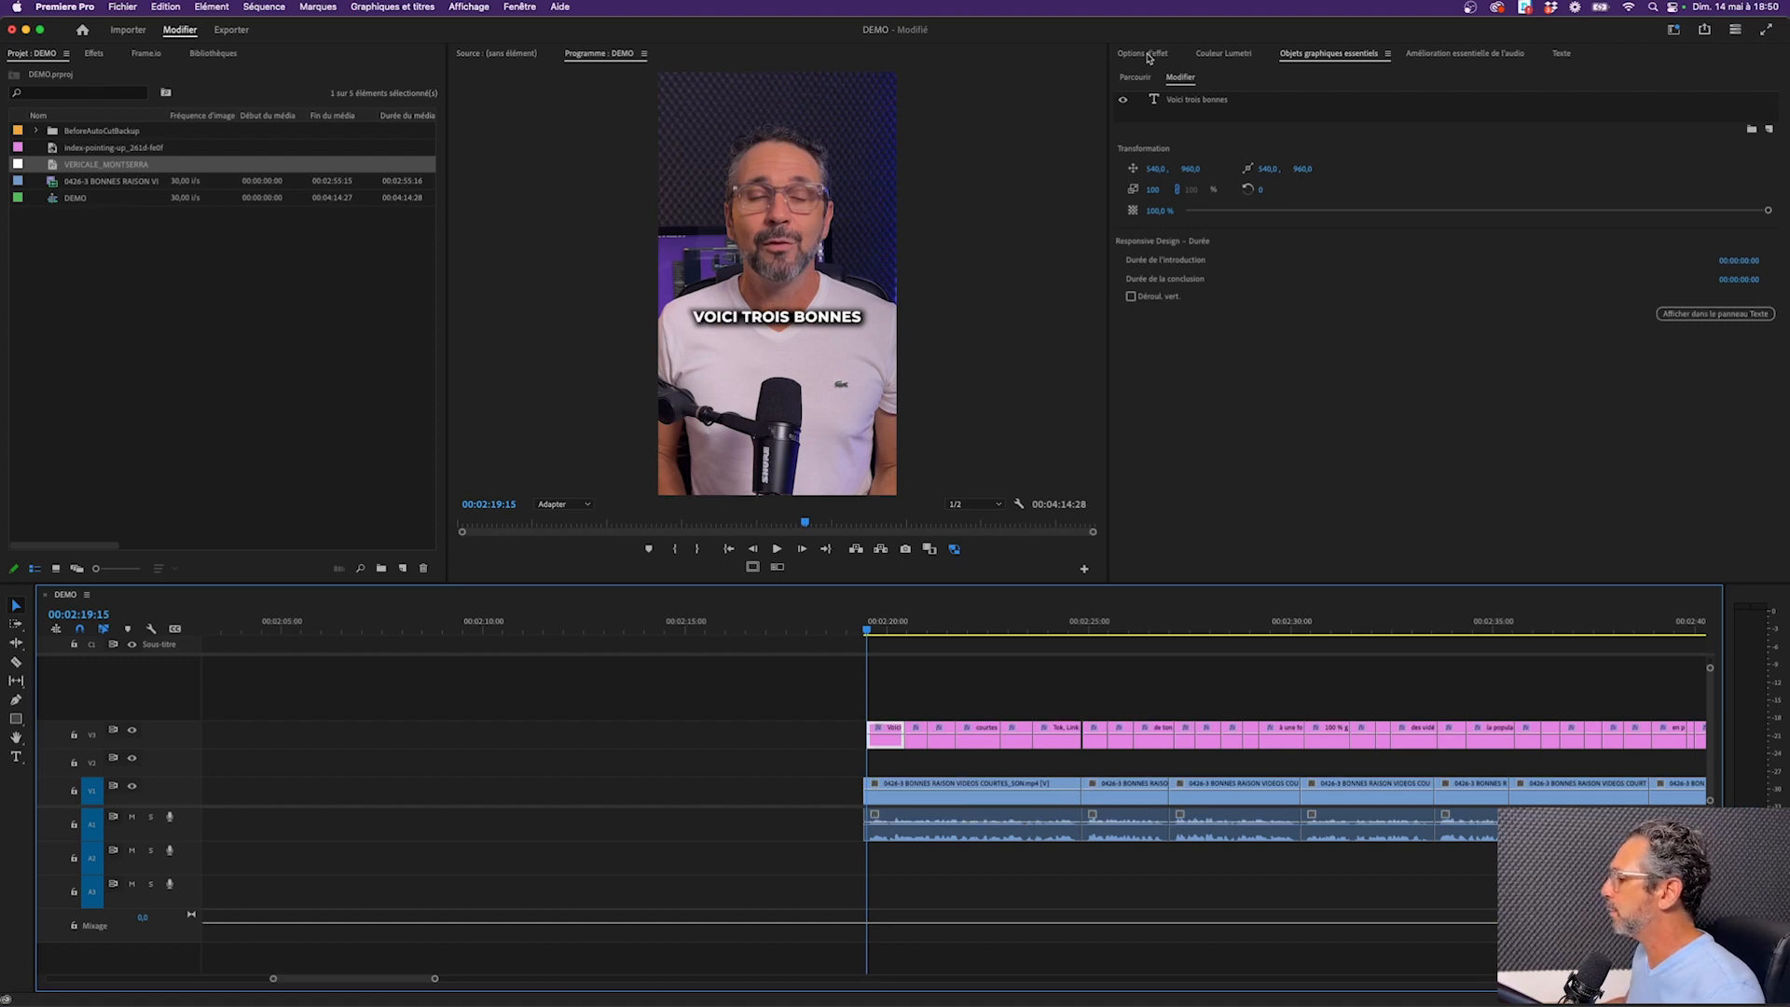
{"action": "left_click", "coordinate": [903, 701]}
{"action": "left_click", "coordinate": [884, 739]}
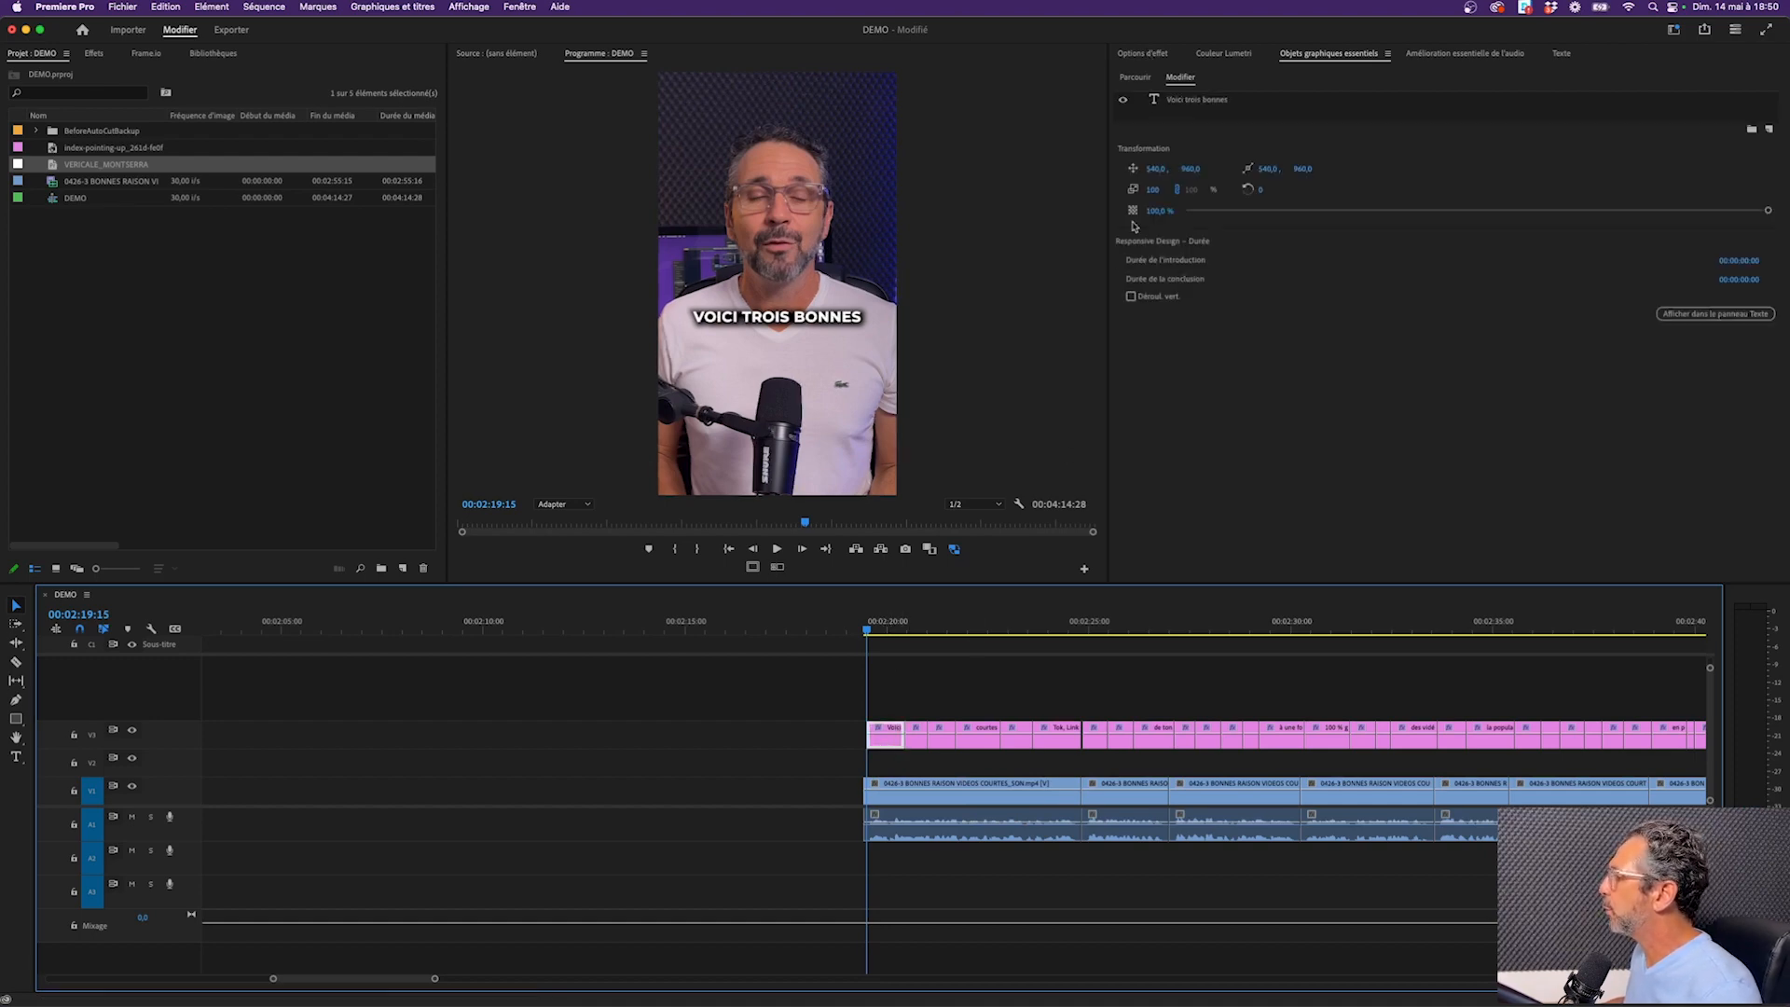
{"action": "left_click", "coordinate": [1143, 53]}
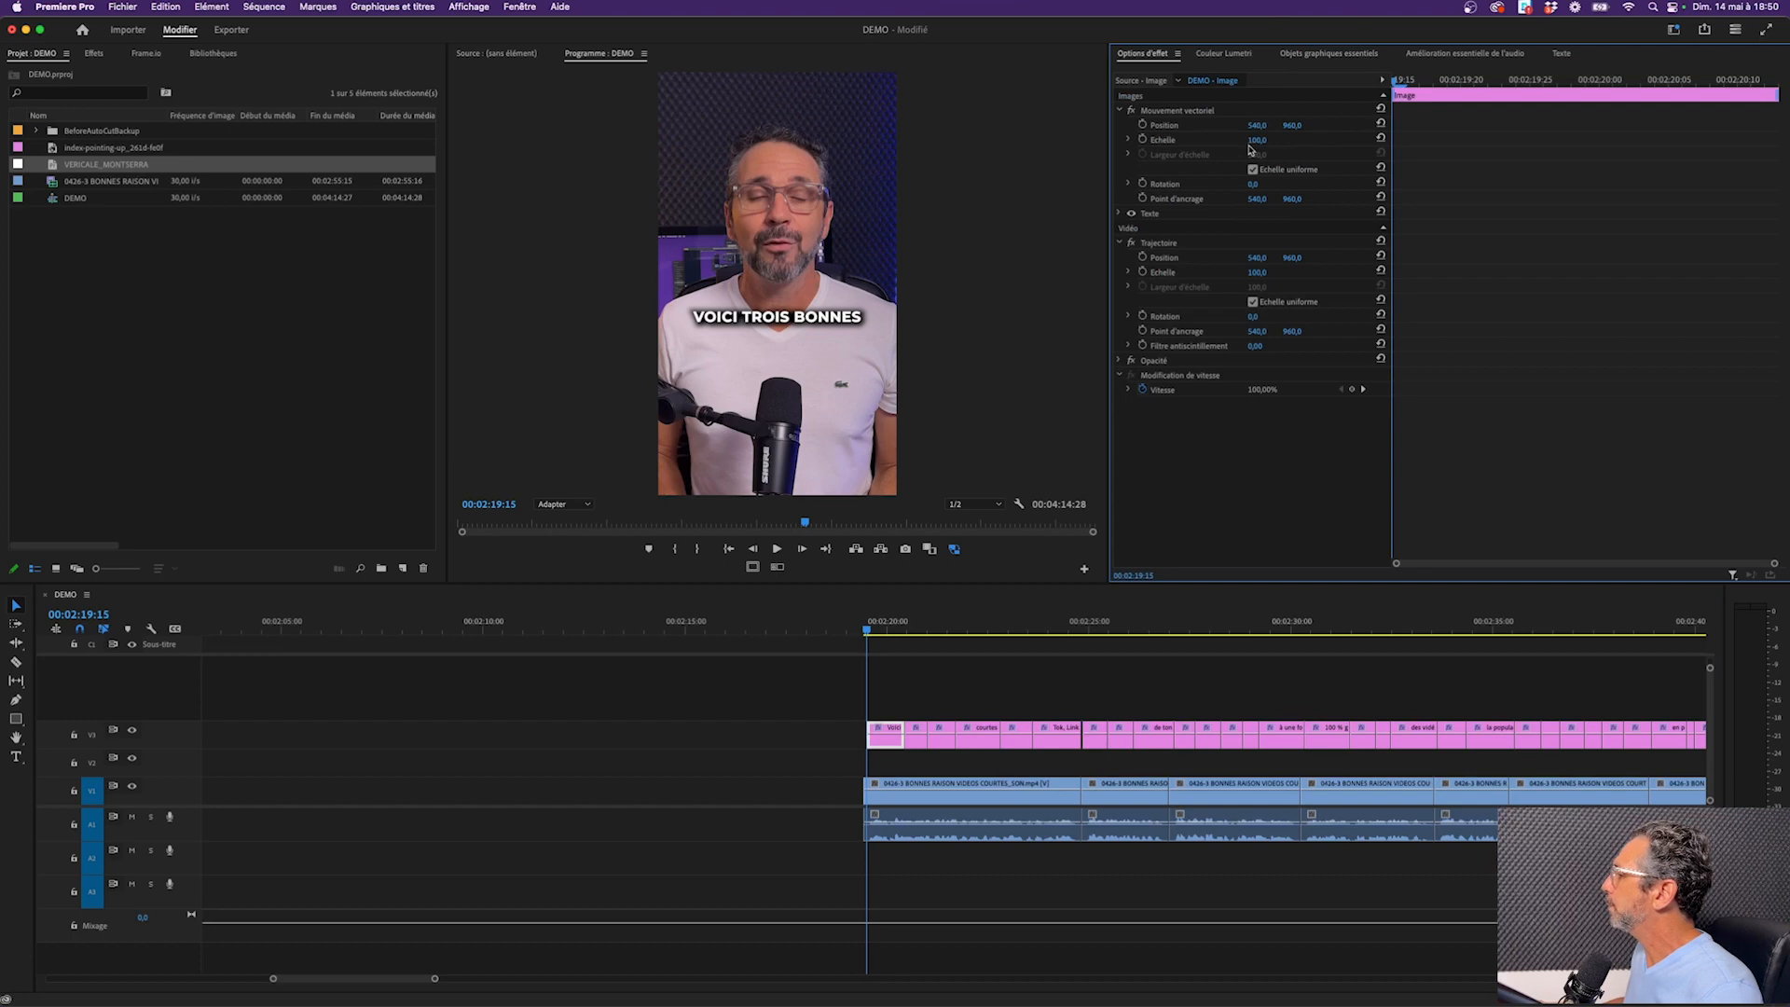
{"action": "left_click", "coordinate": [1417, 81]}
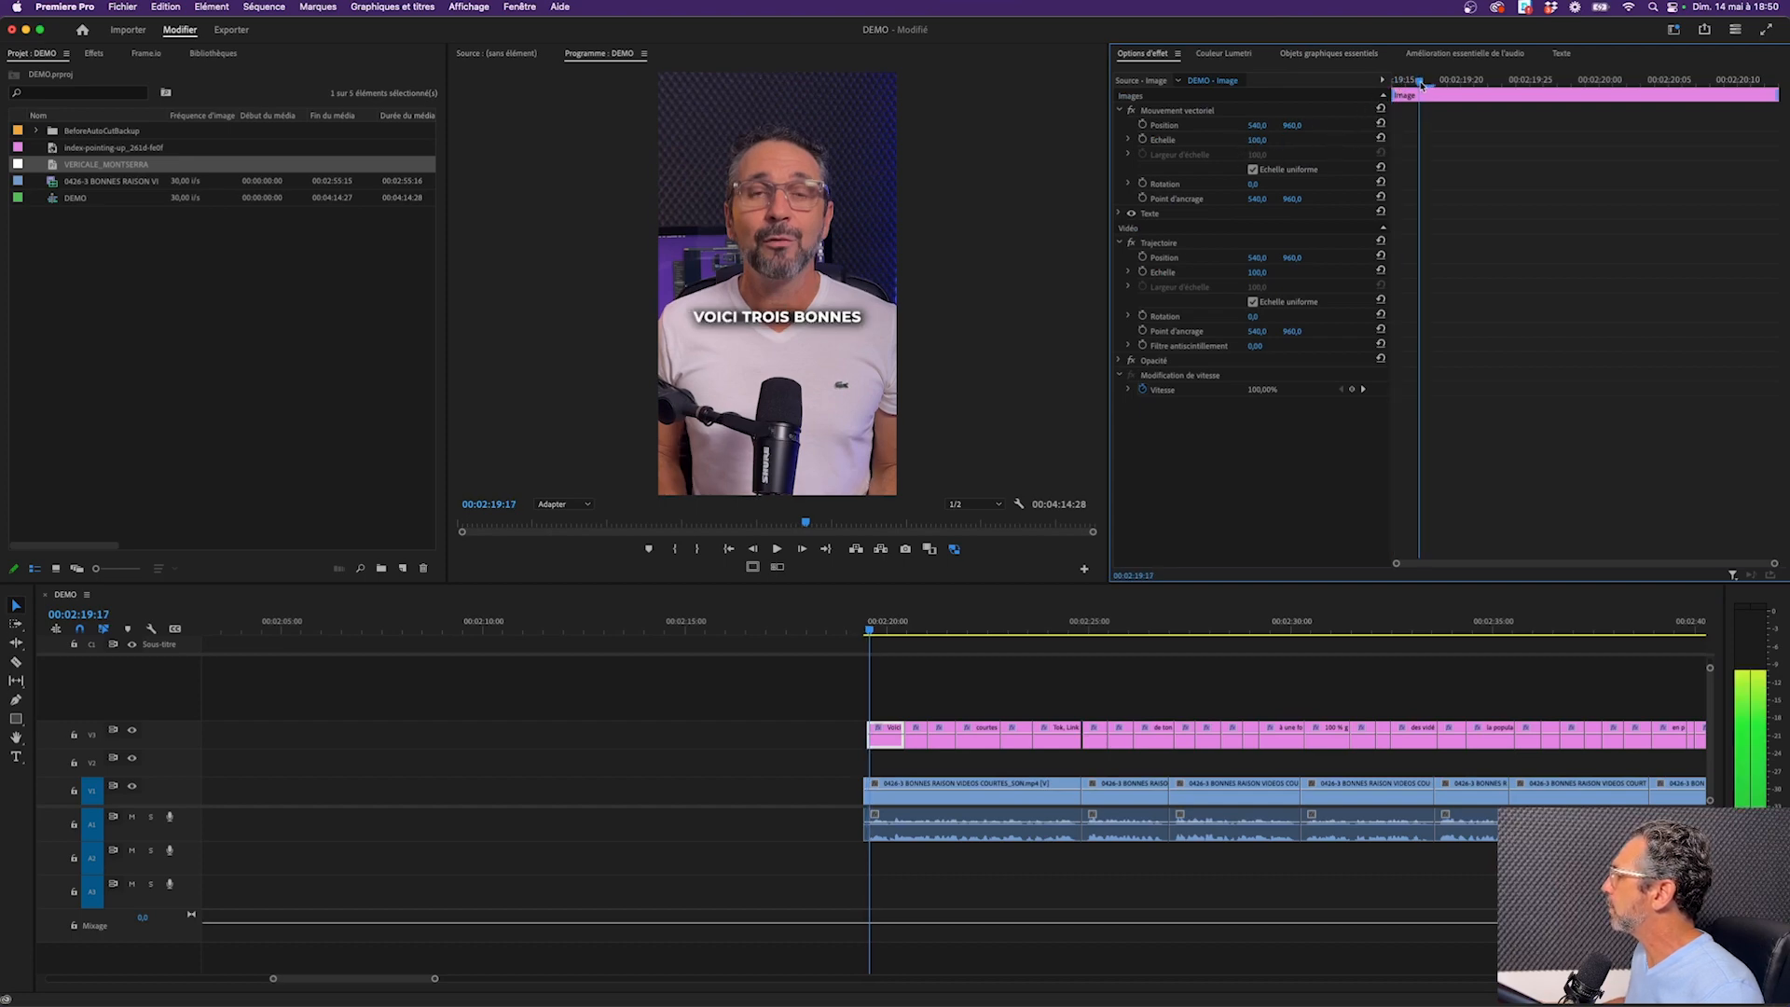
{"action": "left_click", "coordinate": [1143, 141]}
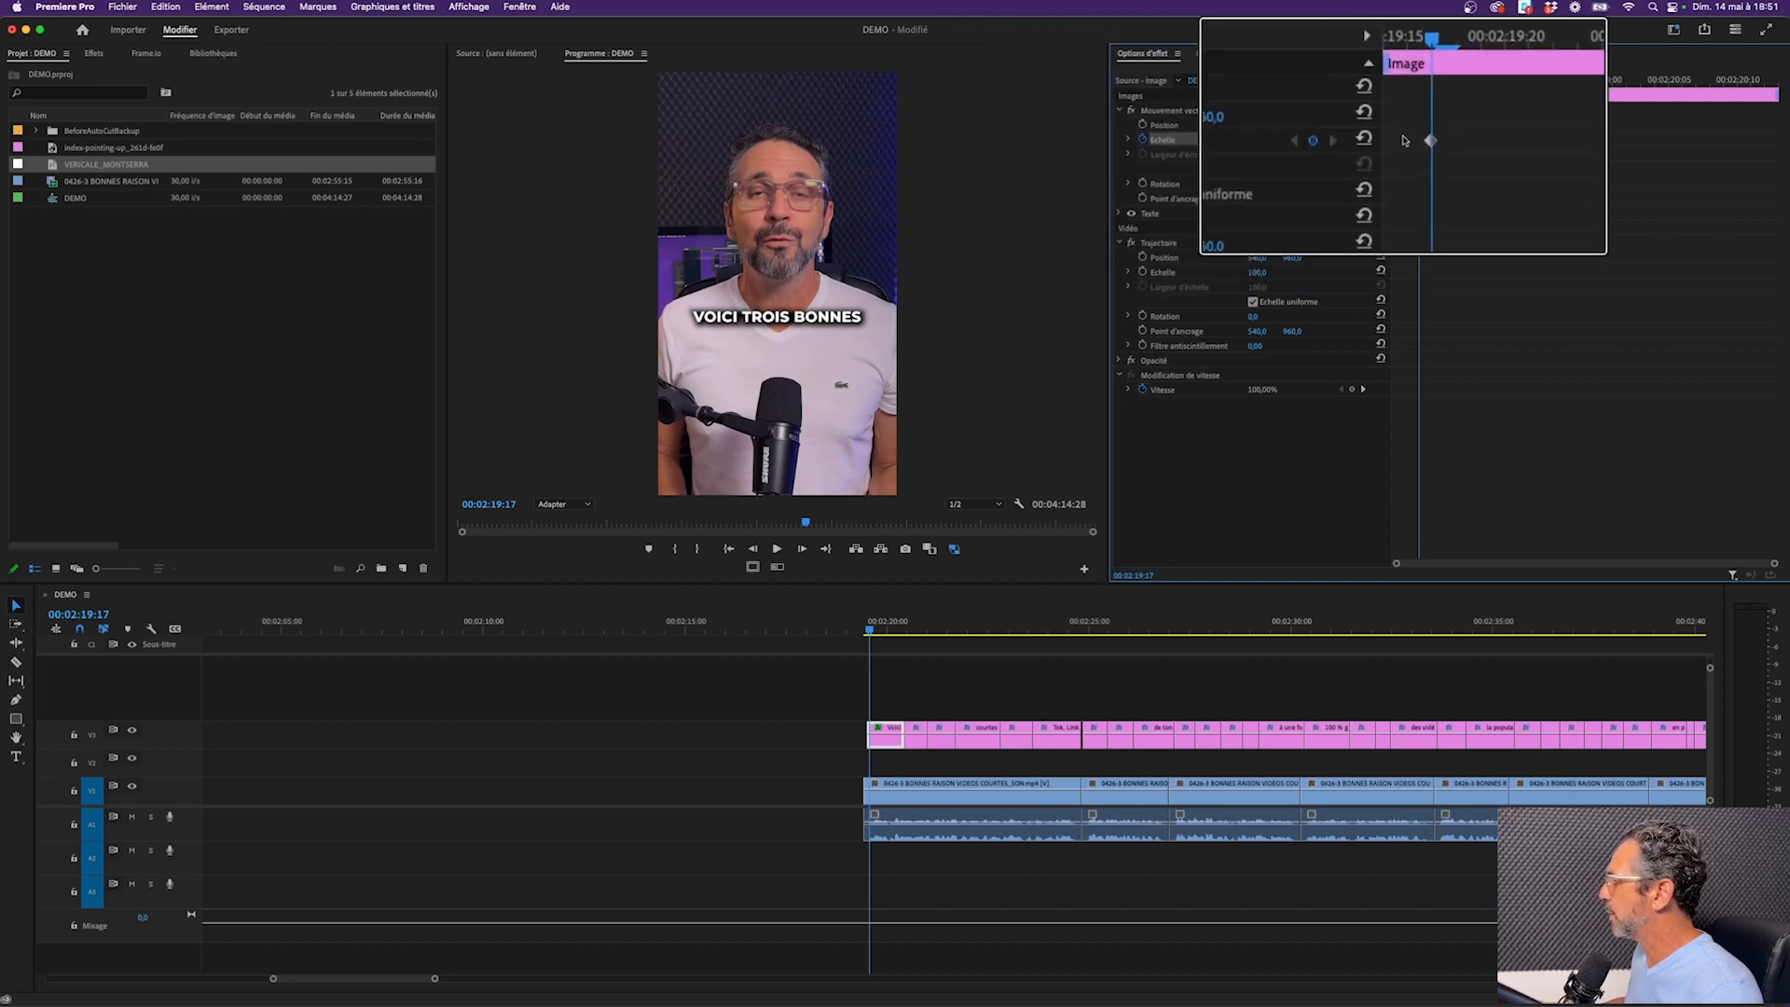
Add a Vector Motion scale keyframe of 90 at the start of the first caption graphic, 00:02:19:15
{"action": "left_click_drag", "start_coordinate": [1421, 83], "coordinate": [1399, 84]}
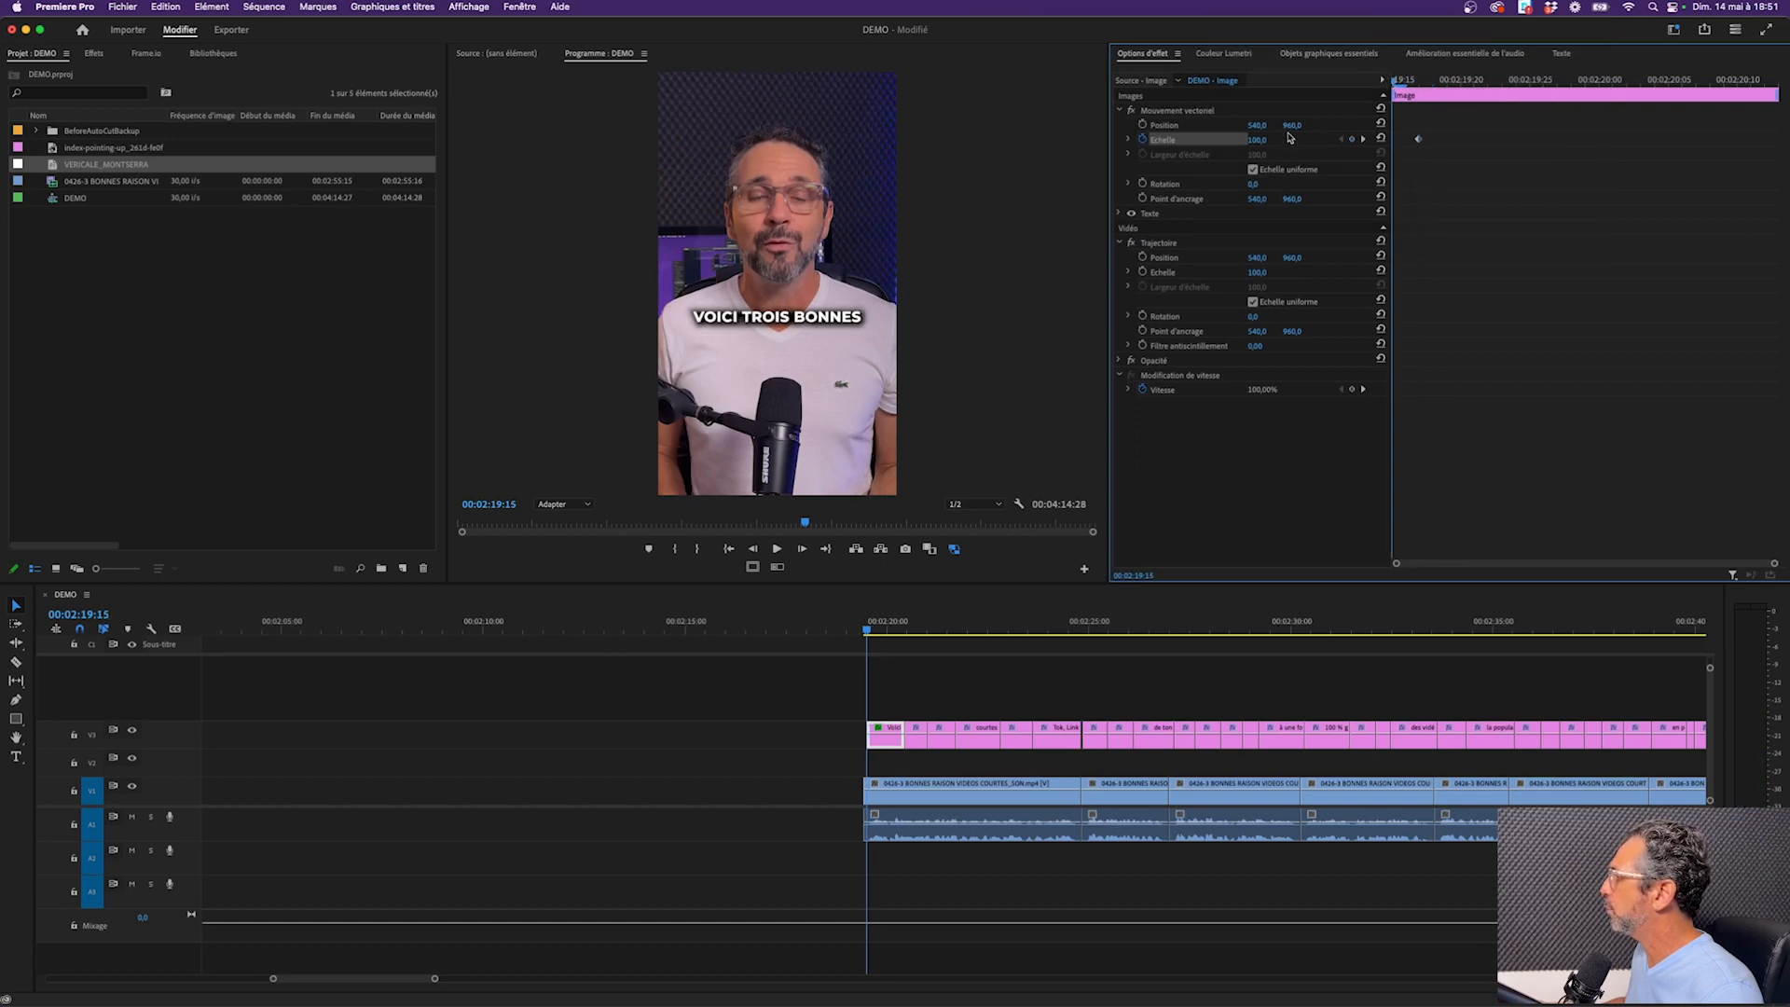
{"action": "left_click", "coordinate": [1264, 140]}
{"action": "type", "text": "90"}
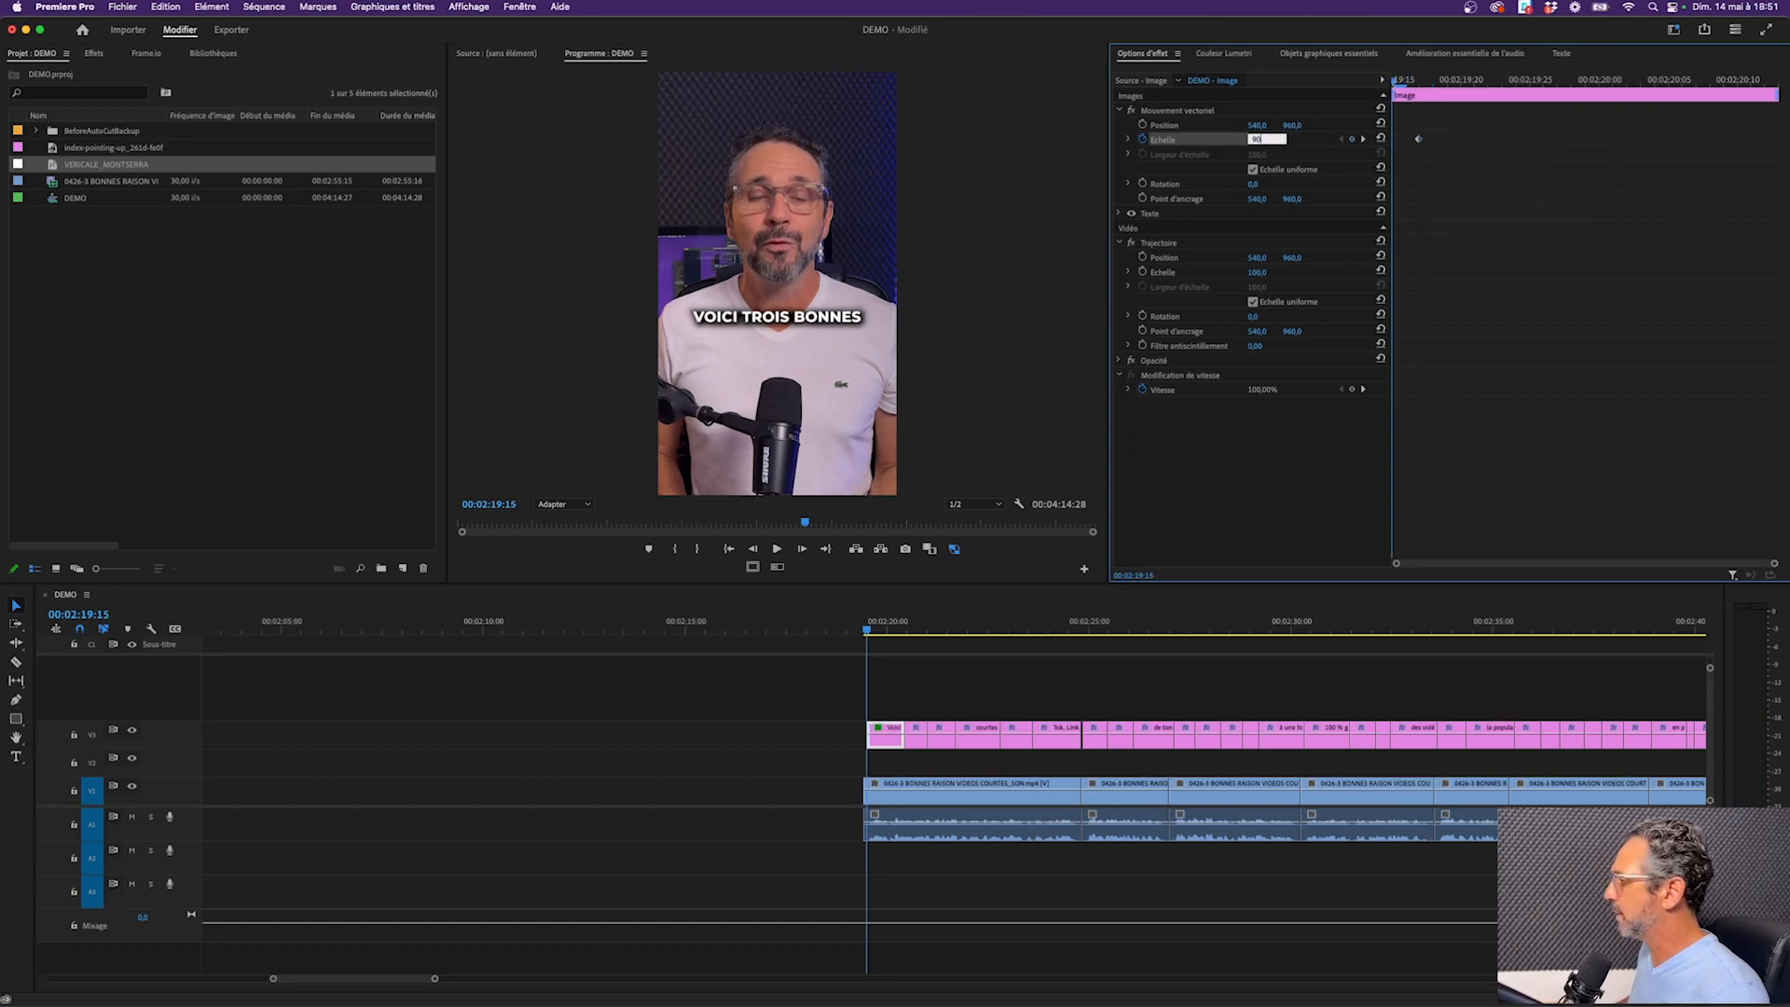
{"action": "key", "text": "Return"}
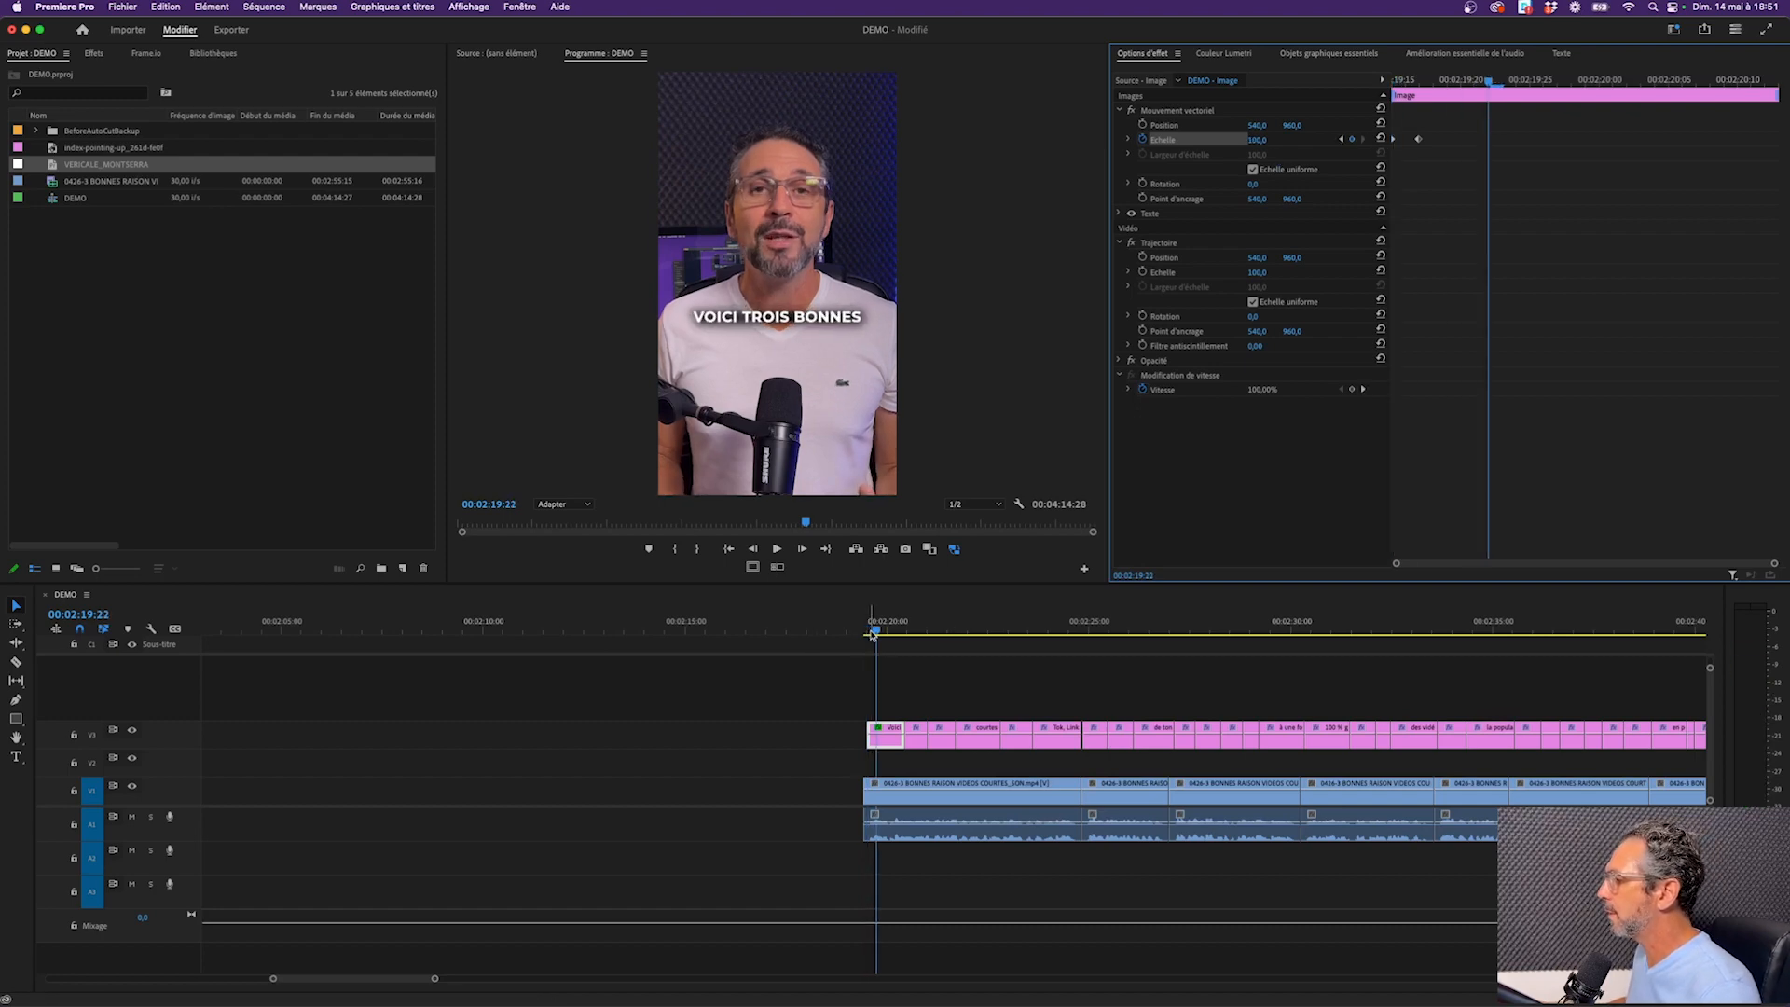
Play the first caption graphic from its start to check the scale animation
{"action": "left_click", "coordinate": [866, 632]}
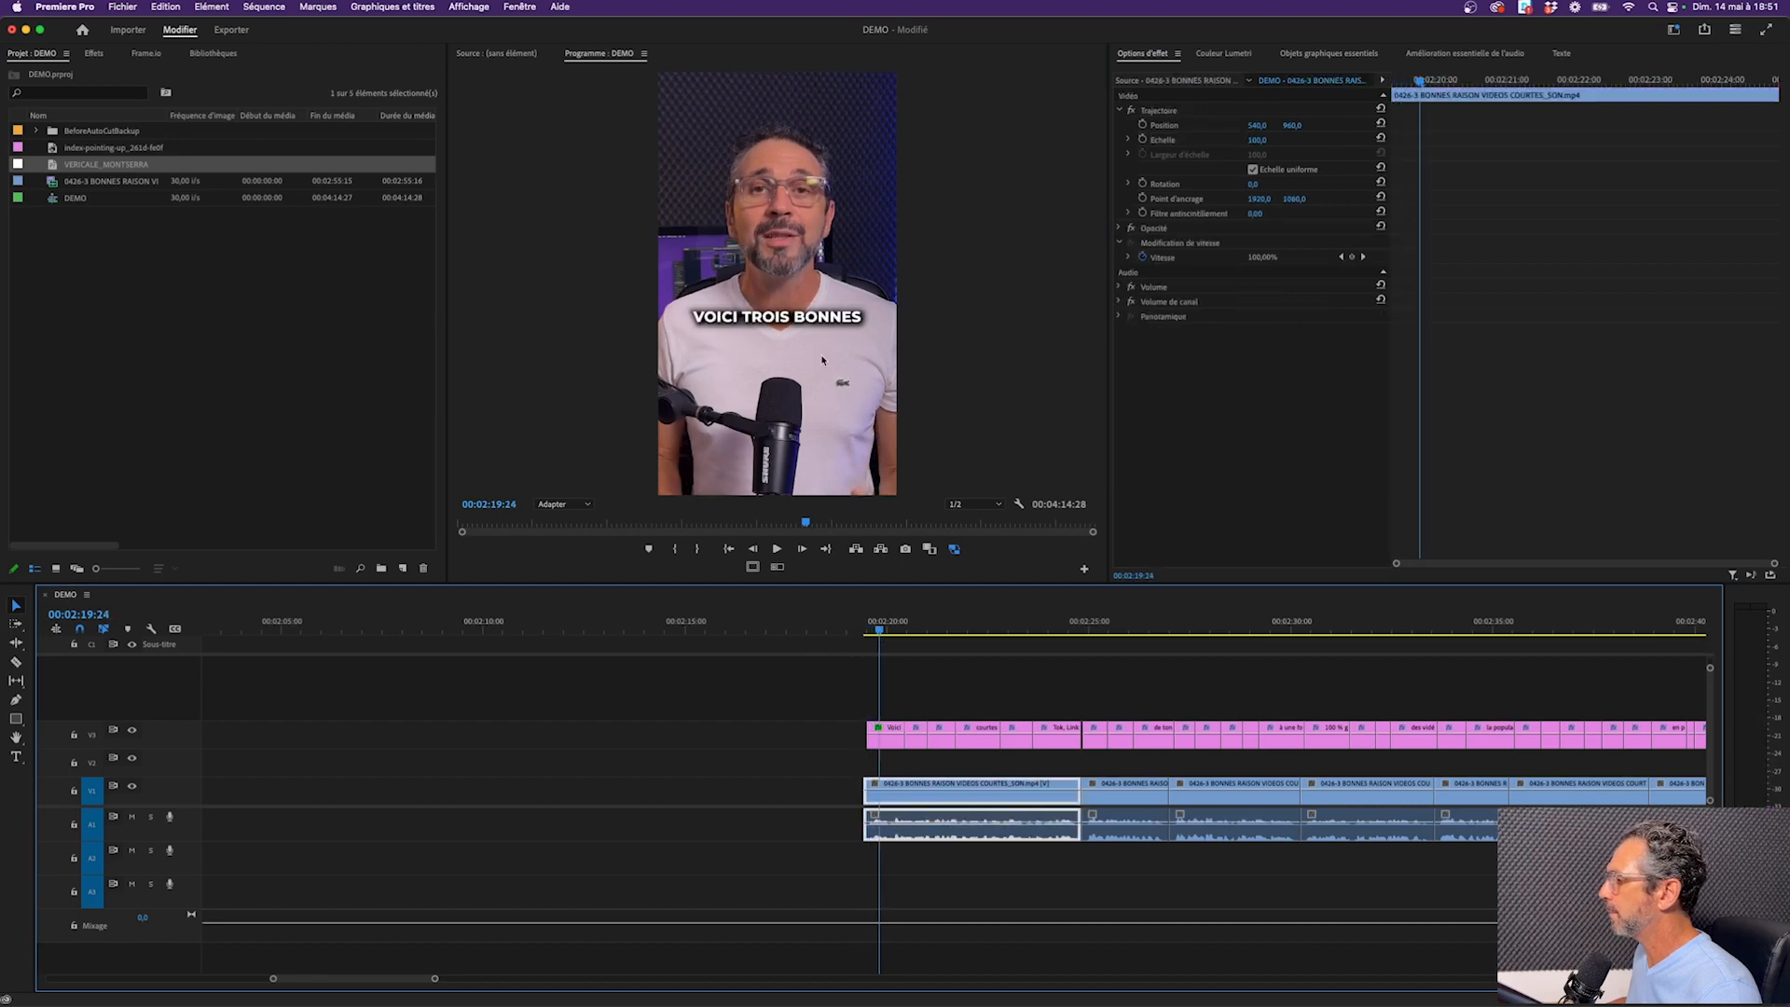
{"action": "left_click", "coordinate": [873, 632]}
{"action": "key", "text": "space"}
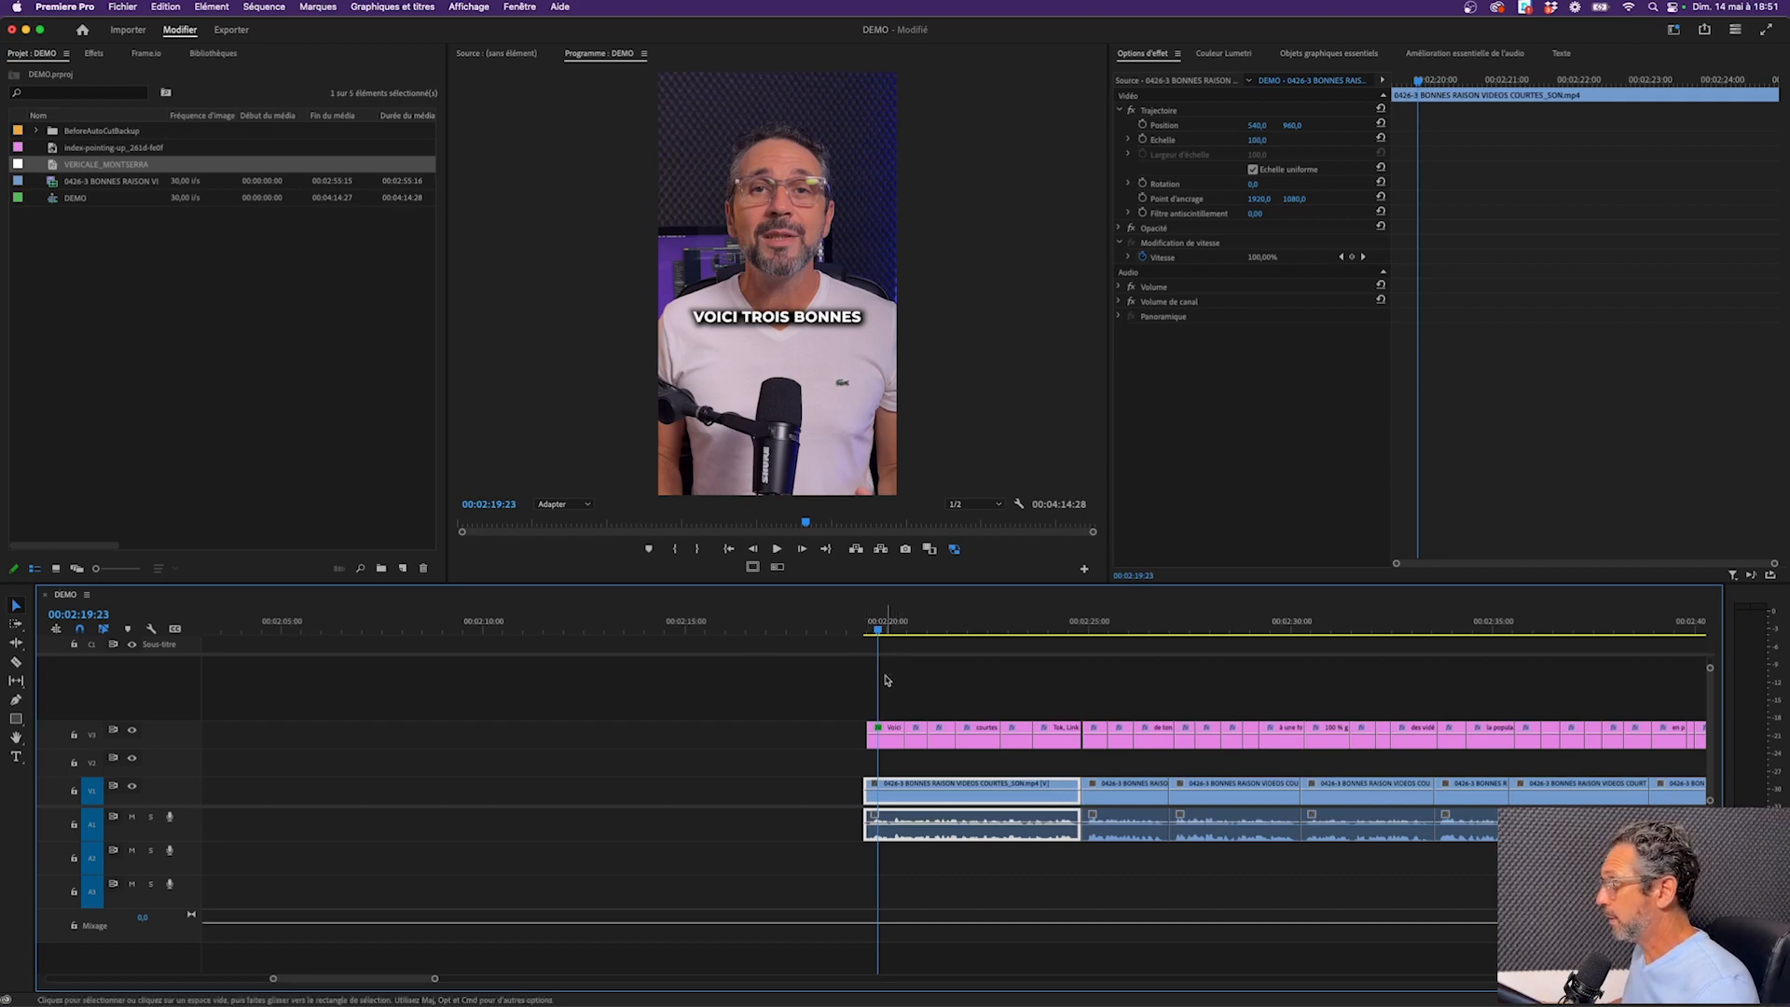
Copy the Vector Motion animation from the first caption graphic and paste it onto all the other caption graphics
{"action": "scroll", "coordinate": [839, 653], "scroll_direction": "right", "scroll_amount": 5}
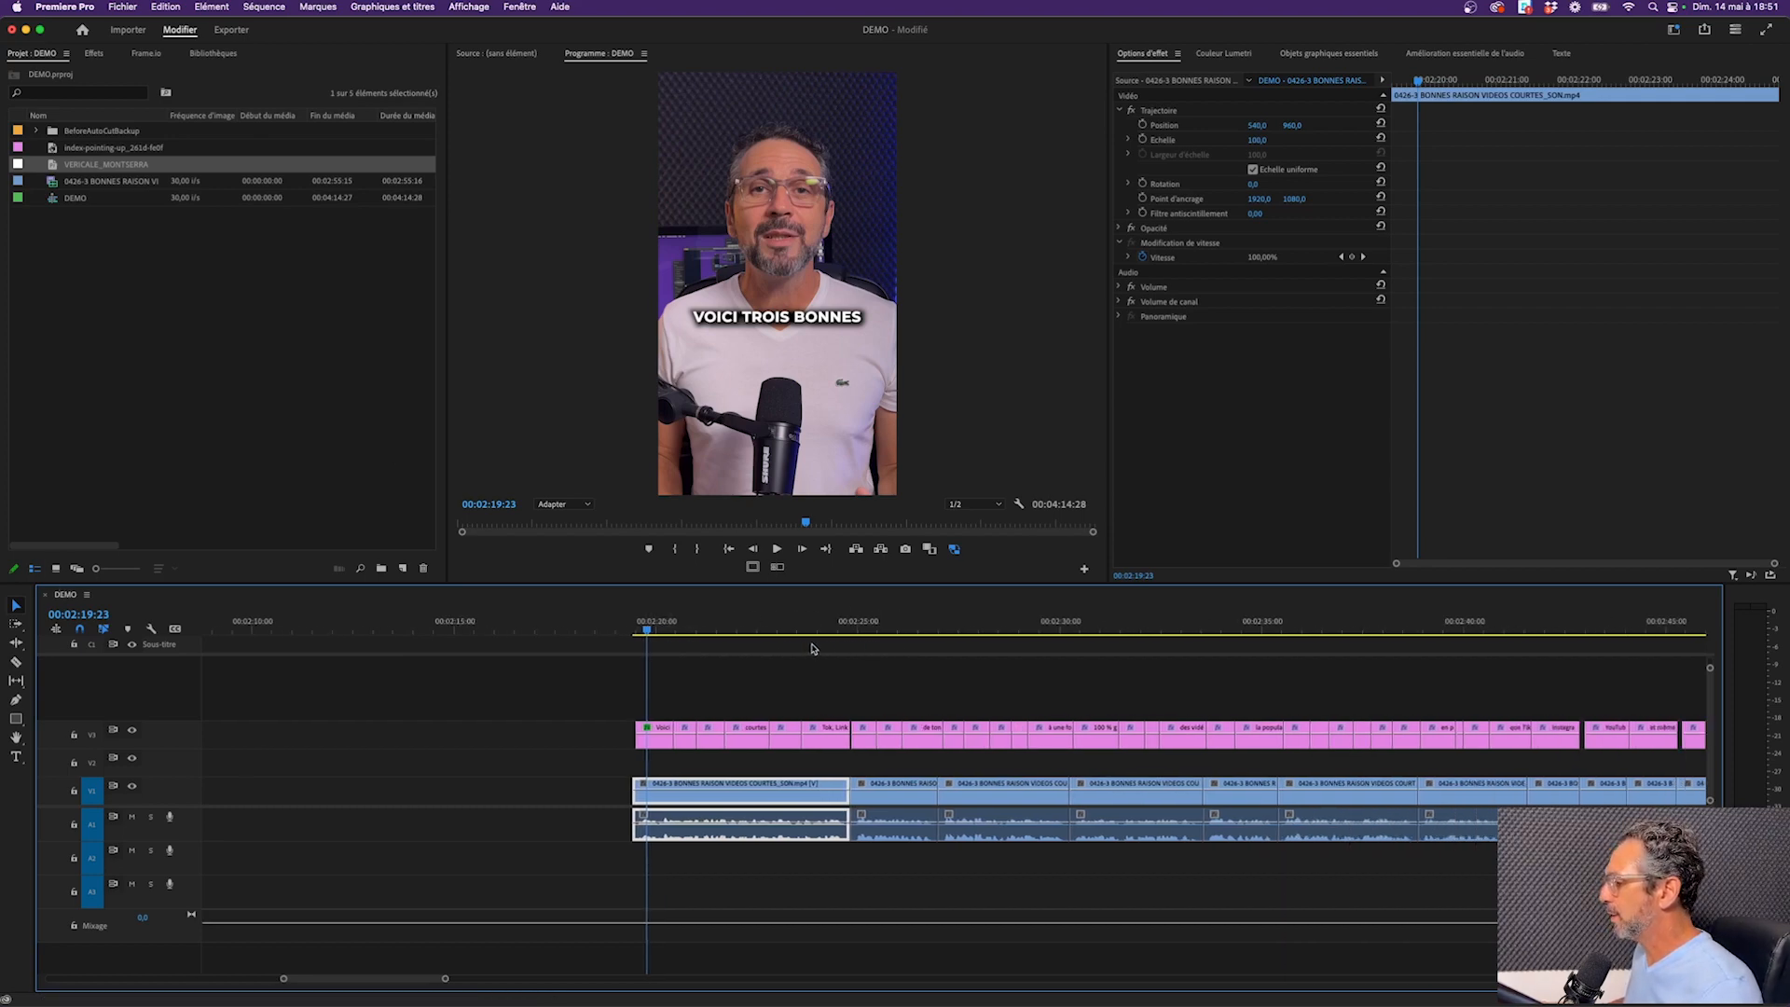
{"action": "key", "text": "minus"}
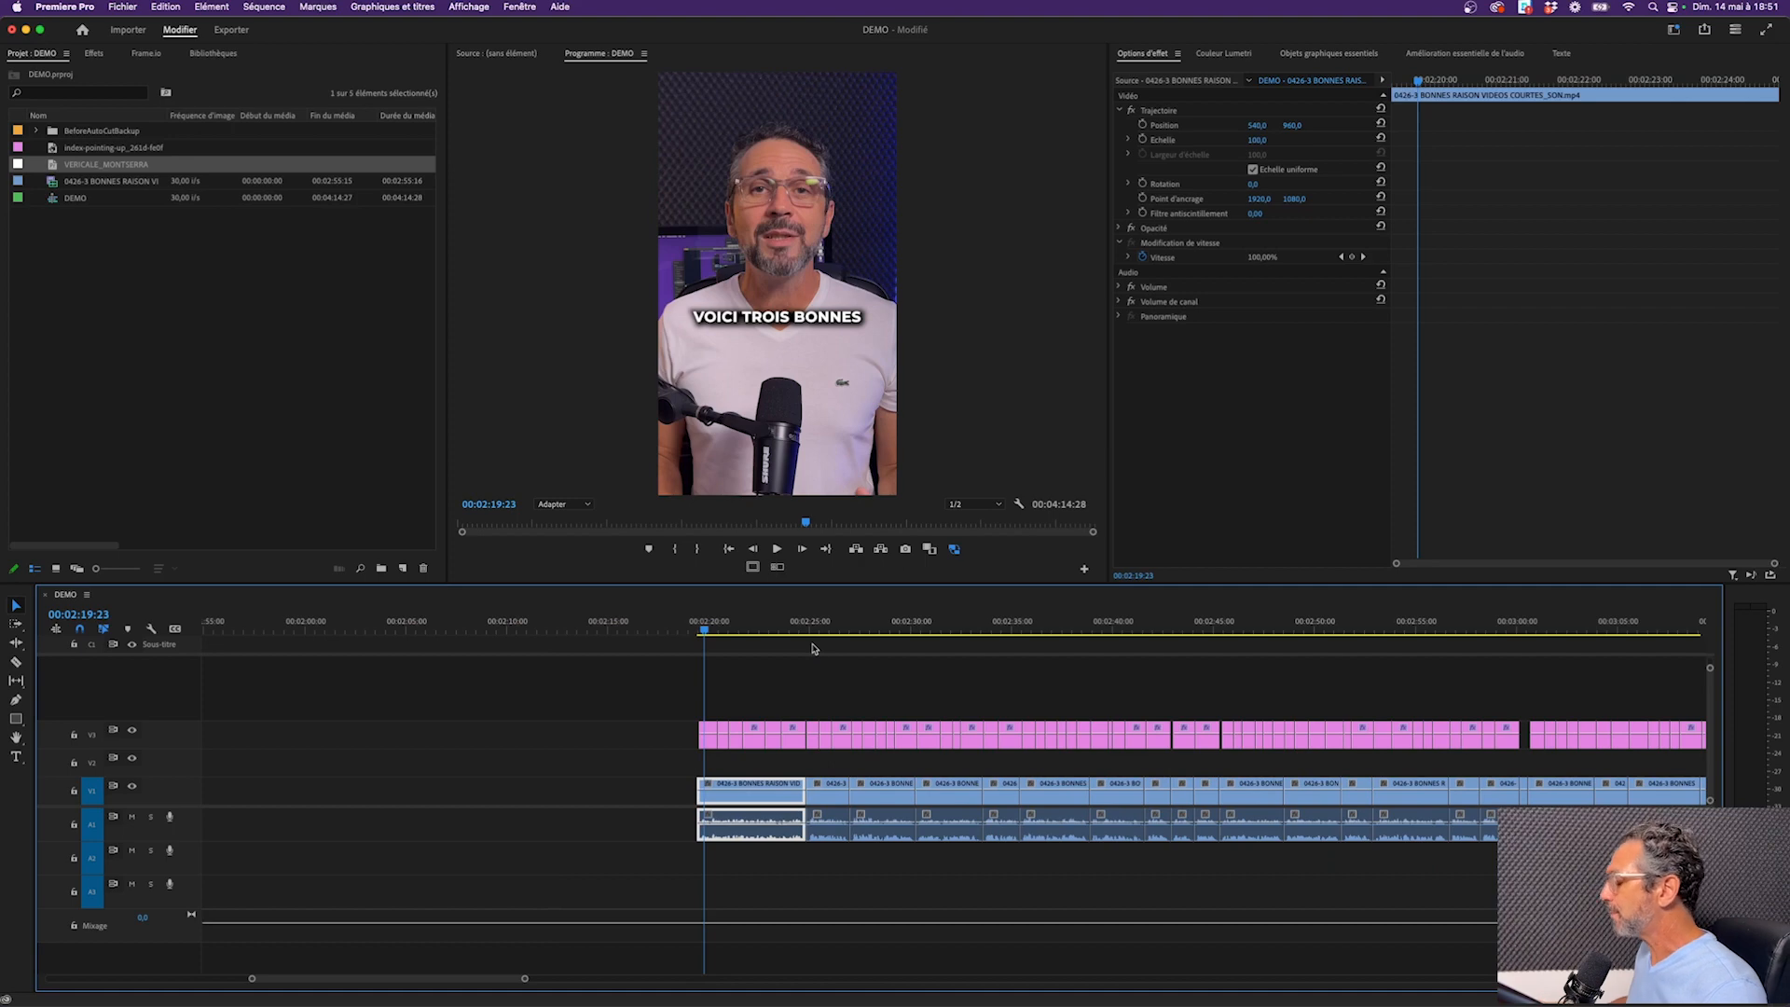
{"action": "key", "text": "minus"}
{"action": "scroll", "coordinate": [613, 739], "scroll_direction": "right", "scroll_amount": 5}
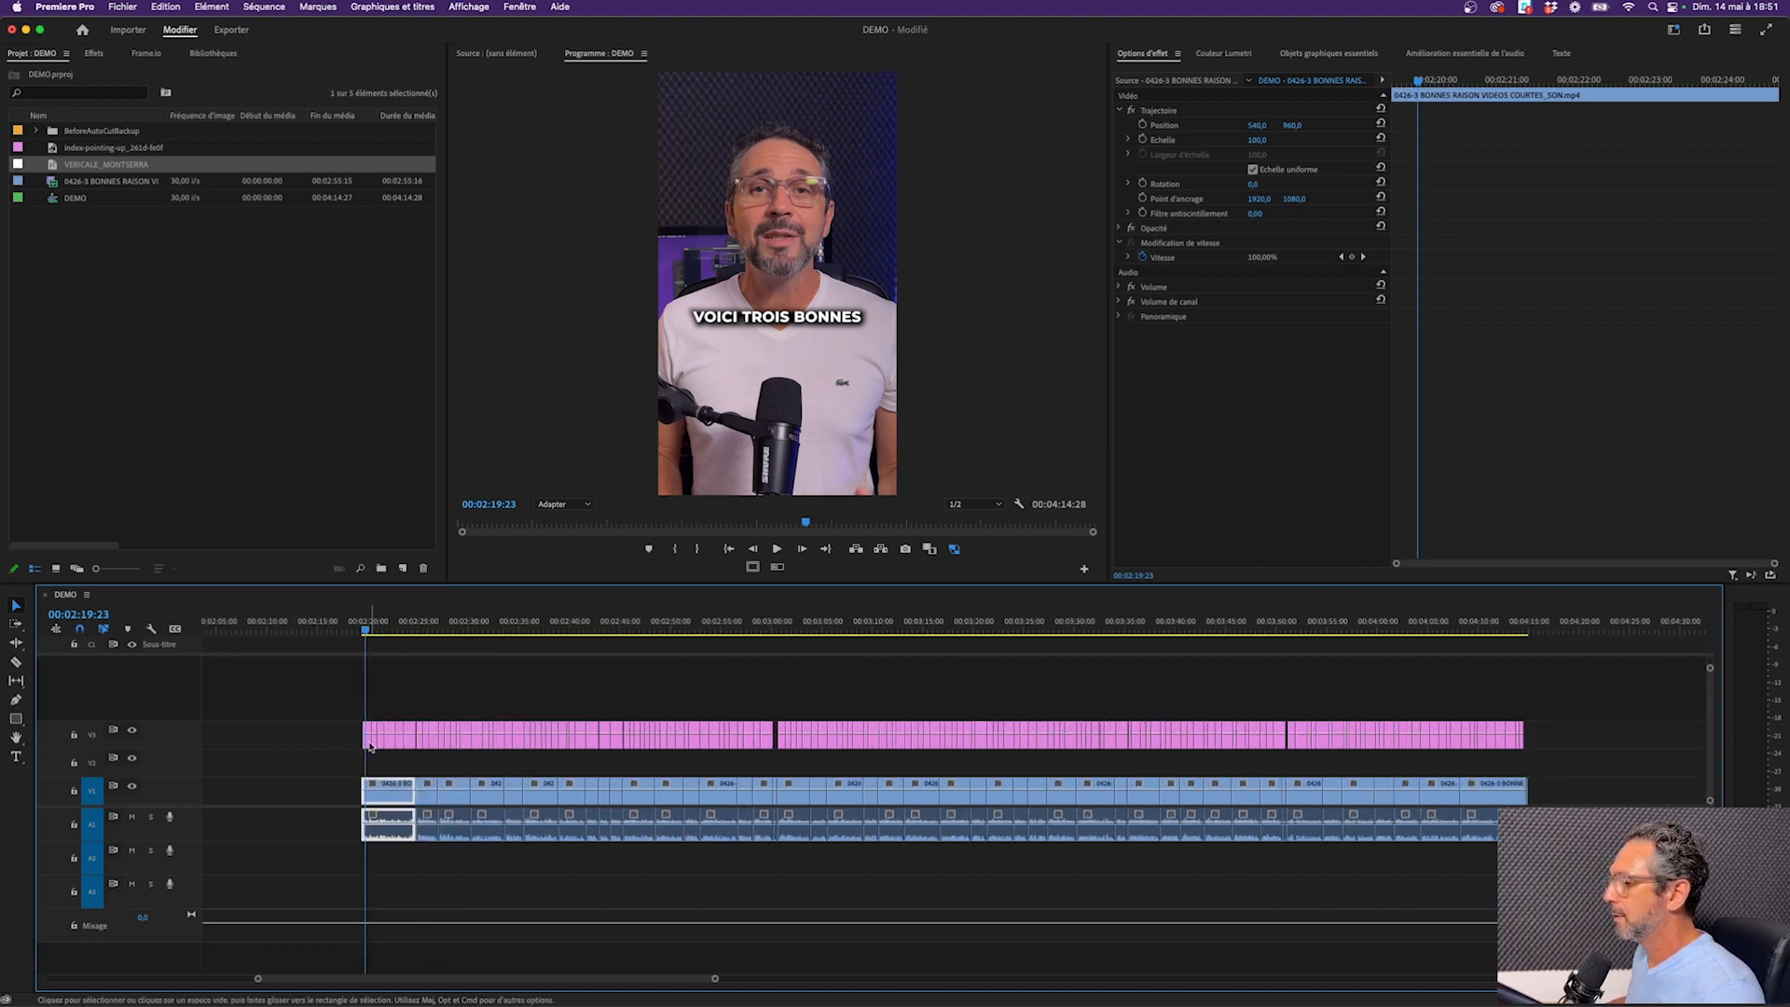
{"action": "left_click", "coordinate": [370, 743]}
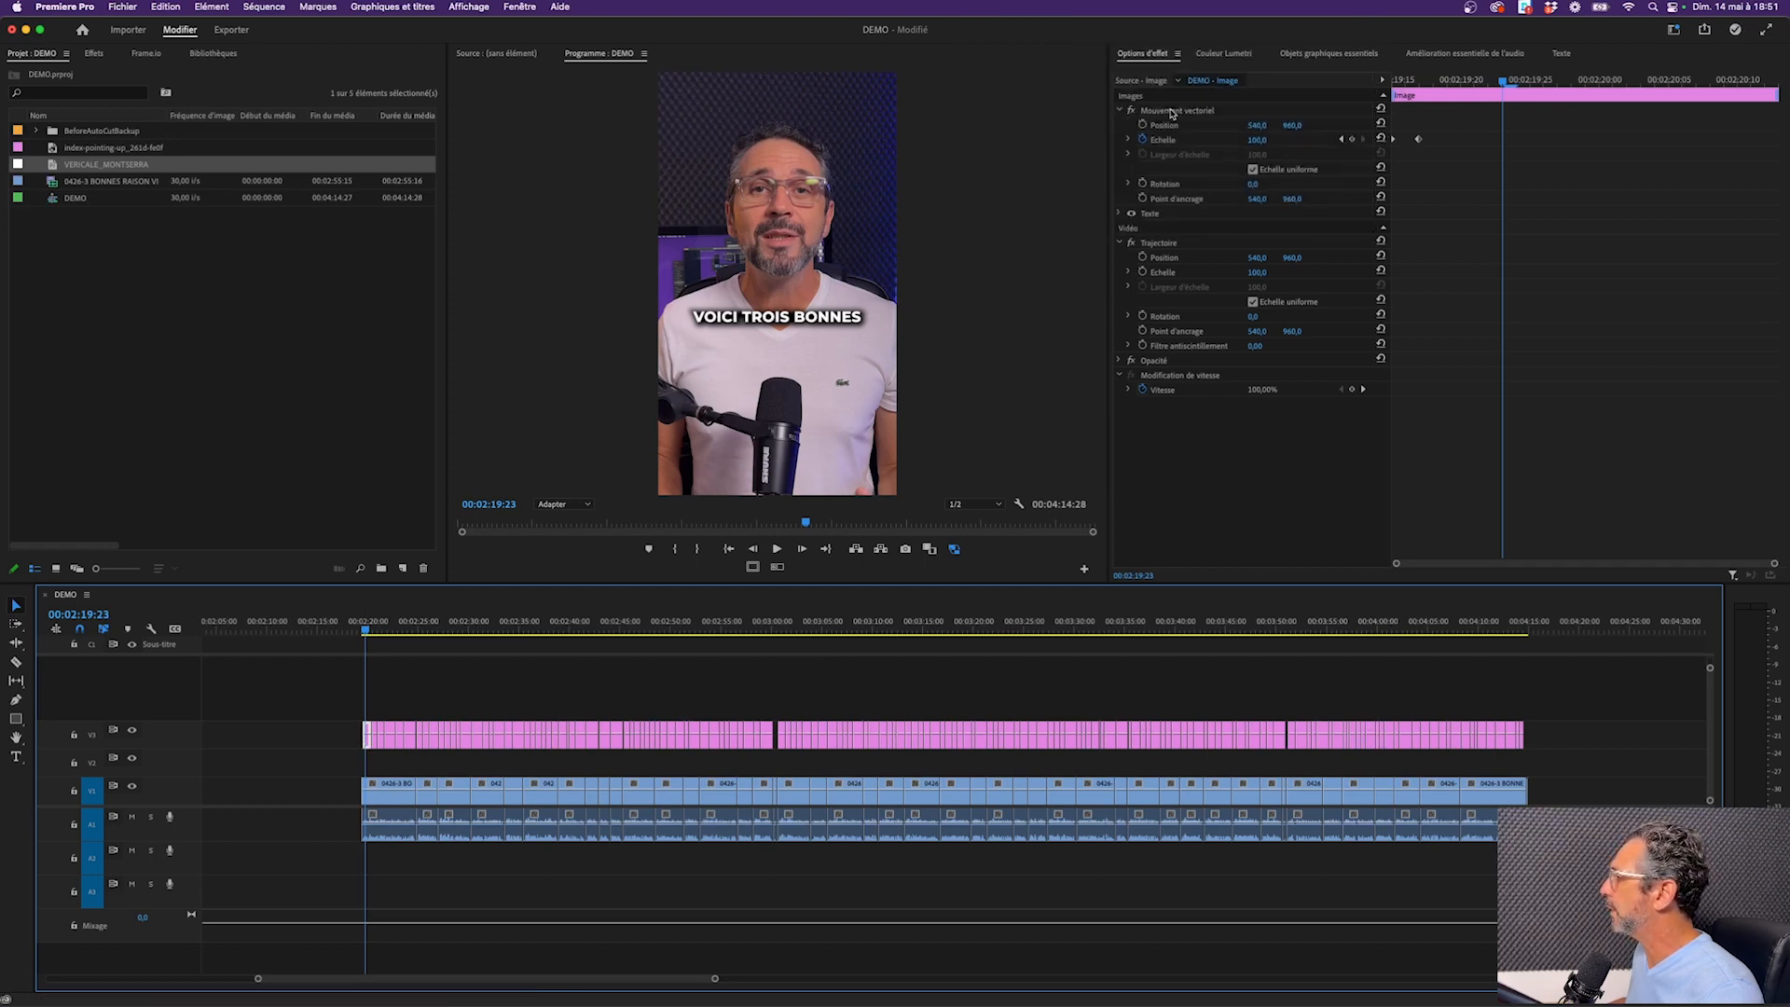
{"action": "left_click", "coordinate": [1172, 111]}
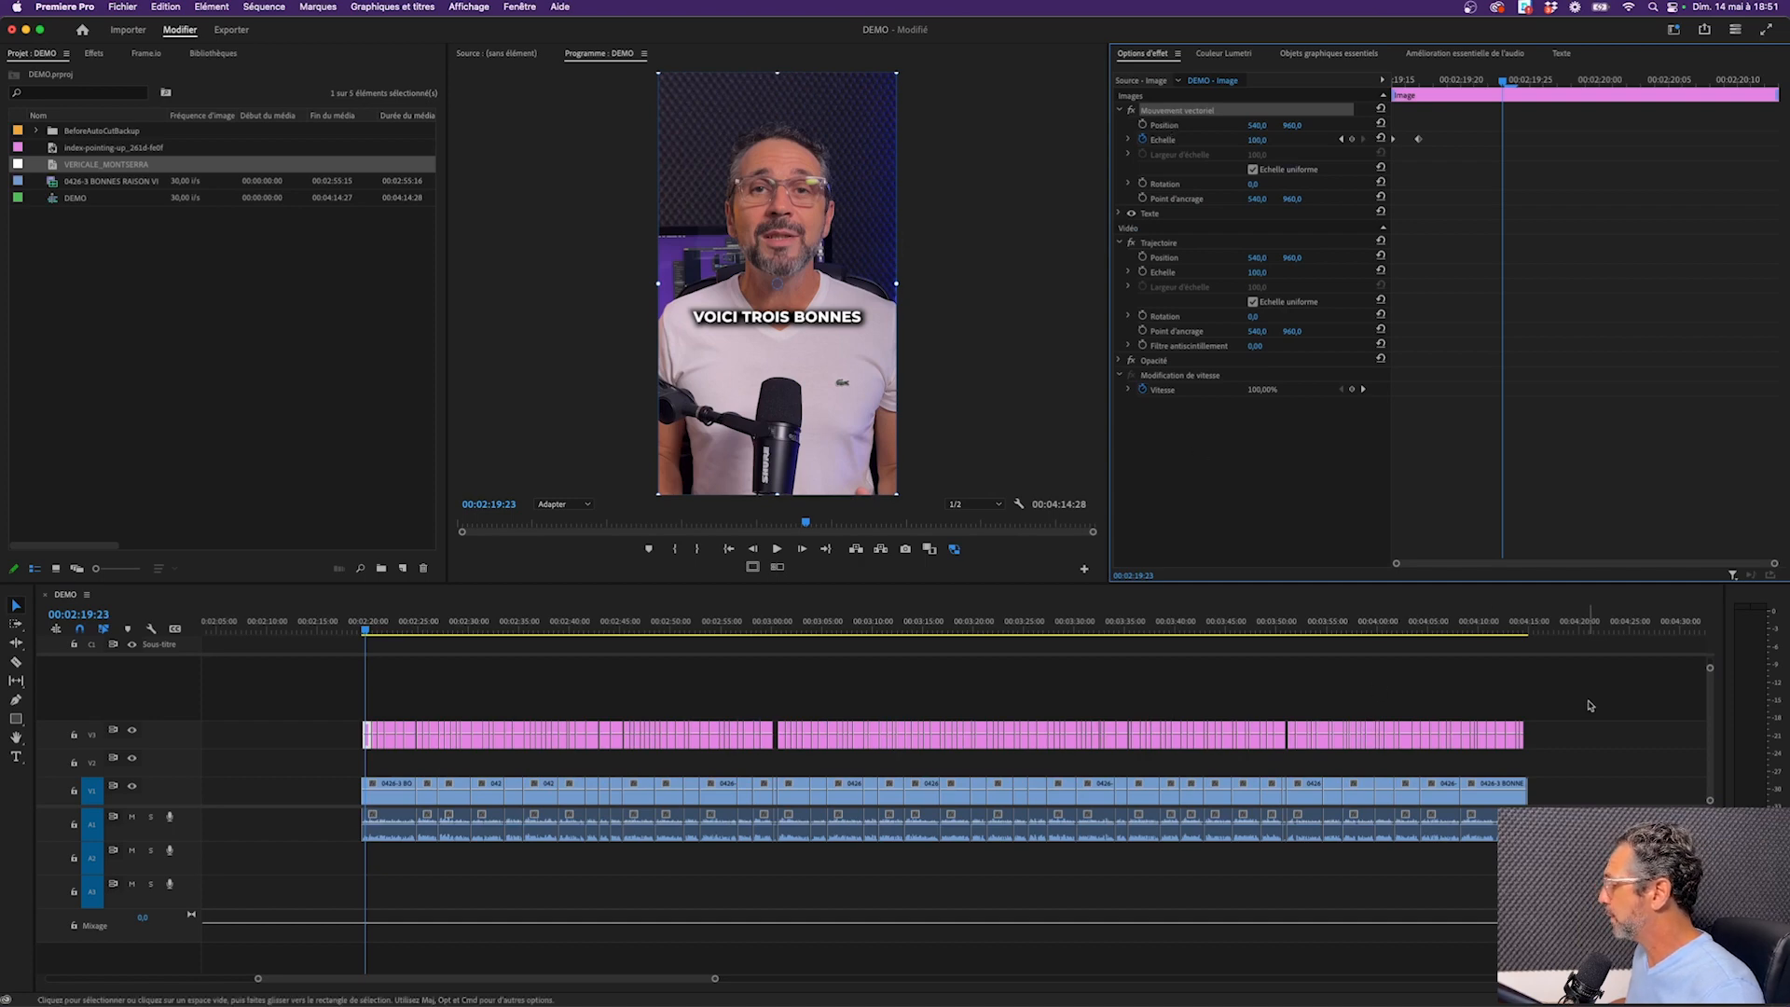
{"action": "left_click_drag", "start_coordinate": [1589, 704], "coordinate": [375, 739]}
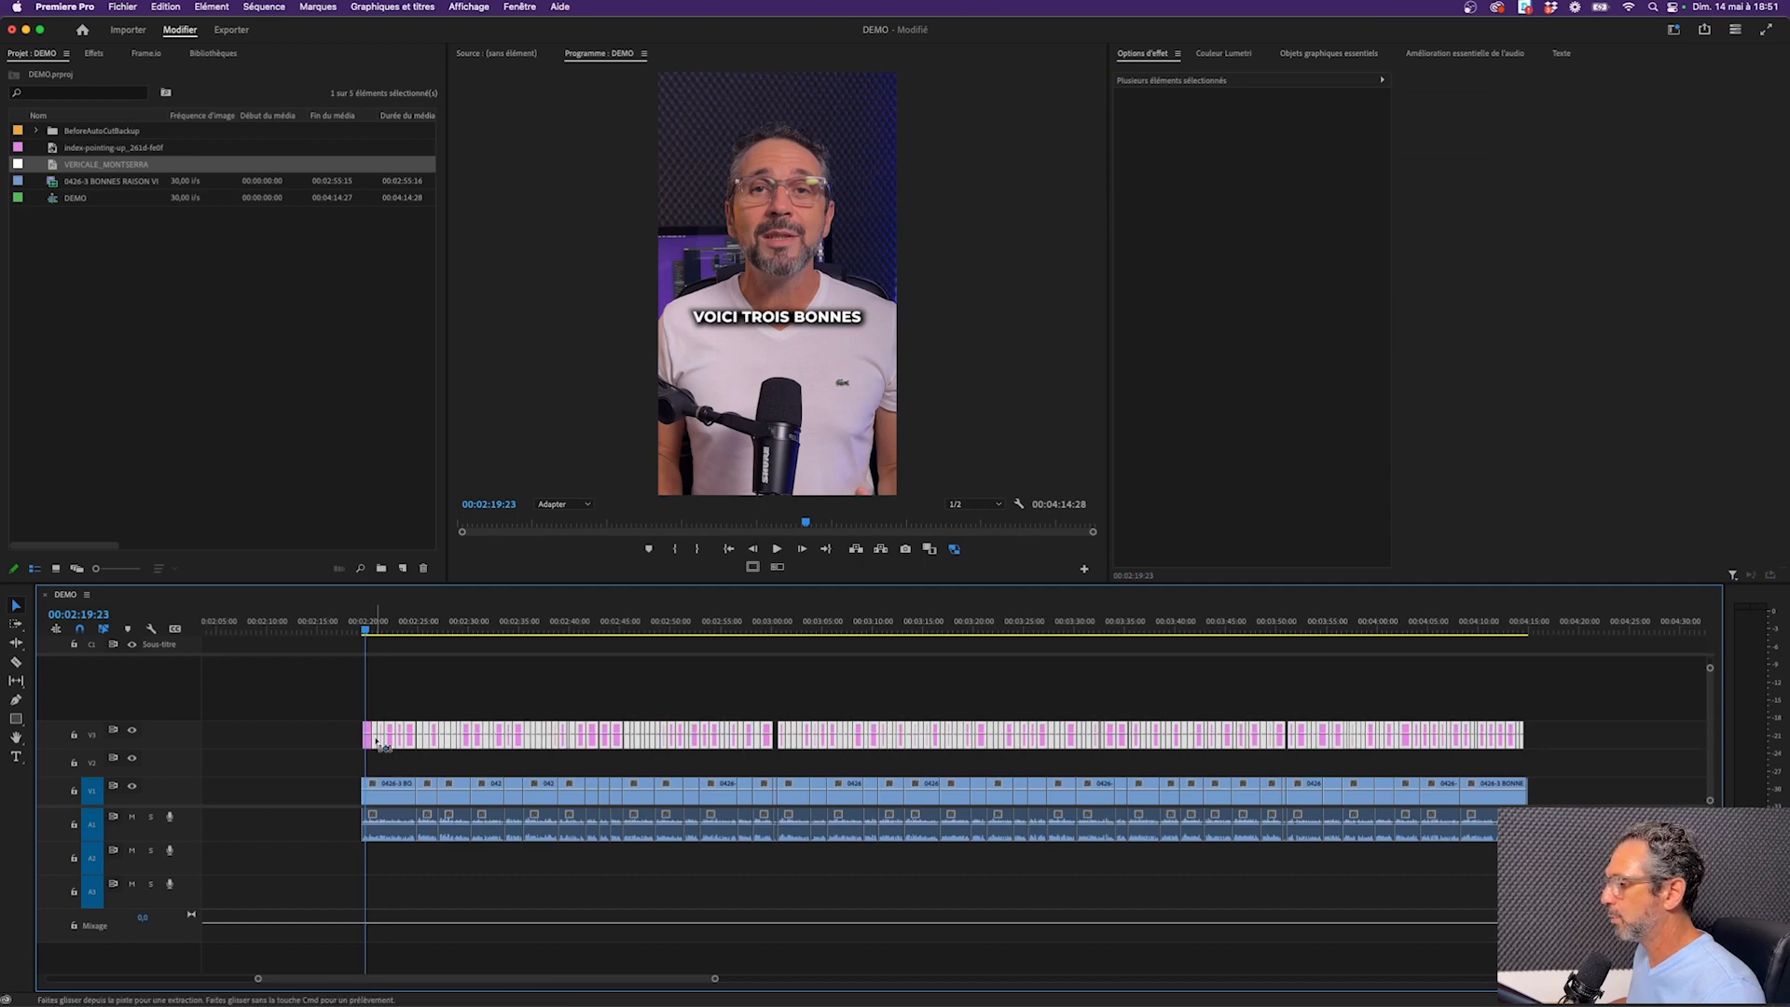
Play the opening of the sequence to check the scale animation pasted onto the caption graphics
{"action": "key", "text": "="}
{"action": "key", "text": "="}
{"action": "scroll", "coordinate": [613, 687], "scroll_direction": "right", "scroll_amount": 1}
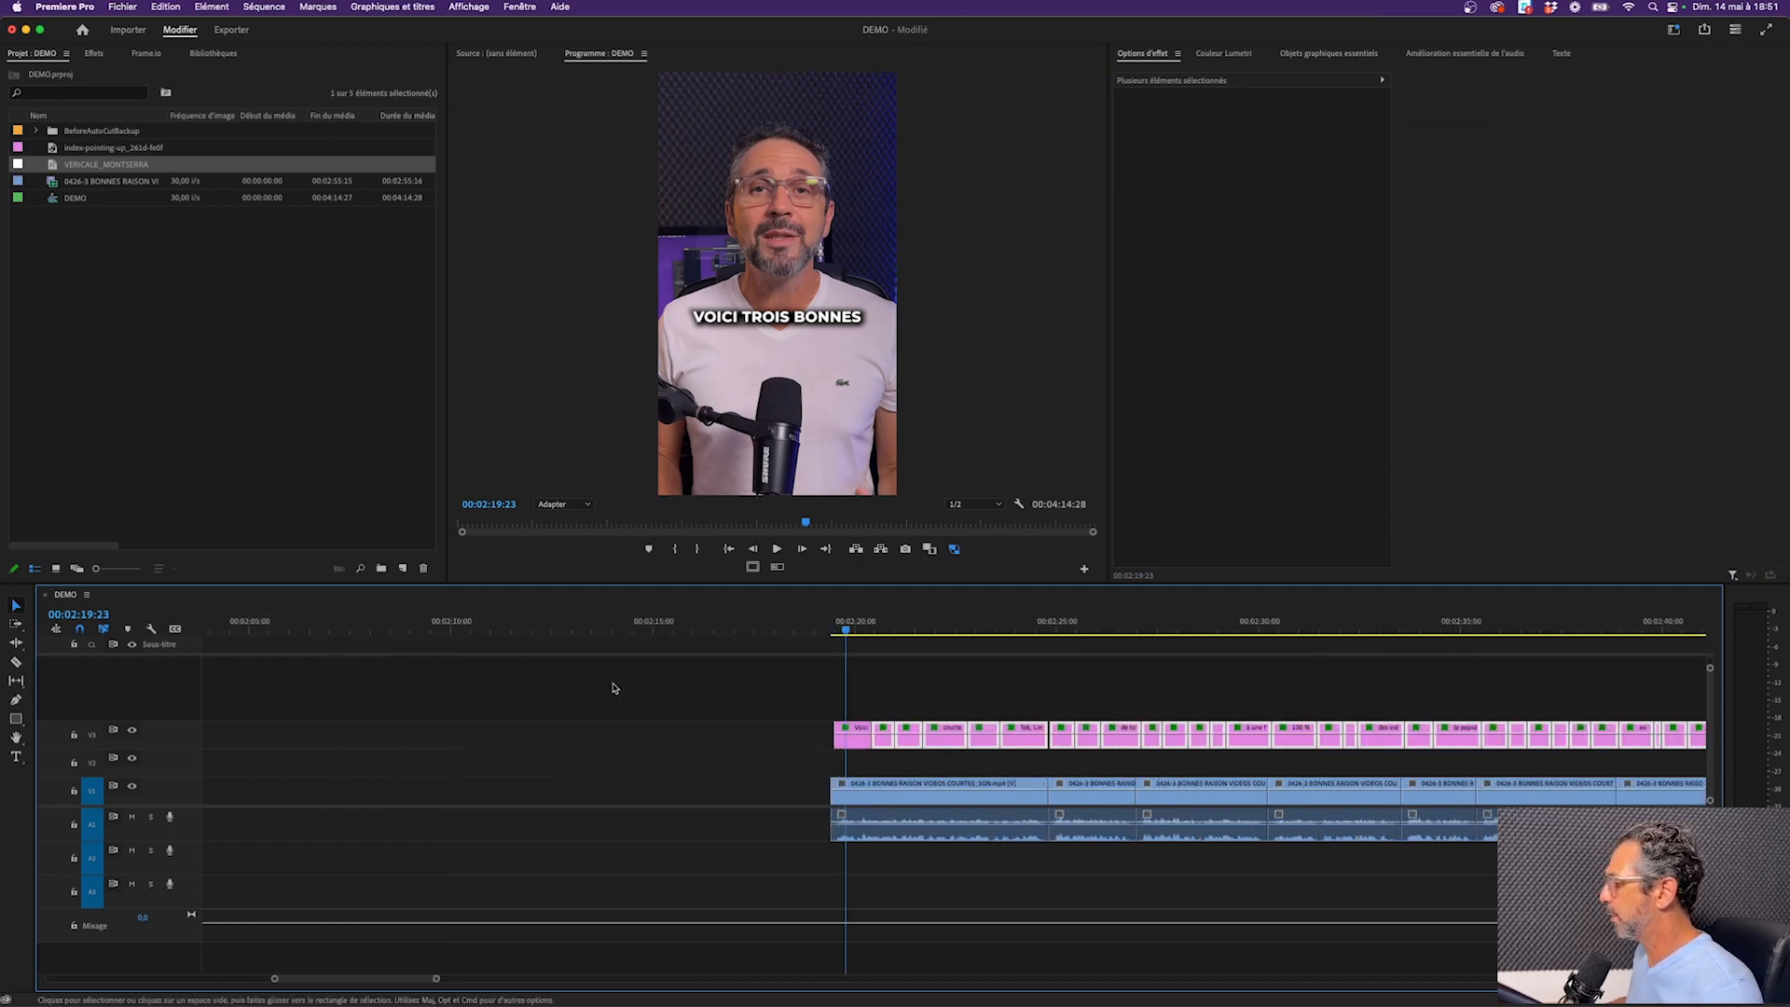
{"action": "scroll", "coordinate": [612, 687], "scroll_direction": "right", "scroll_amount": 2}
{"action": "key", "text": "space"}
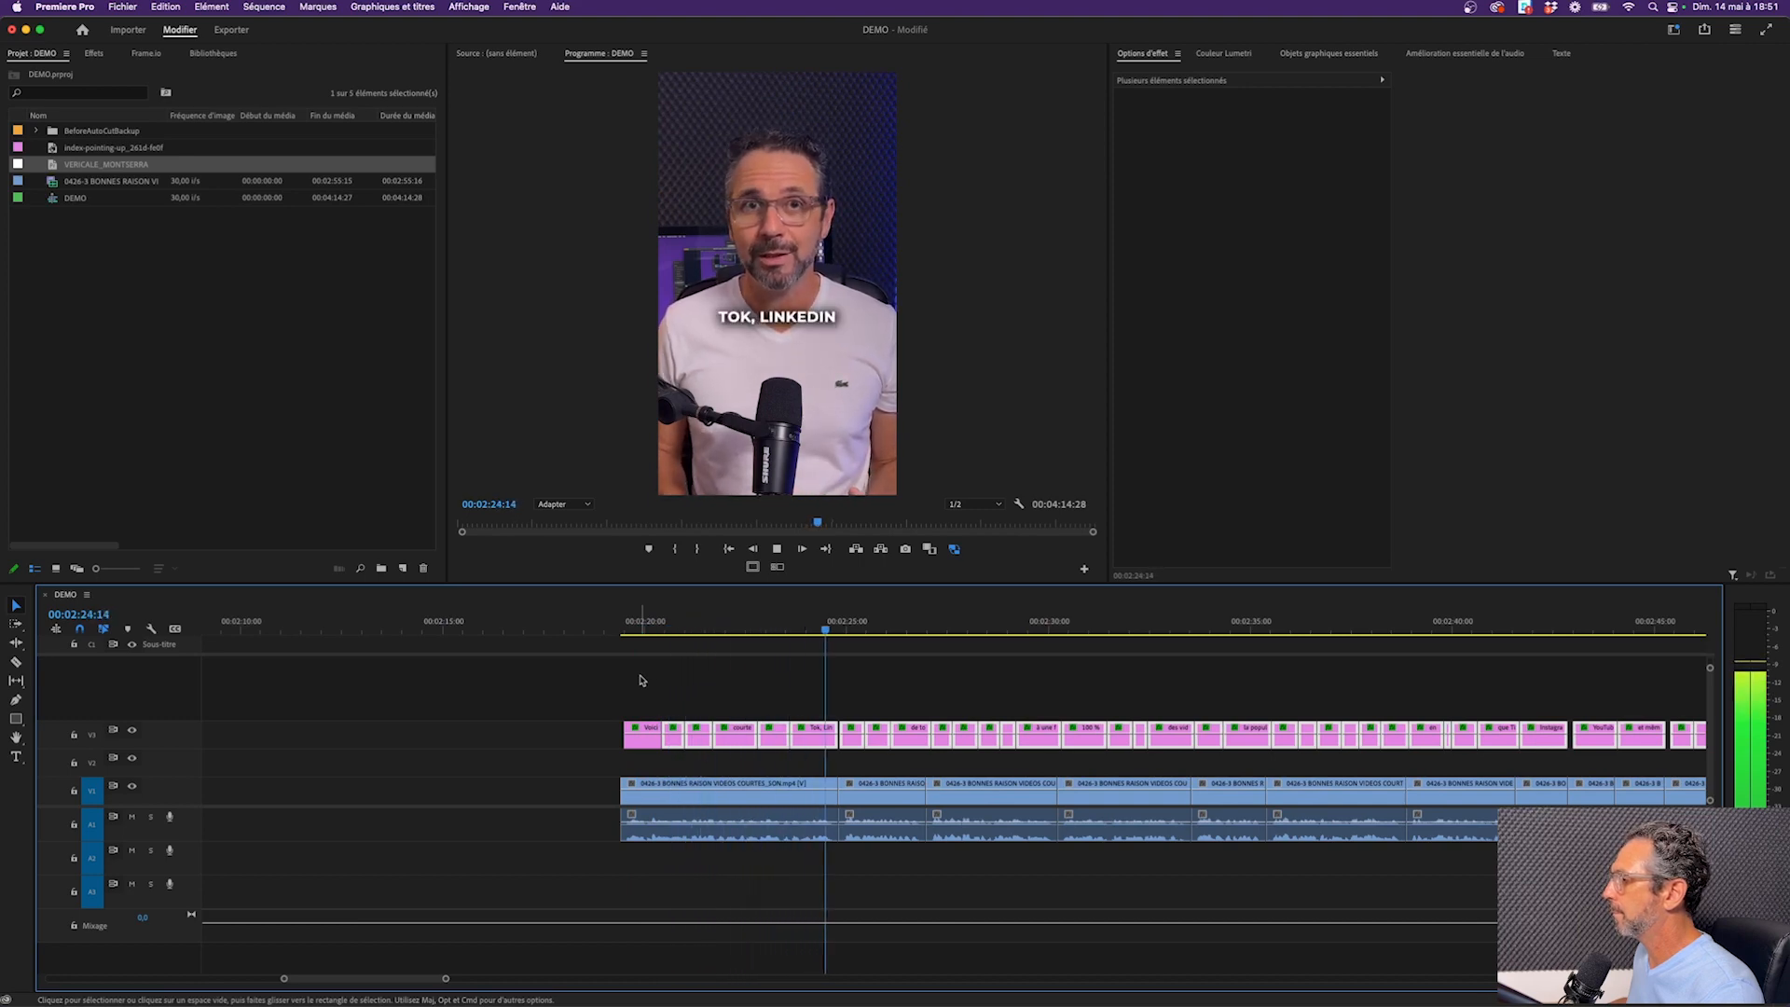
{"action": "key", "text": "space"}
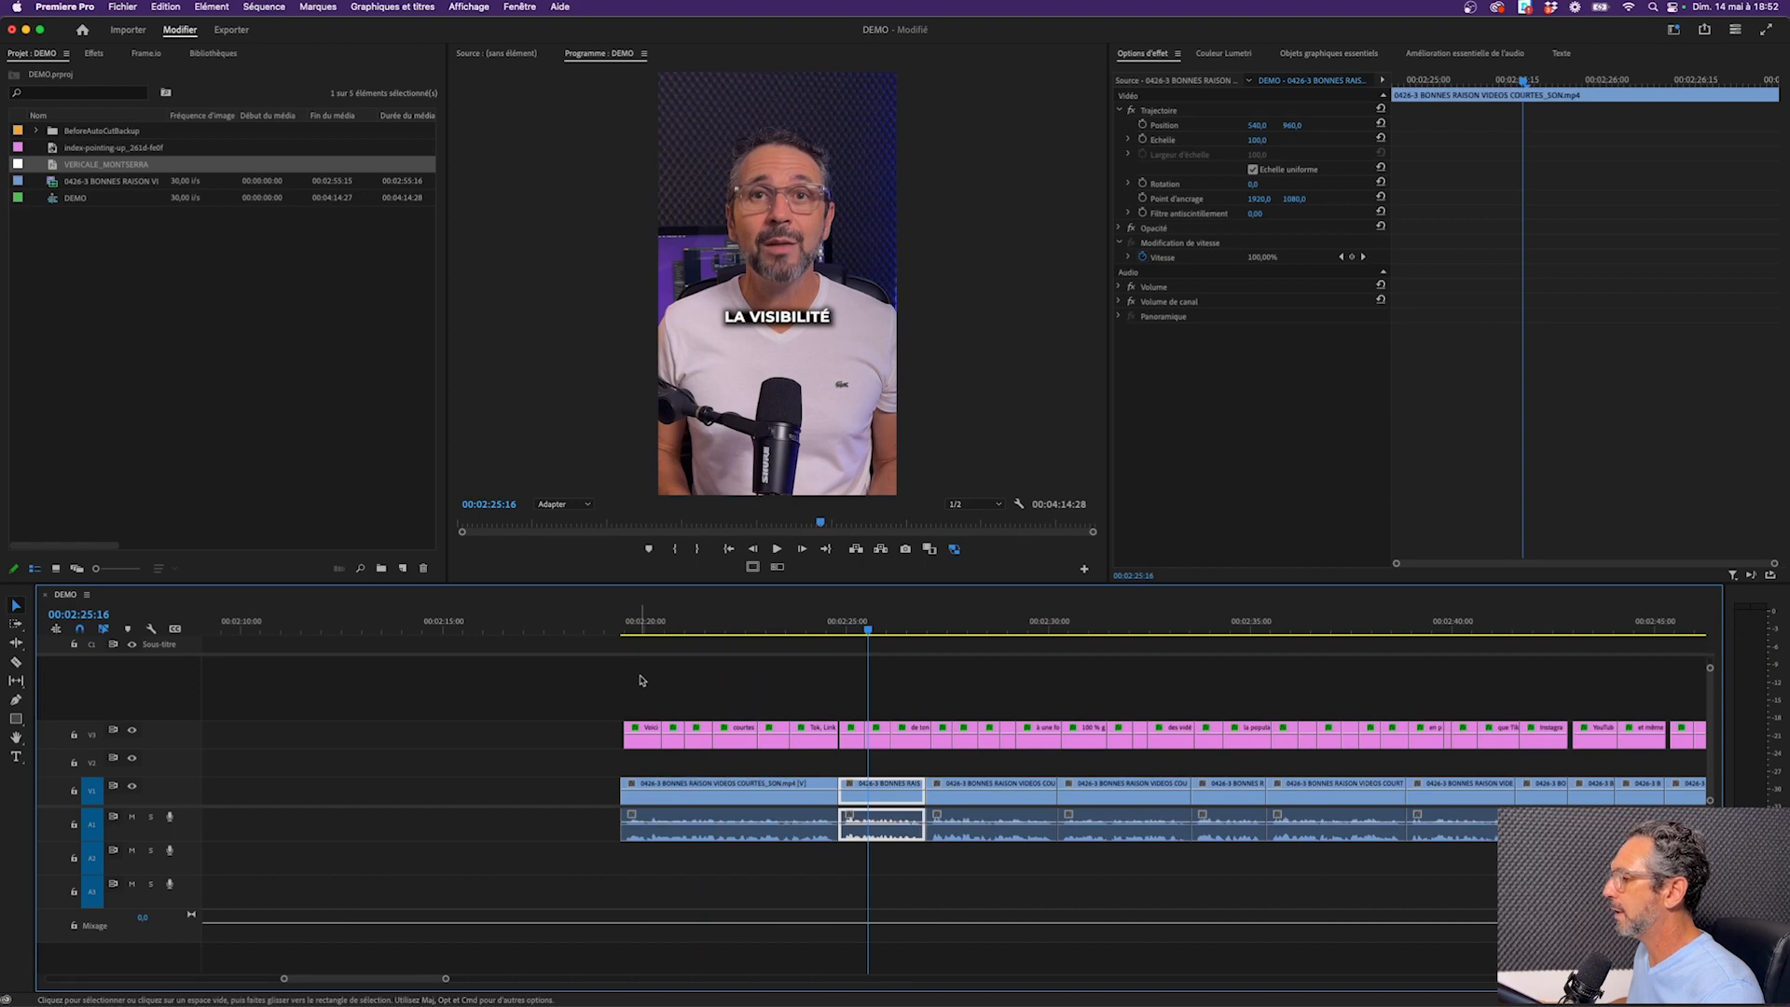
Scrub ahead to 00:03:01:00 to check the caption "Les vidéos courtes" in the middle of the sequence
{"action": "scroll", "coordinate": [765, 713], "scroll_direction": "down", "scroll_amount": 5}
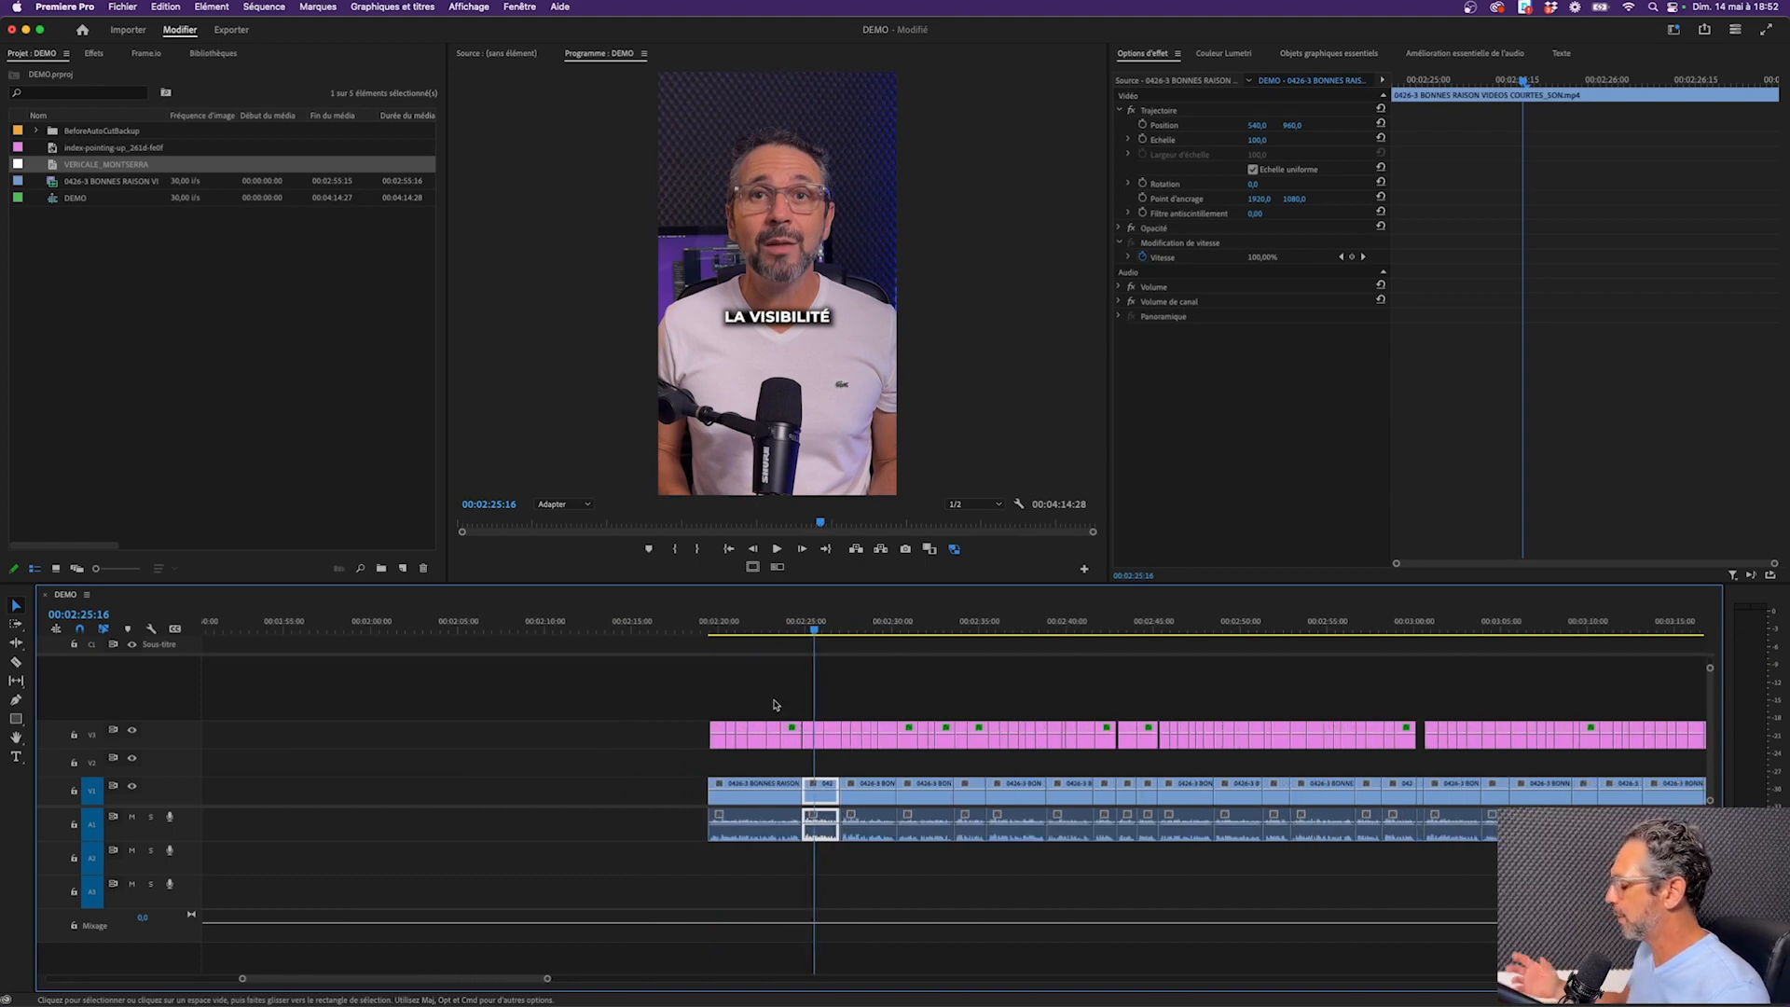
{"action": "scroll", "coordinate": [779, 706], "scroll_direction": "right", "scroll_amount": 5}
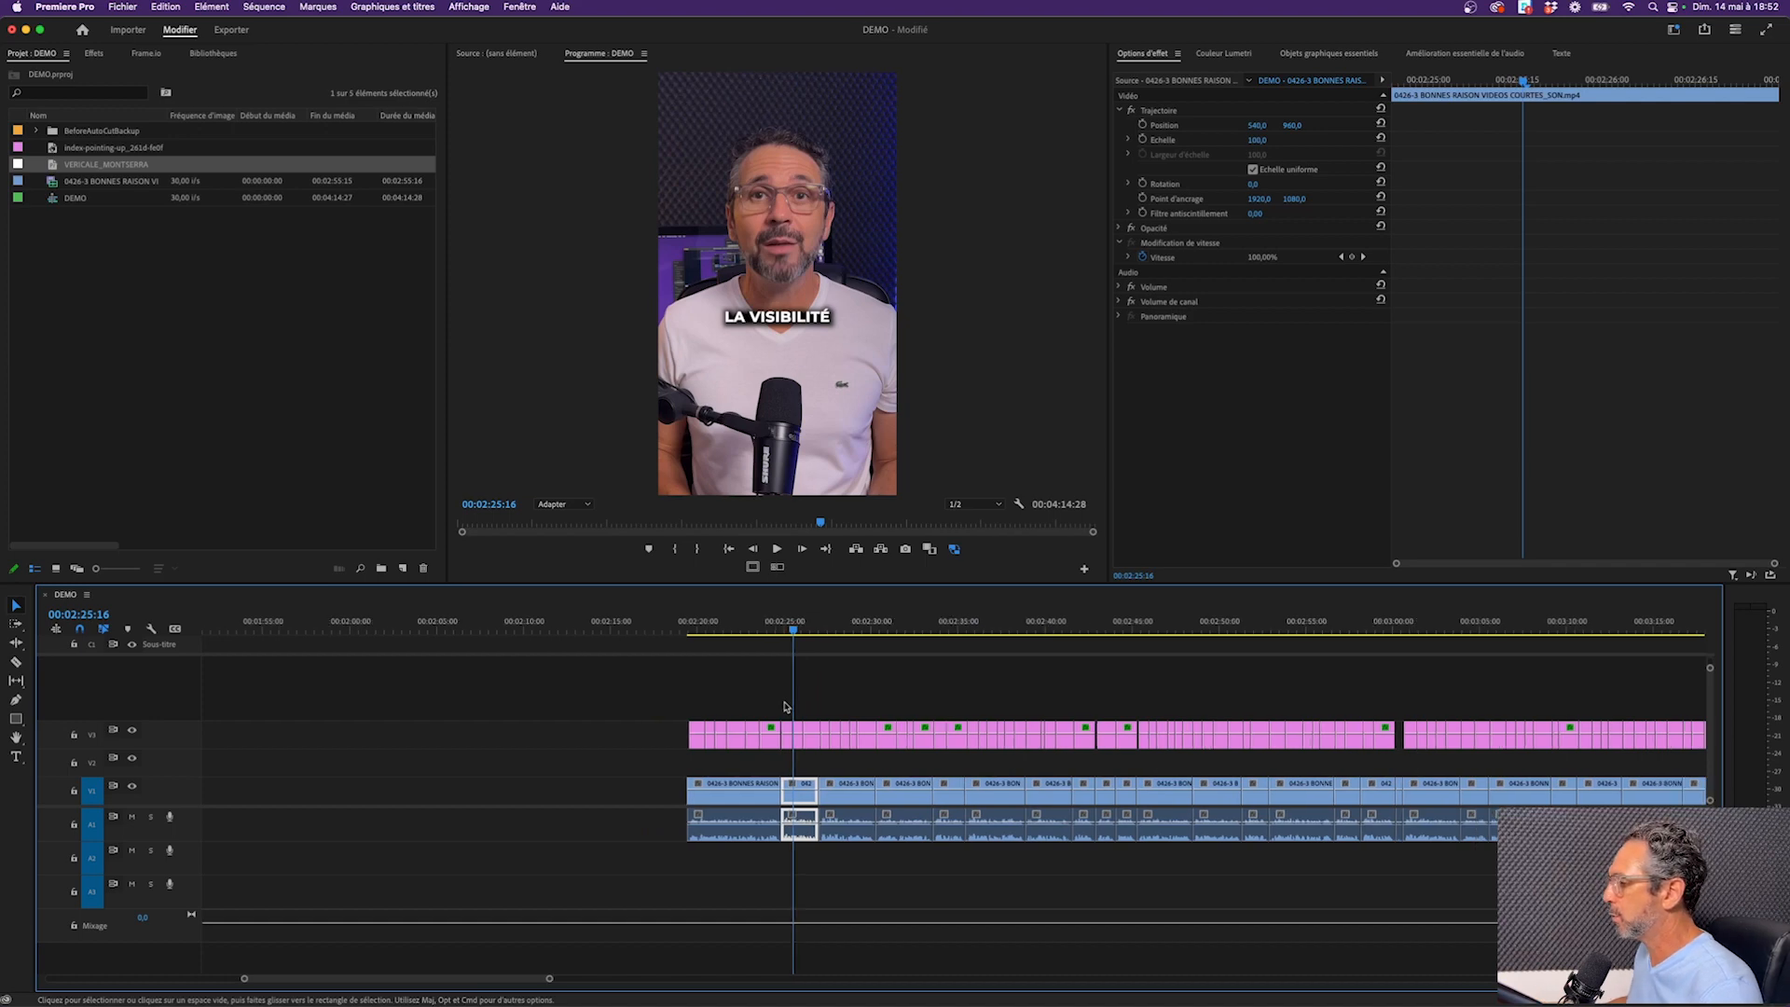
{"action": "scroll", "coordinate": [783, 707], "scroll_direction": "down", "scroll_amount": 3}
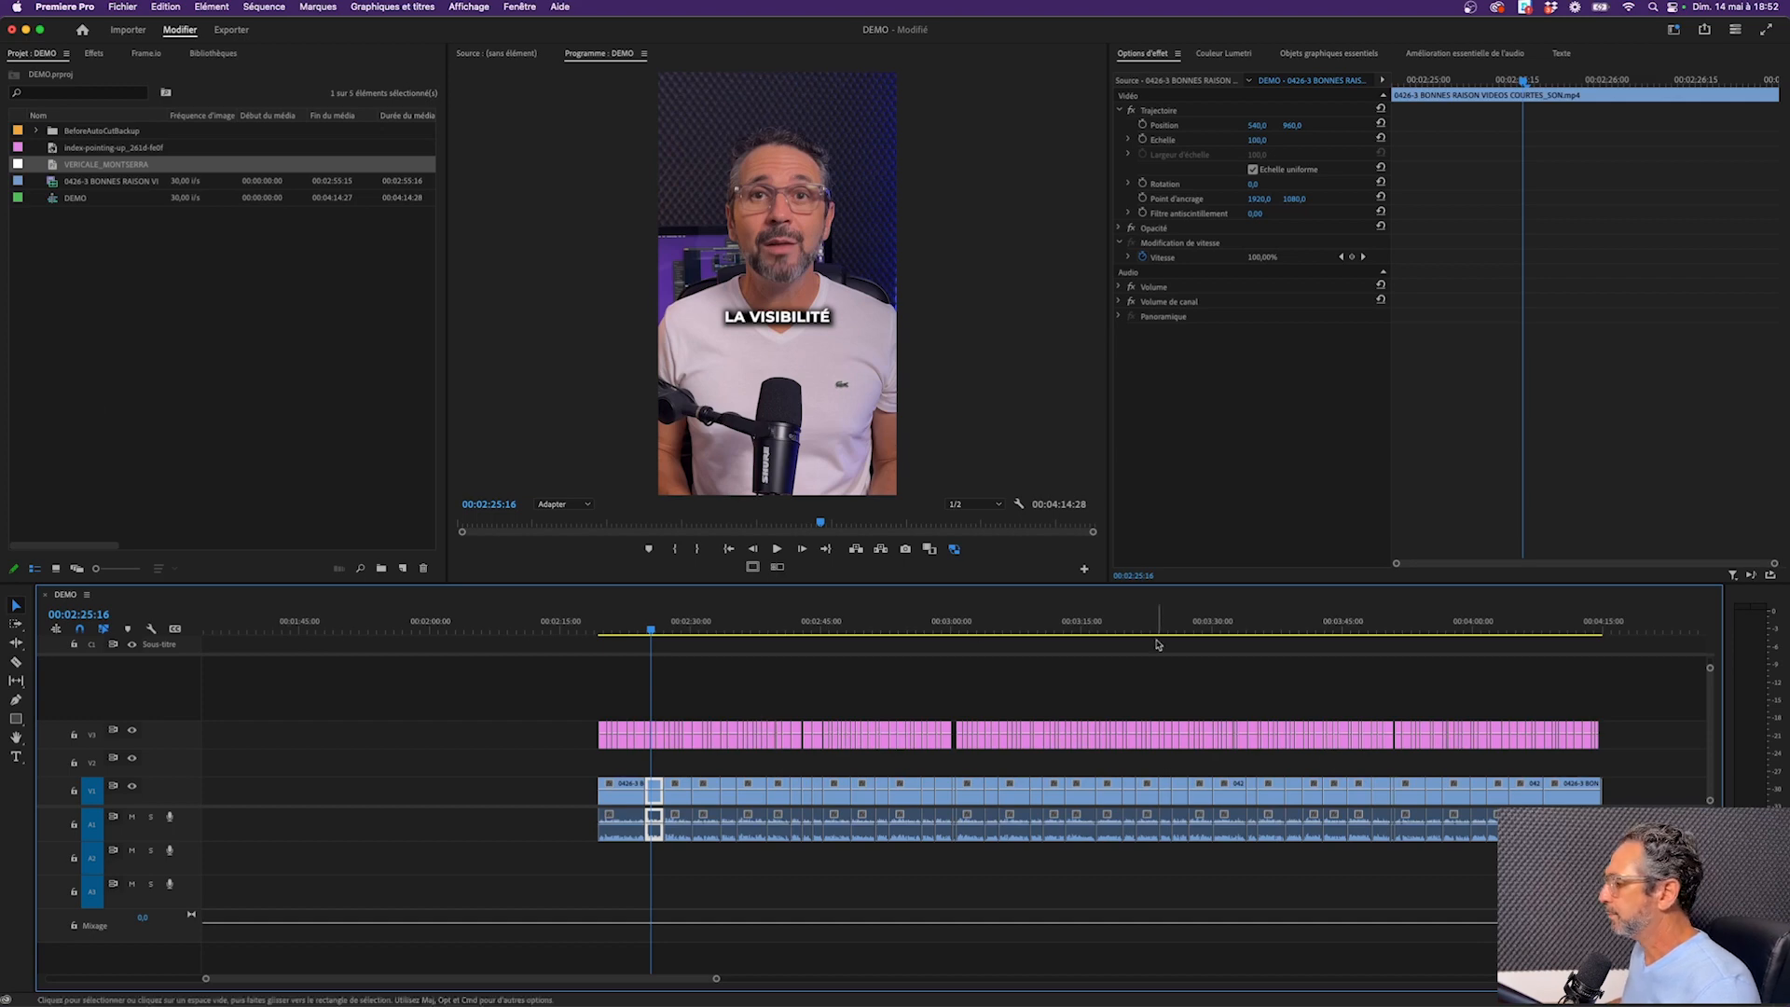
{"action": "left_click_drag", "start_coordinate": [994, 631], "coordinate": [964, 632]}
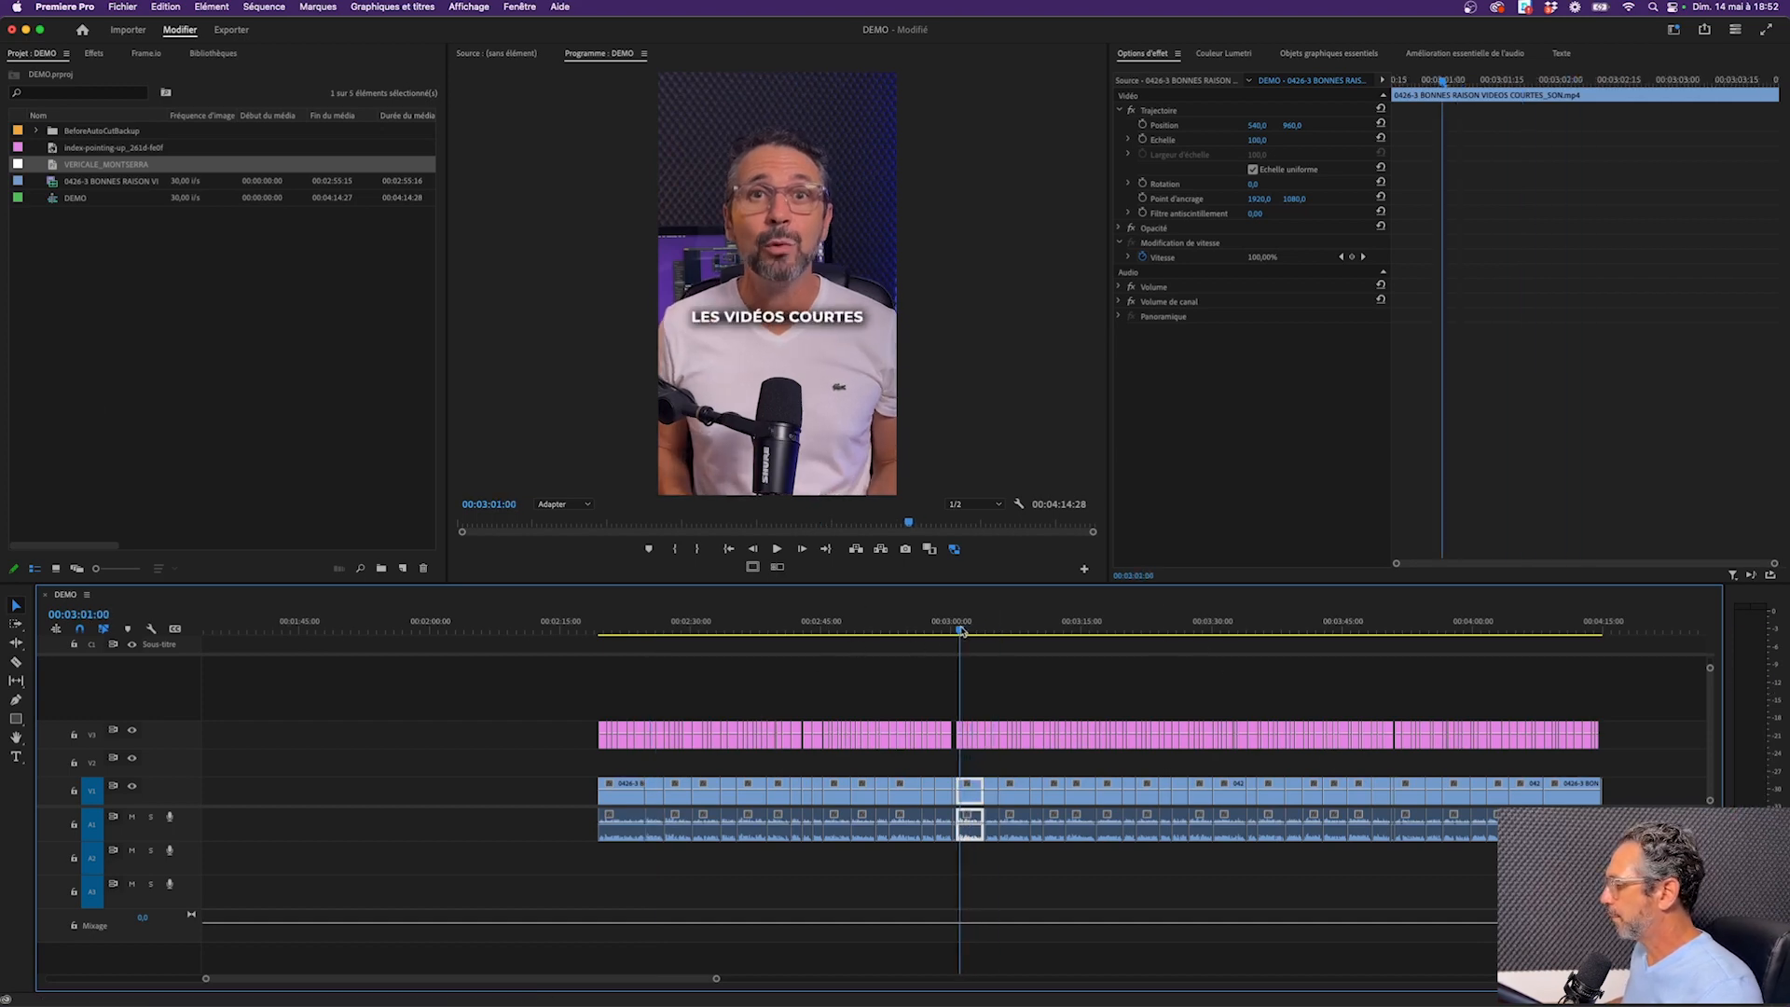
Play the caption "Les vidéos courtes" up close and return to the start of that passage
{"action": "scroll", "coordinate": [963, 631], "scroll_direction": "up", "scroll_amount": 5}
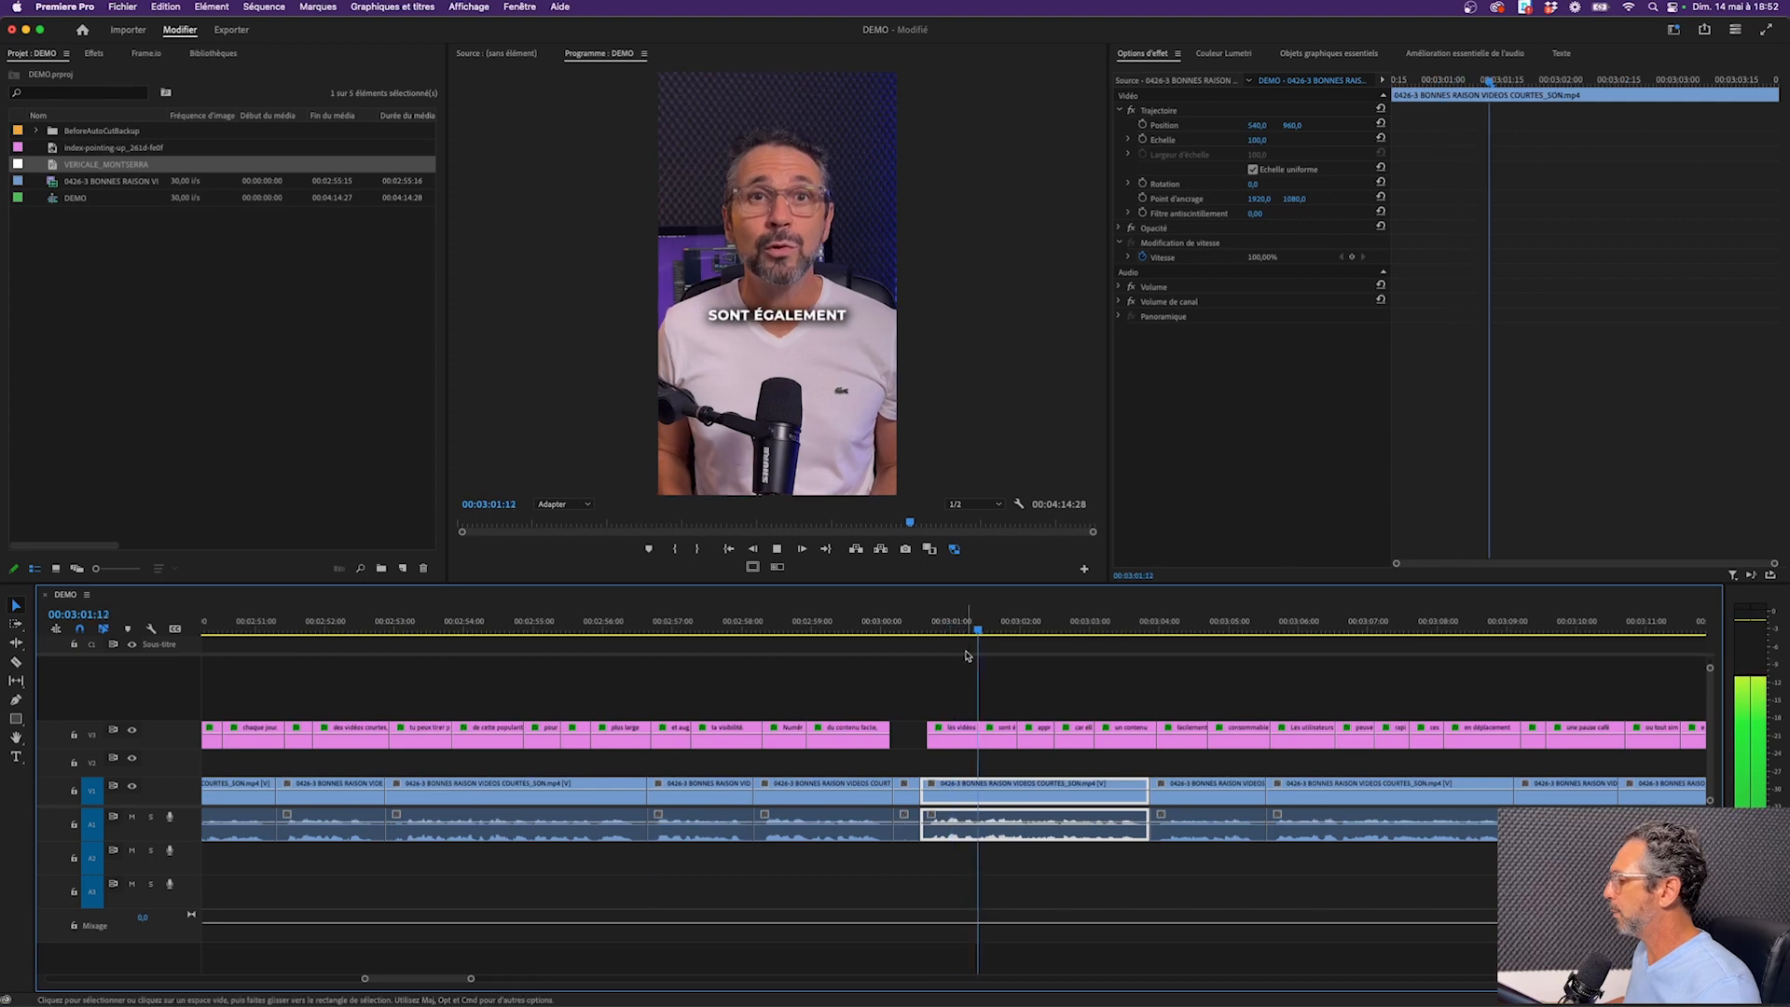
{"action": "key", "text": "space"}
{"action": "left_click", "coordinate": [948, 632]}
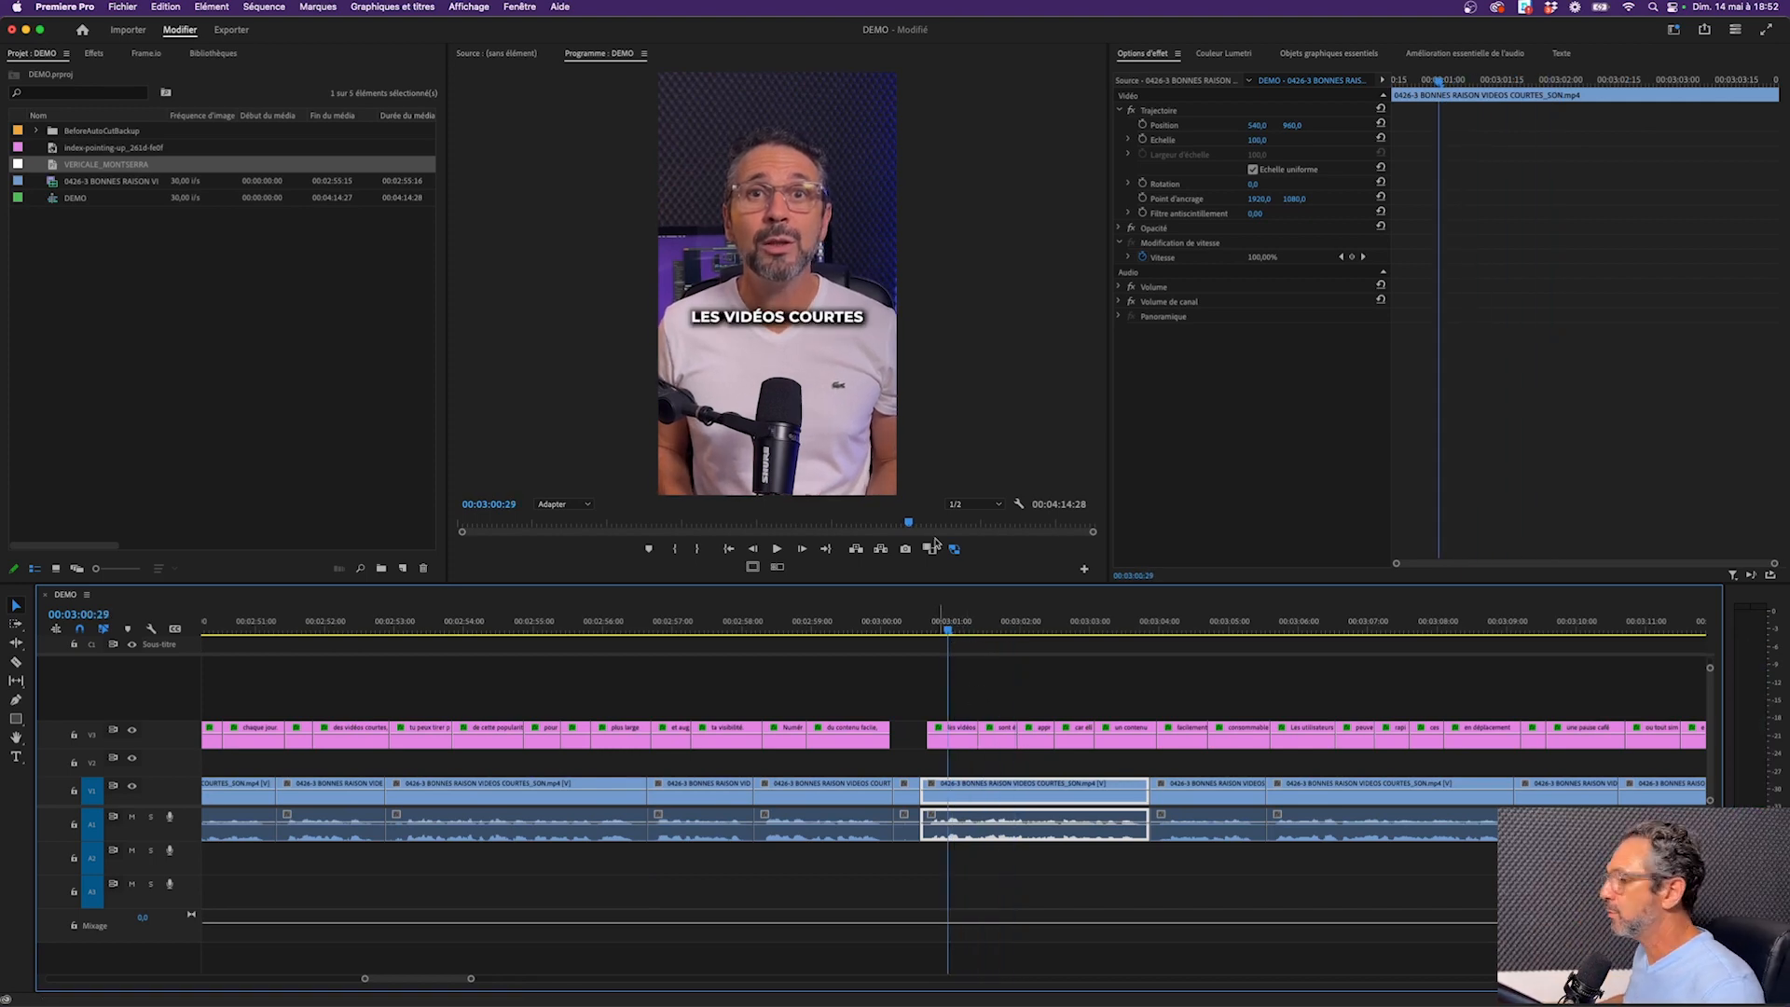
Import the index-pointing-up finger emoji image from the Finder into the project
{"action": "left_click", "coordinate": [187, 289]}
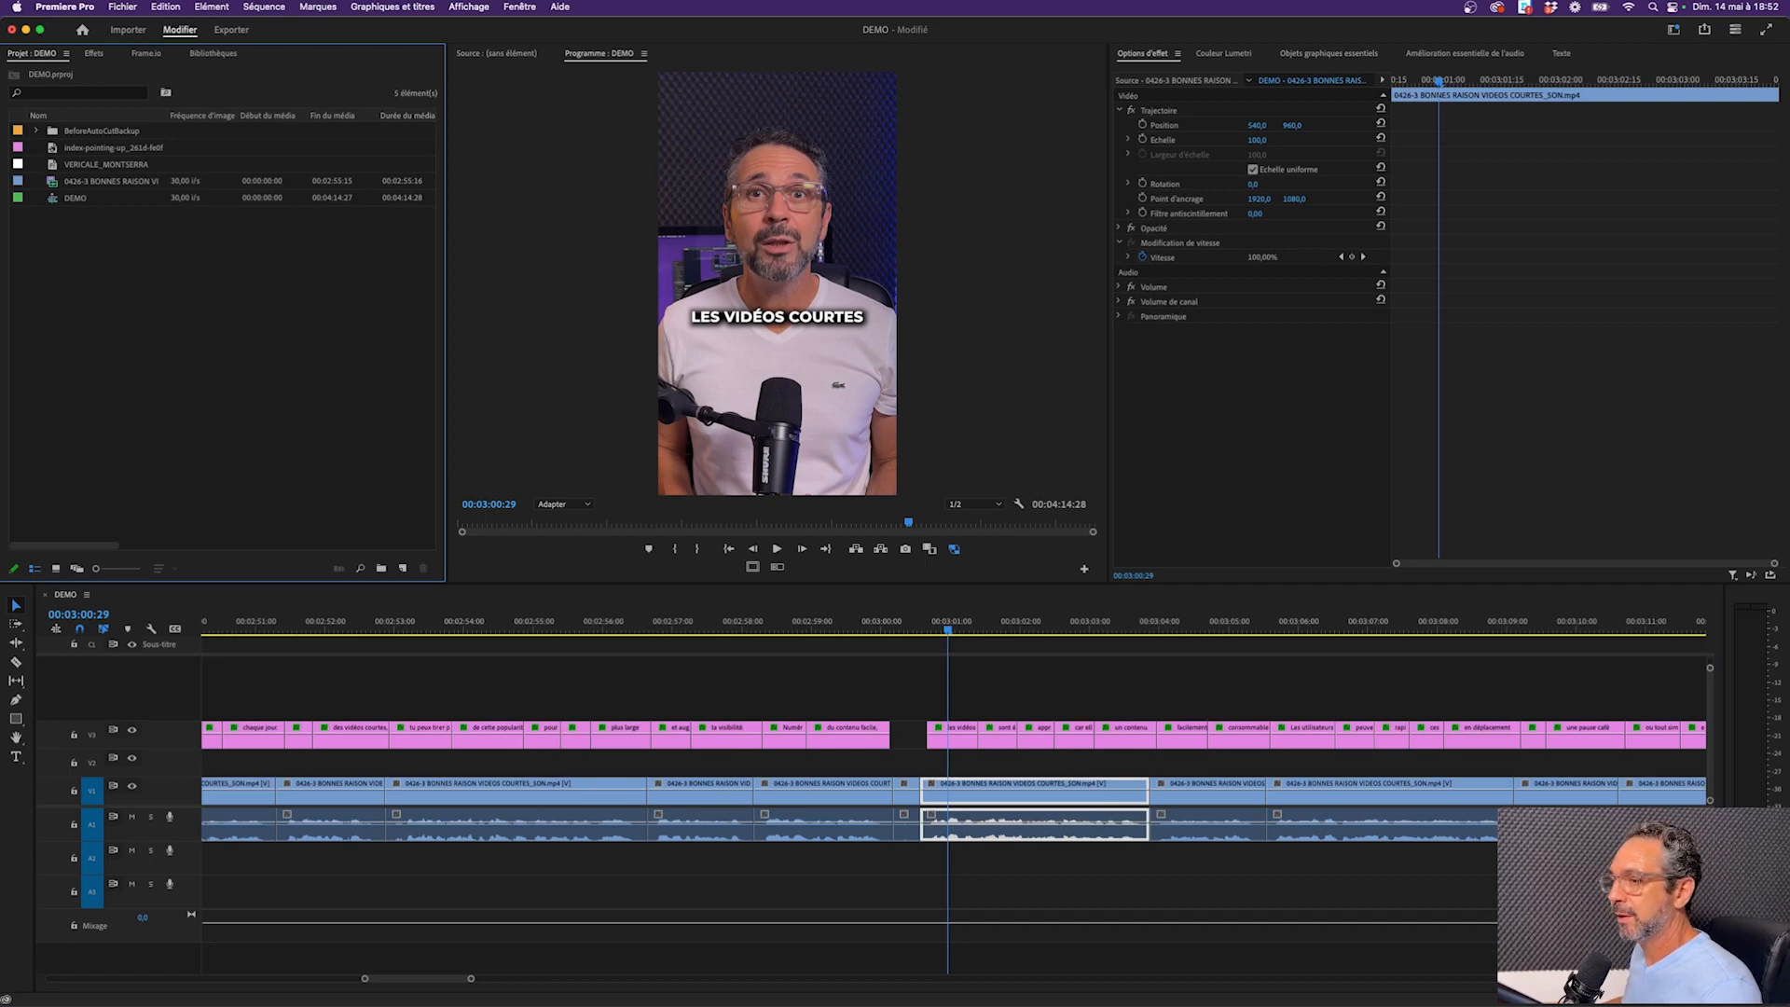
{"action": "key", "text": "super+Tab"}
{"action": "left_click", "coordinate": [1104, 105]}
{"action": "left_click_drag", "start_coordinate": [1105, 105], "coordinate": [119, 355]}
{"action": "left_click", "coordinate": [118, 167]}
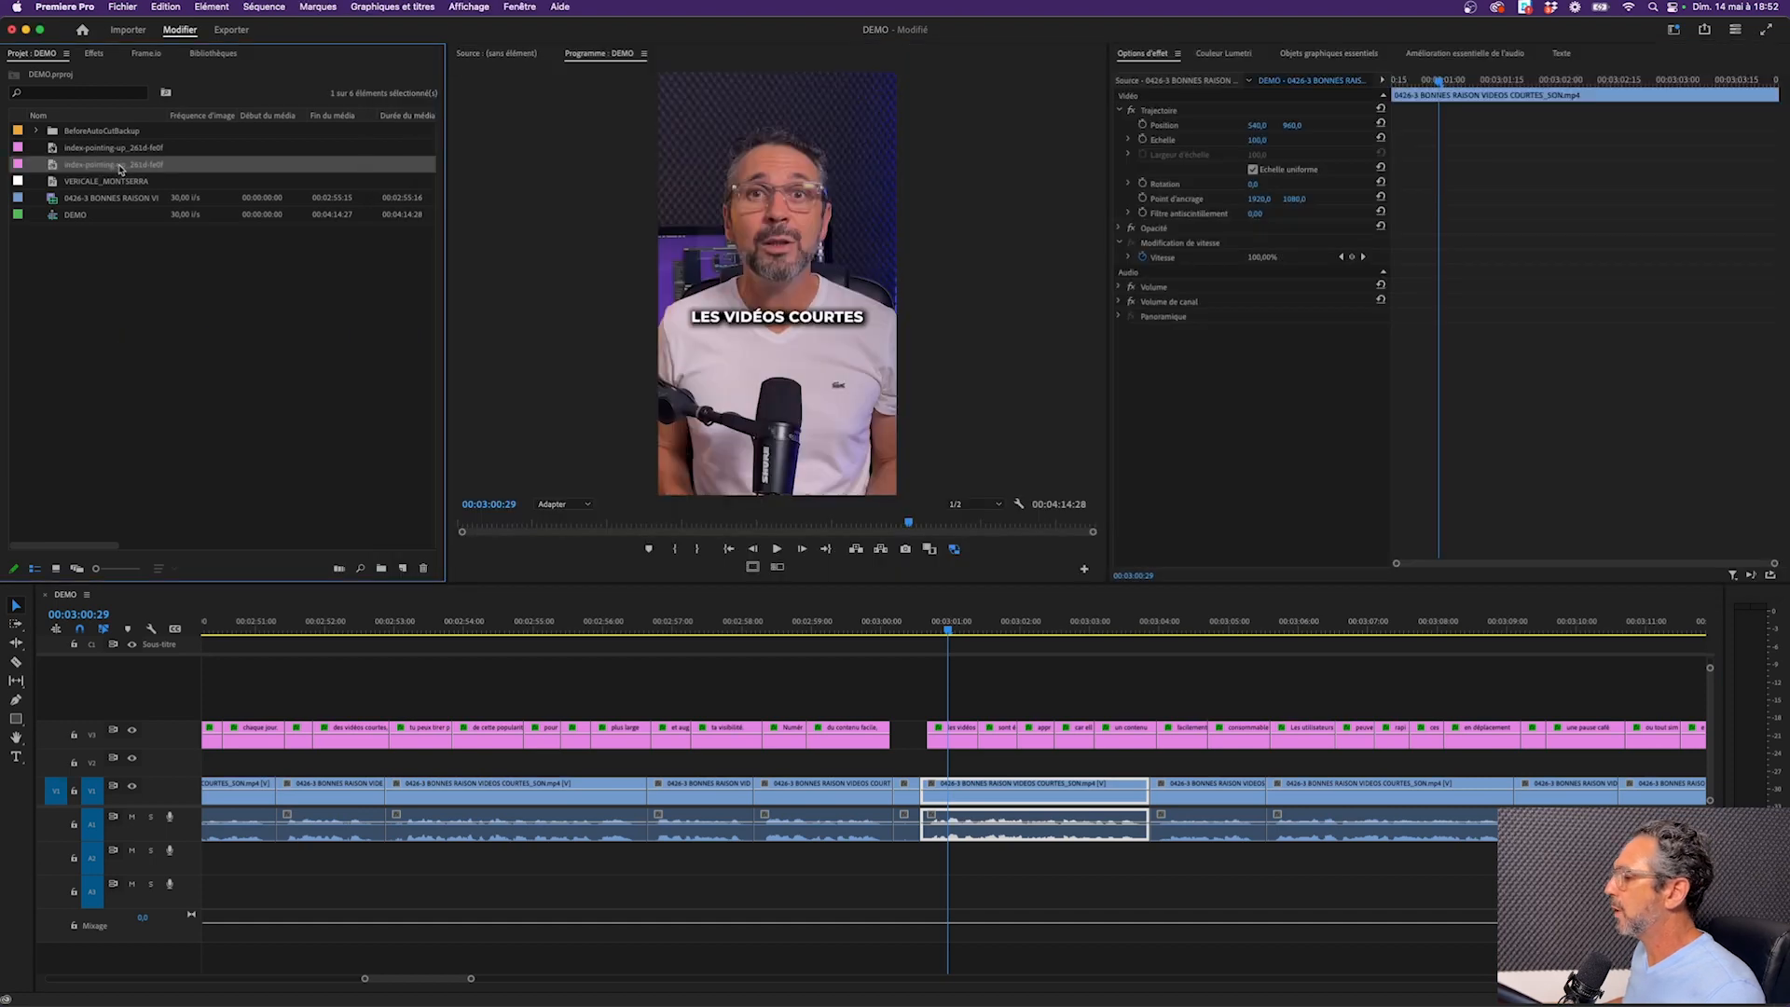
{"action": "left_click_drag", "start_coordinate": [118, 167], "coordinate": [934, 760]}
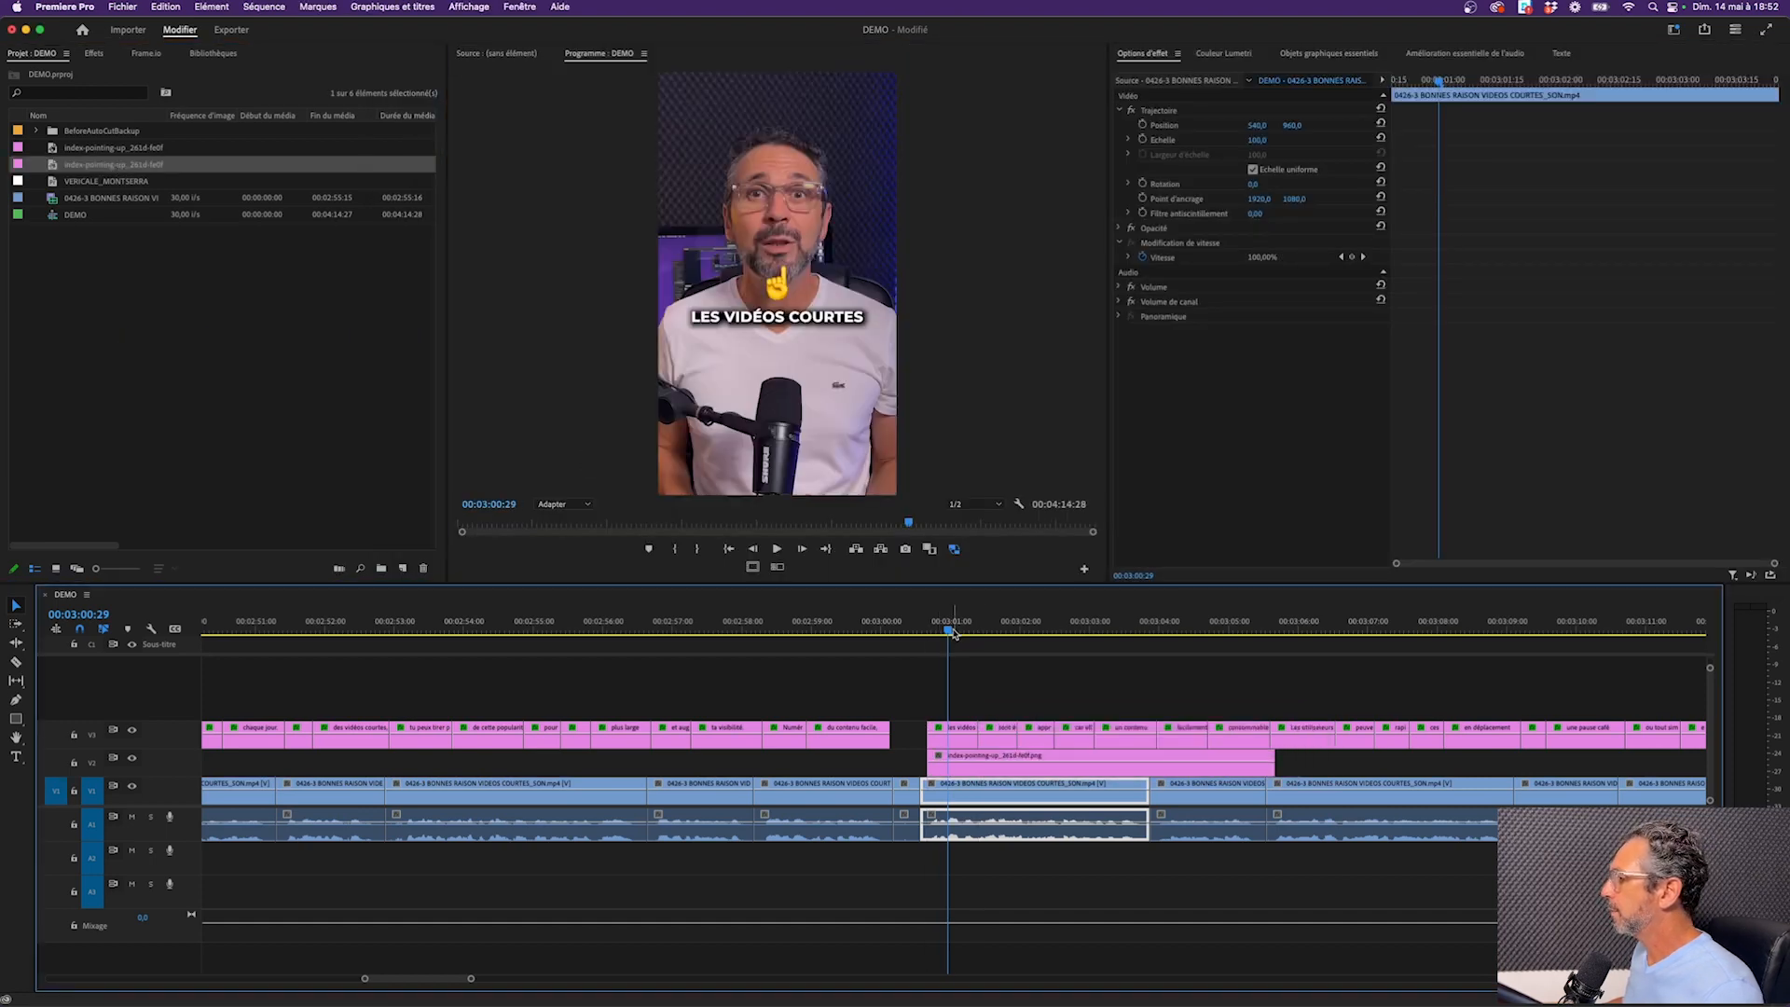
{"action": "left_click_drag", "start_coordinate": [953, 634], "coordinate": [934, 631]}
{"action": "left_click", "coordinate": [987, 766]}
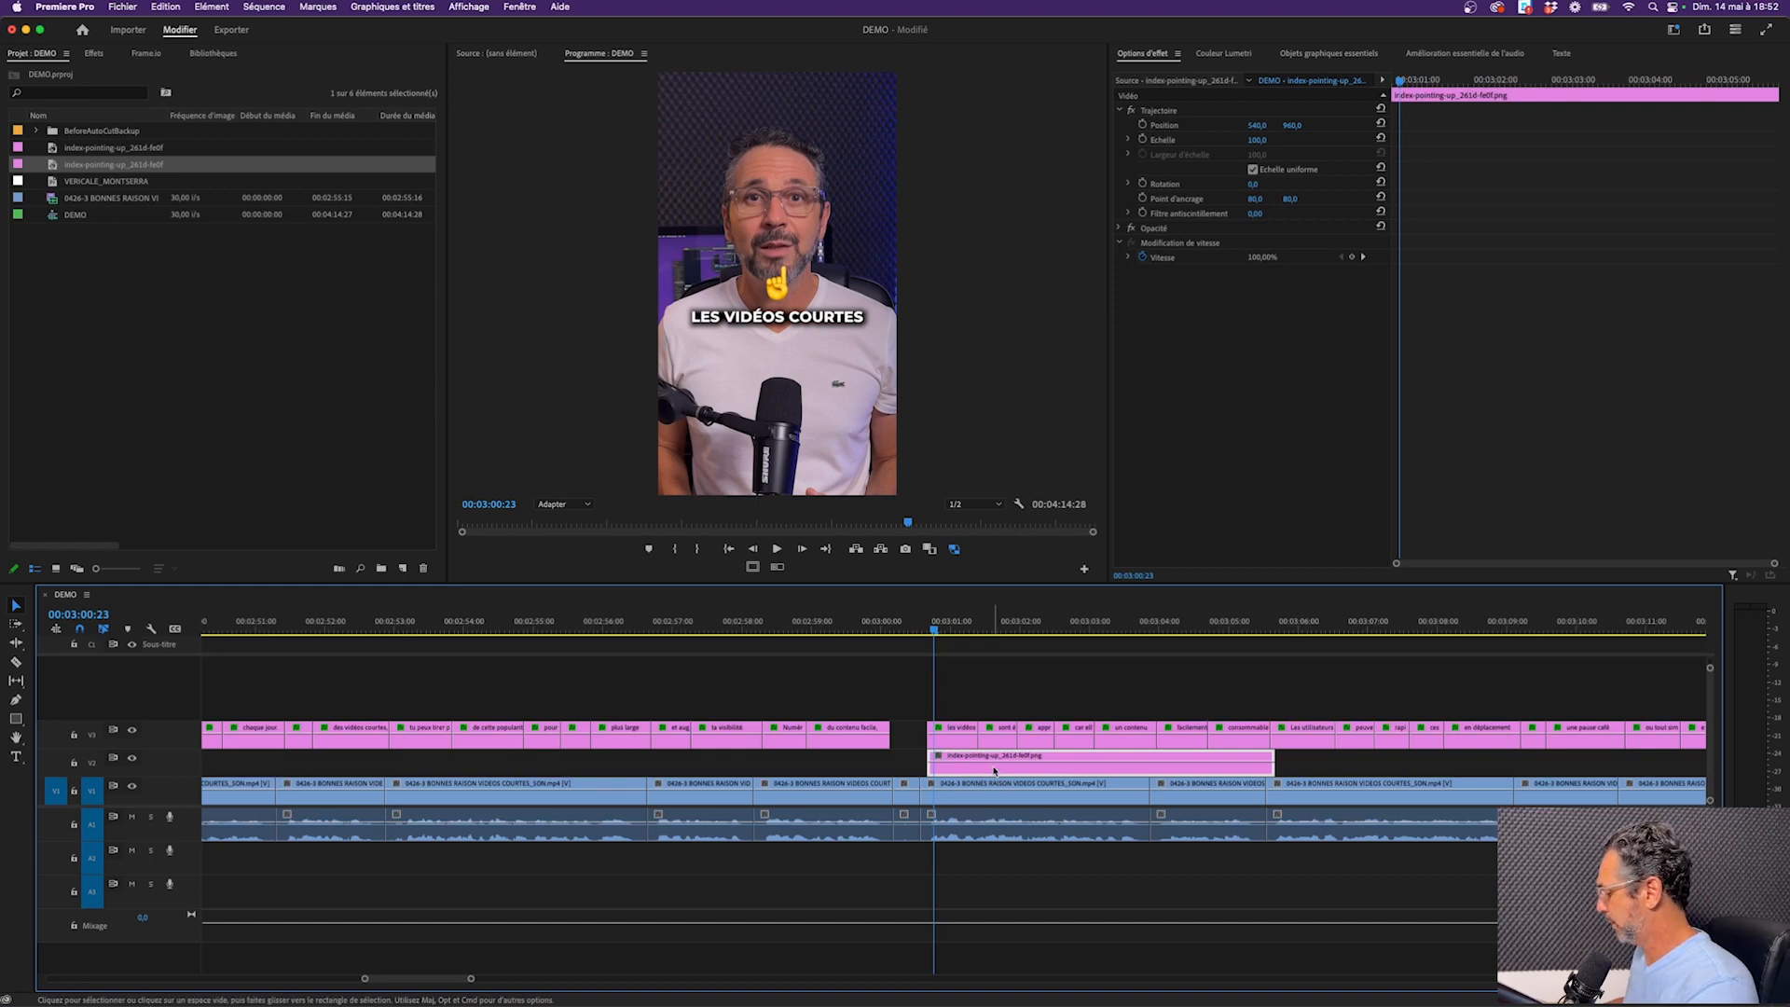
{"action": "key", "text": "Delete"}
{"action": "left_click", "coordinate": [279, 471]}
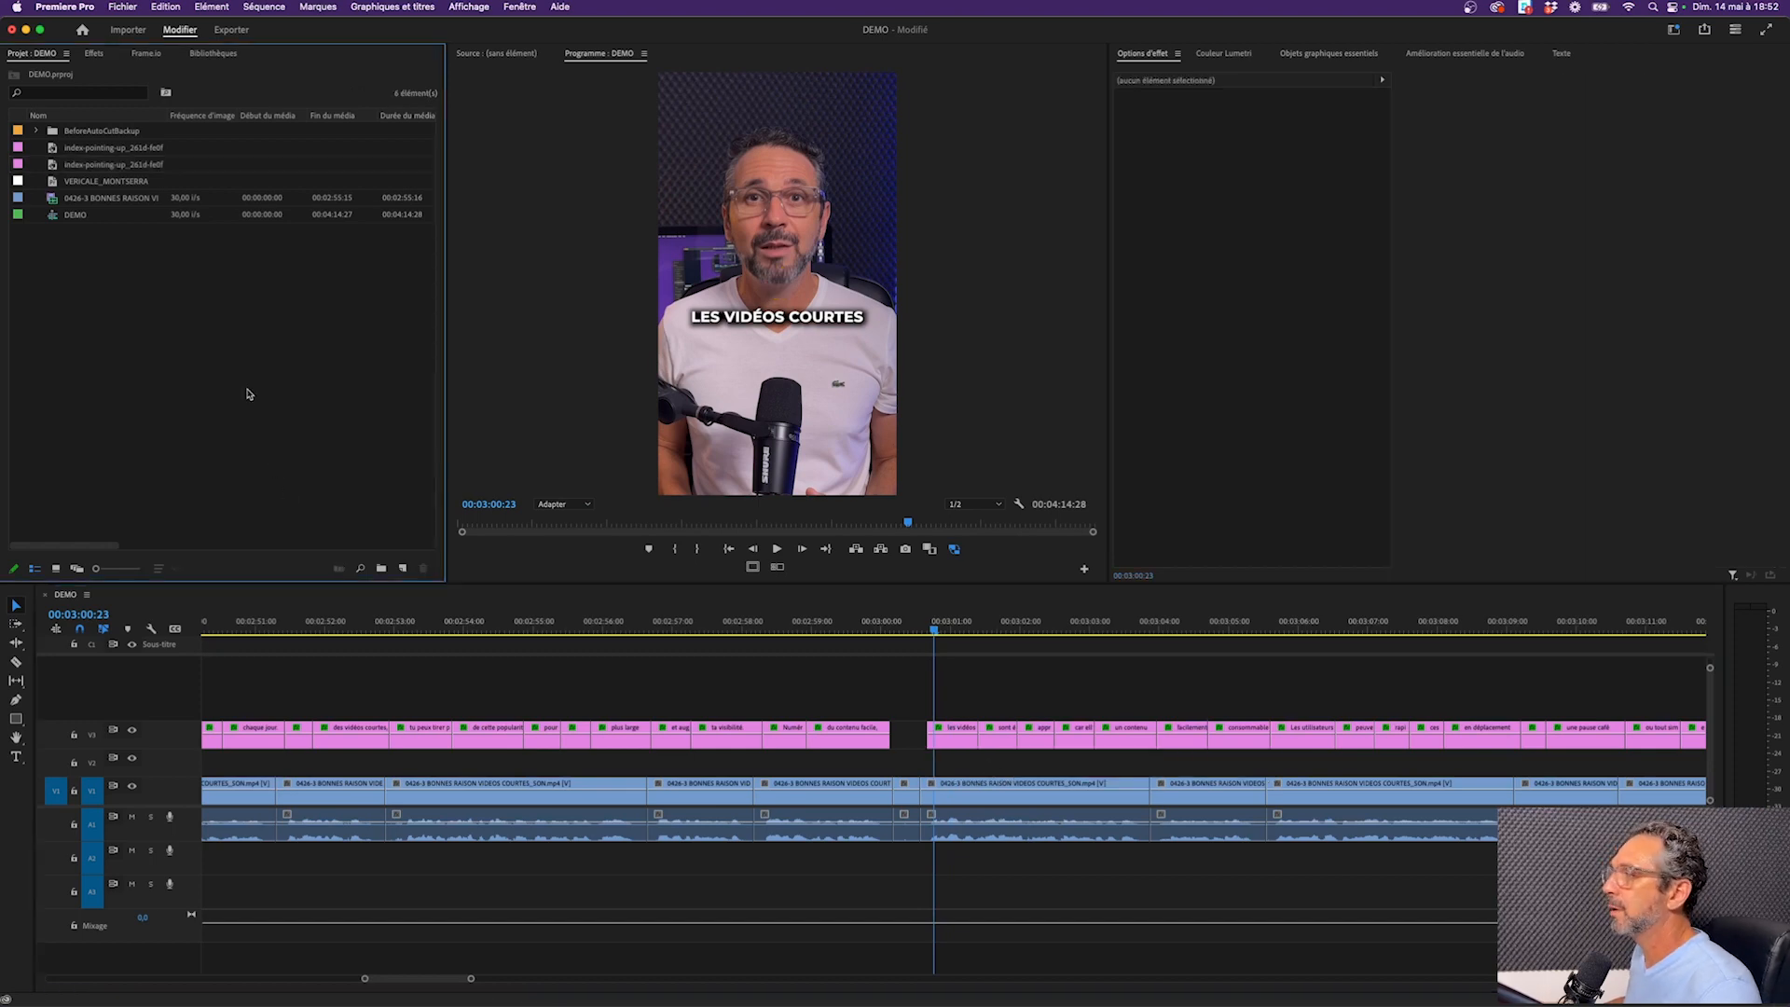
Place the finger emoji image on track V2 at the start of the caption "Les vidéos courtes" and play it
{"action": "left_click", "coordinate": [57, 169]}
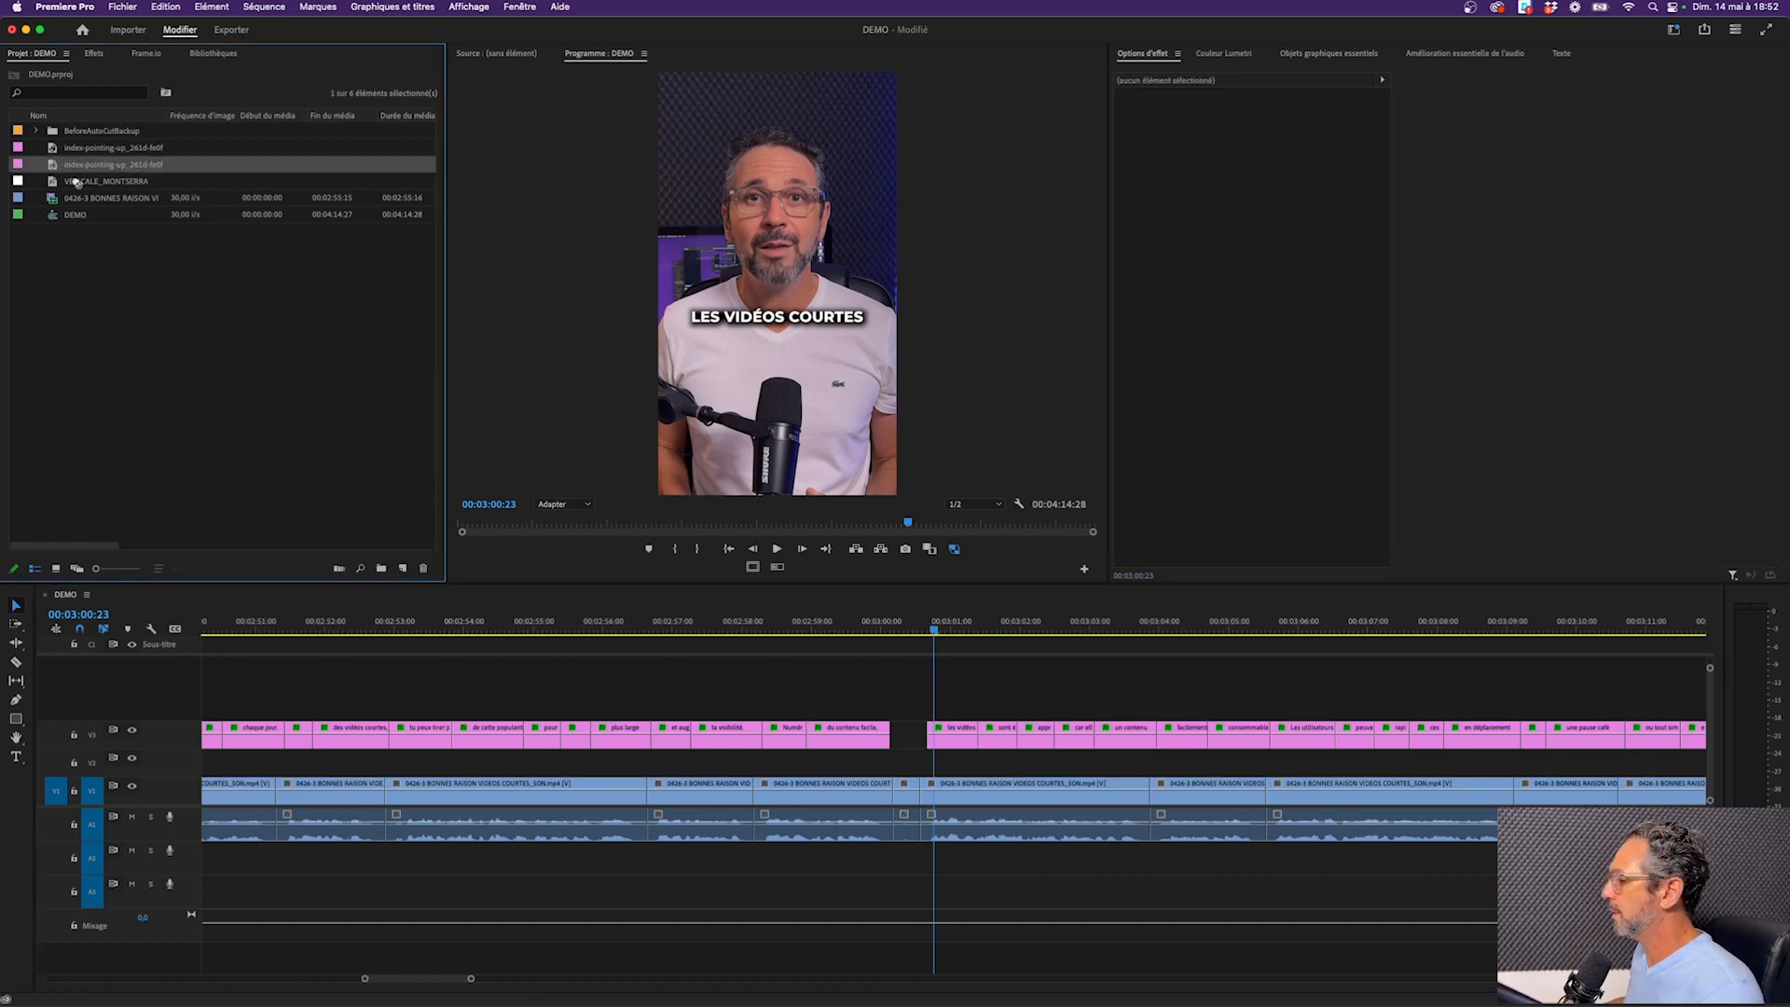
{"action": "left_click_drag", "start_coordinate": [77, 182], "coordinate": [933, 763]}
{"action": "key", "text": "Up"}
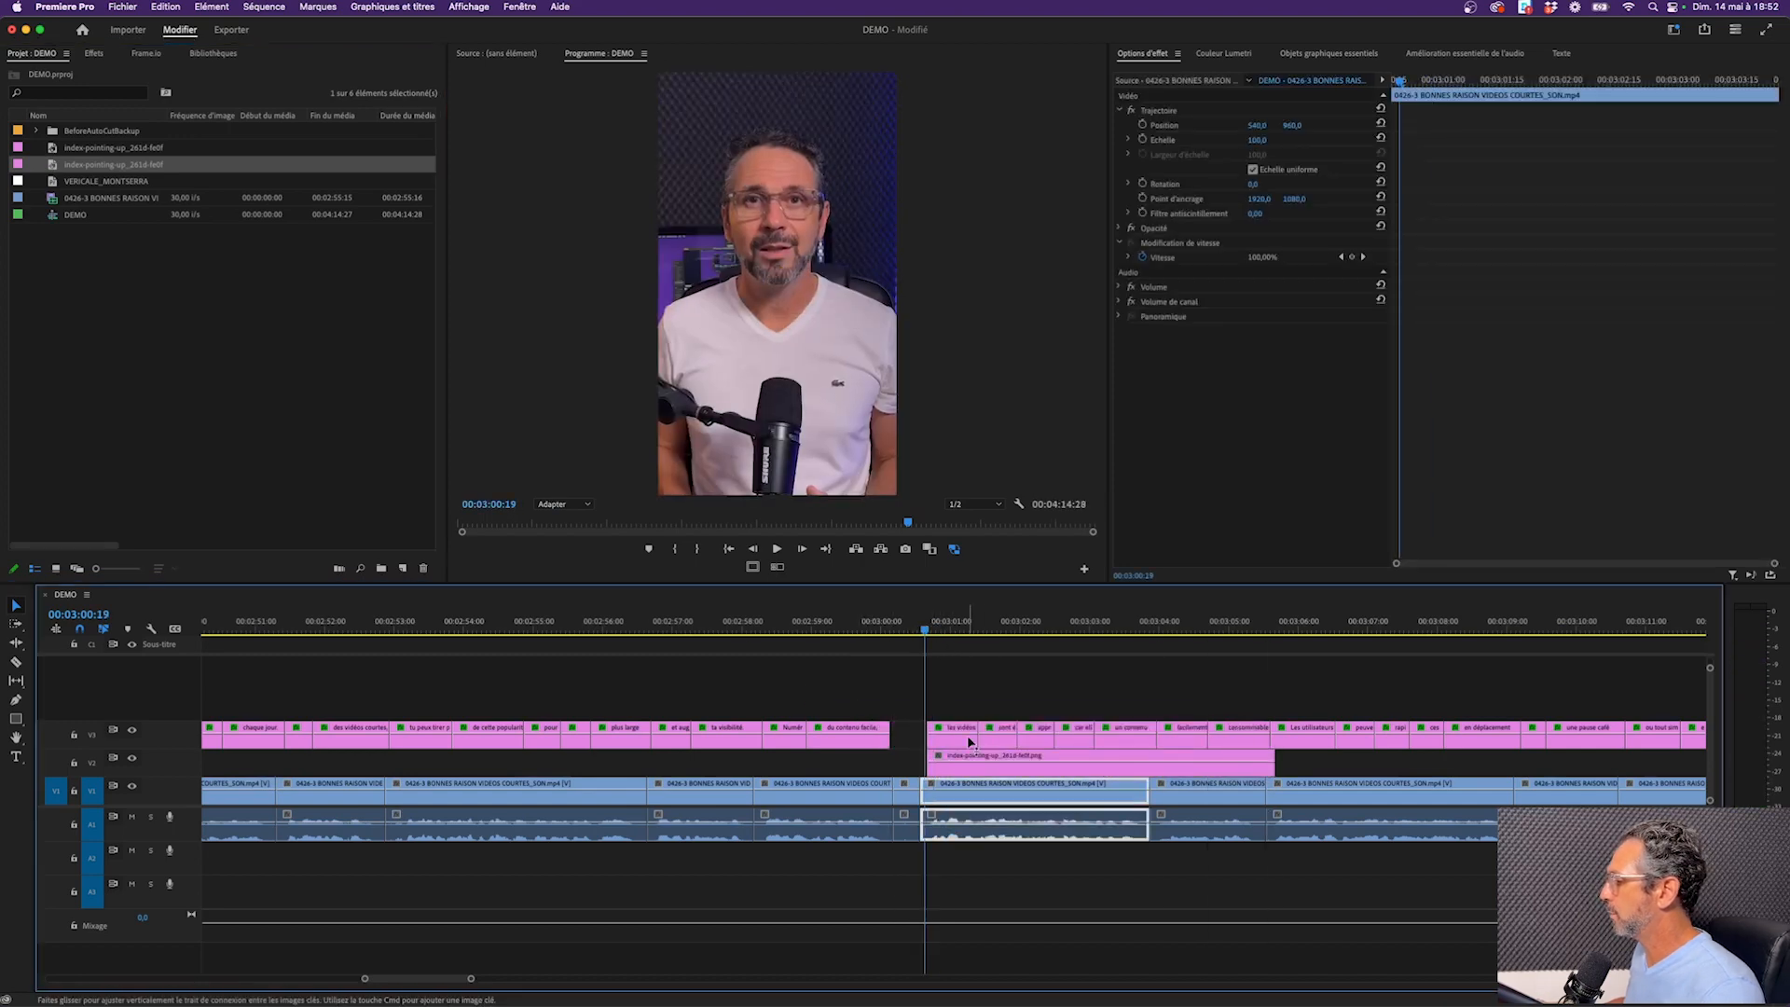
{"action": "key", "text": "space"}
{"action": "key", "text": "space"}
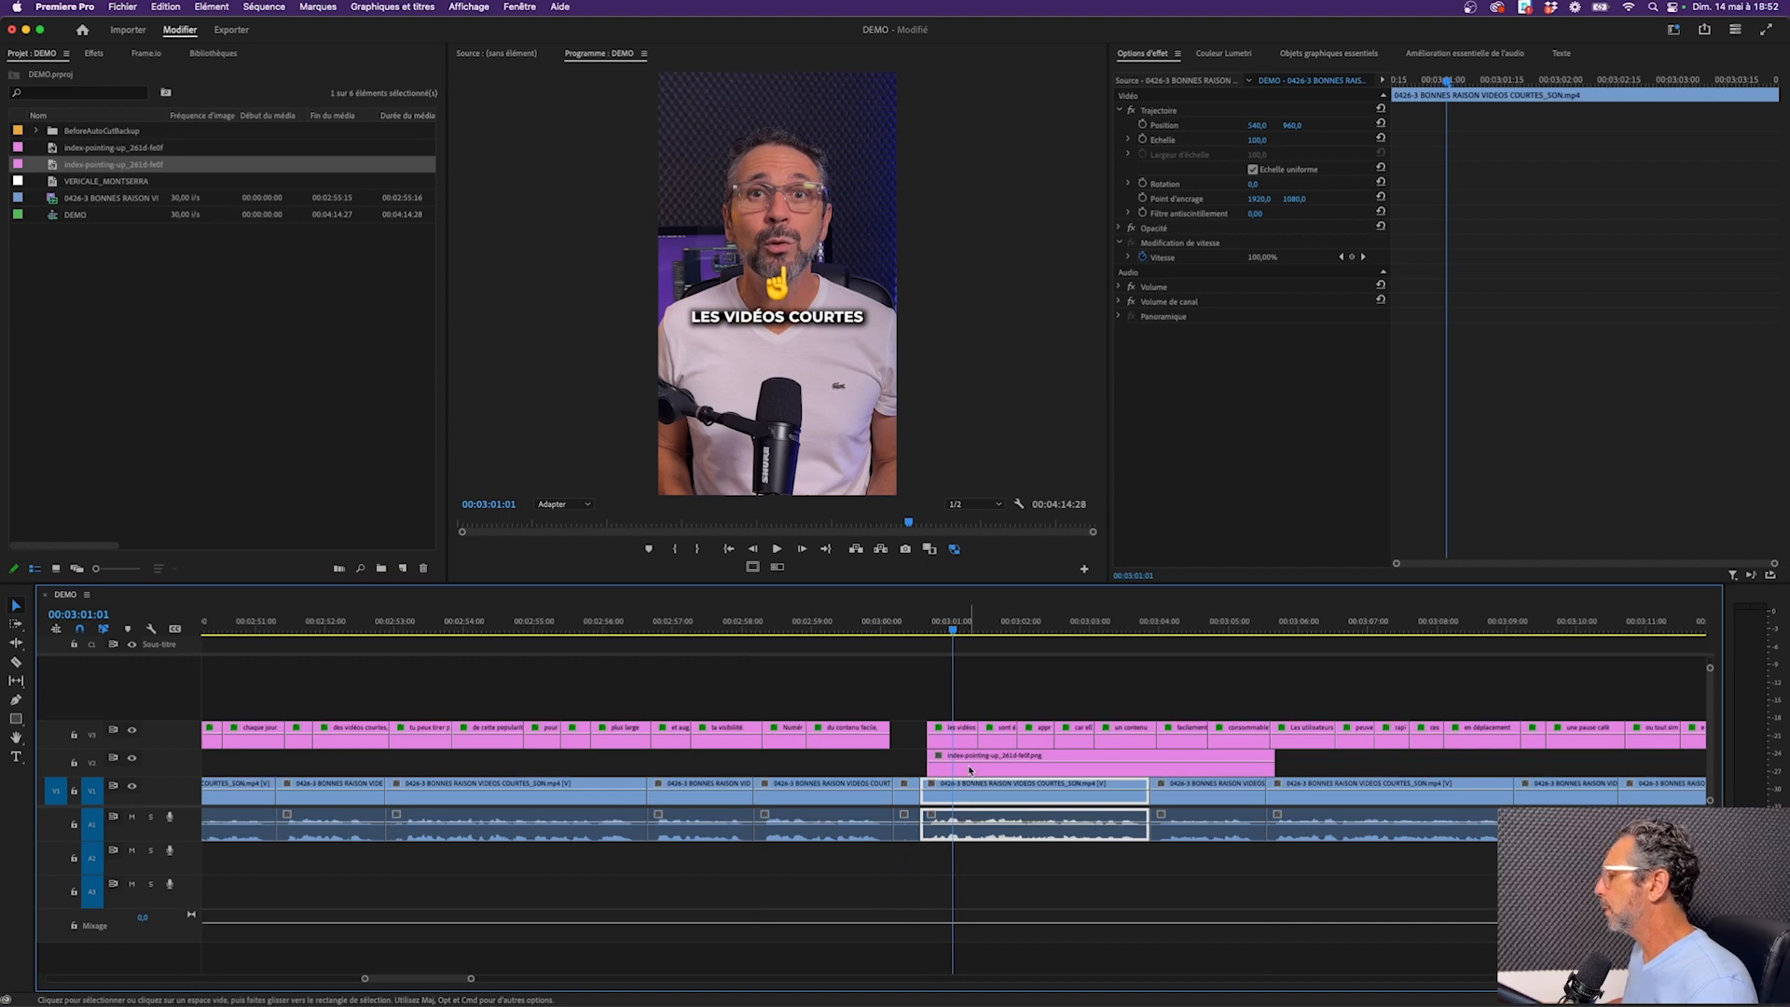
Set the label colour of the finger emoji clip on track V2 to Violet
{"action": "left_click", "coordinate": [969, 770]}
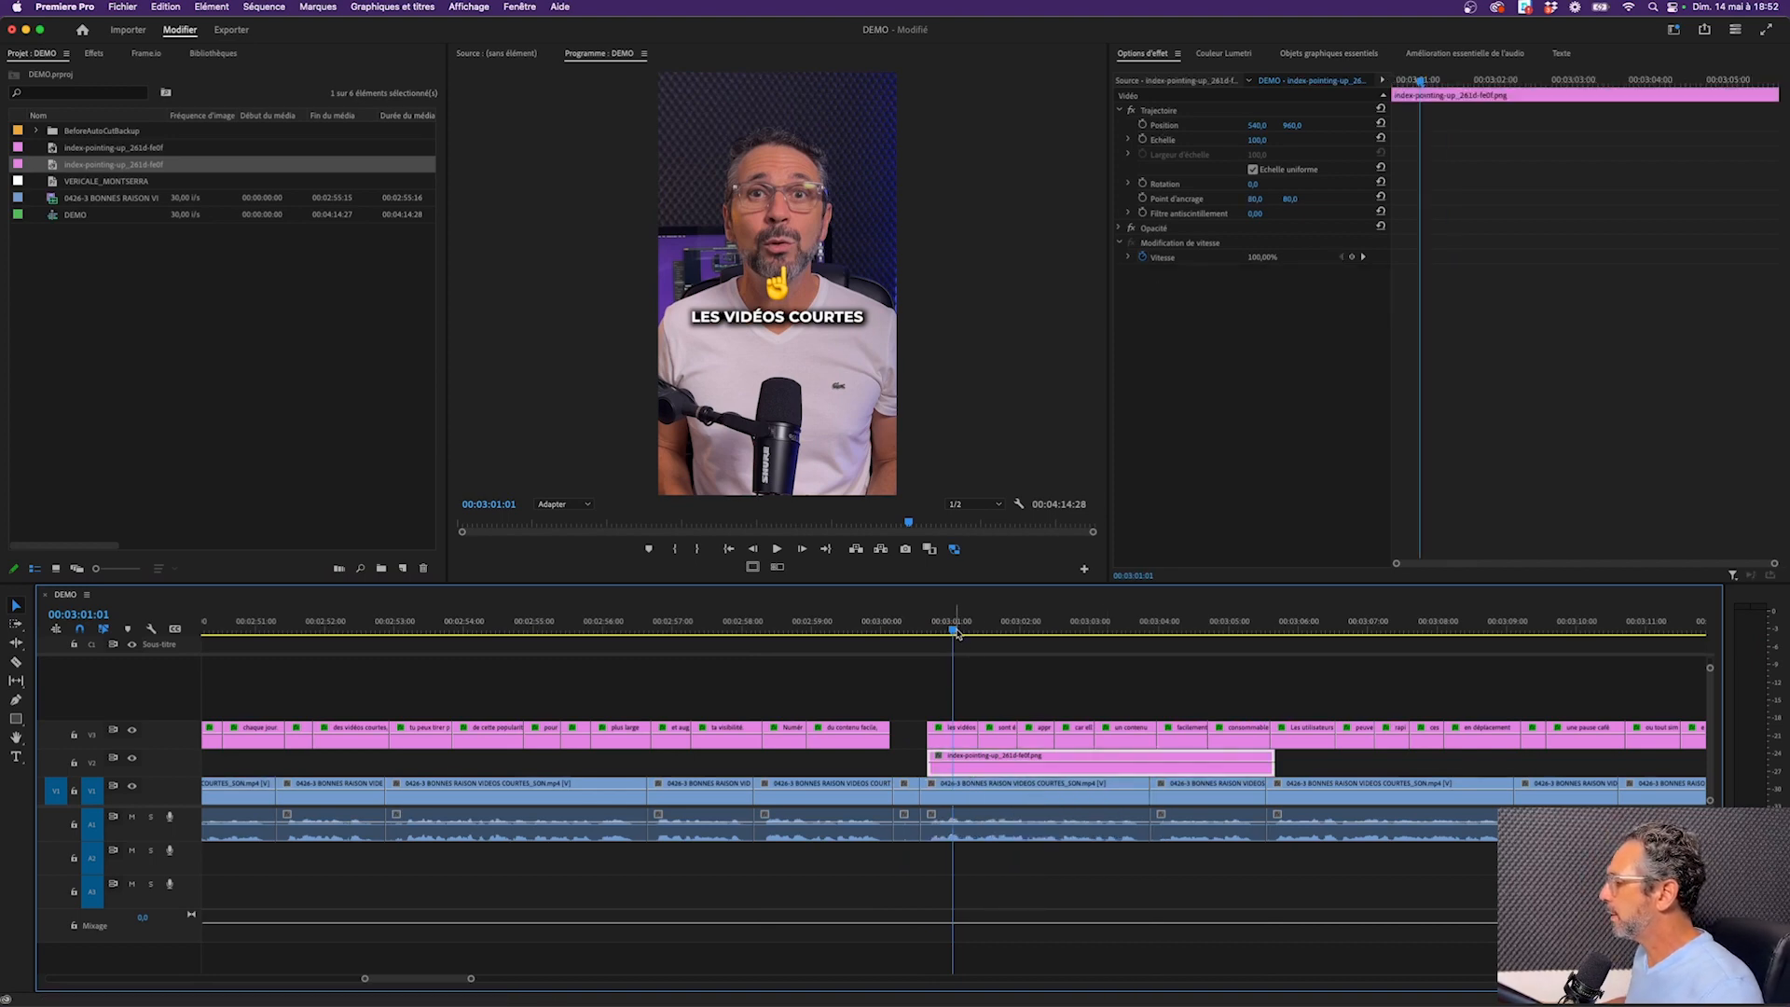
{"action": "left_click_drag", "start_coordinate": [956, 630], "coordinate": [928, 630]}
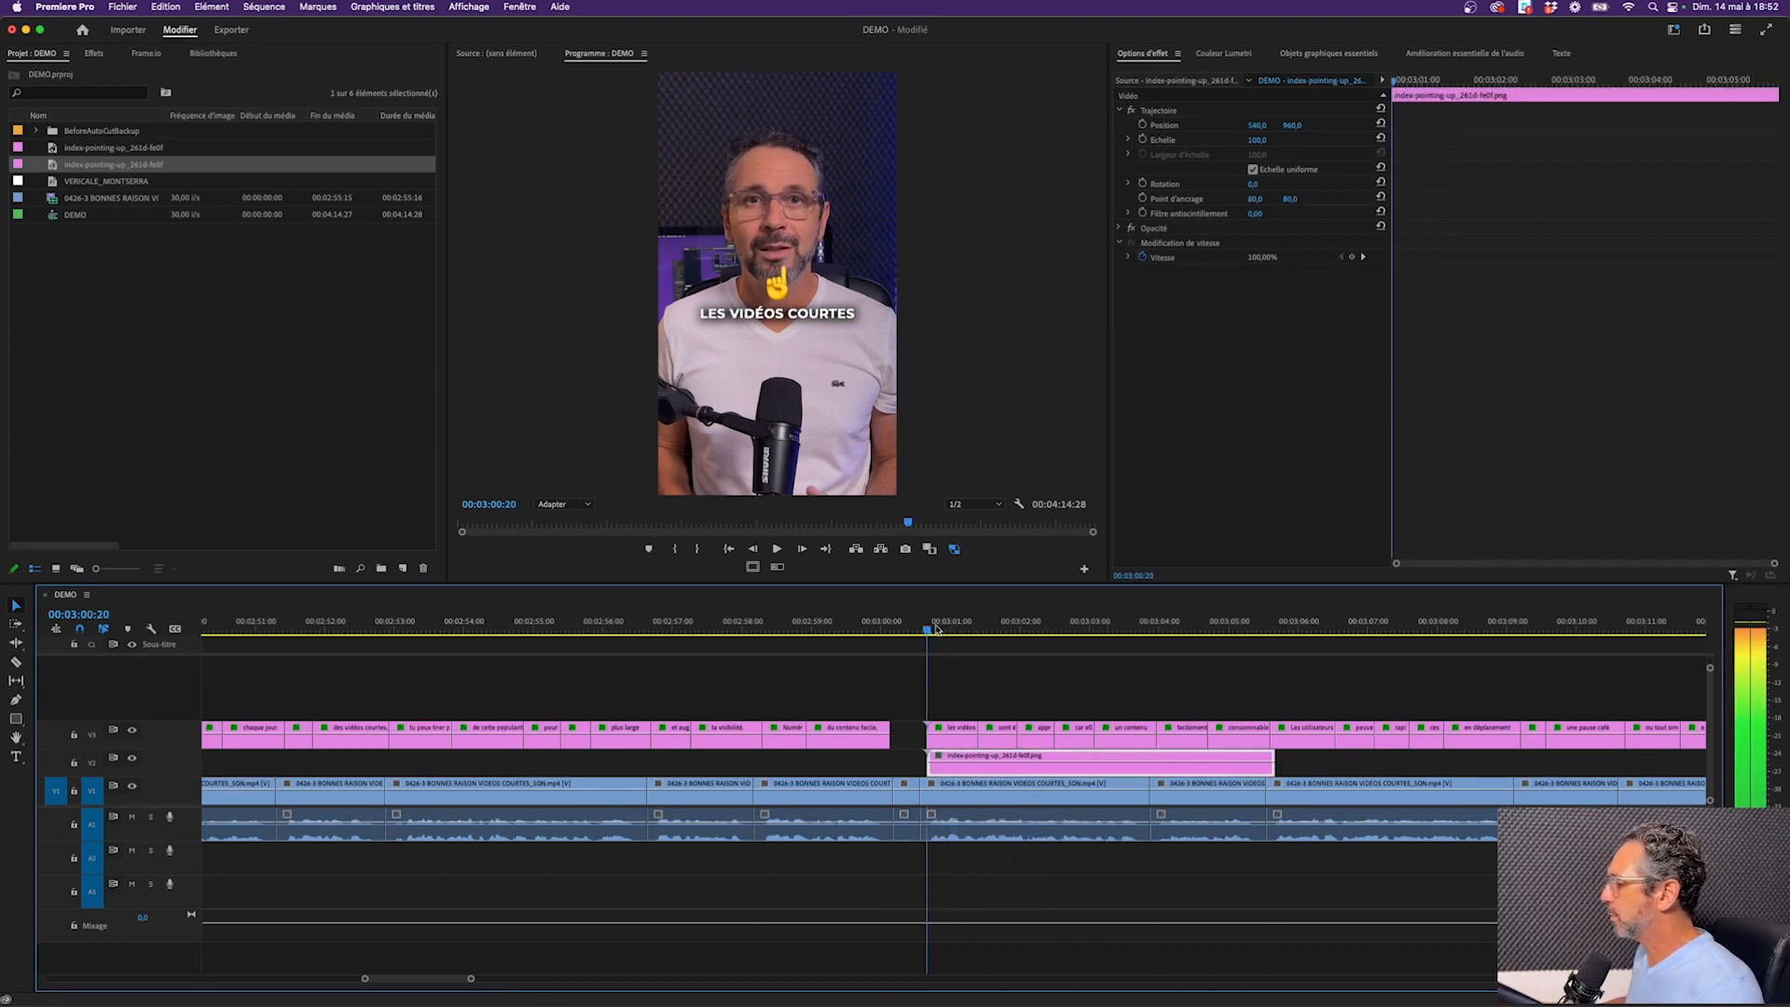
{"action": "right_click", "coordinate": [992, 765]}
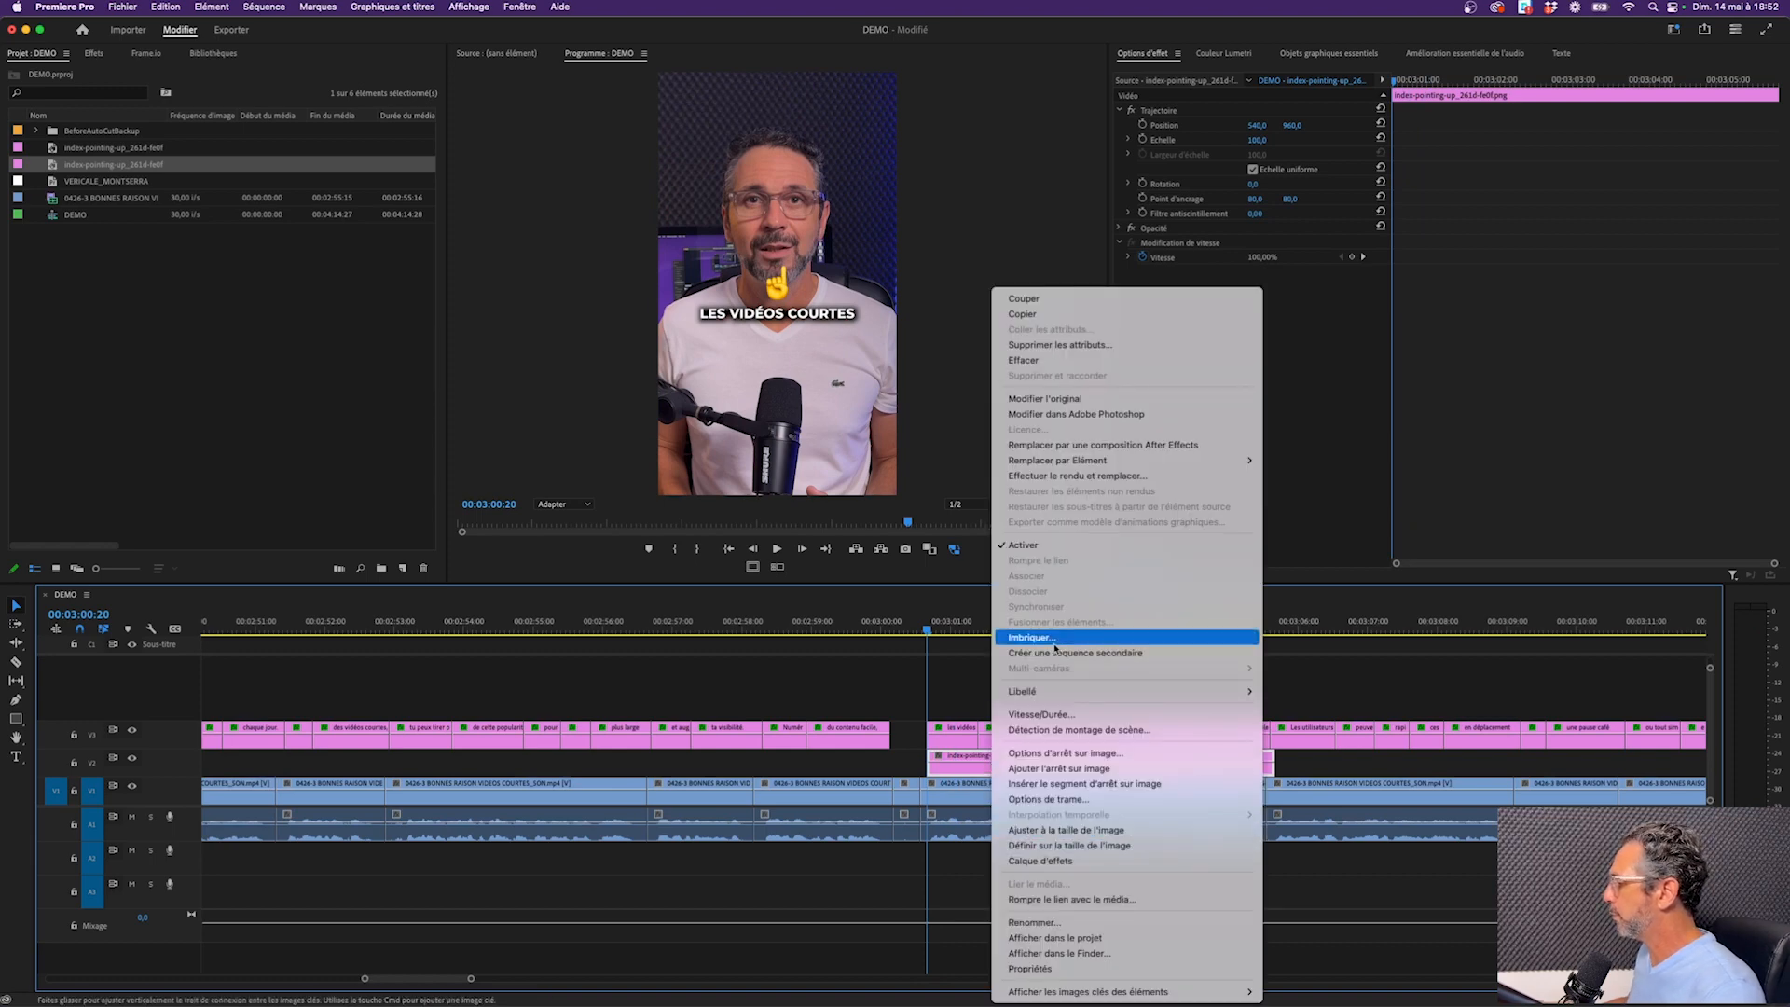
{"action": "mouse_move", "coordinate": [1061, 696]}
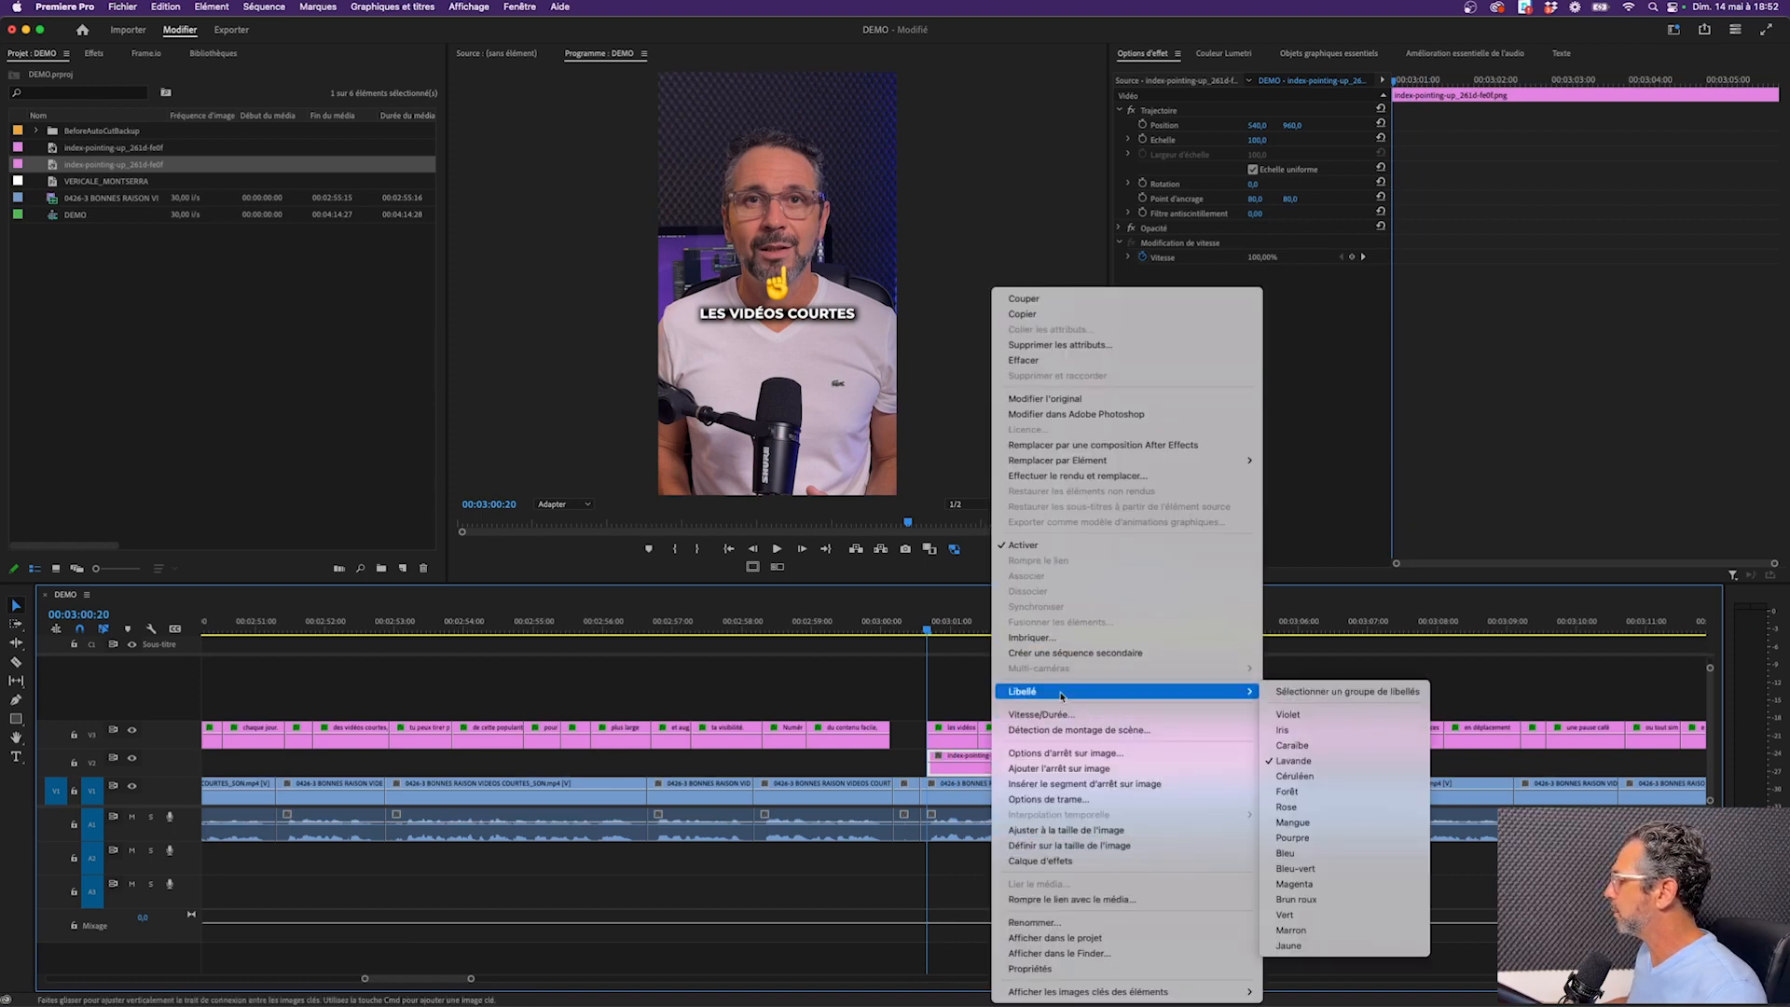
{"action": "left_click", "coordinate": [1290, 715]}
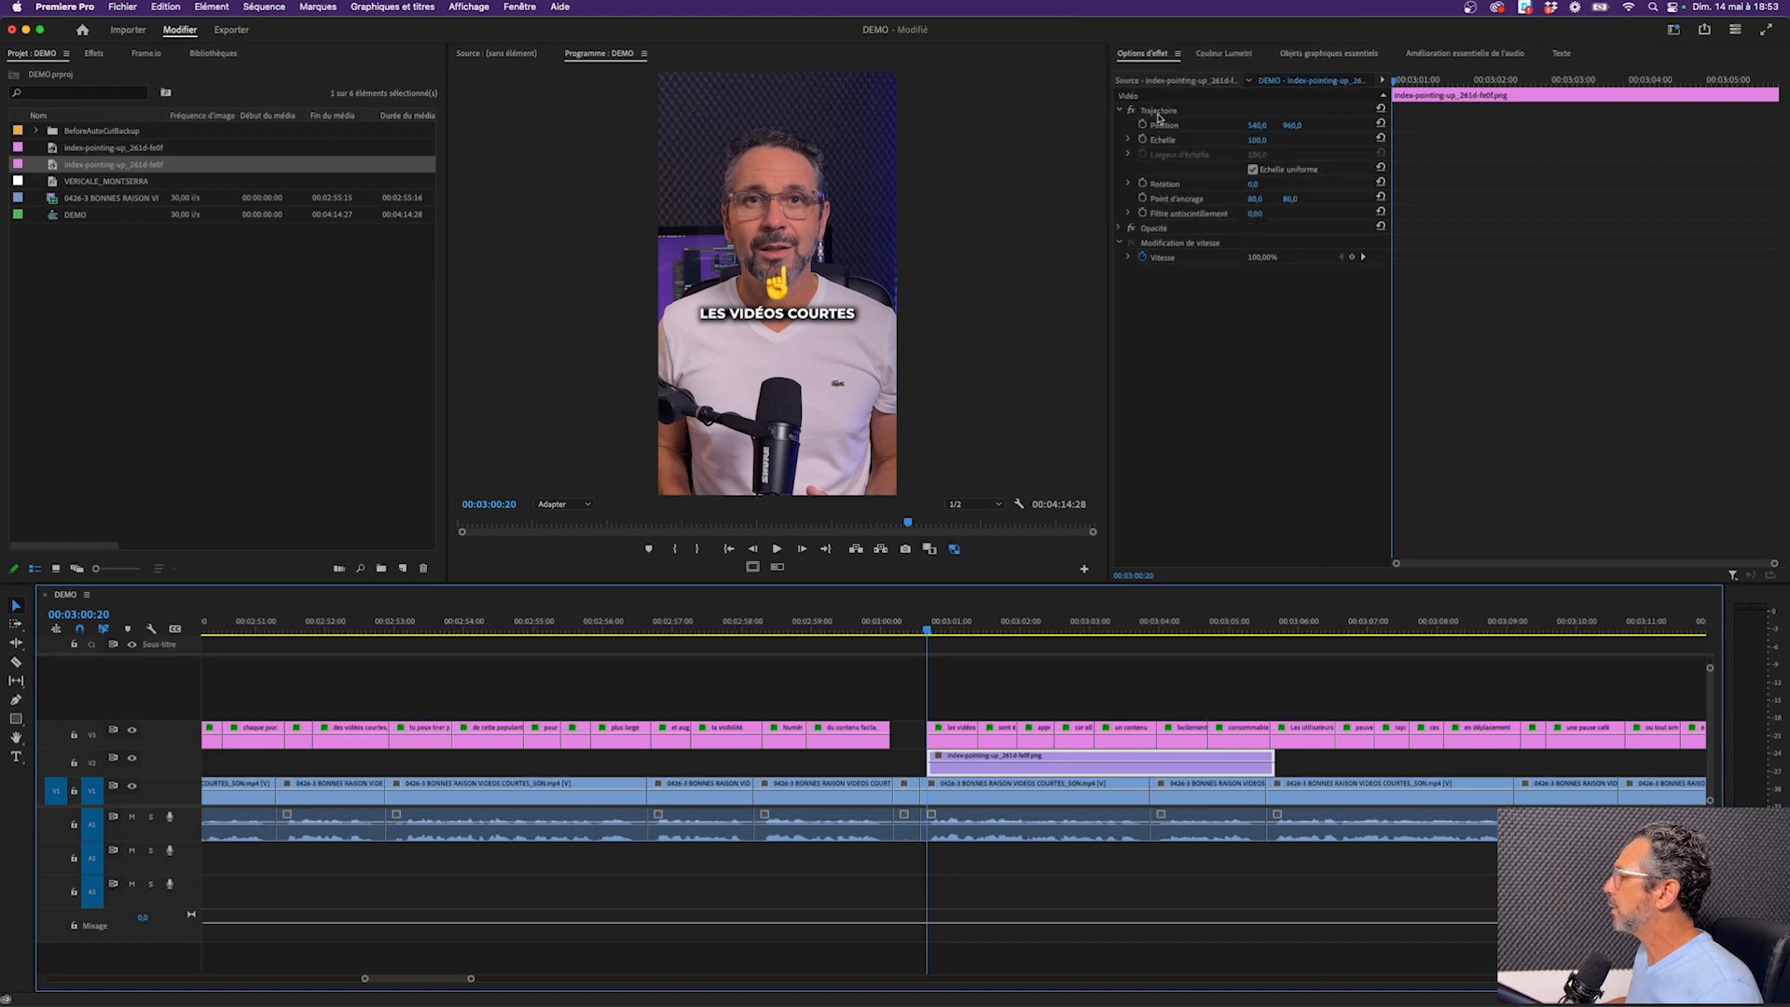
Keyframe the emoji's Position below the caption, from its left end at the clip's start to X about 887 at 00:03:01:07
{"action": "left_click", "coordinate": [1158, 110]}
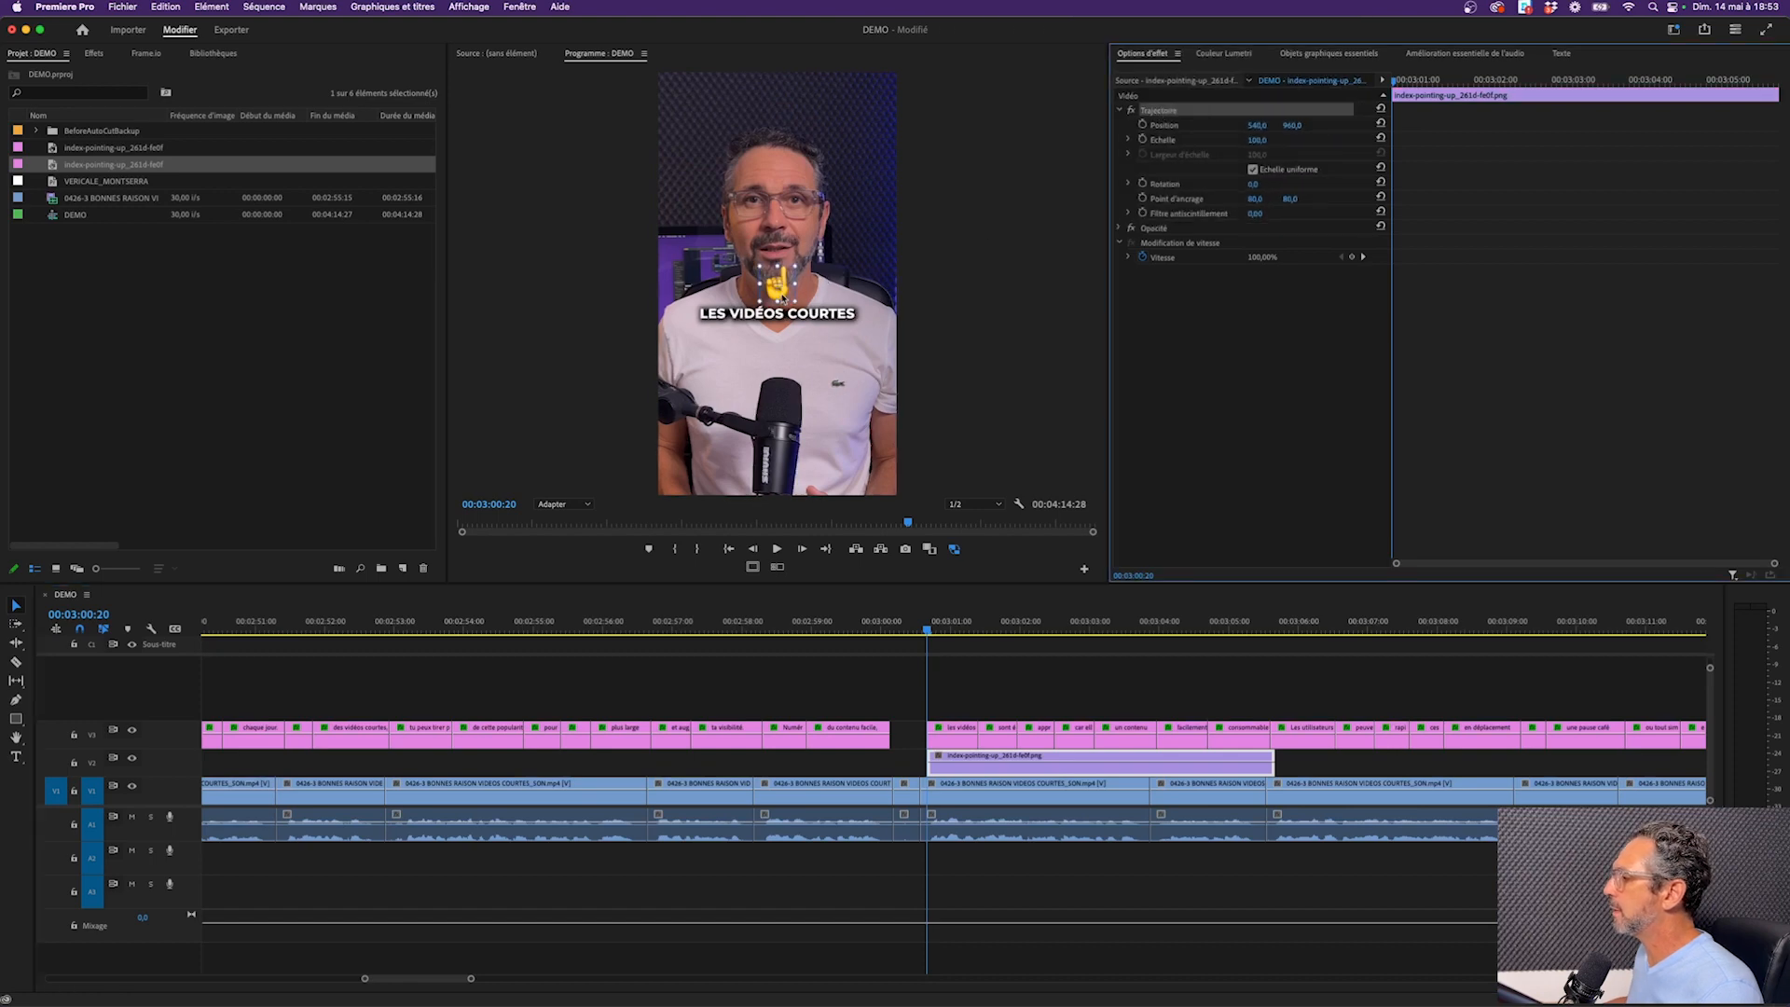
{"action": "left_click_drag", "start_coordinate": [777, 292], "coordinate": [706, 358]}
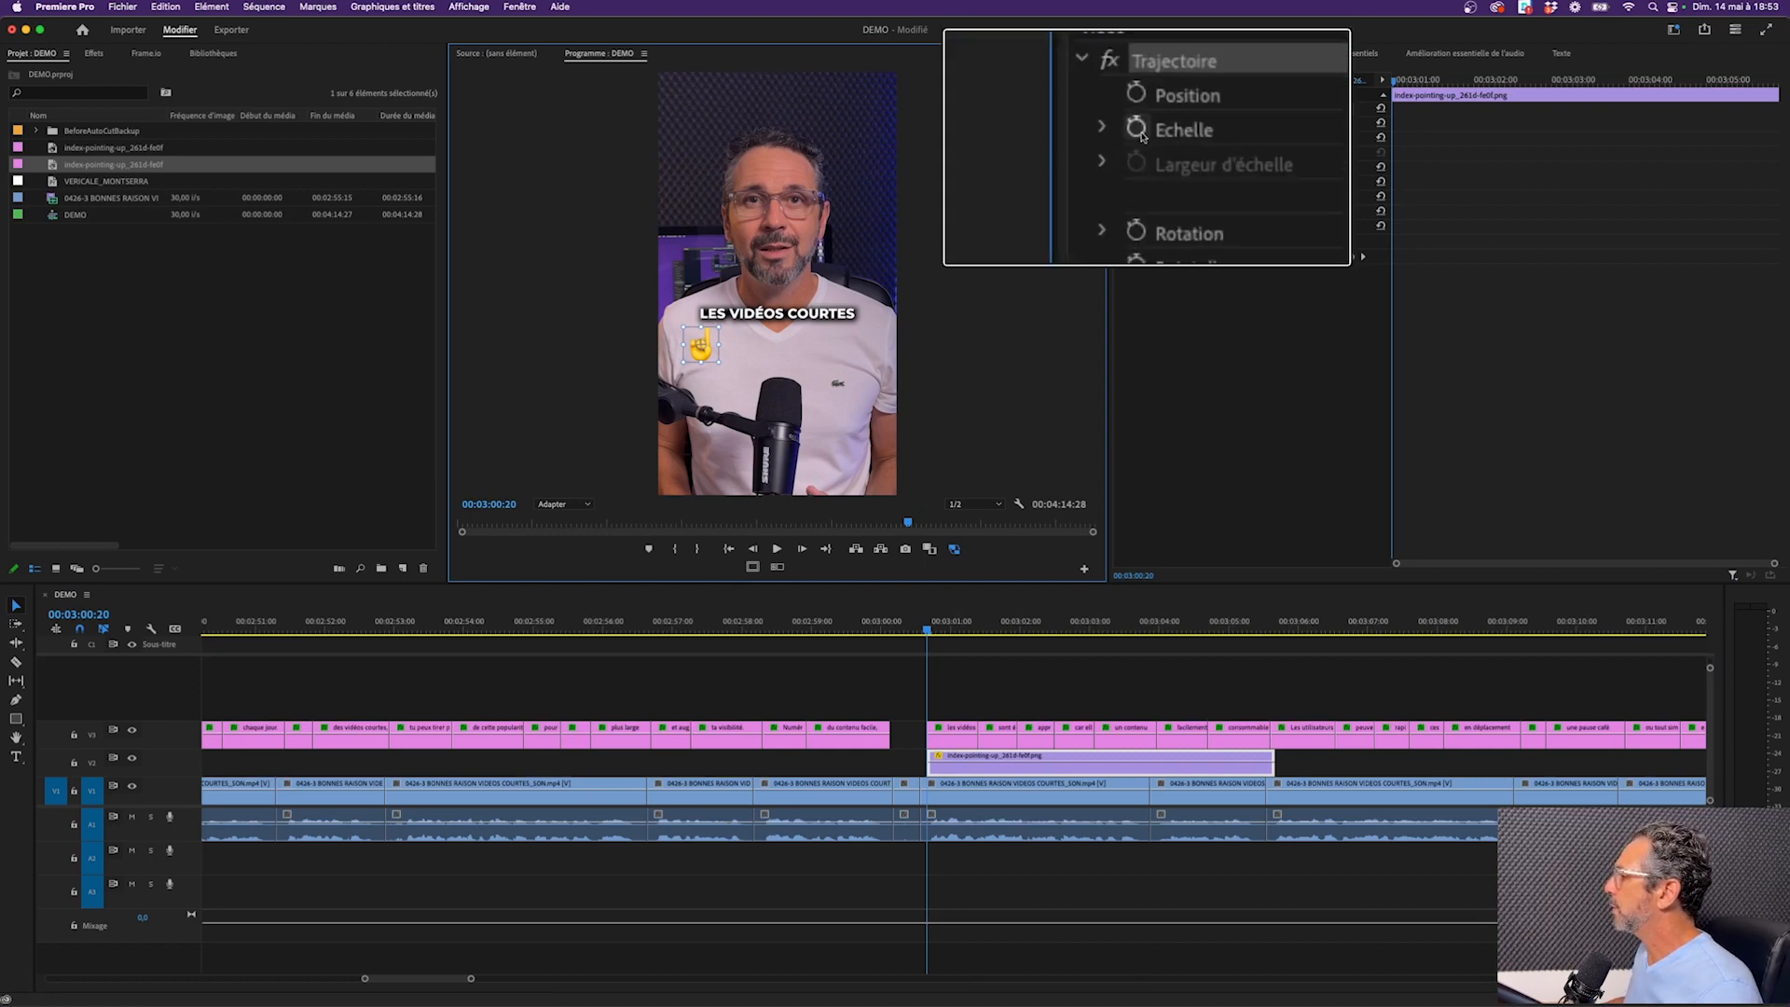
{"action": "left_click", "coordinate": [1137, 96]}
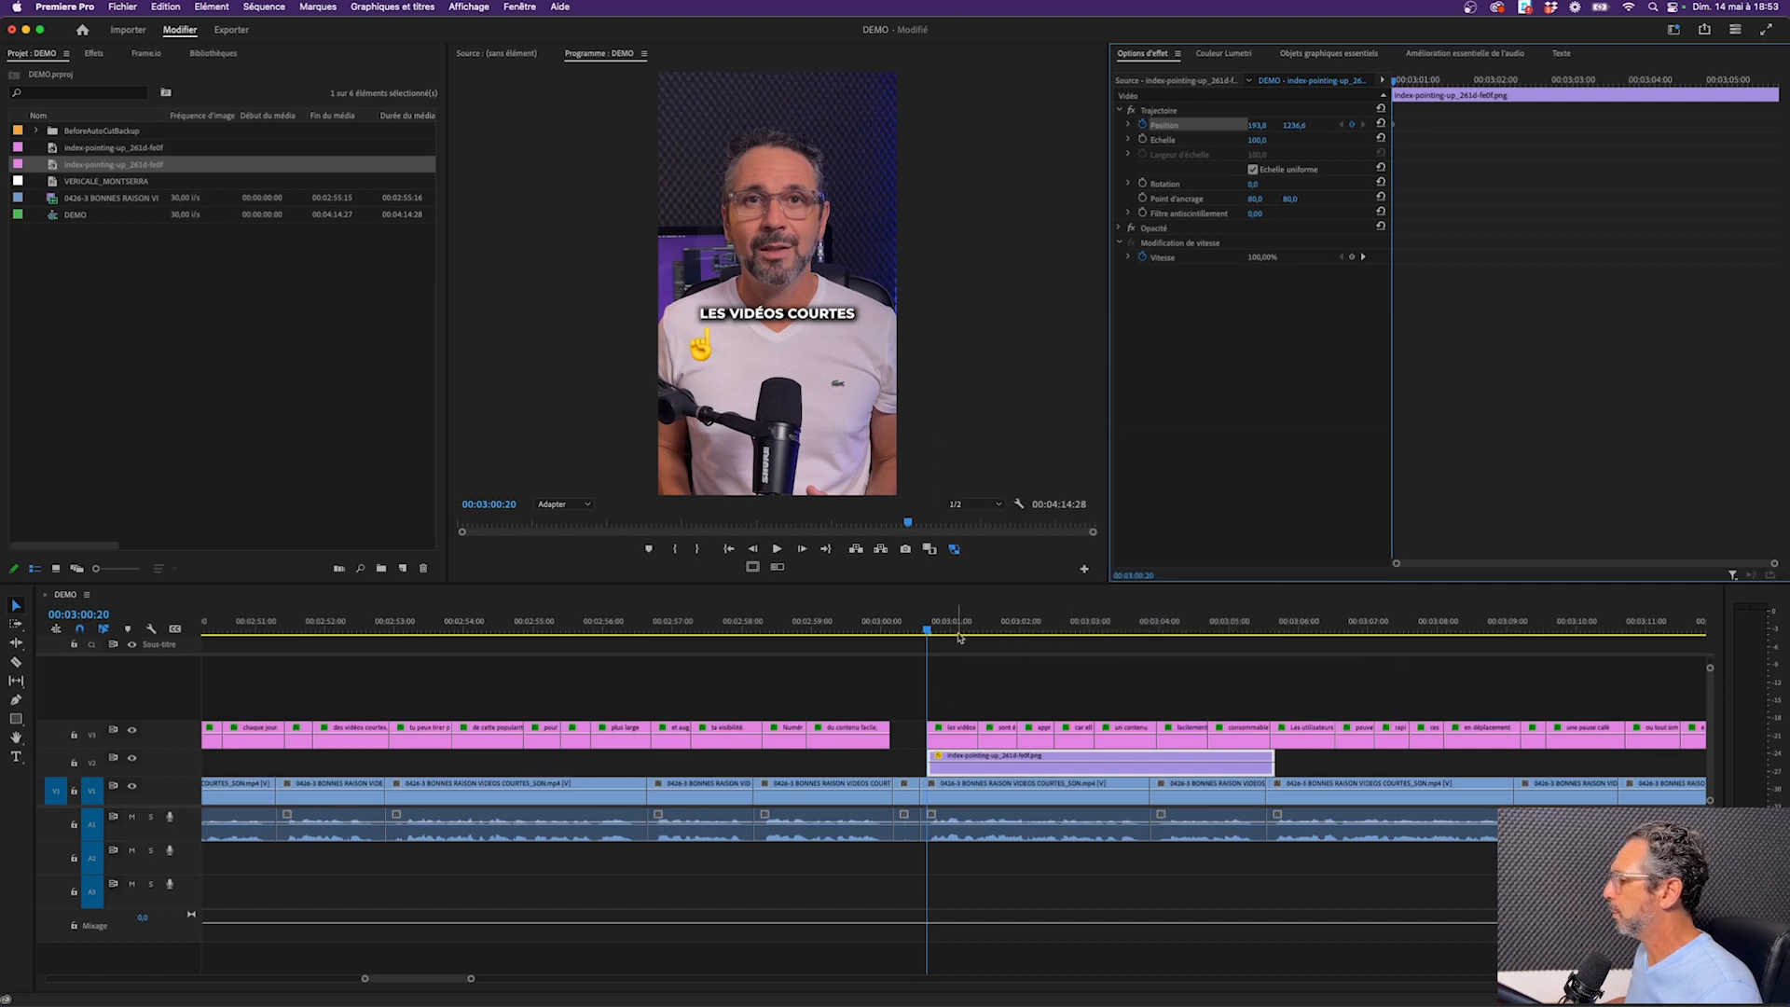
{"action": "left_click_drag", "start_coordinate": [928, 633], "coordinate": [967, 634]}
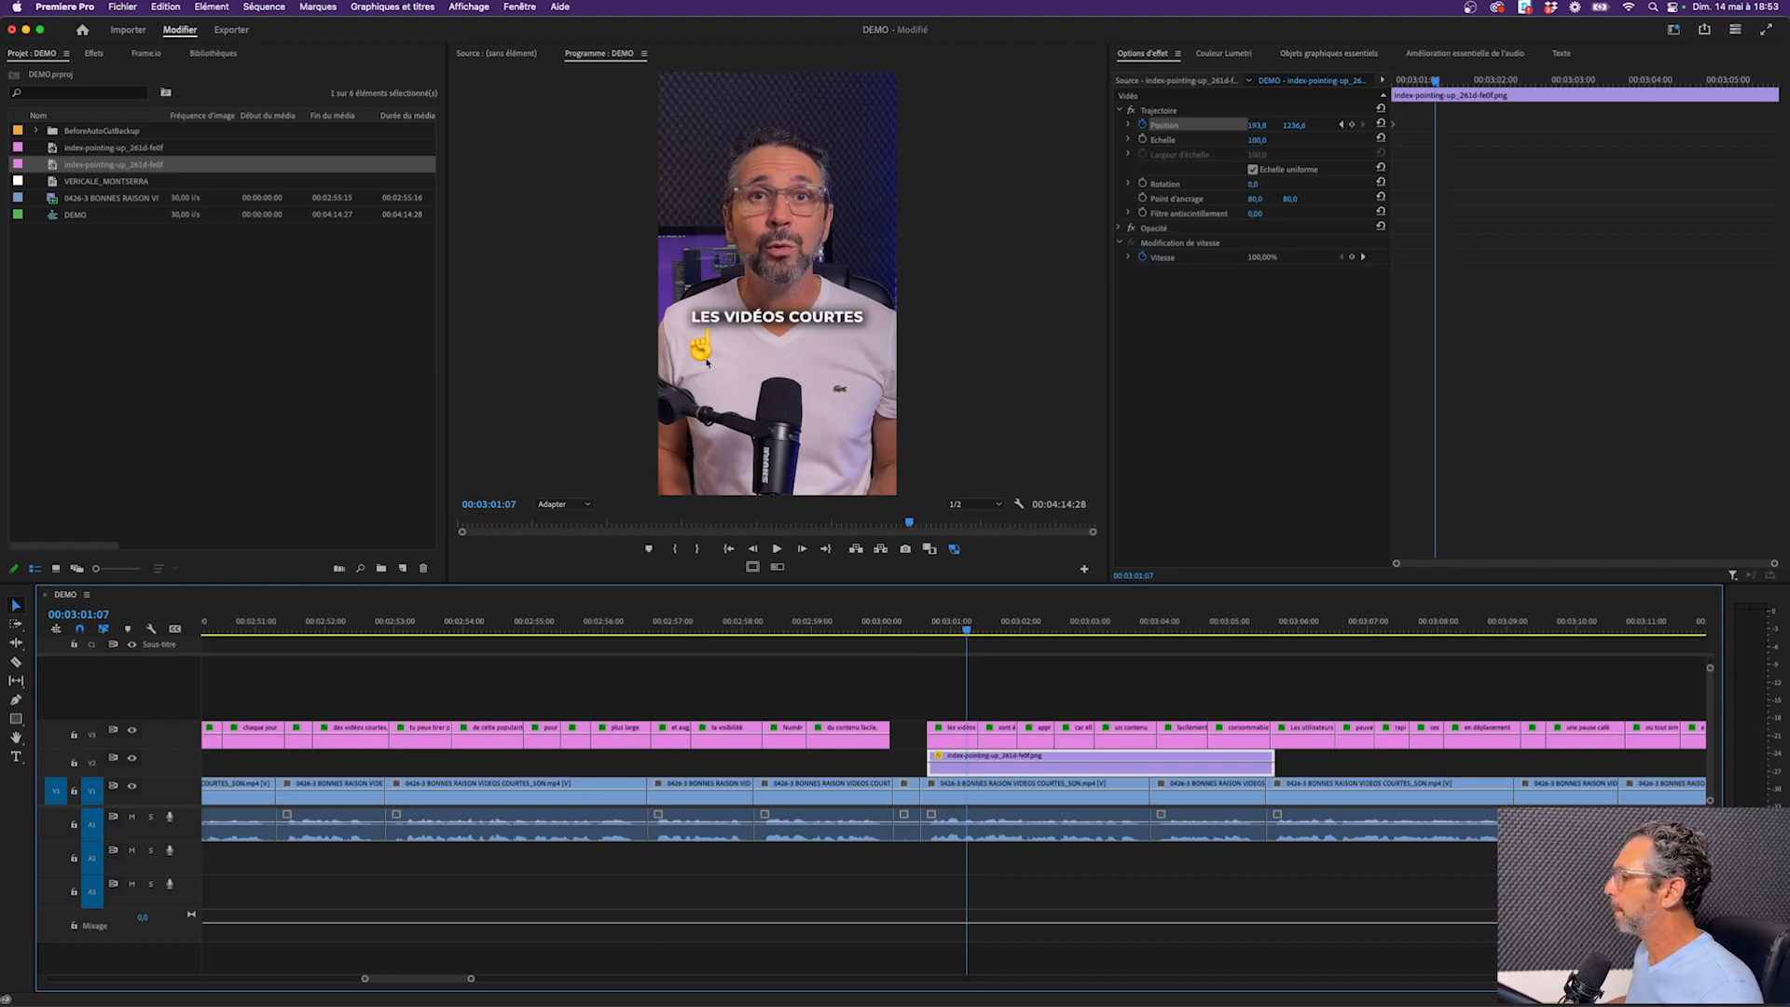
{"action": "left_click_drag", "start_coordinate": [1255, 125], "coordinate": [1786, 125]}
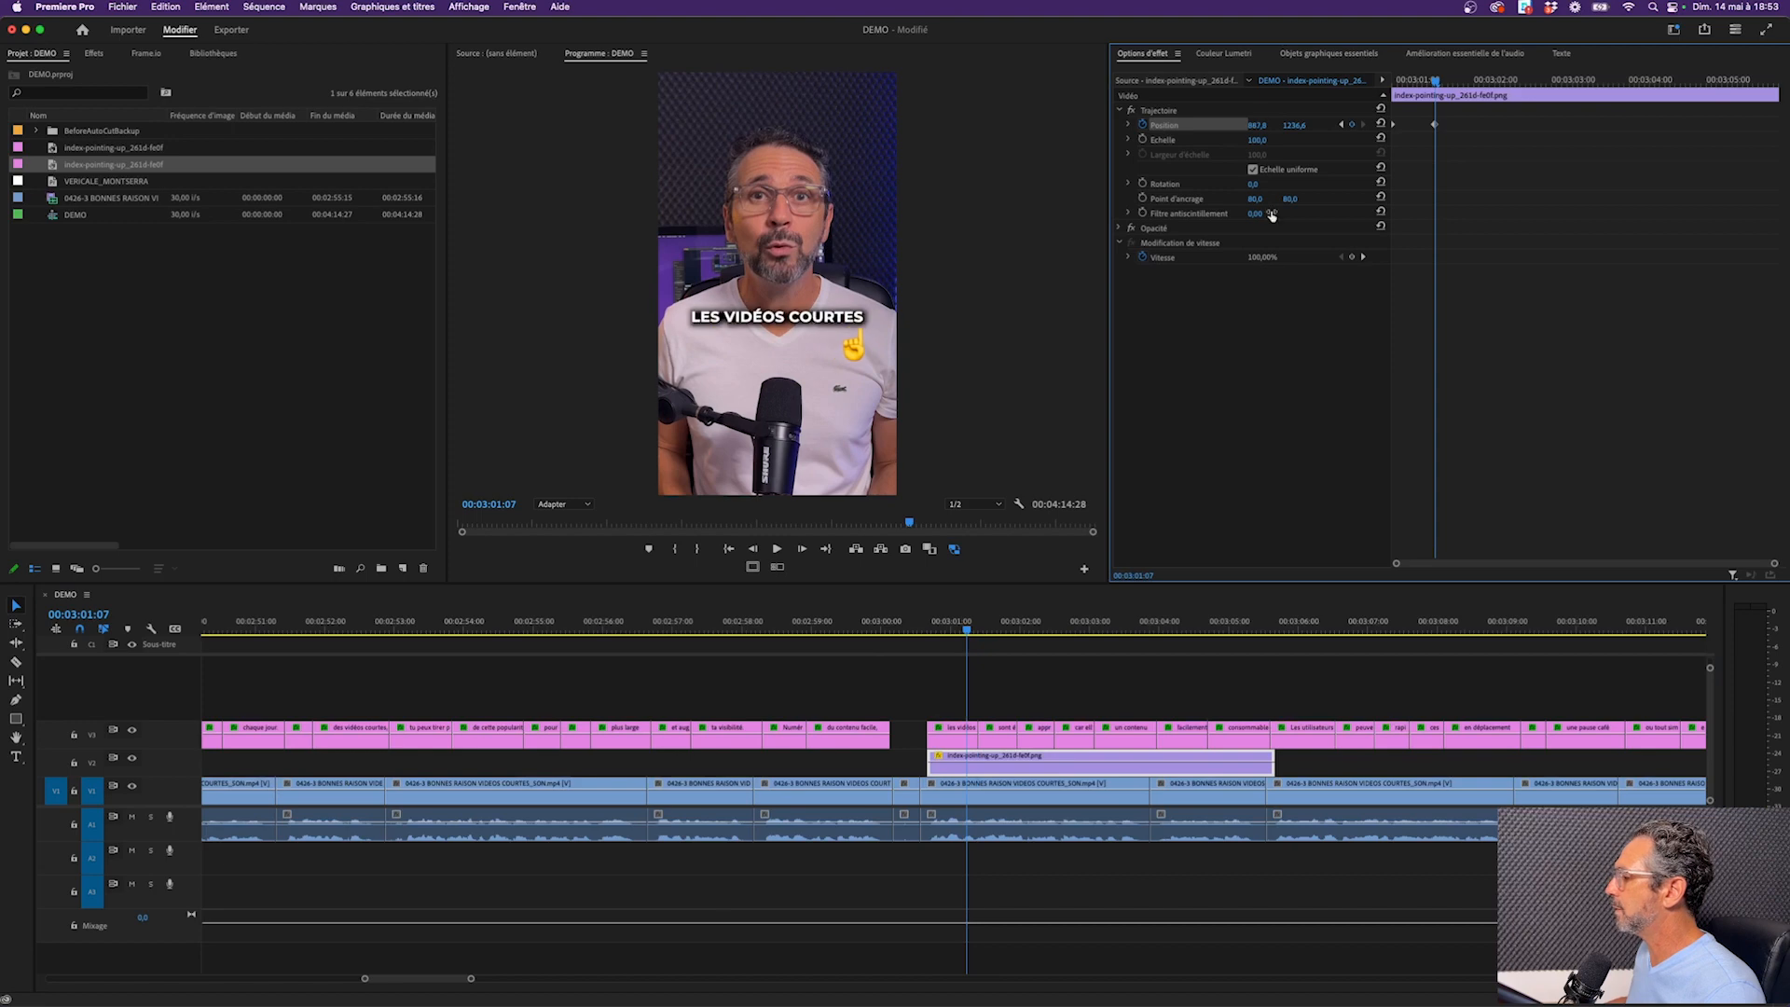
Trim the emoji clip to the end of the caption "Les vidéos courtes" and move its second Position keyframe to the clip's end
{"action": "left_click", "coordinate": [1007, 766]}
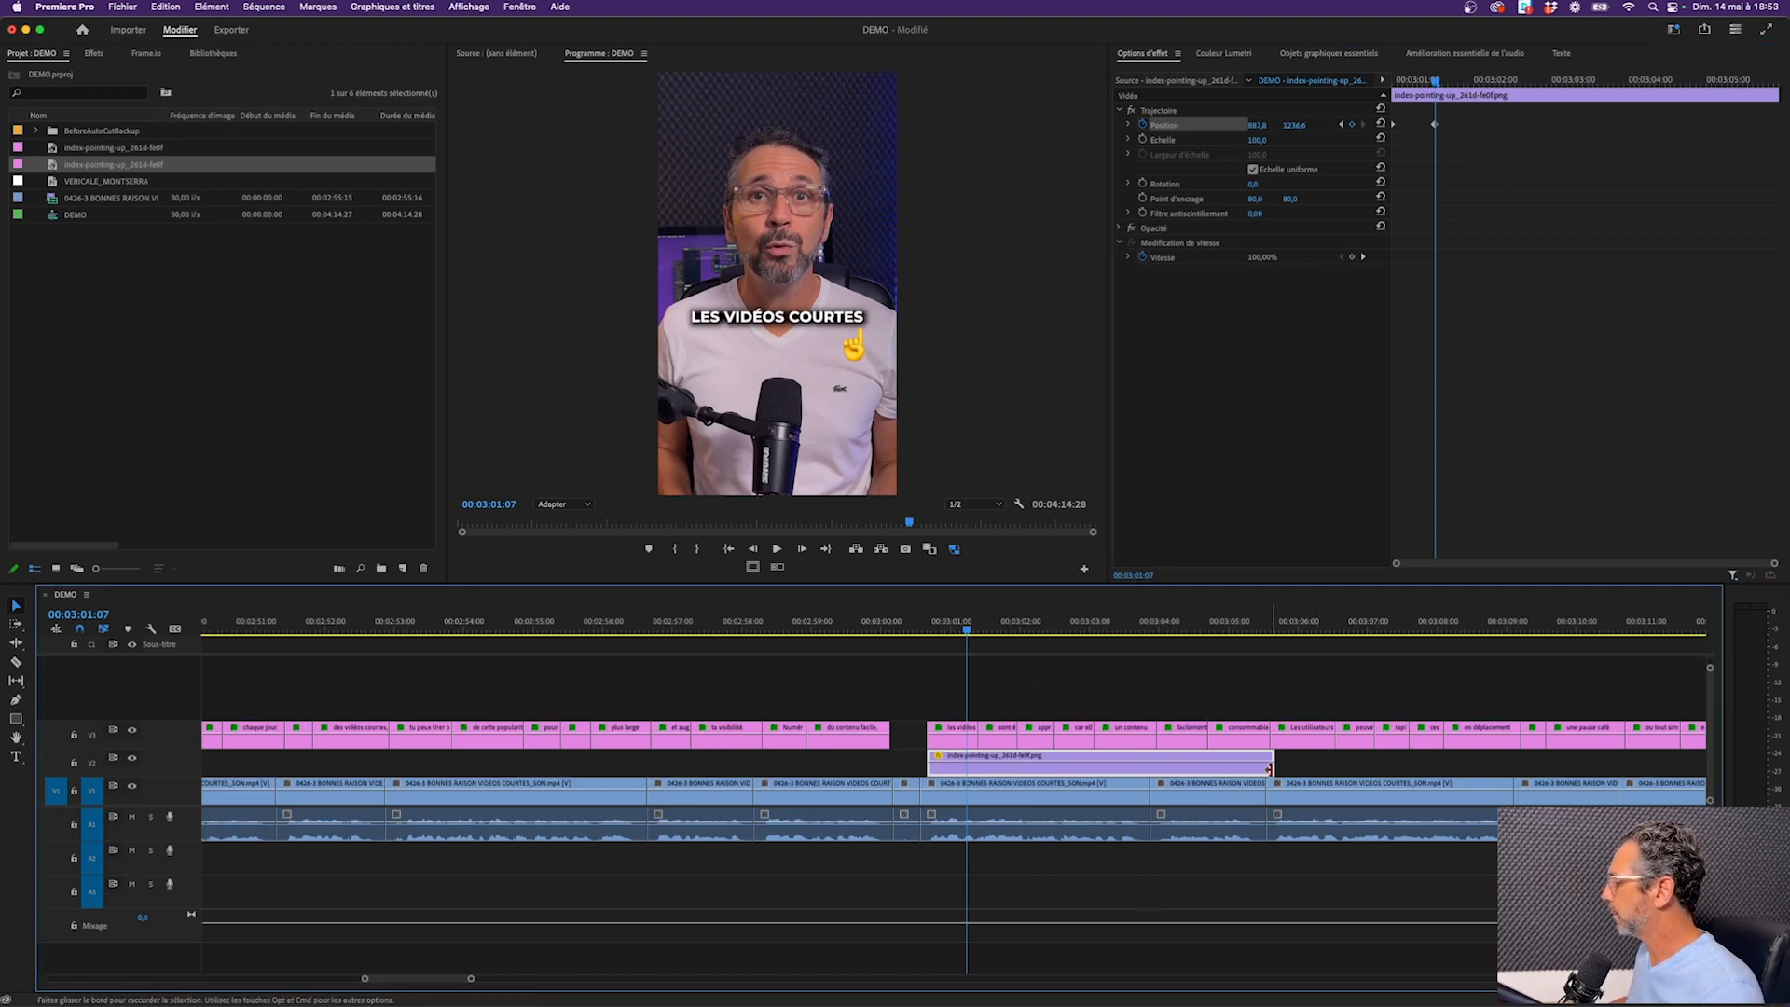
{"action": "left_click_drag", "start_coordinate": [1273, 762], "coordinate": [976, 764]}
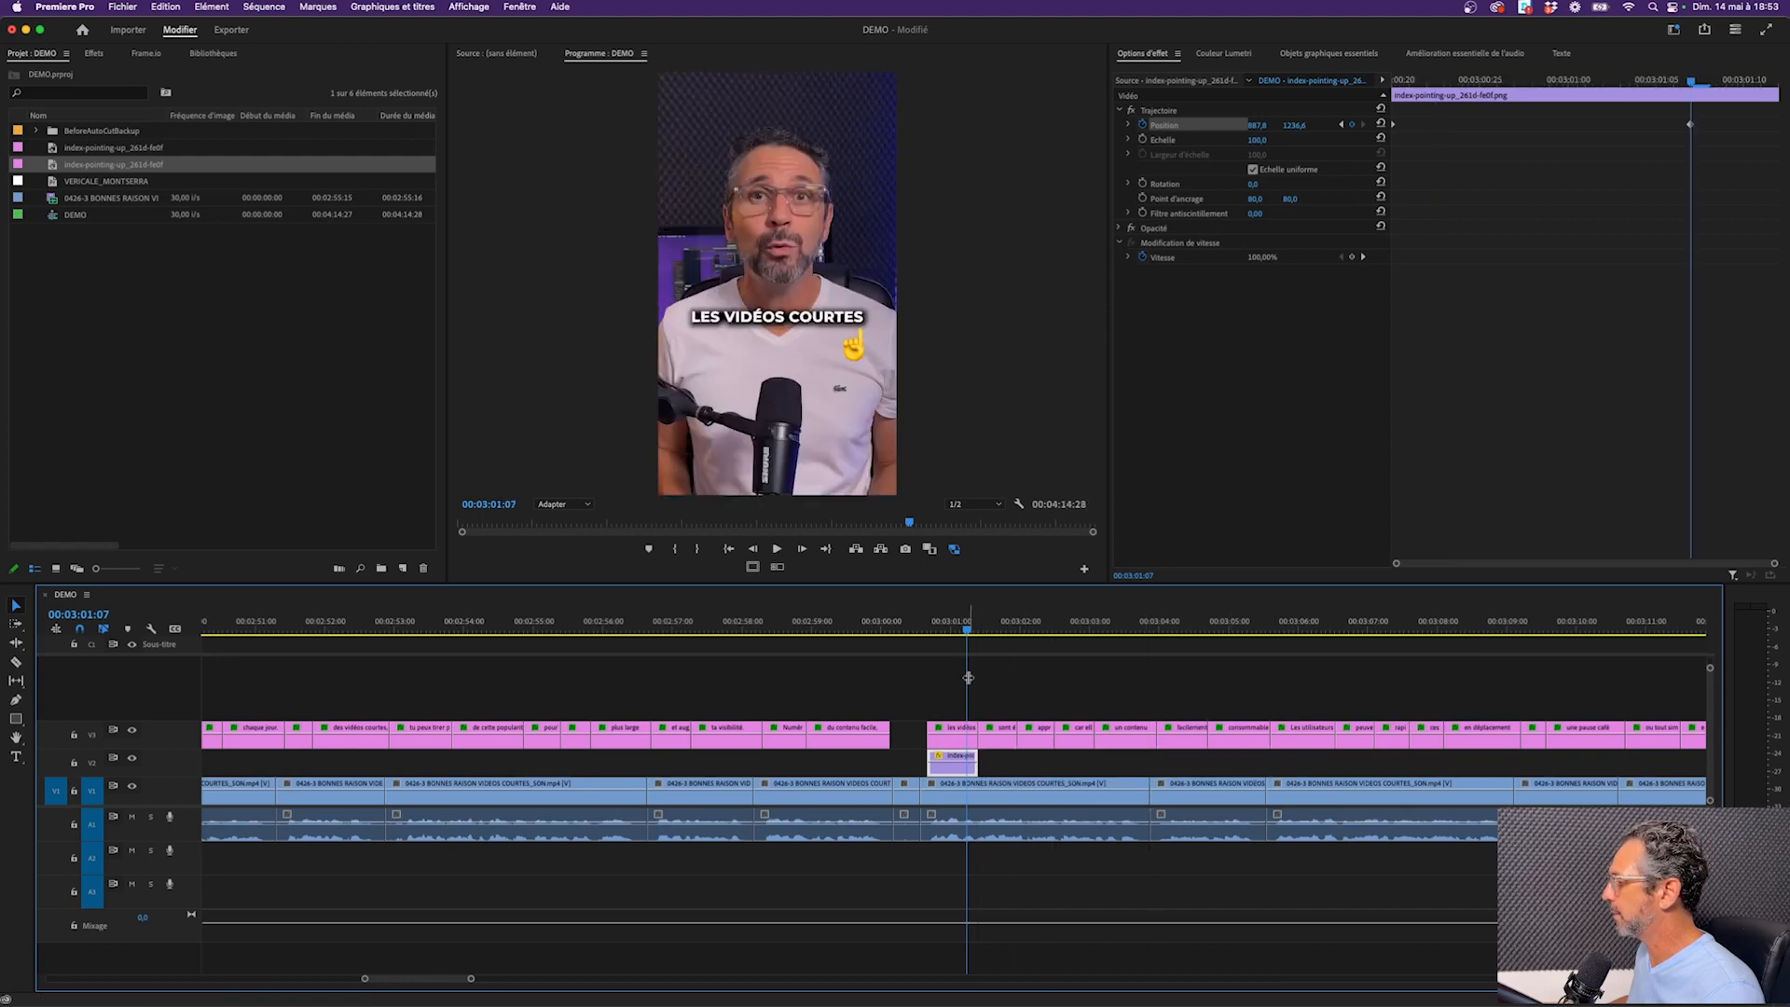
{"action": "left_click", "coordinate": [1692, 128]}
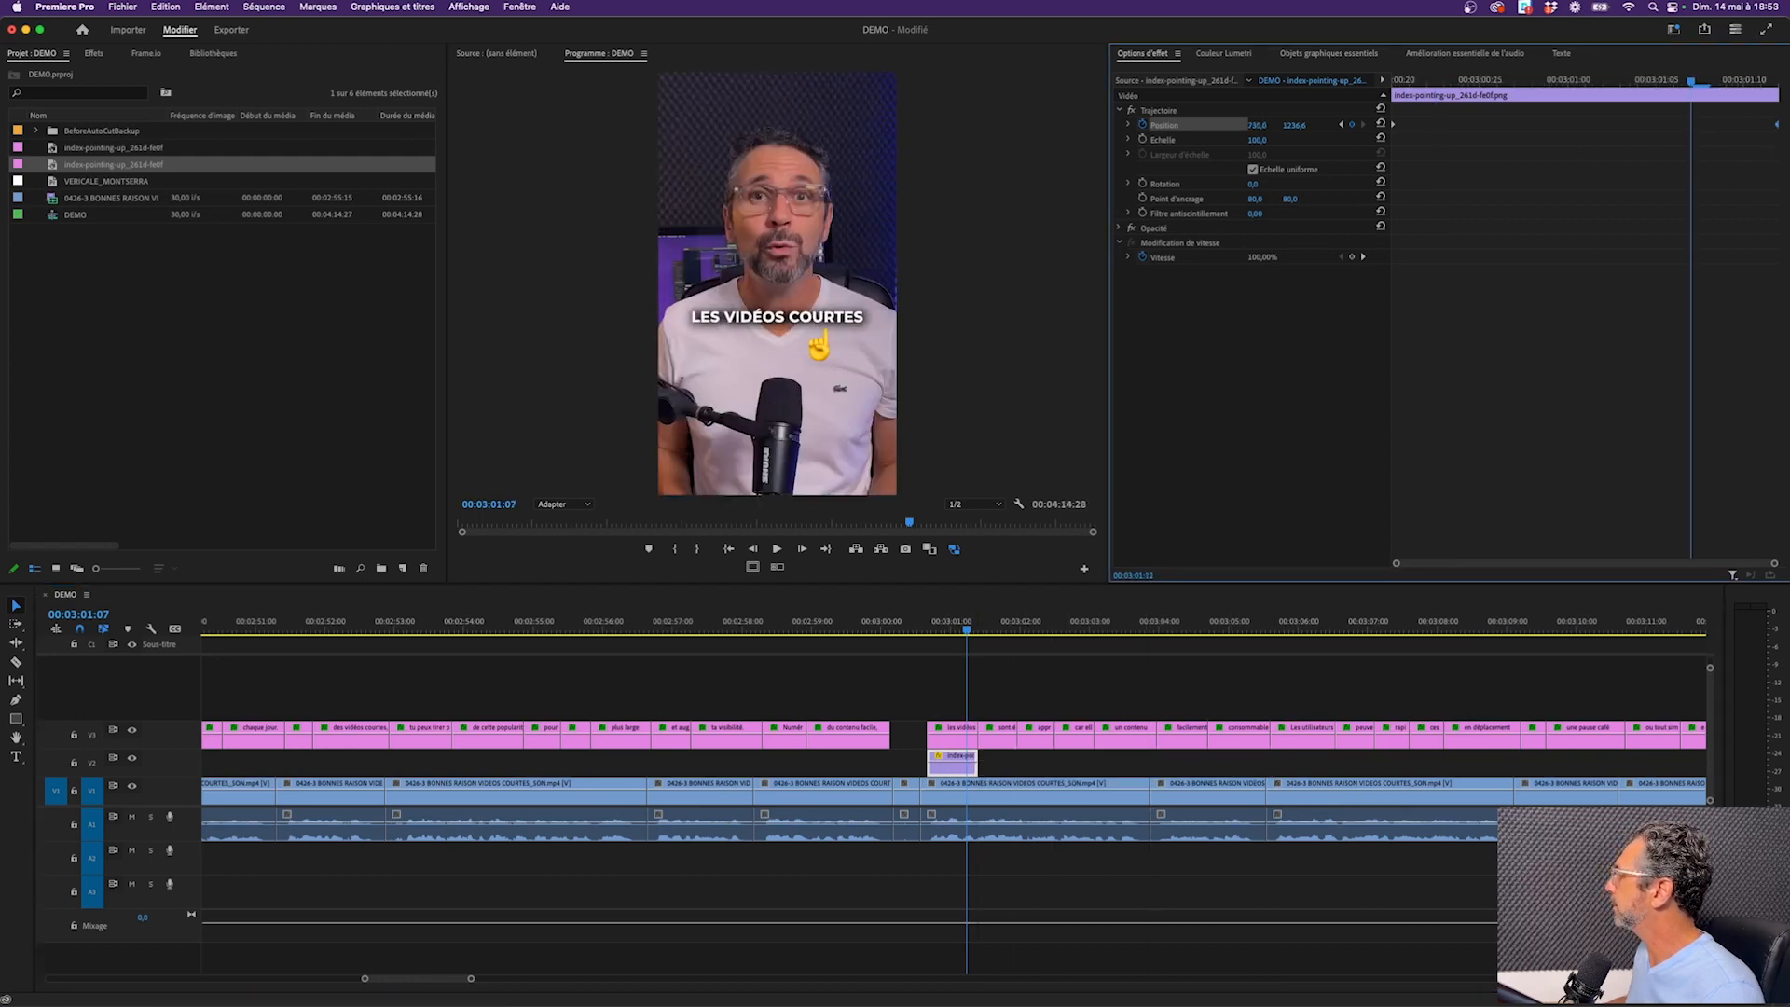
Play from just before the caption "Les vidéos courtes" to check the finger emoji's slide beneath the text
{"action": "left_click", "coordinate": [918, 627]}
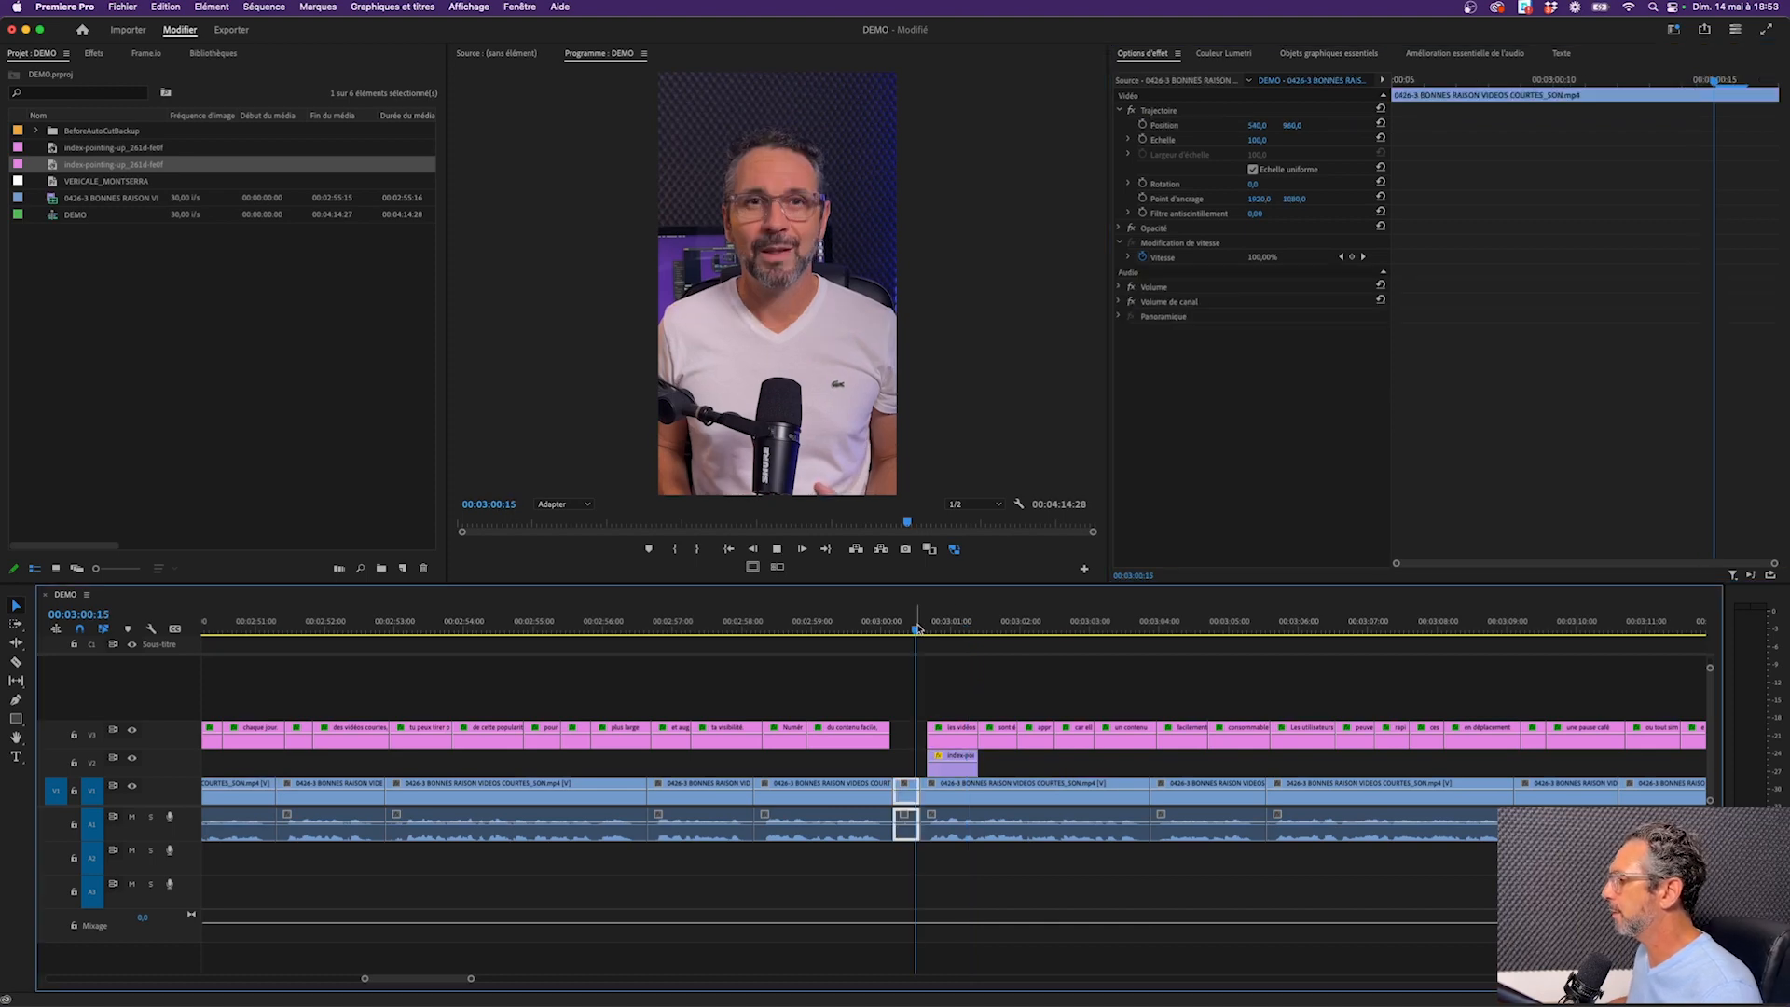
{"action": "key", "text": "space"}
{"action": "left_click", "coordinate": [921, 632]}
{"action": "key", "text": "space"}
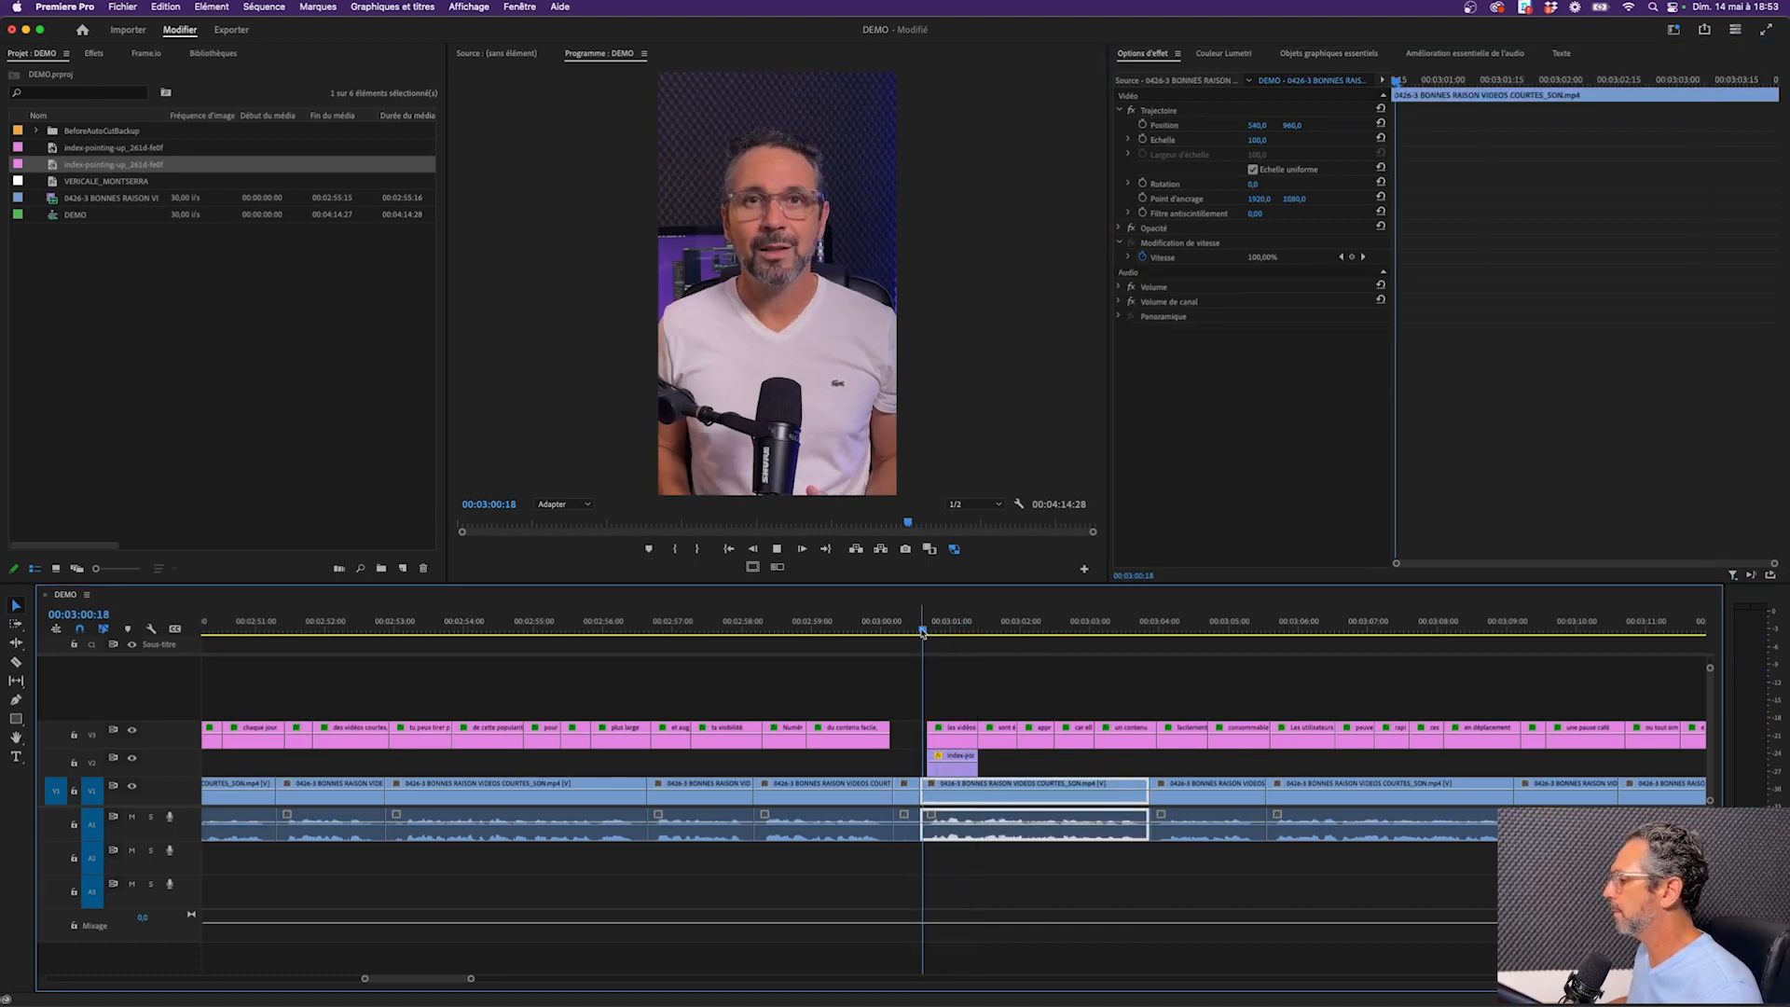
{"action": "left_click", "coordinate": [941, 656]}
{"action": "key", "text": "space"}
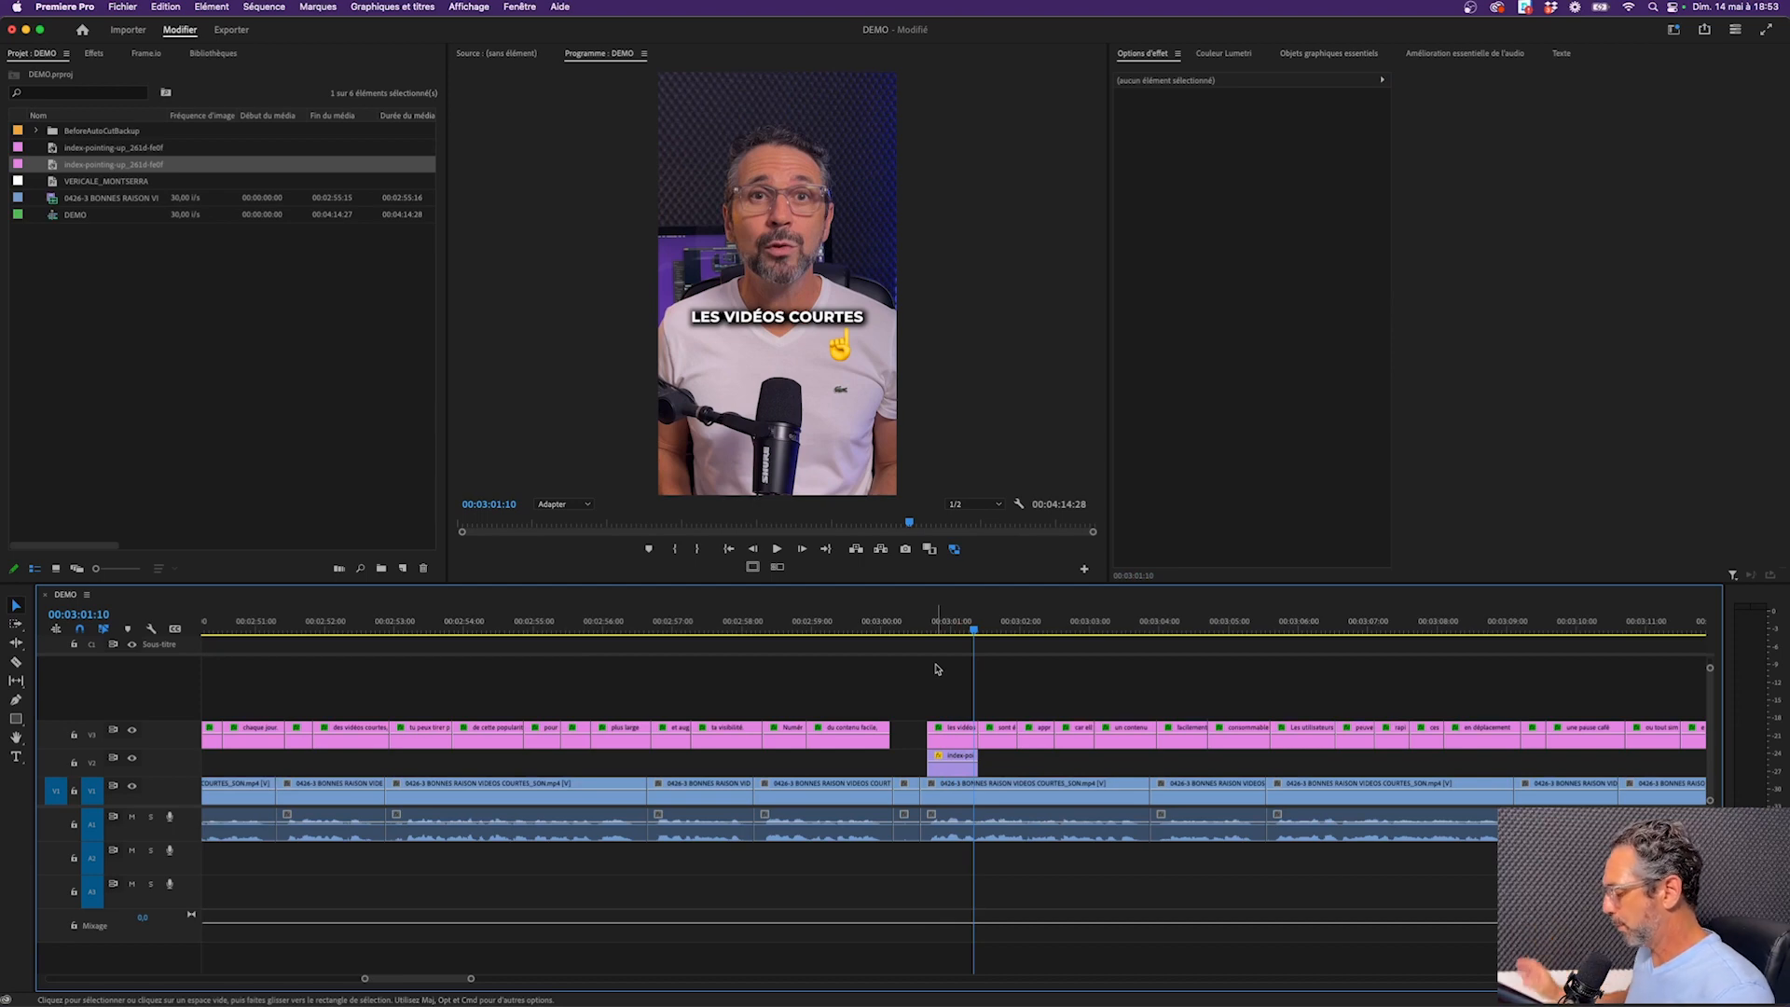
Nest the "Les vidéos courtes" caption graphic and the finger emoji clip into a sequence named ANimation_Doigt
{"action": "left_click", "coordinate": [952, 631]}
{"action": "key", "text": "shift+Left"}
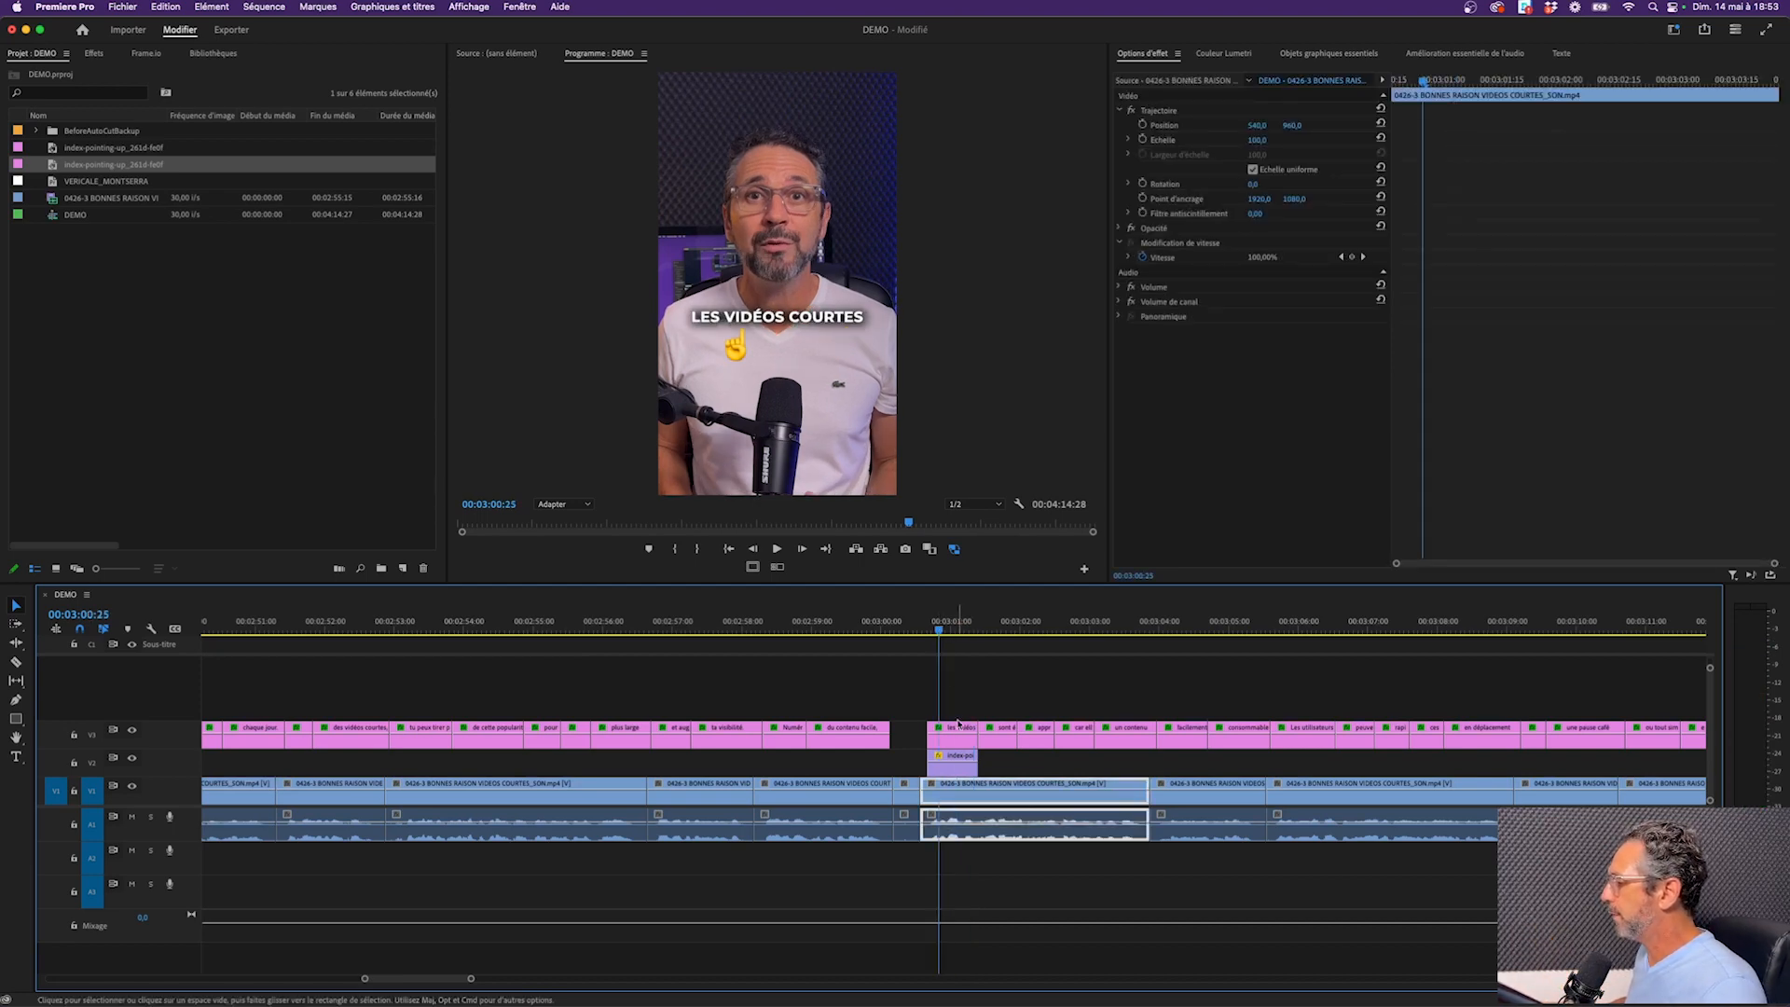
{"action": "left_click", "coordinate": [958, 743]}
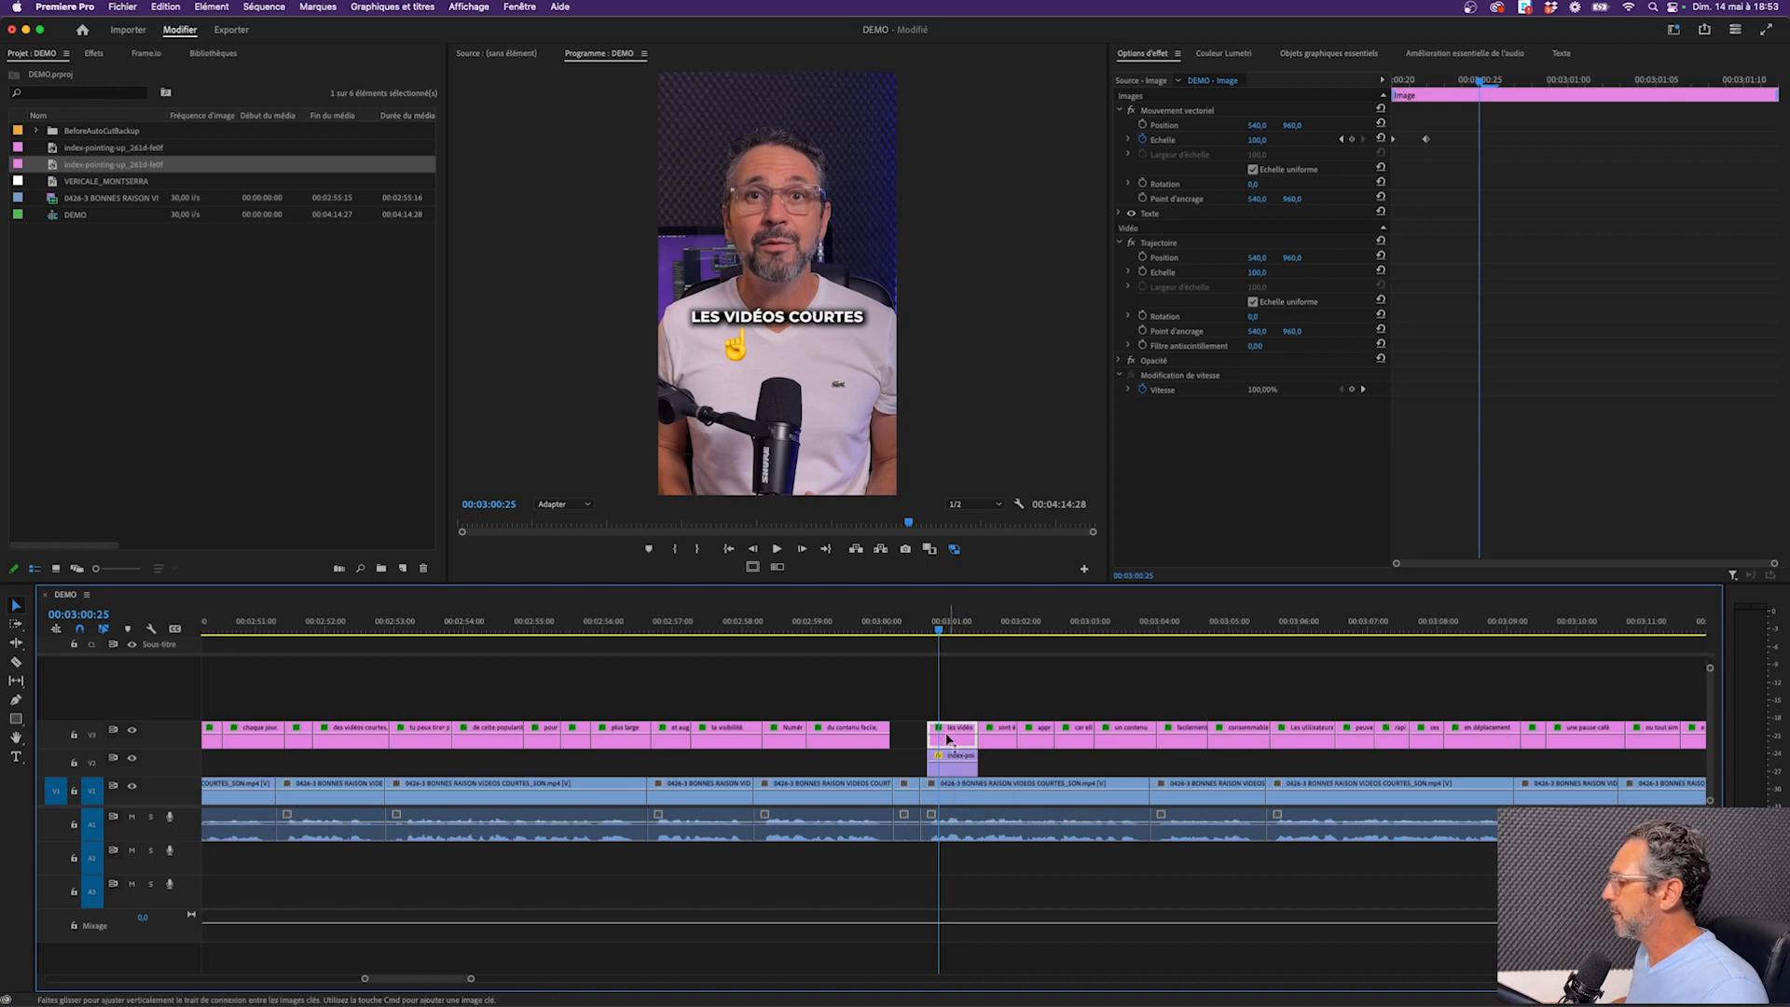
{"action": "left_click", "coordinate": [914, 687]}
{"action": "left_click_drag", "start_coordinate": [915, 685], "coordinate": [948, 770]}
{"action": "right_click", "coordinate": [949, 770]}
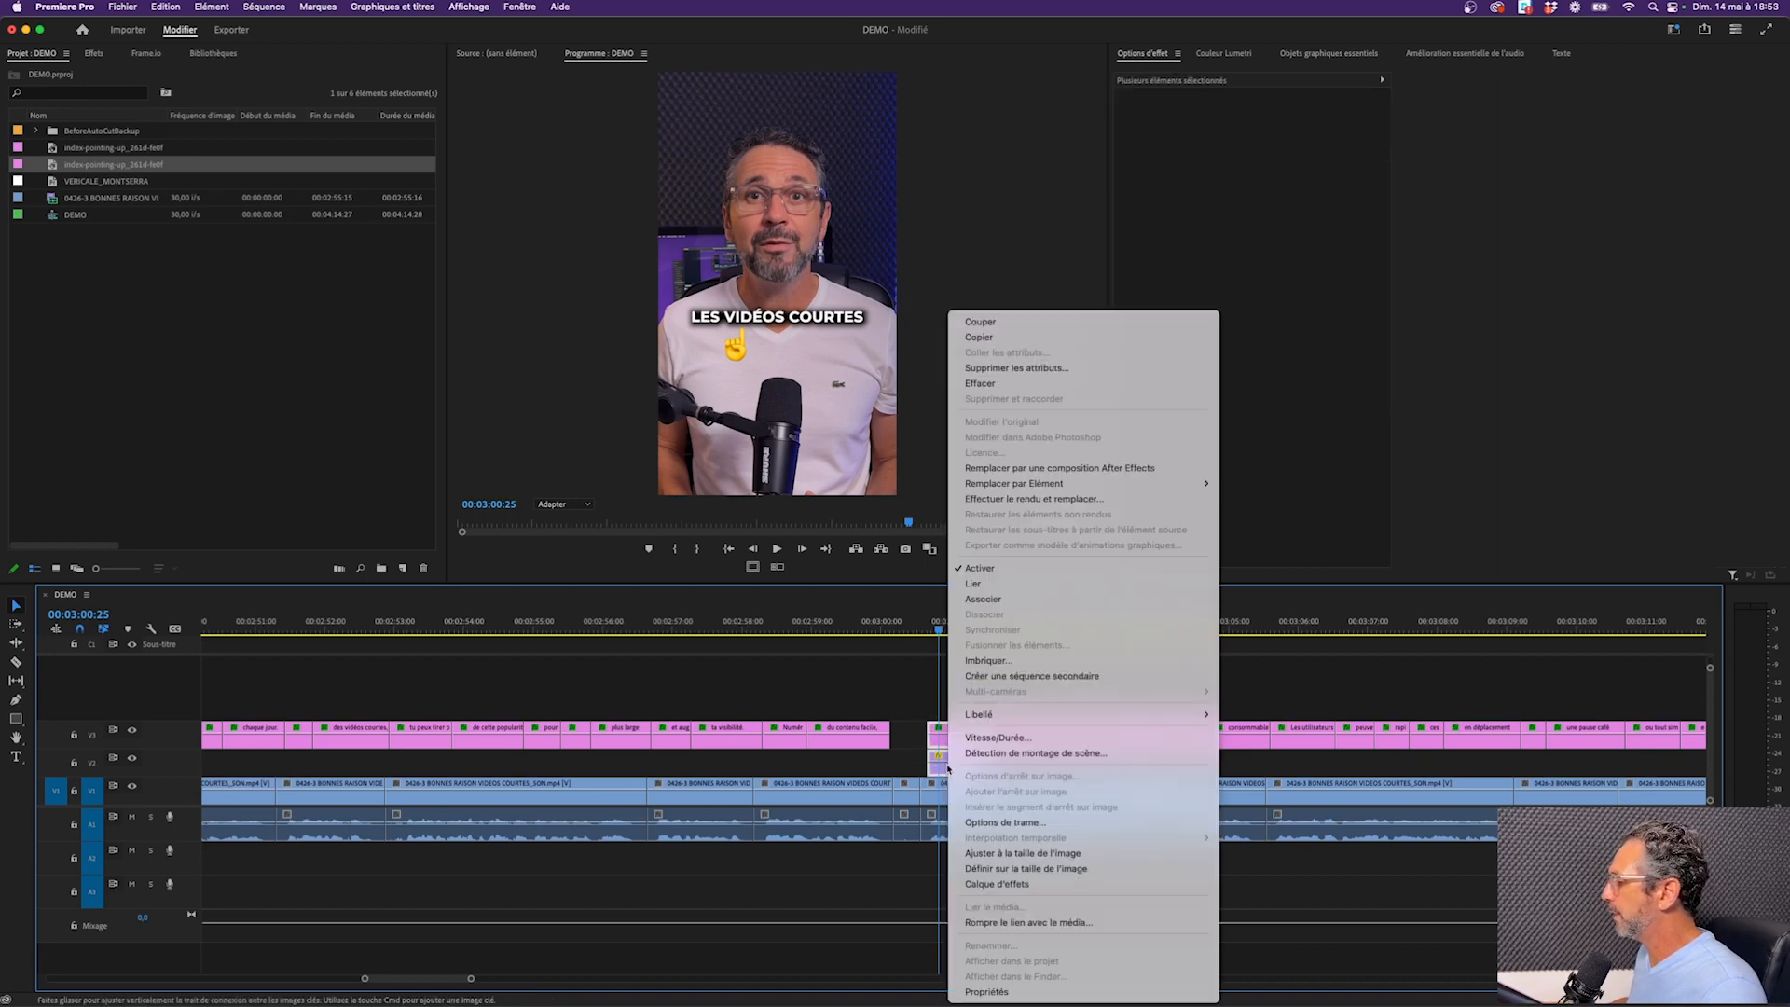
{"action": "left_click", "coordinate": [975, 661]}
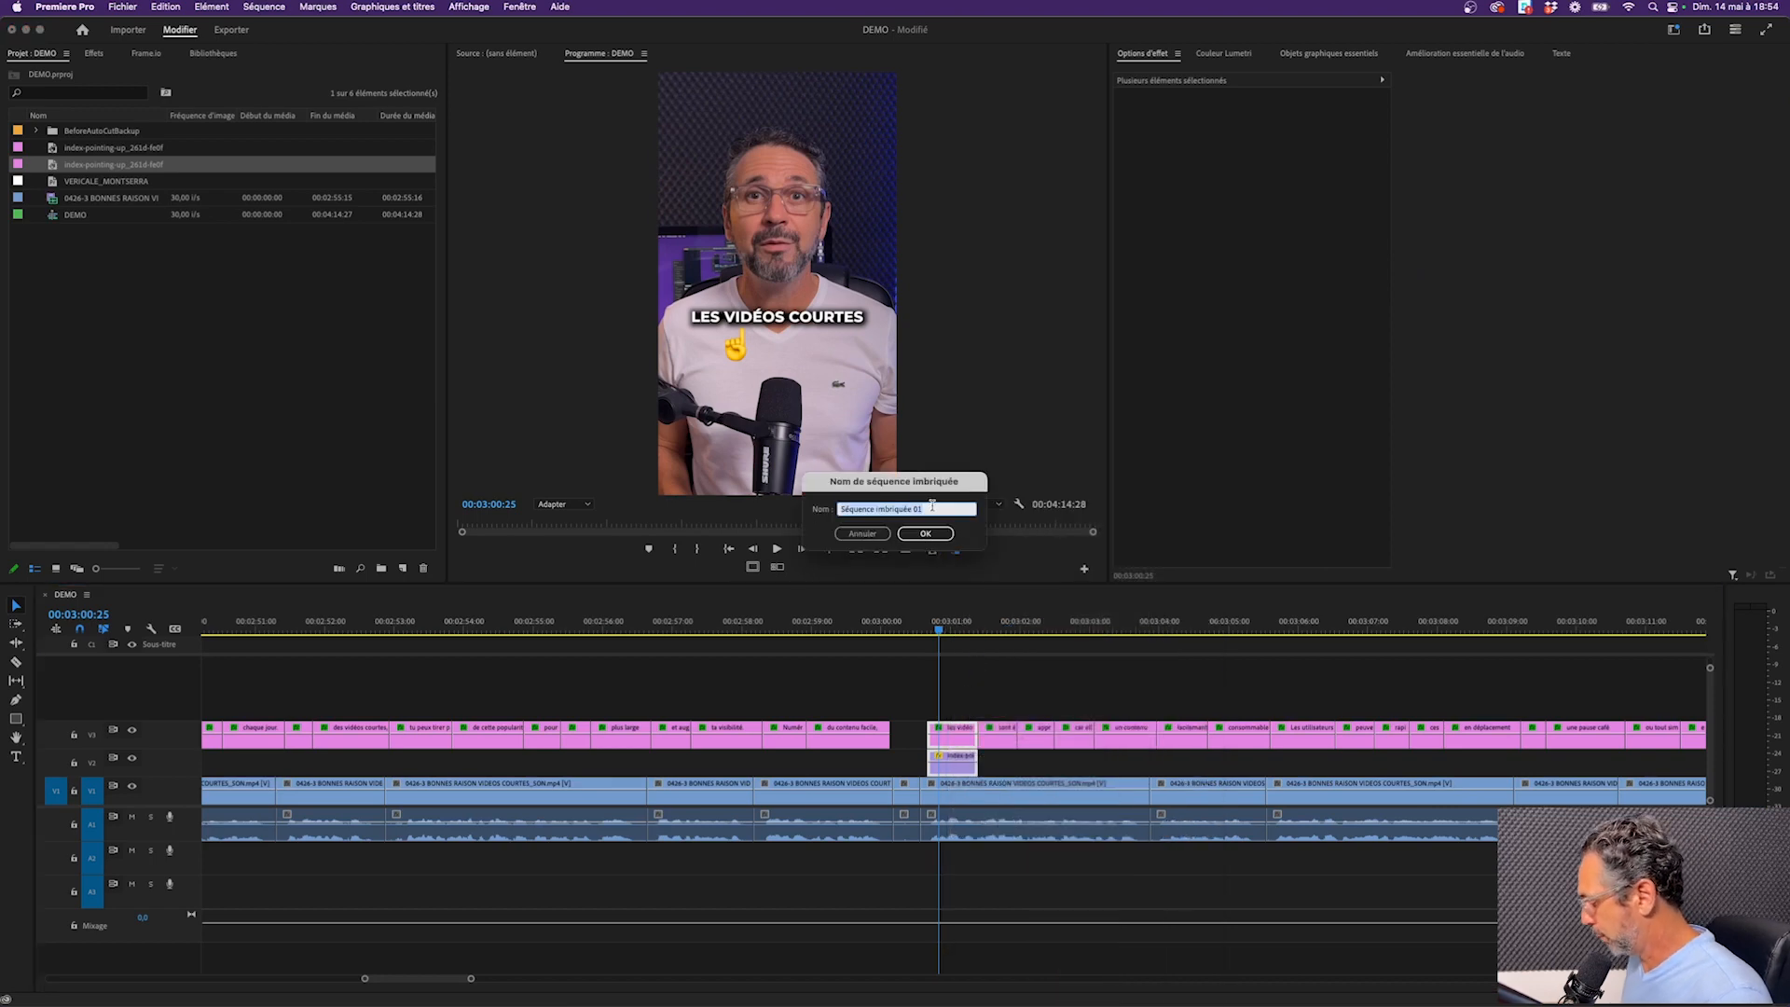
{"action": "type", "text": "ANimation_Doigt"}
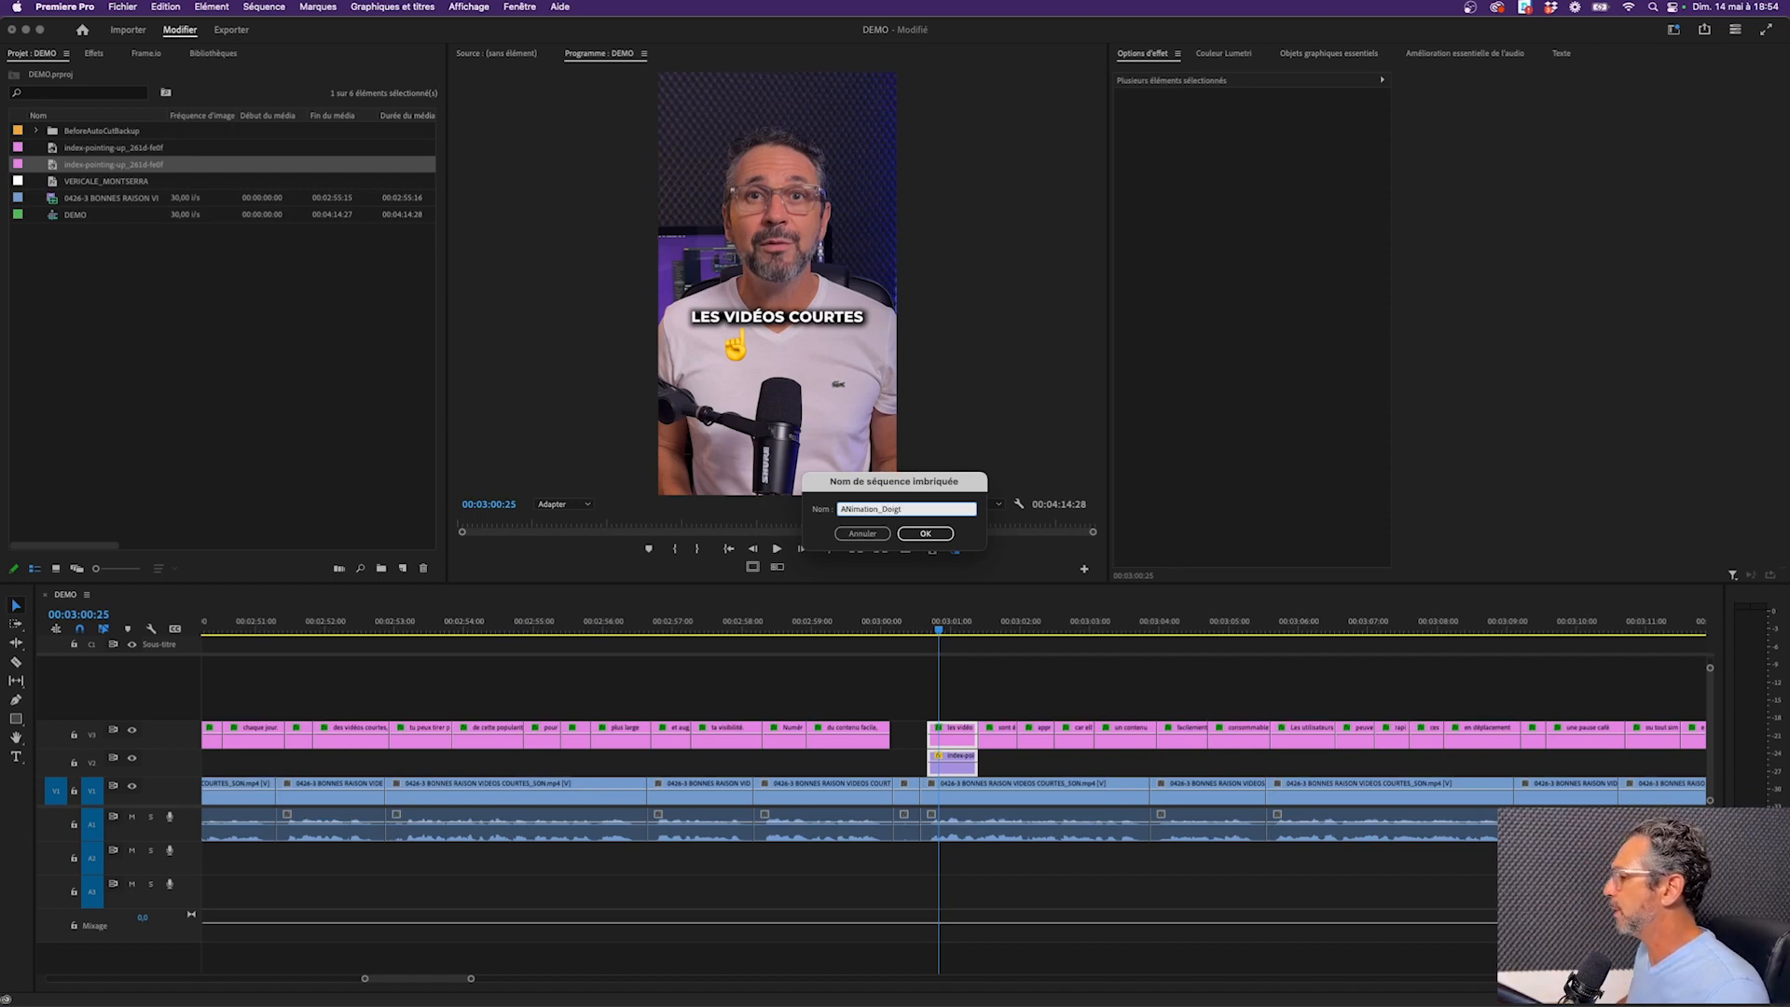
{"action": "key", "text": "Return"}
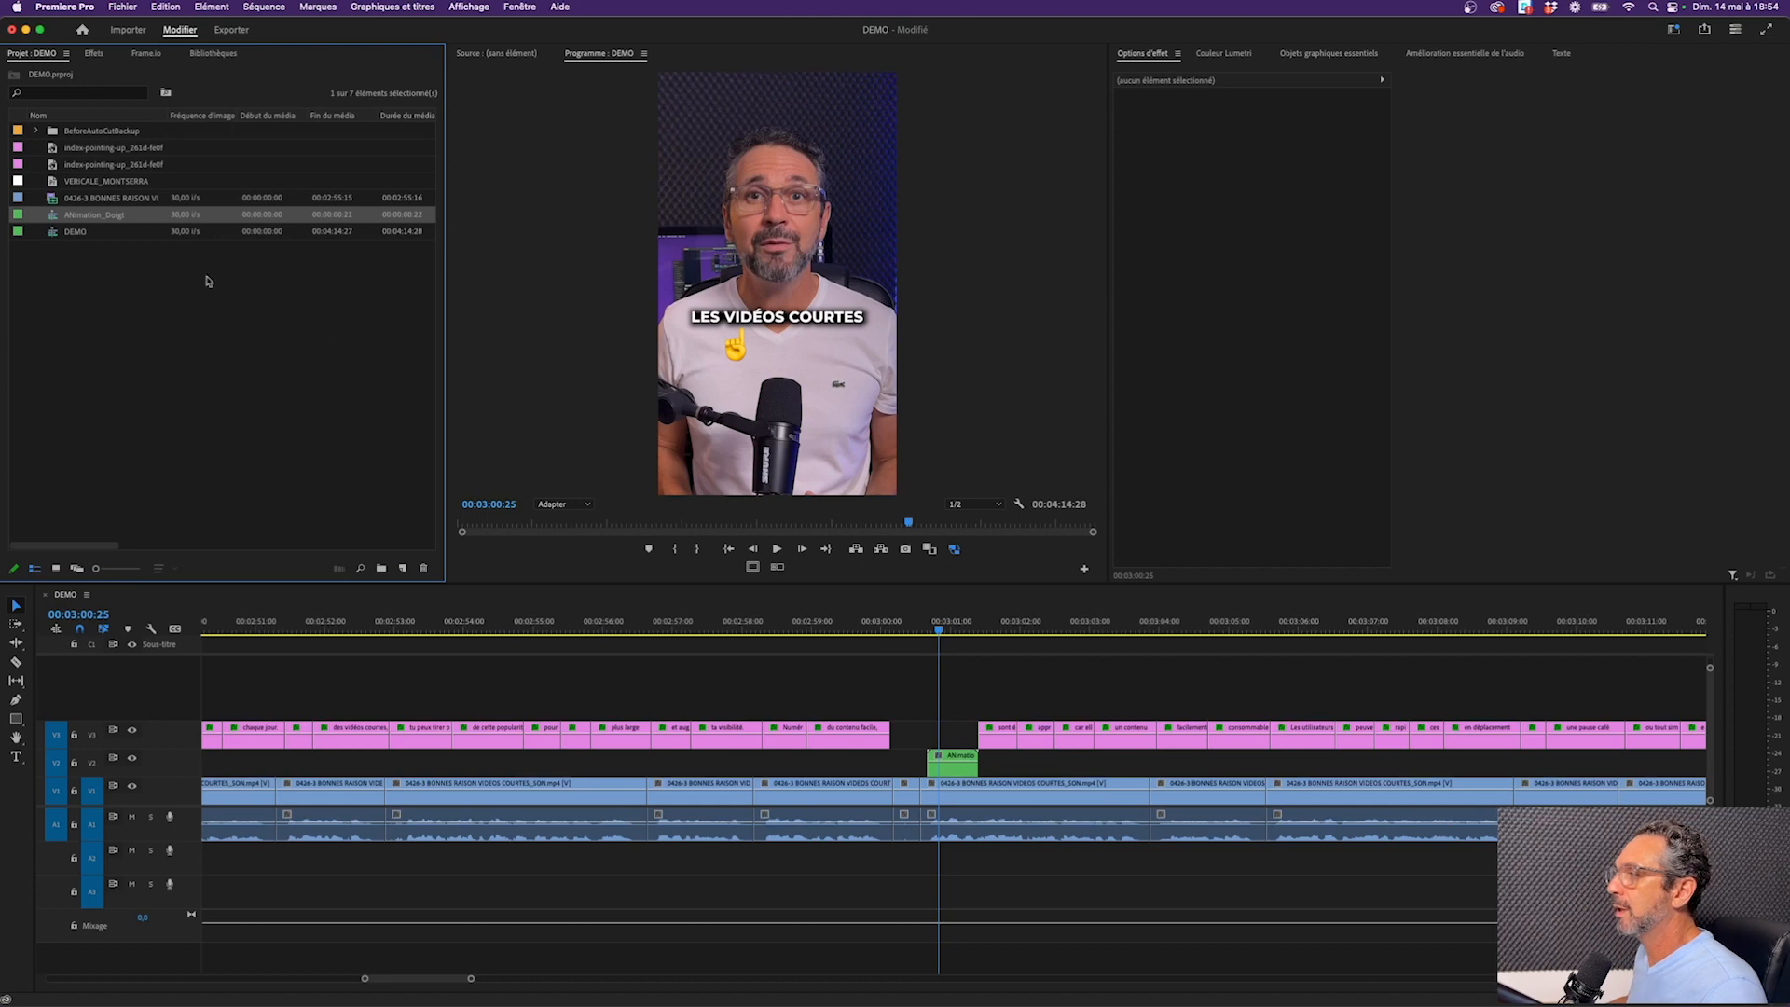
Play from just before the nested ANimation_Doigt clip to check the combined caption and finger animation
{"action": "left_click", "coordinate": [947, 751]}
{"action": "left_click", "coordinate": [931, 634]}
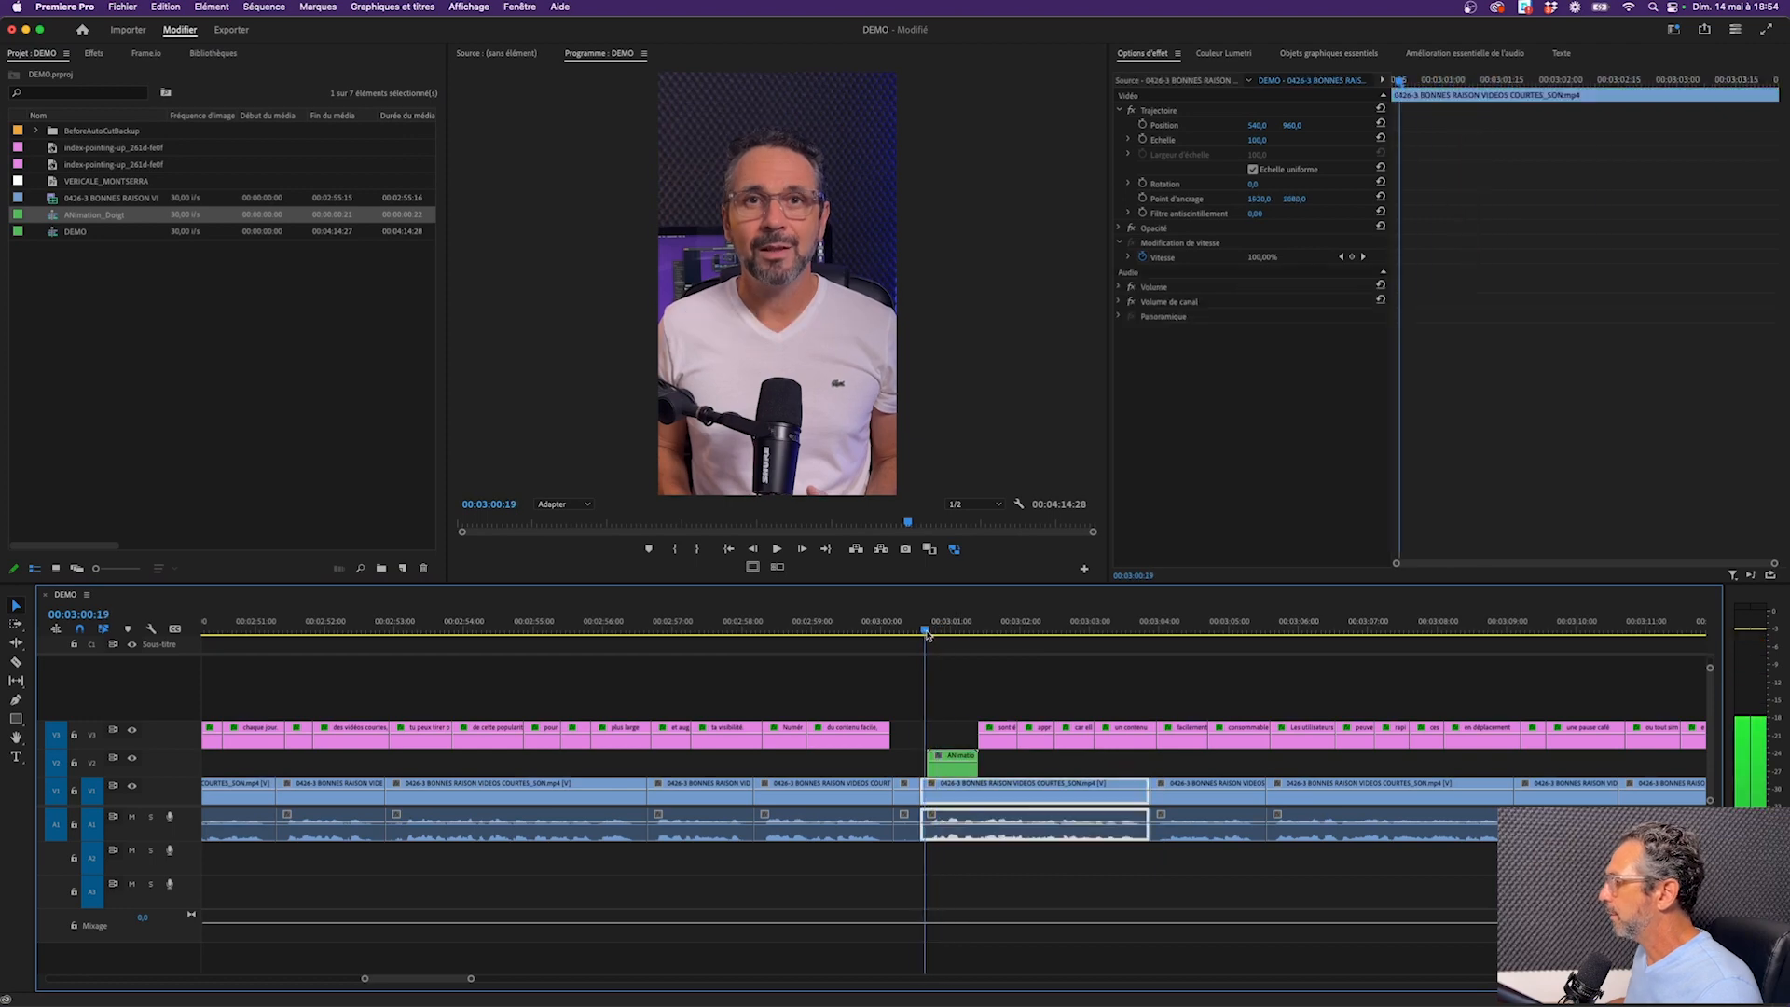
{"action": "key", "text": "space"}
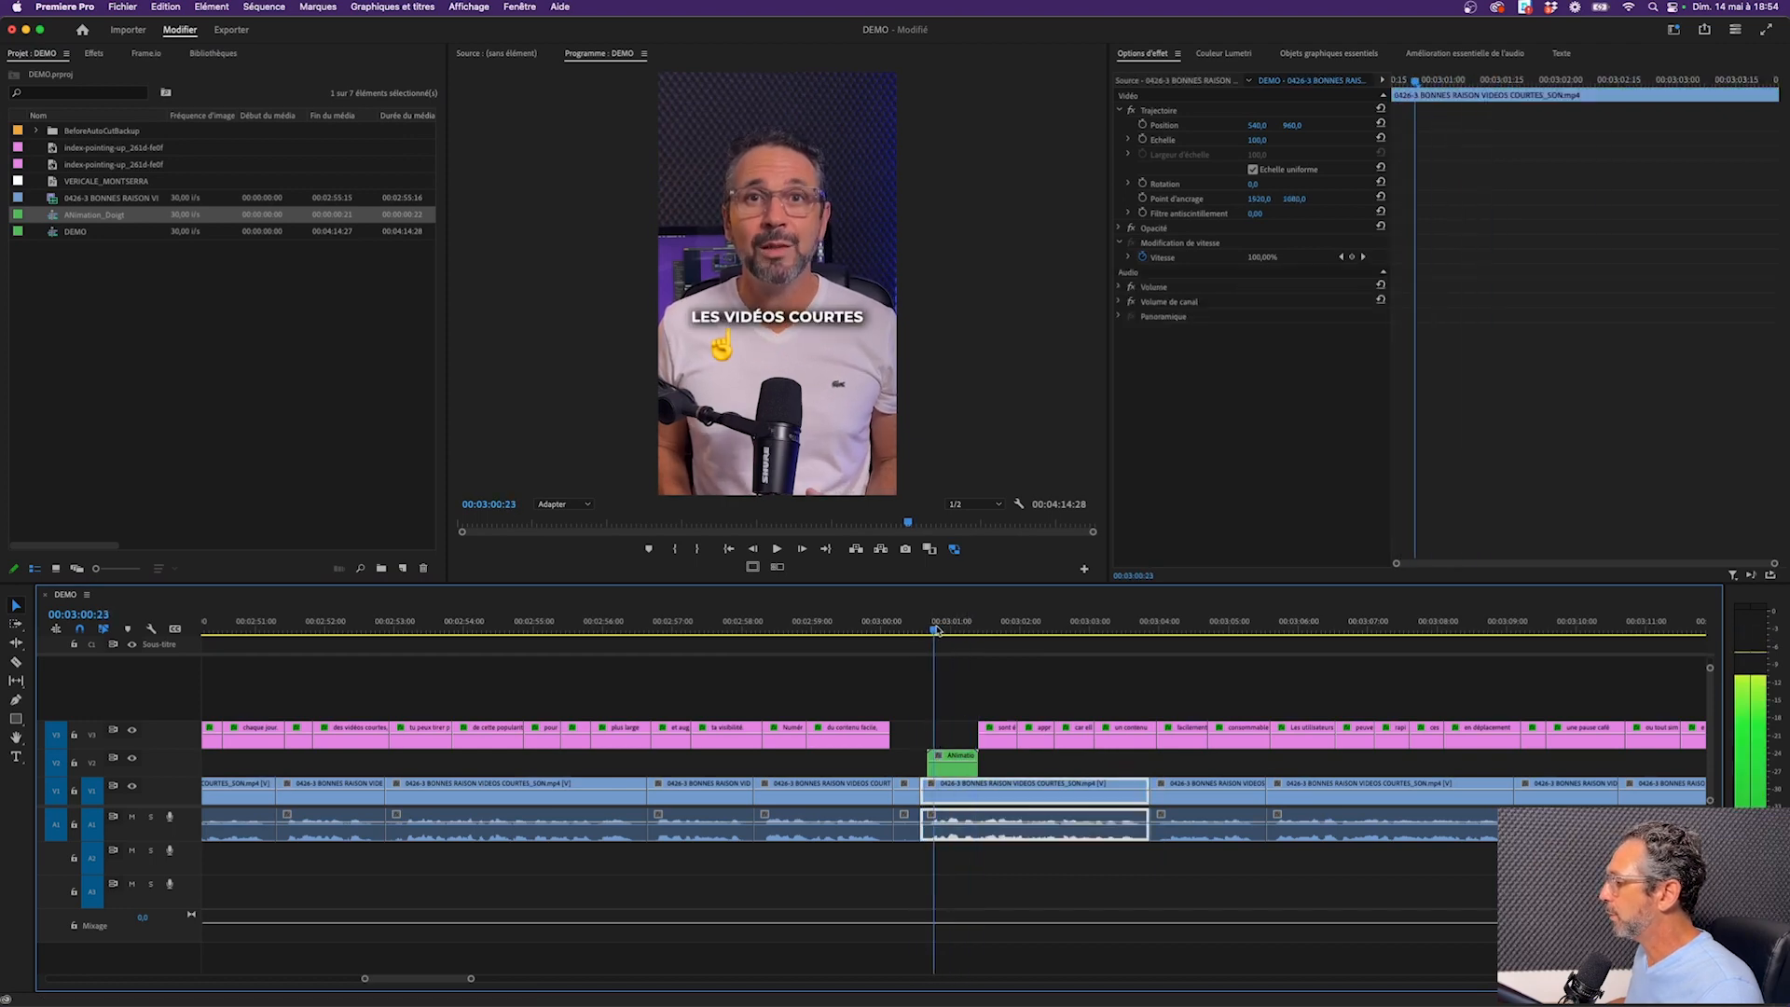
{"action": "left_click", "coordinate": [919, 630]}
{"action": "key", "text": "space"}
{"action": "key", "text": "space"}
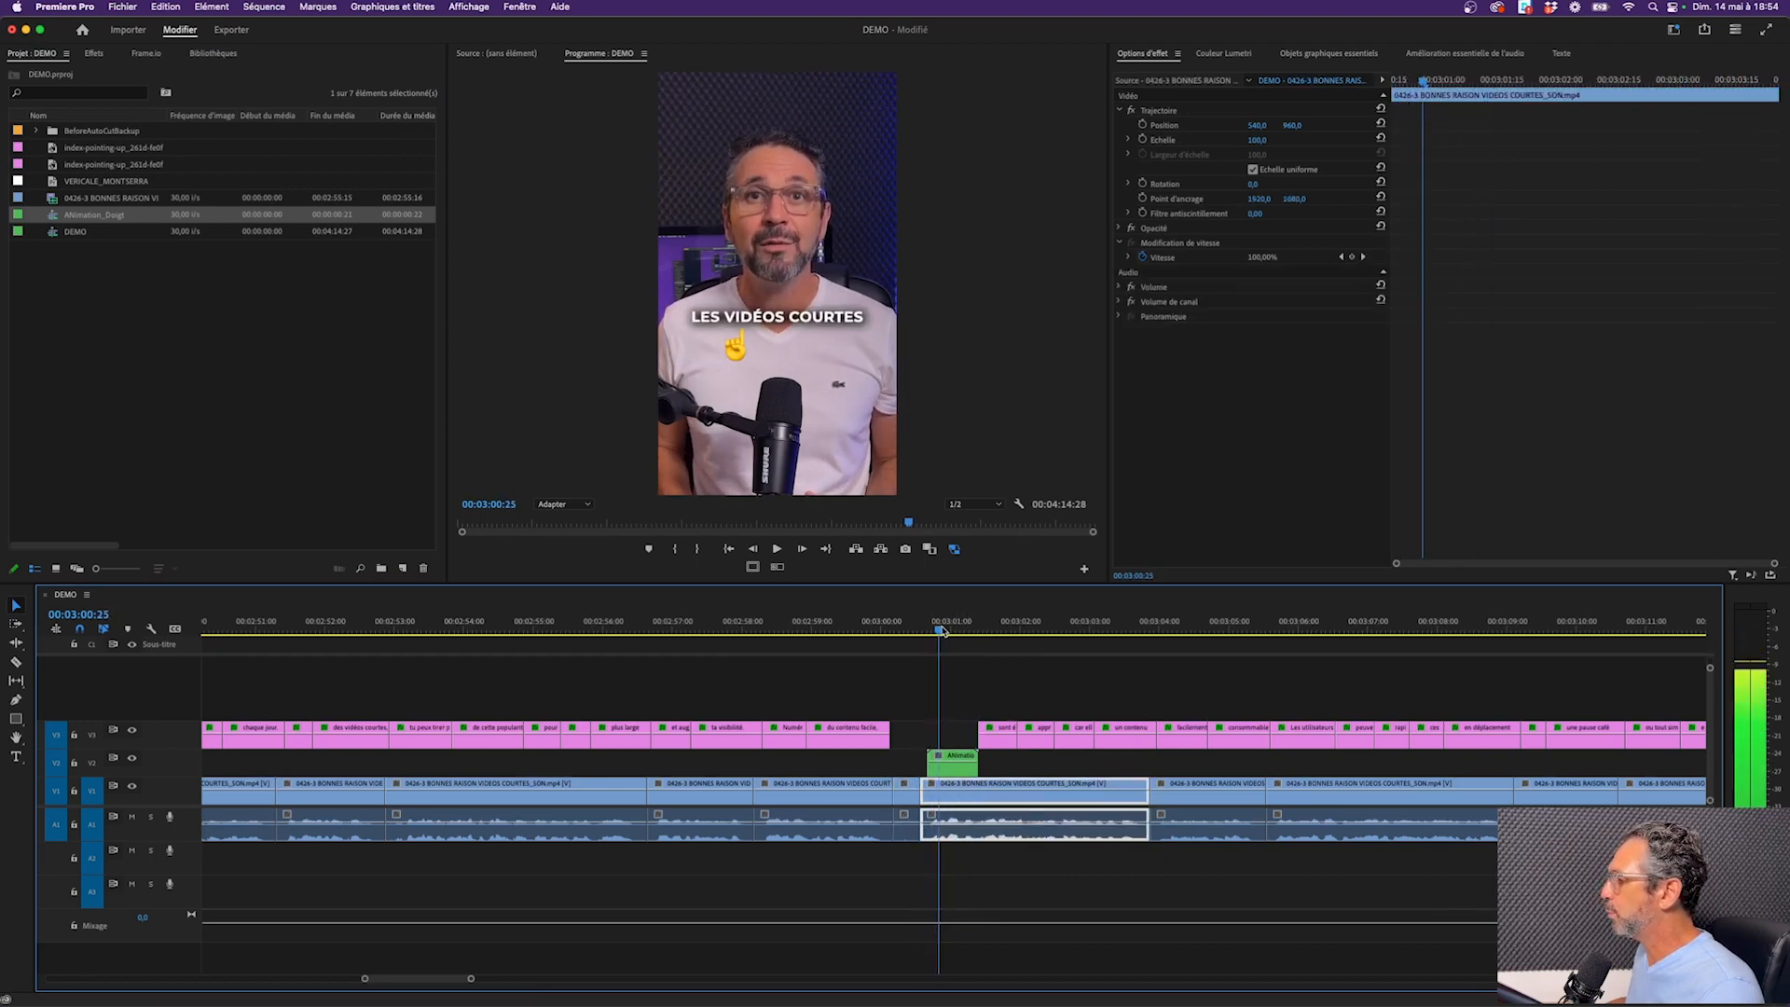
Rotate the nested ANimation_Doigt clip to about -27° and shift it slightly left within the video frame
{"action": "left_click", "coordinate": [953, 765]}
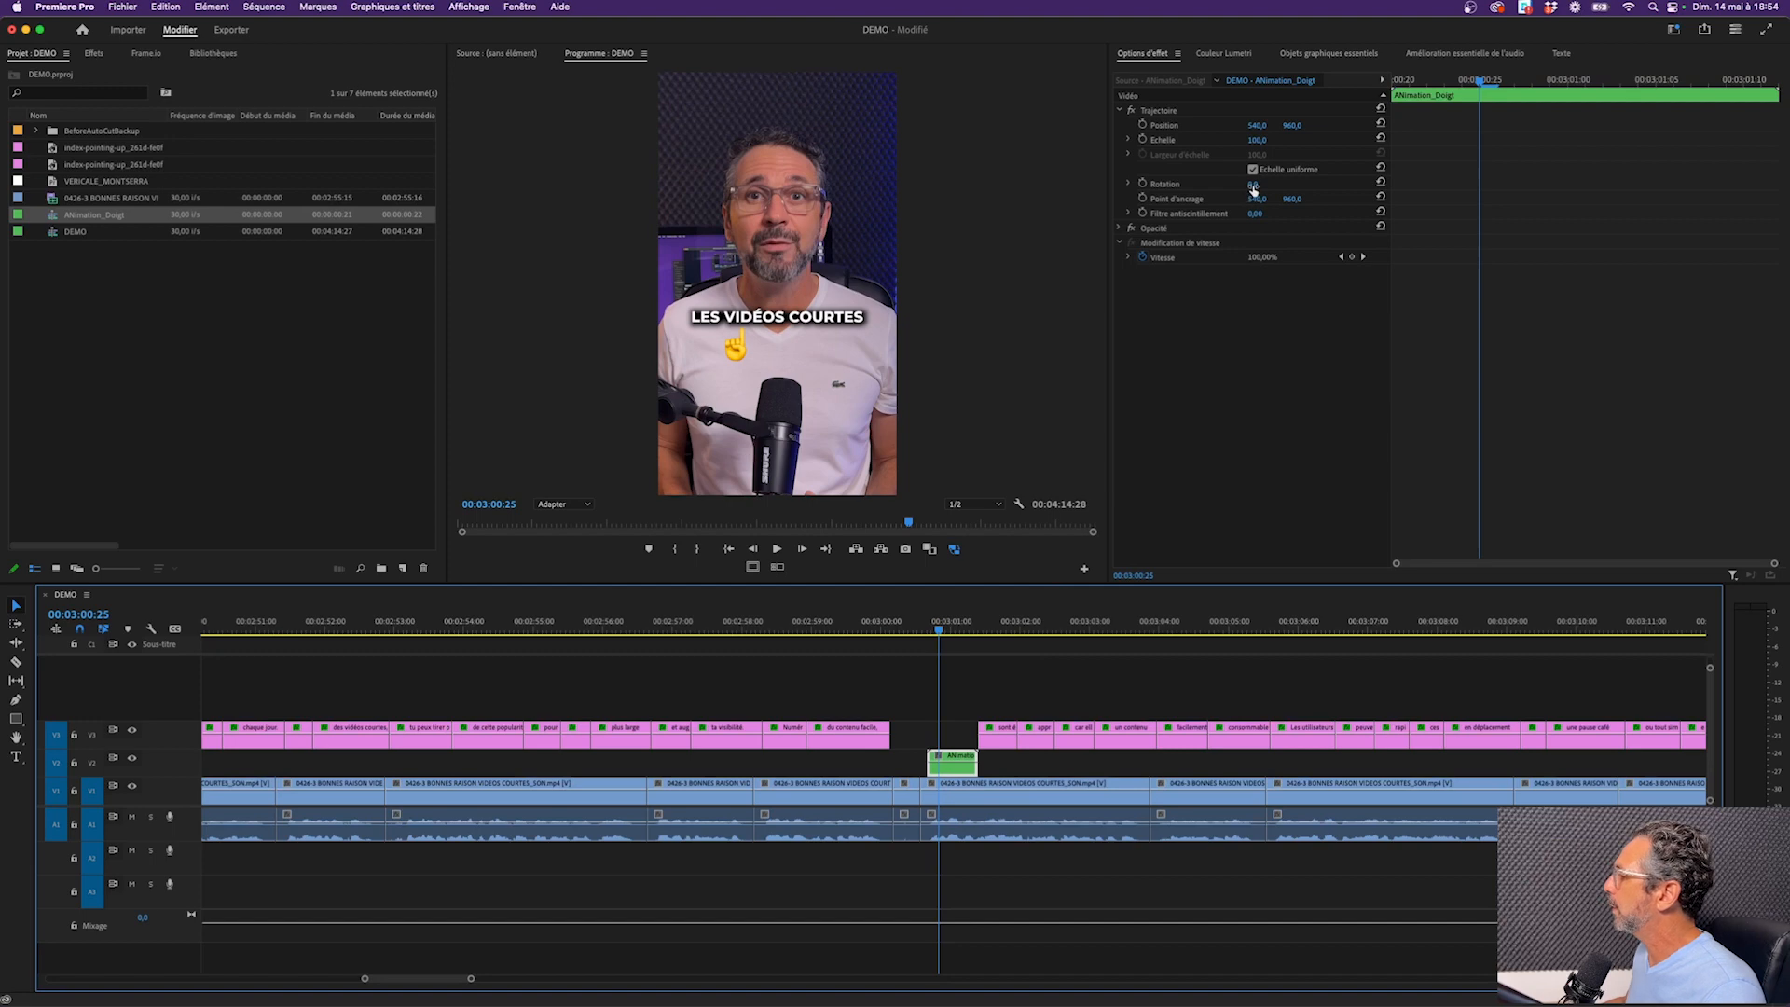
{"action": "left_click_drag", "start_coordinate": [1253, 189], "coordinate": [1181, 140]}
{"action": "left_click", "coordinate": [817, 308]}
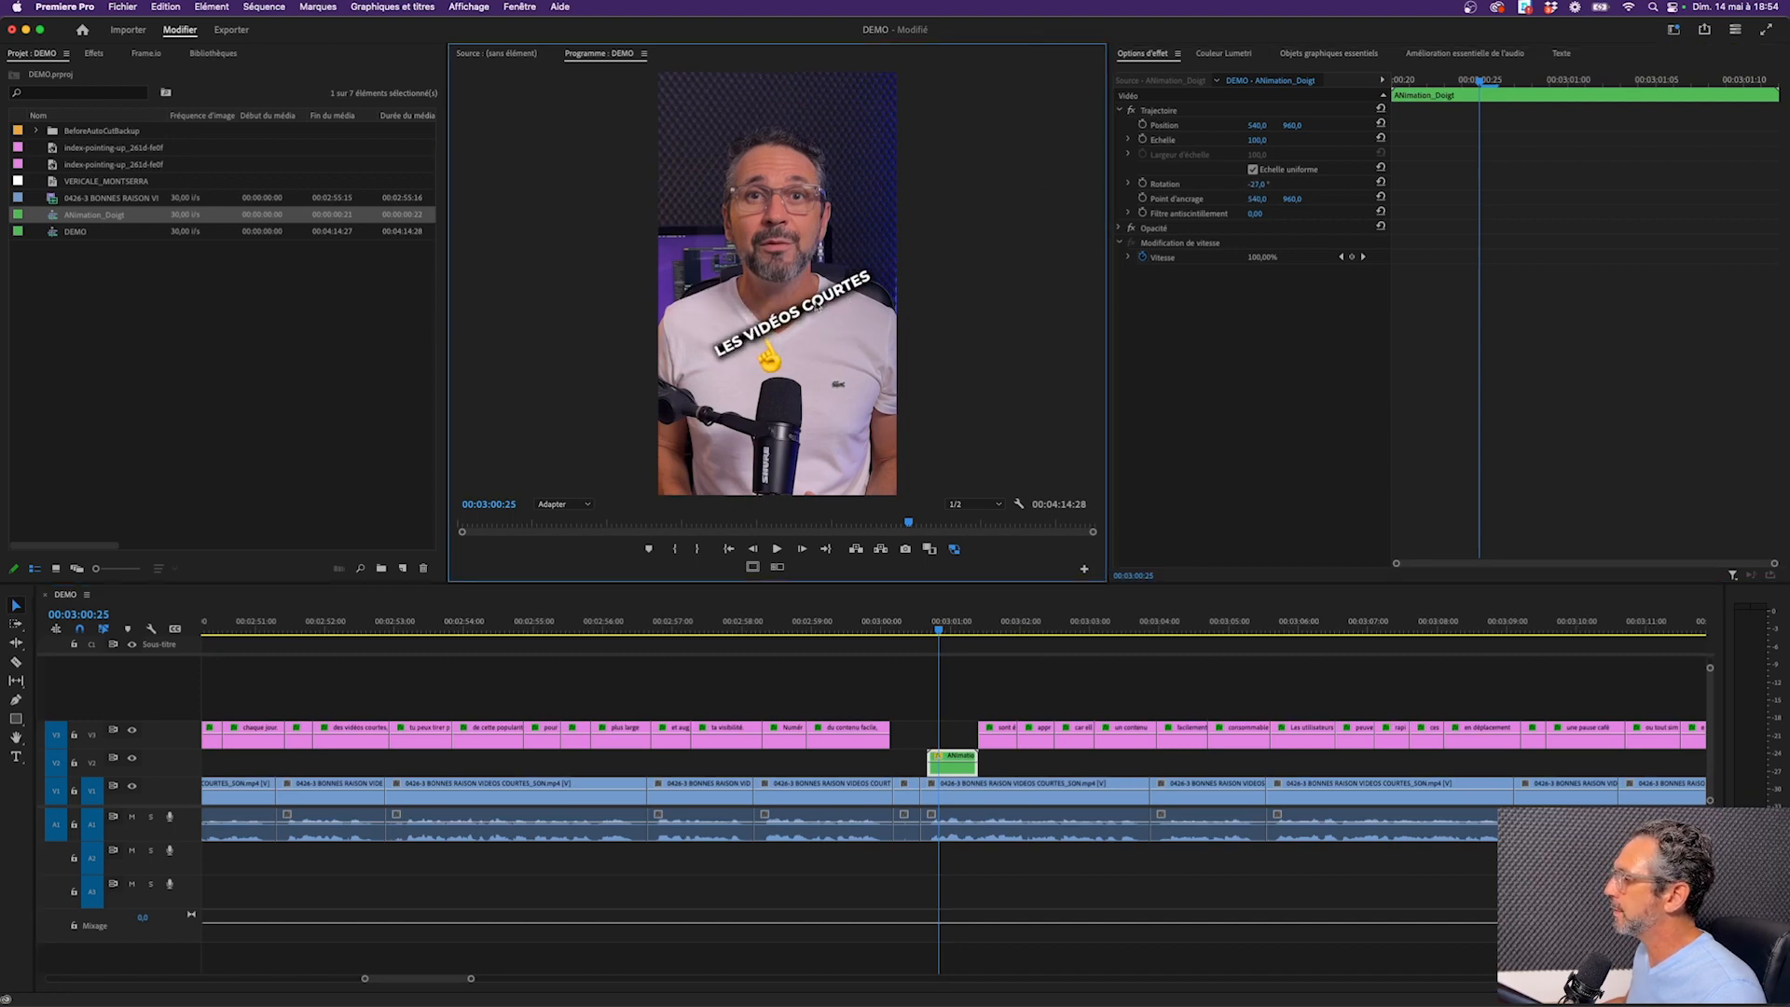
{"action": "left_click", "coordinate": [1157, 113]}
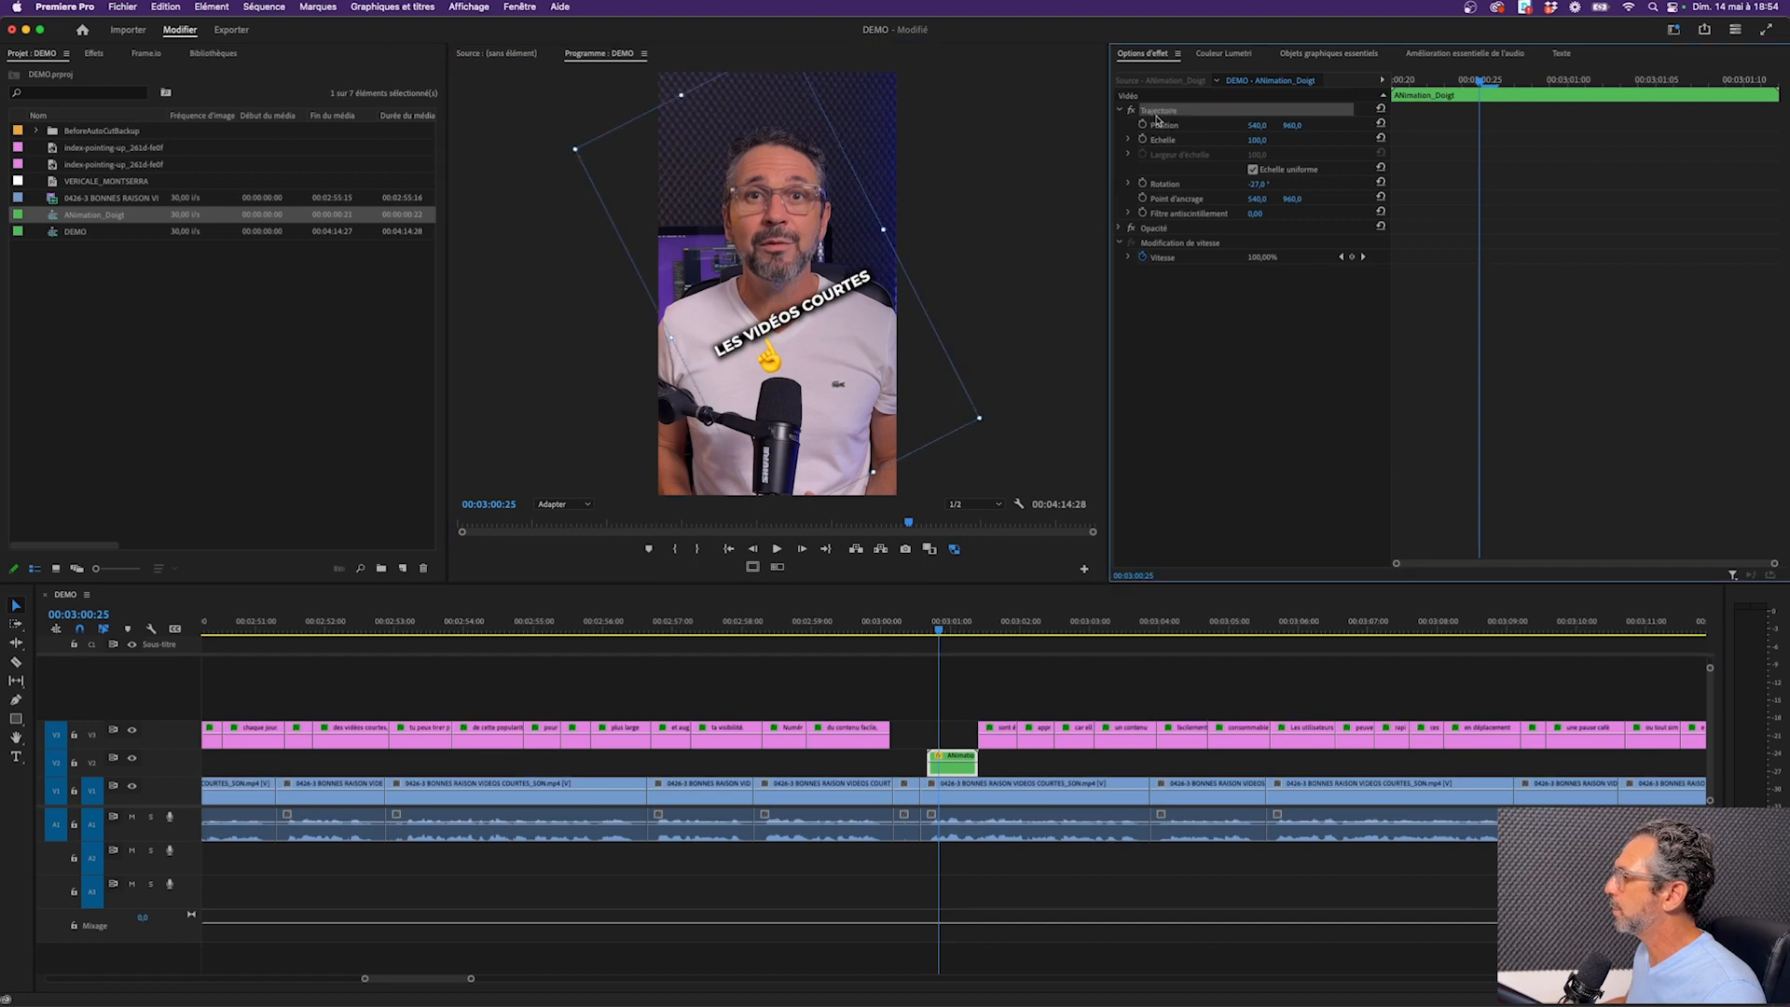
{"action": "left_click_drag", "start_coordinate": [797, 315], "coordinate": [767, 316]}
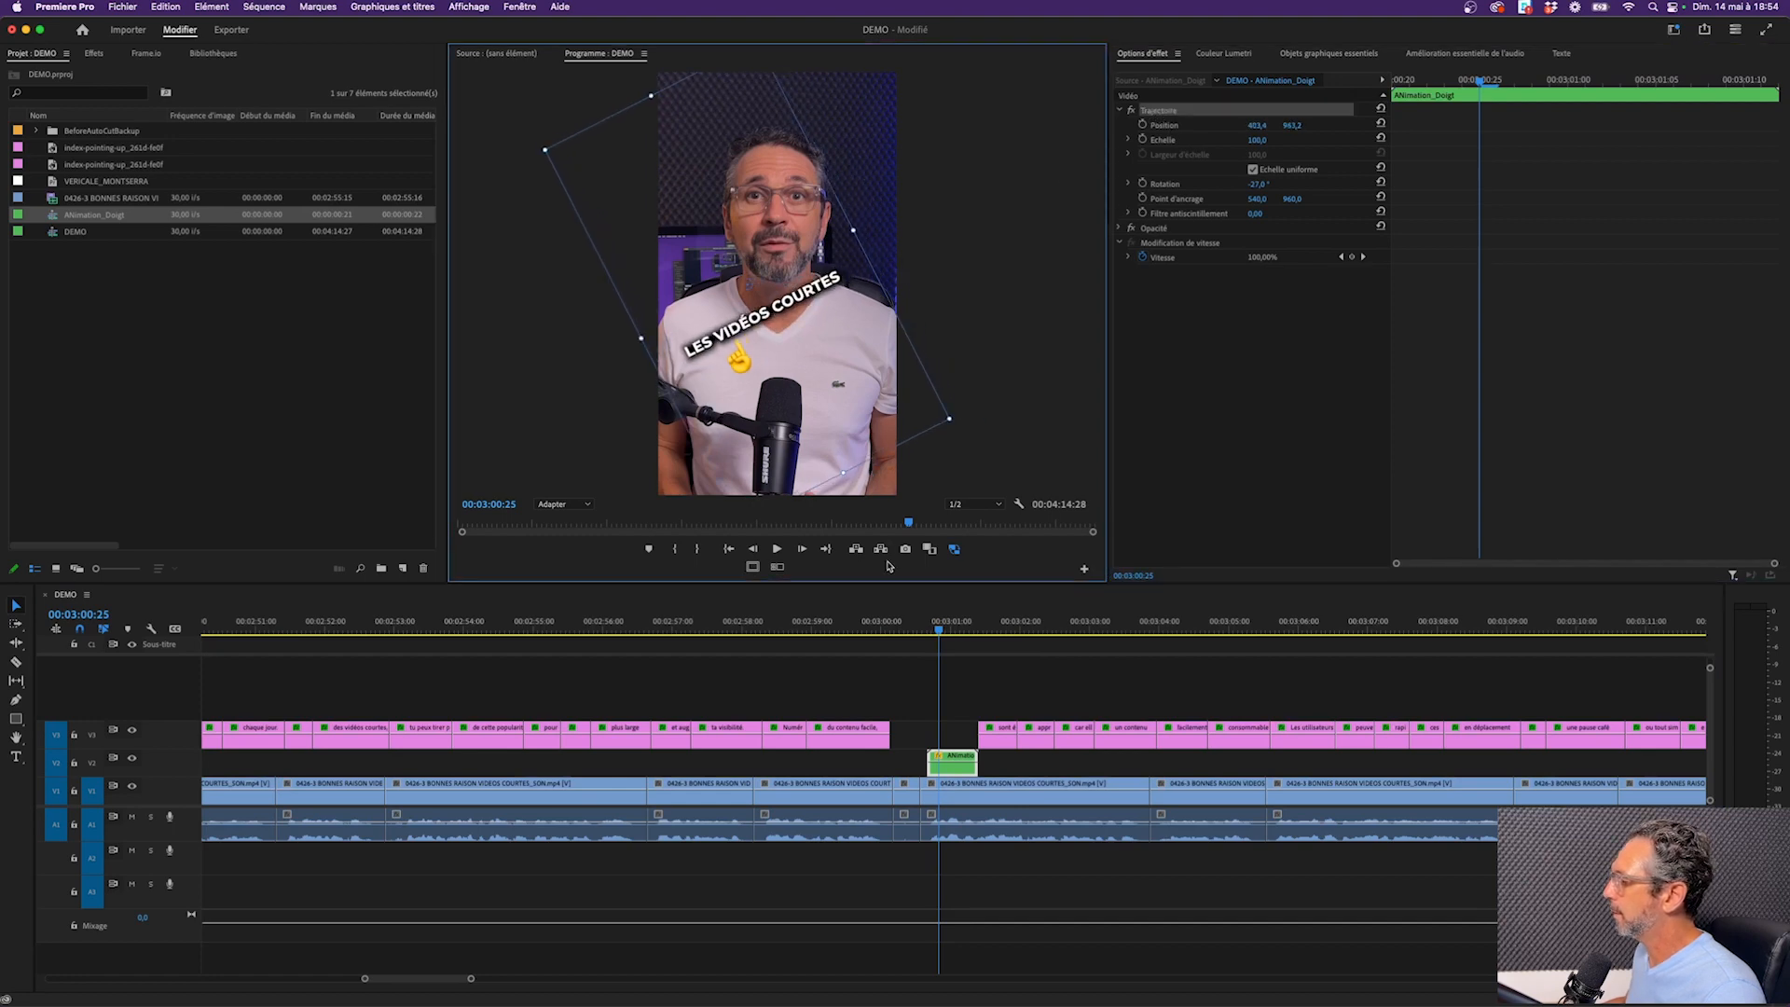
Play from just before the nested ANimation_Doigt clip to check the tilted caption and finger animation
{"action": "left_click", "coordinate": [928, 632]}
{"action": "key", "text": "Left"}
{"action": "key", "text": "d"}
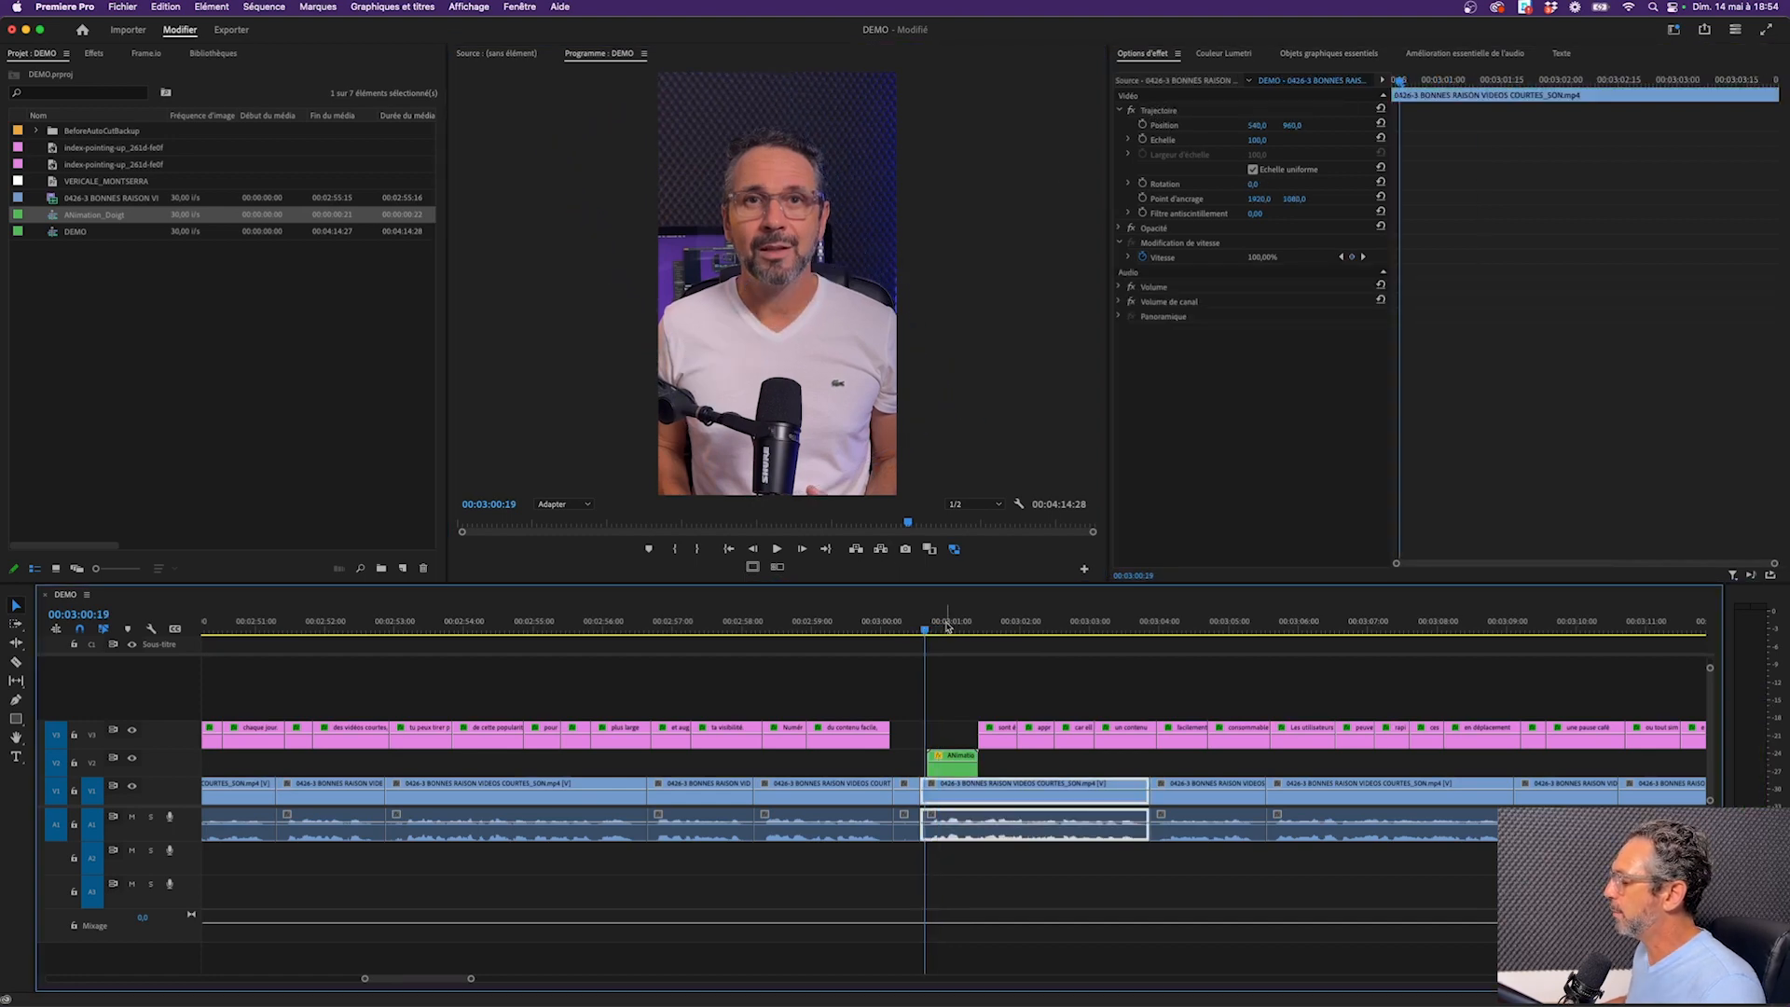
{"action": "key", "text": "space"}
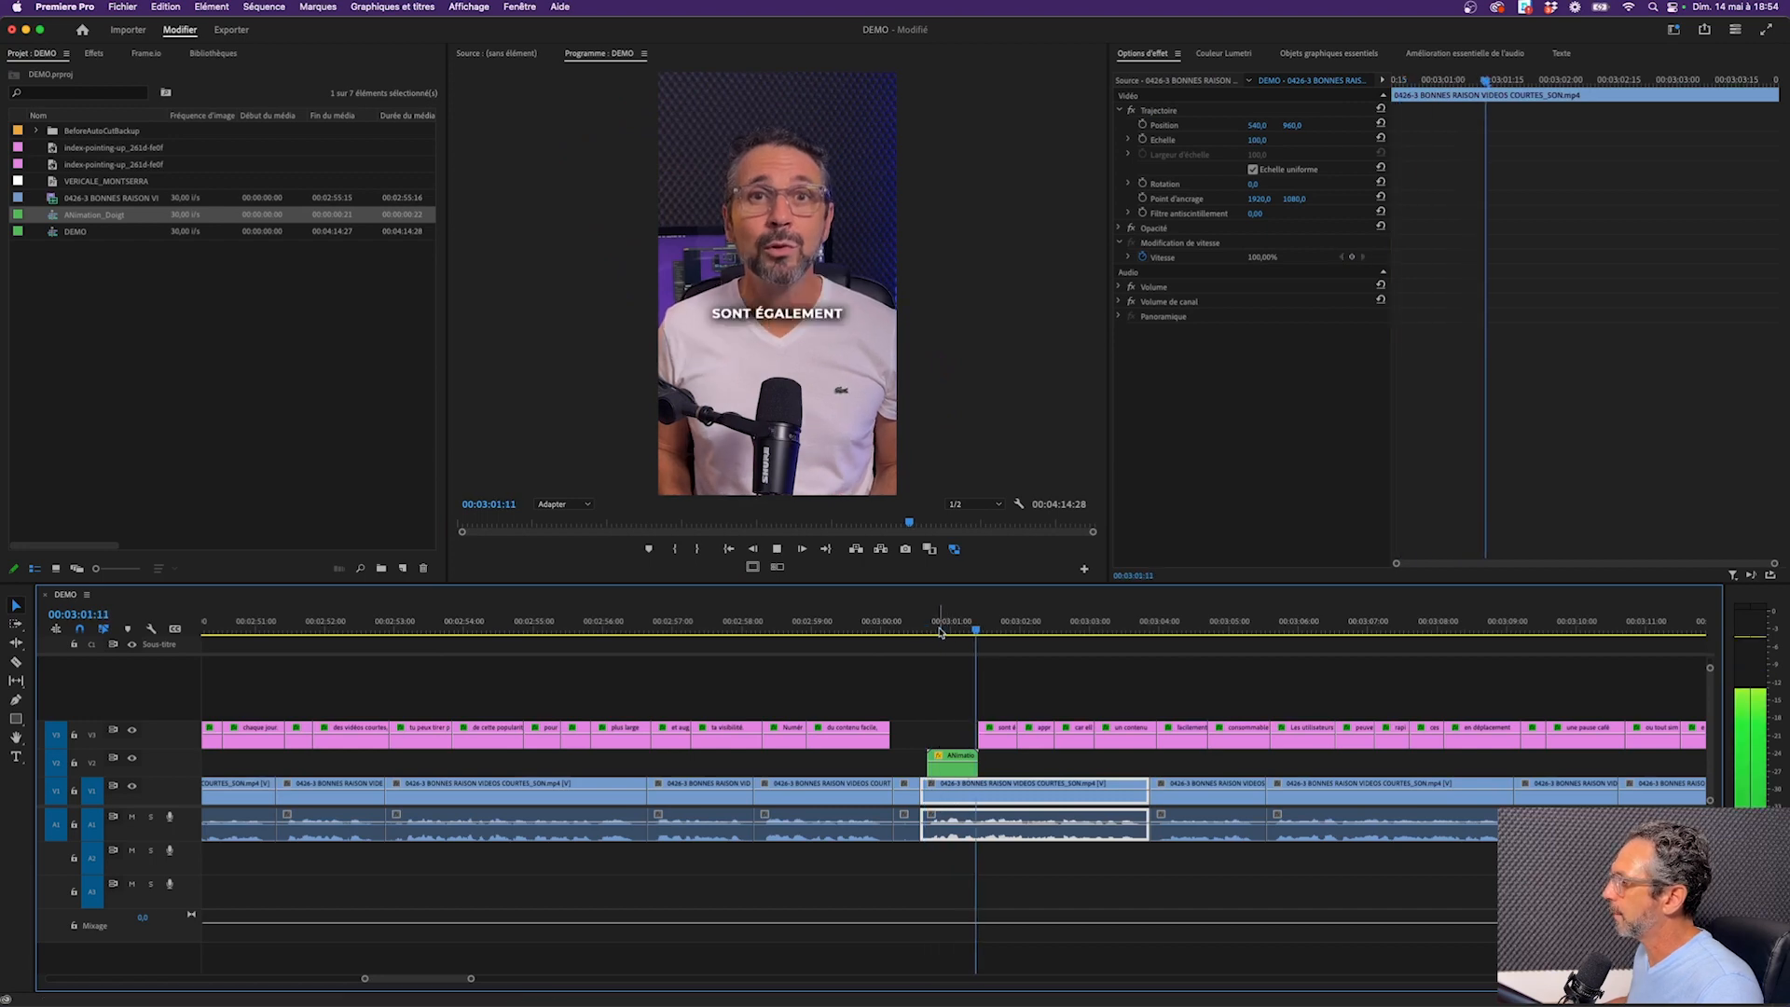
{"action": "left_click", "coordinate": [933, 633]}
{"action": "key", "text": "space"}
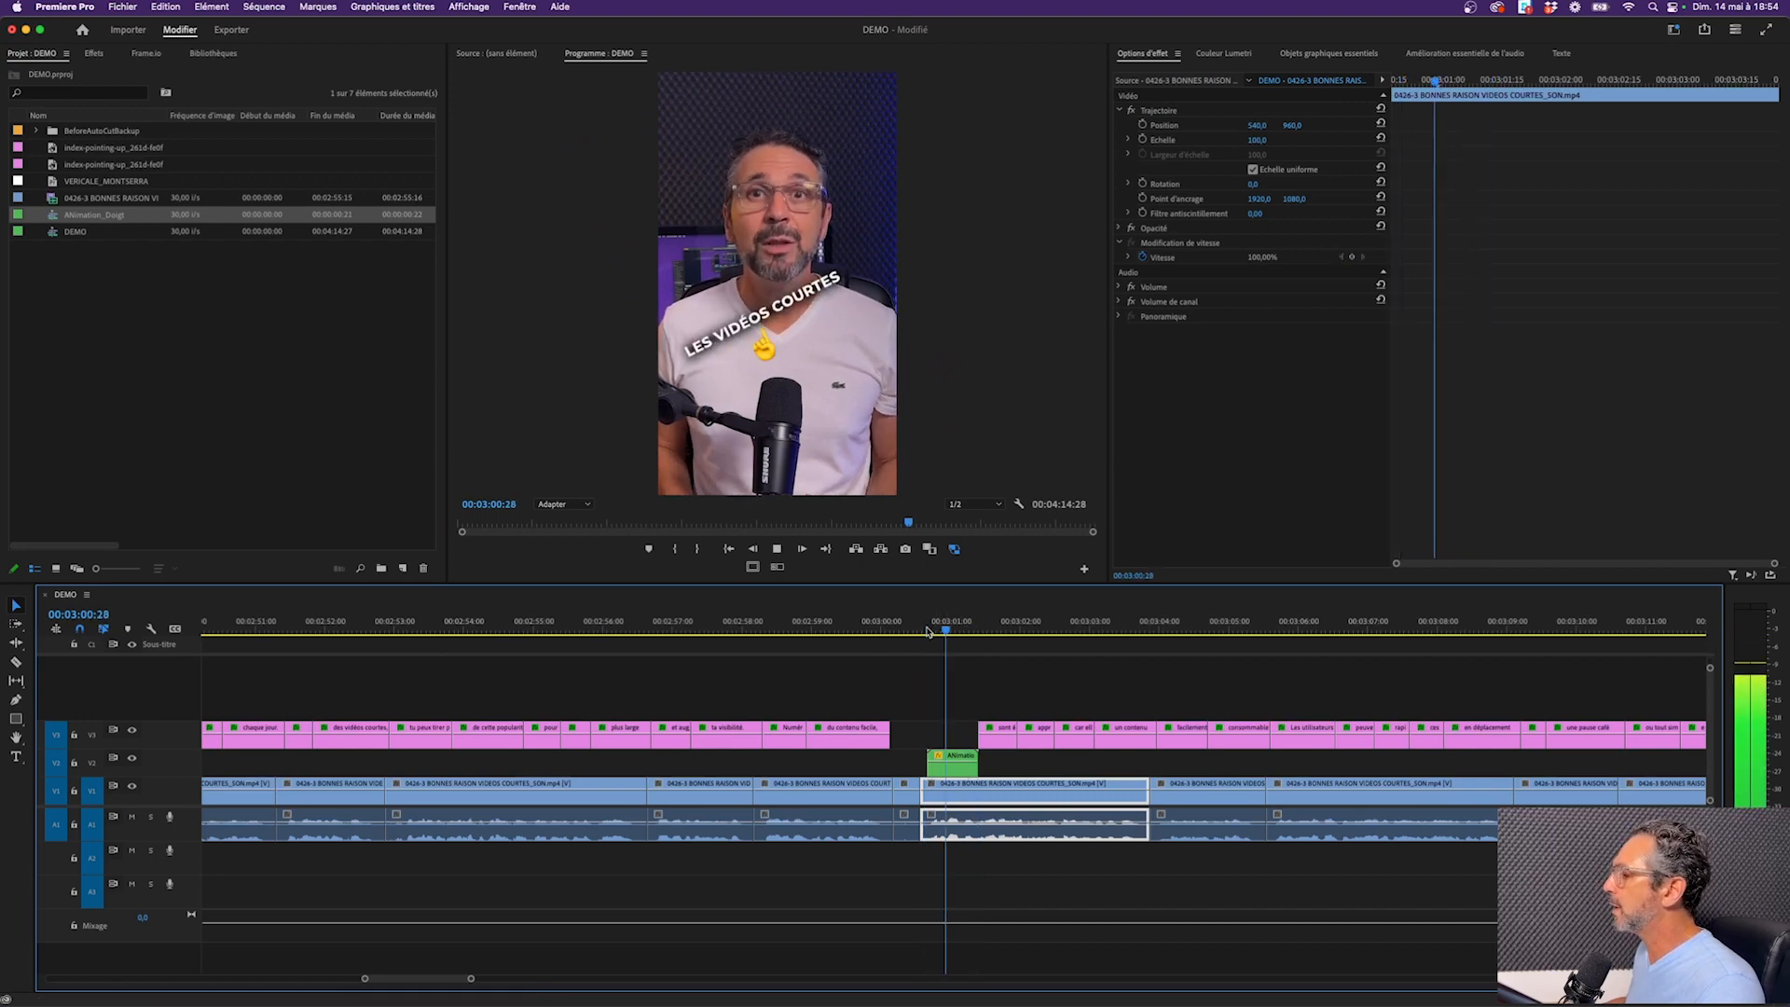
{"action": "key", "text": "minus"}
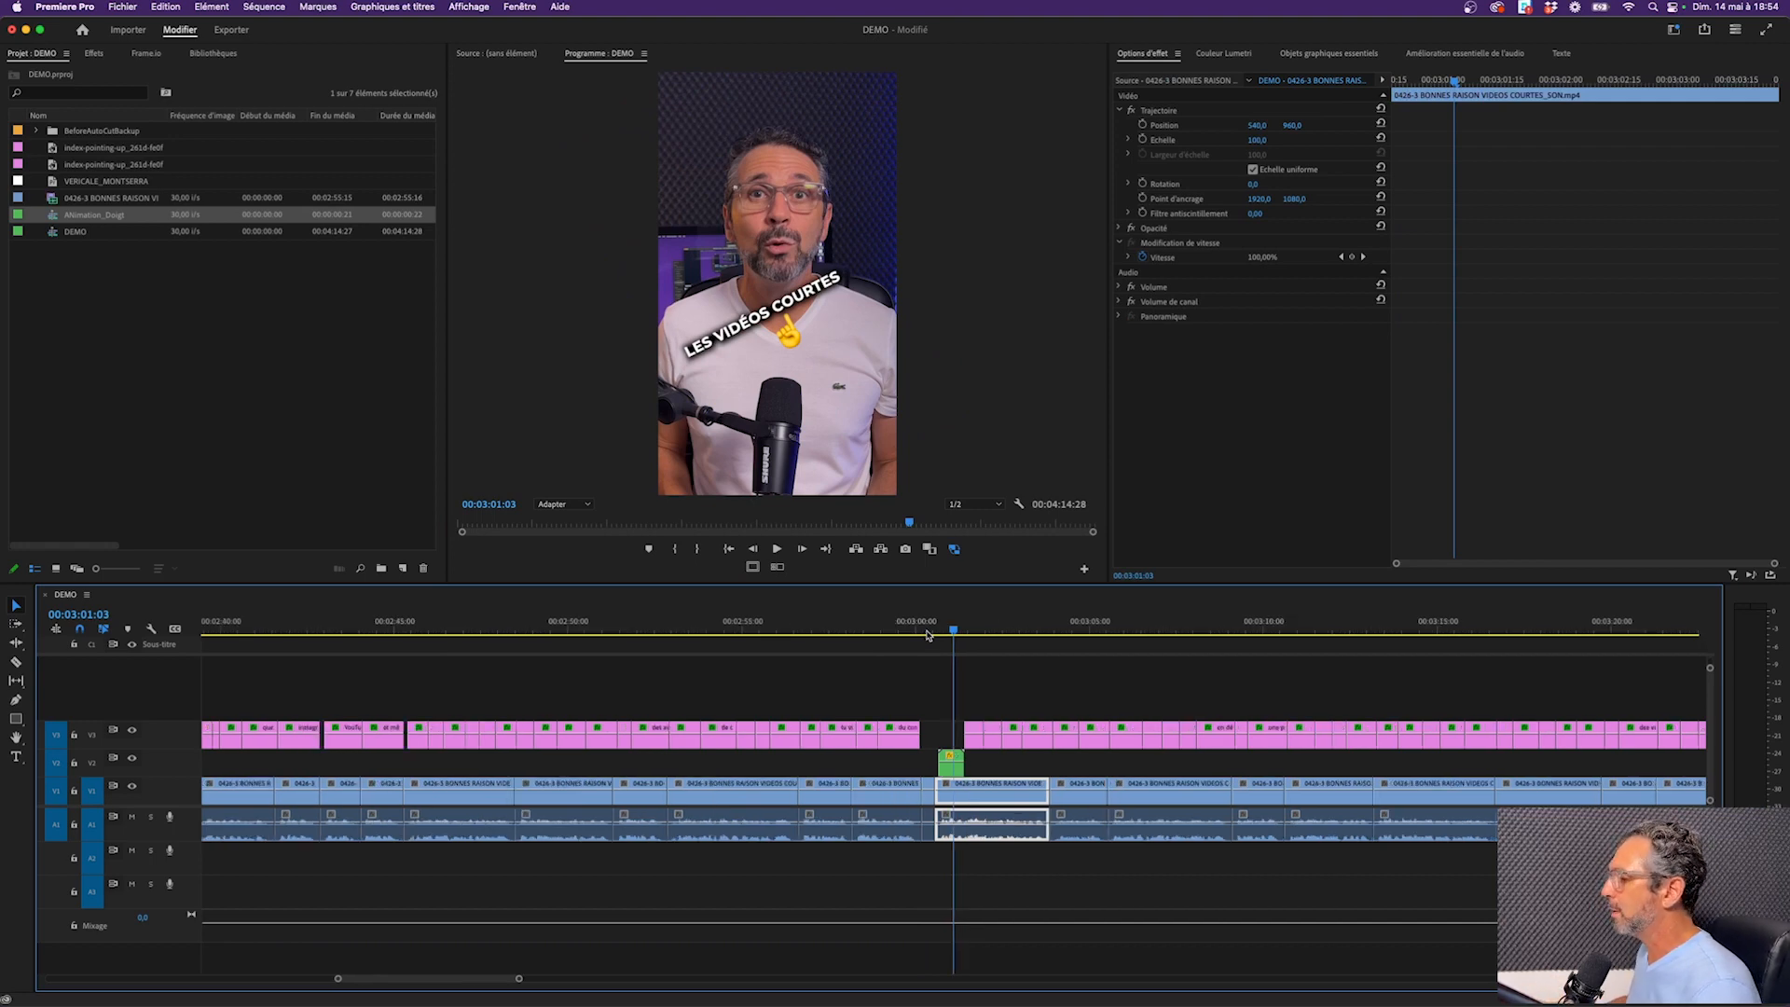
{"action": "key", "text": "space"}
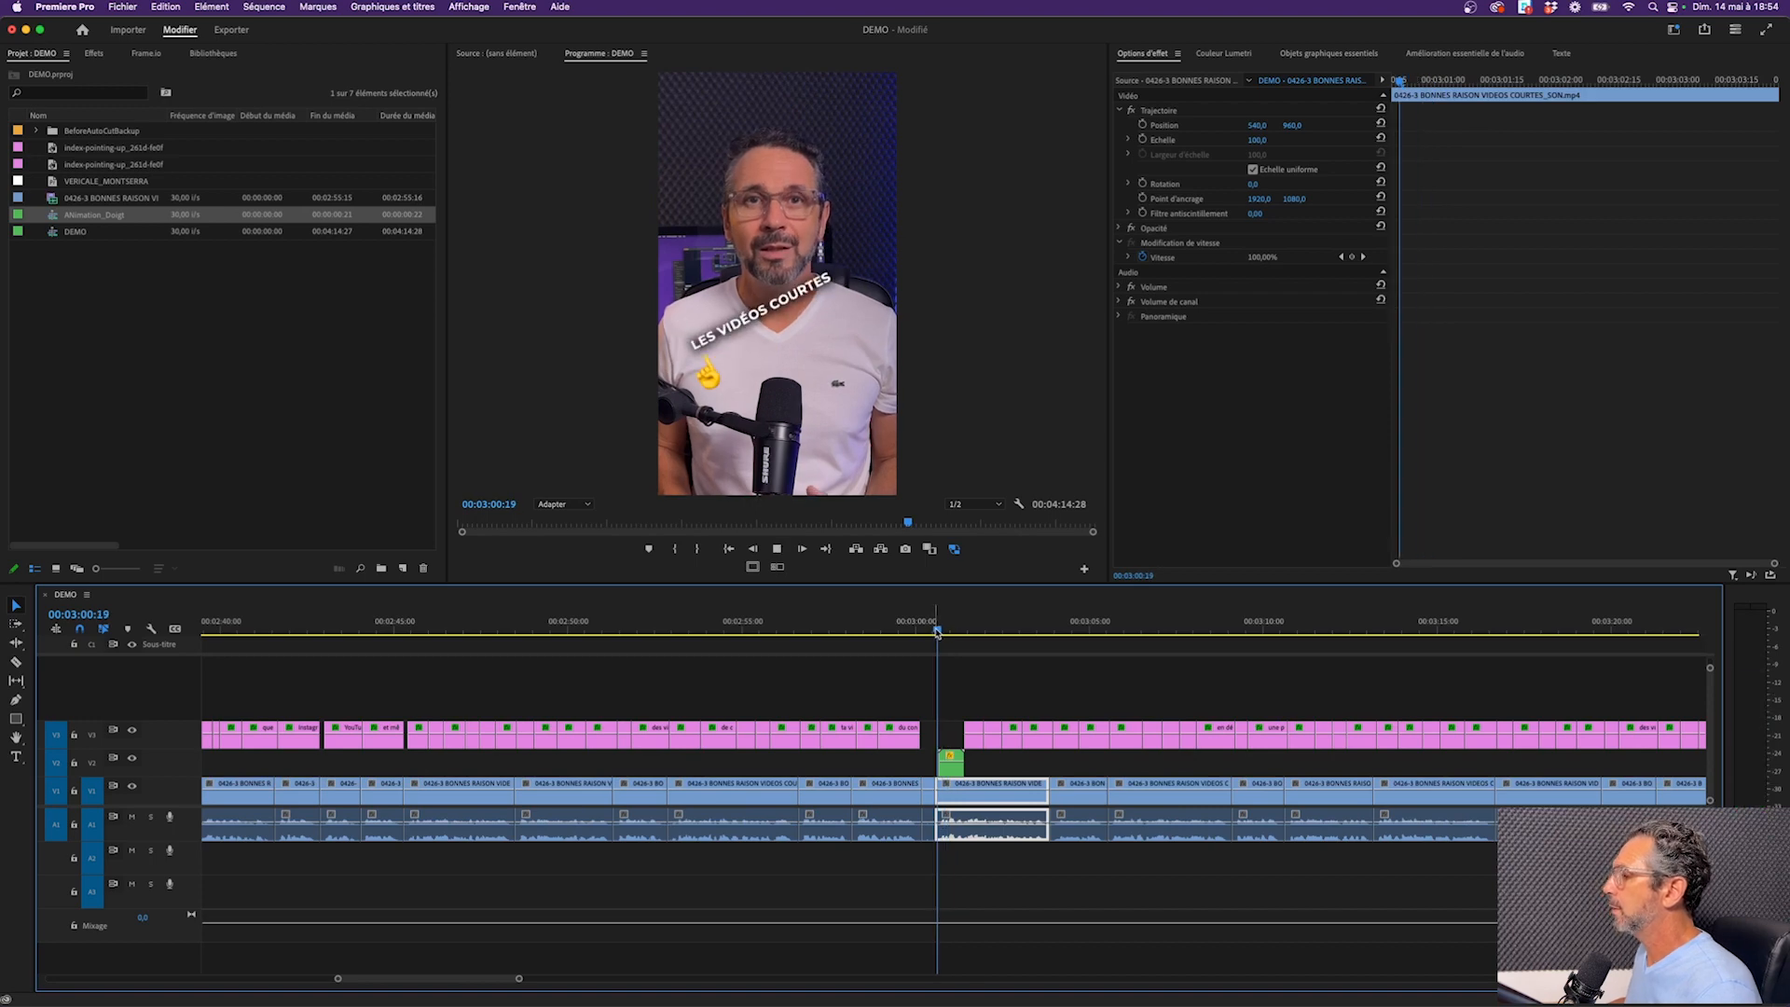
{"action": "key", "text": "space"}
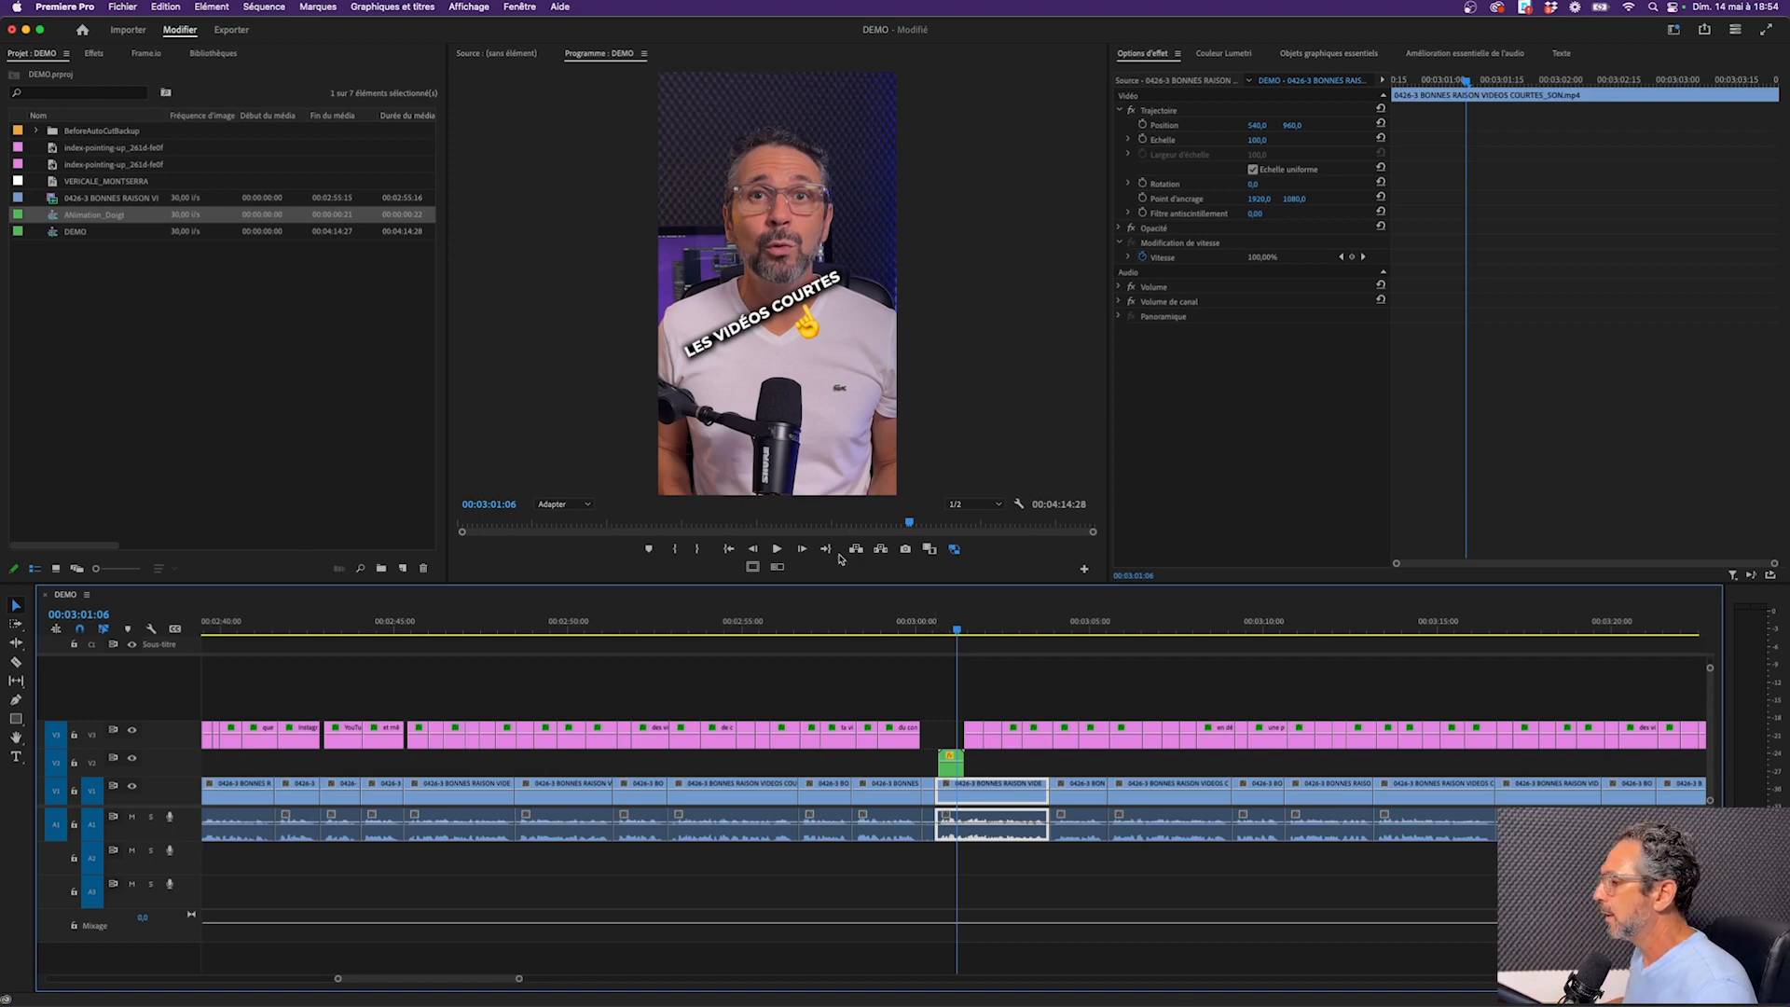
Enlarge only the word "pause" in the caption "une pause café" to font size 175
{"action": "scroll", "coordinate": [848, 660], "scroll_direction": "right", "scroll_amount": 5}
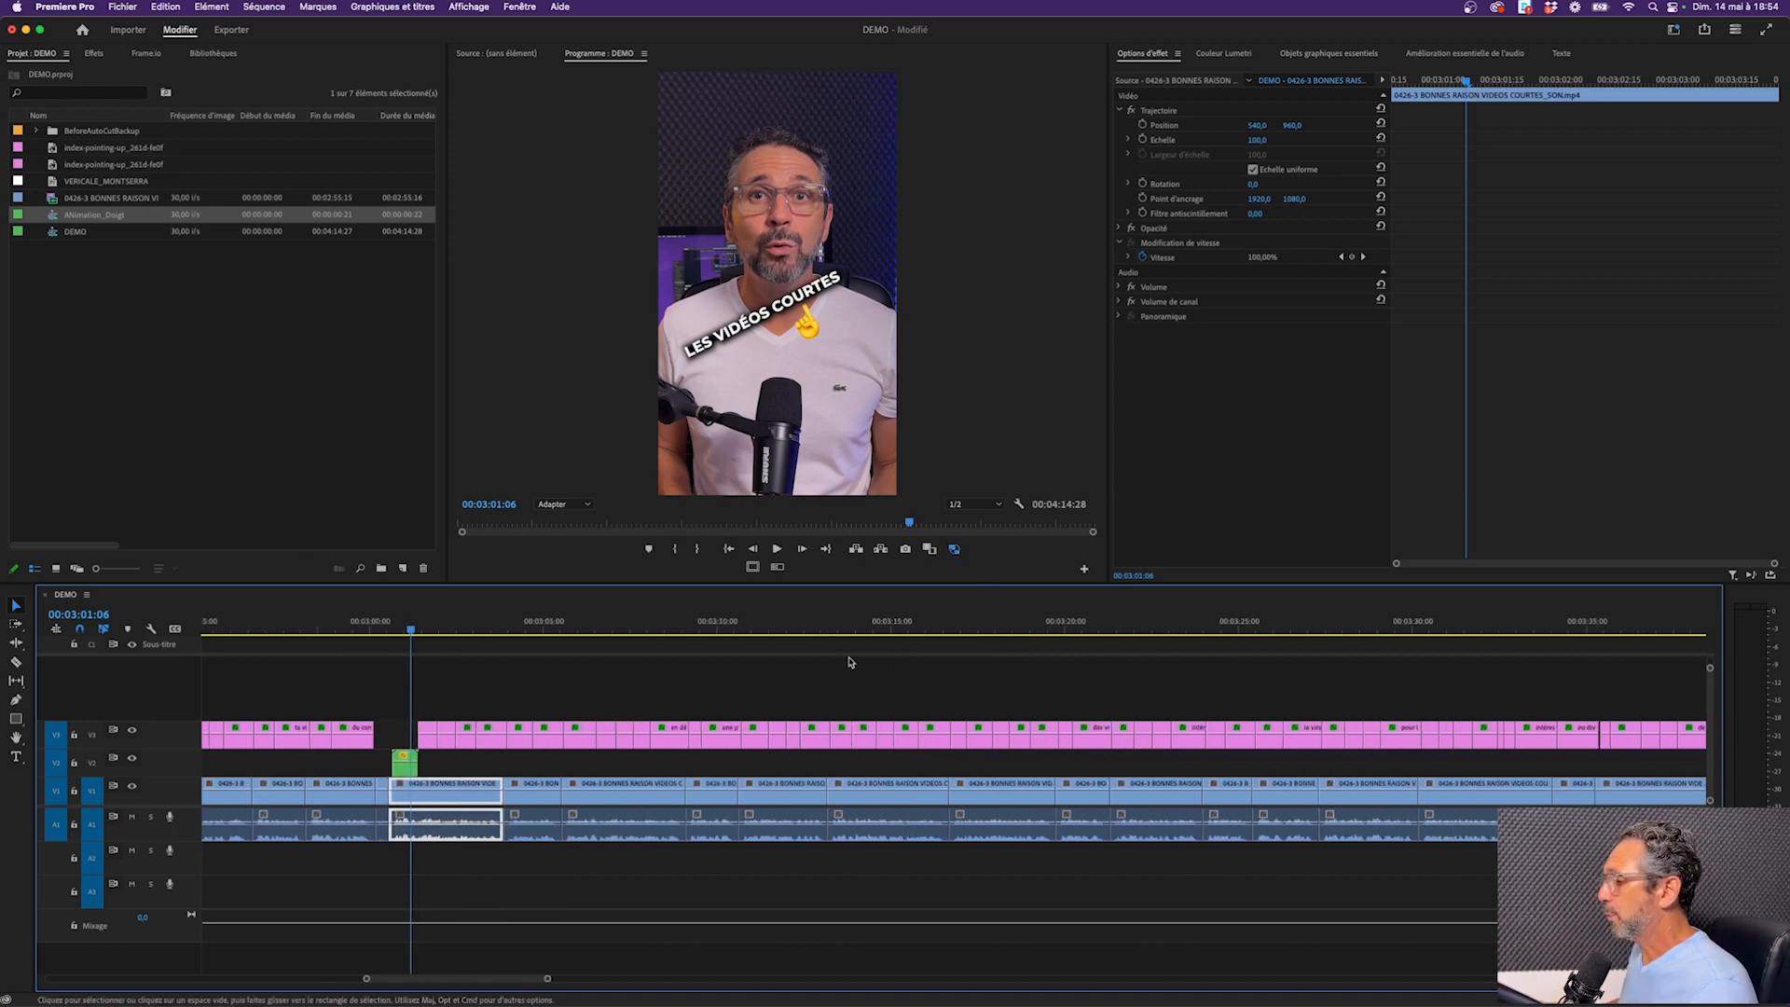
{"action": "left_click", "coordinate": [661, 630]}
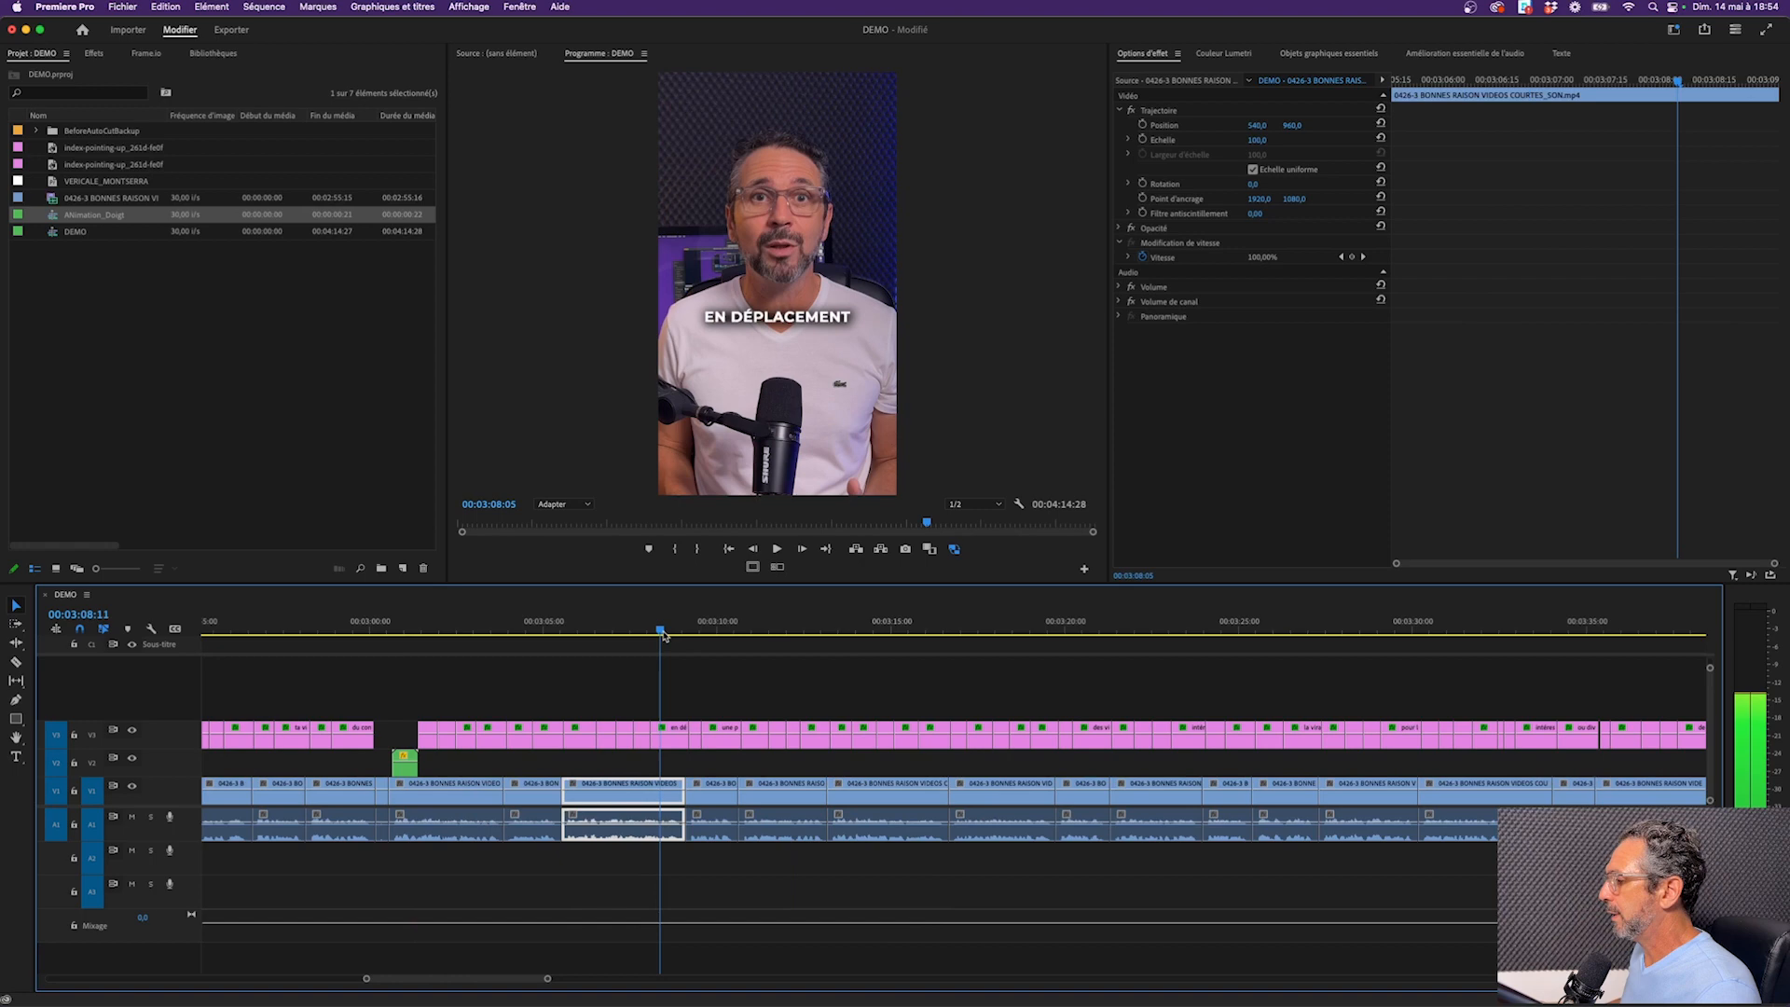
{"action": "left_click", "coordinate": [675, 740]}
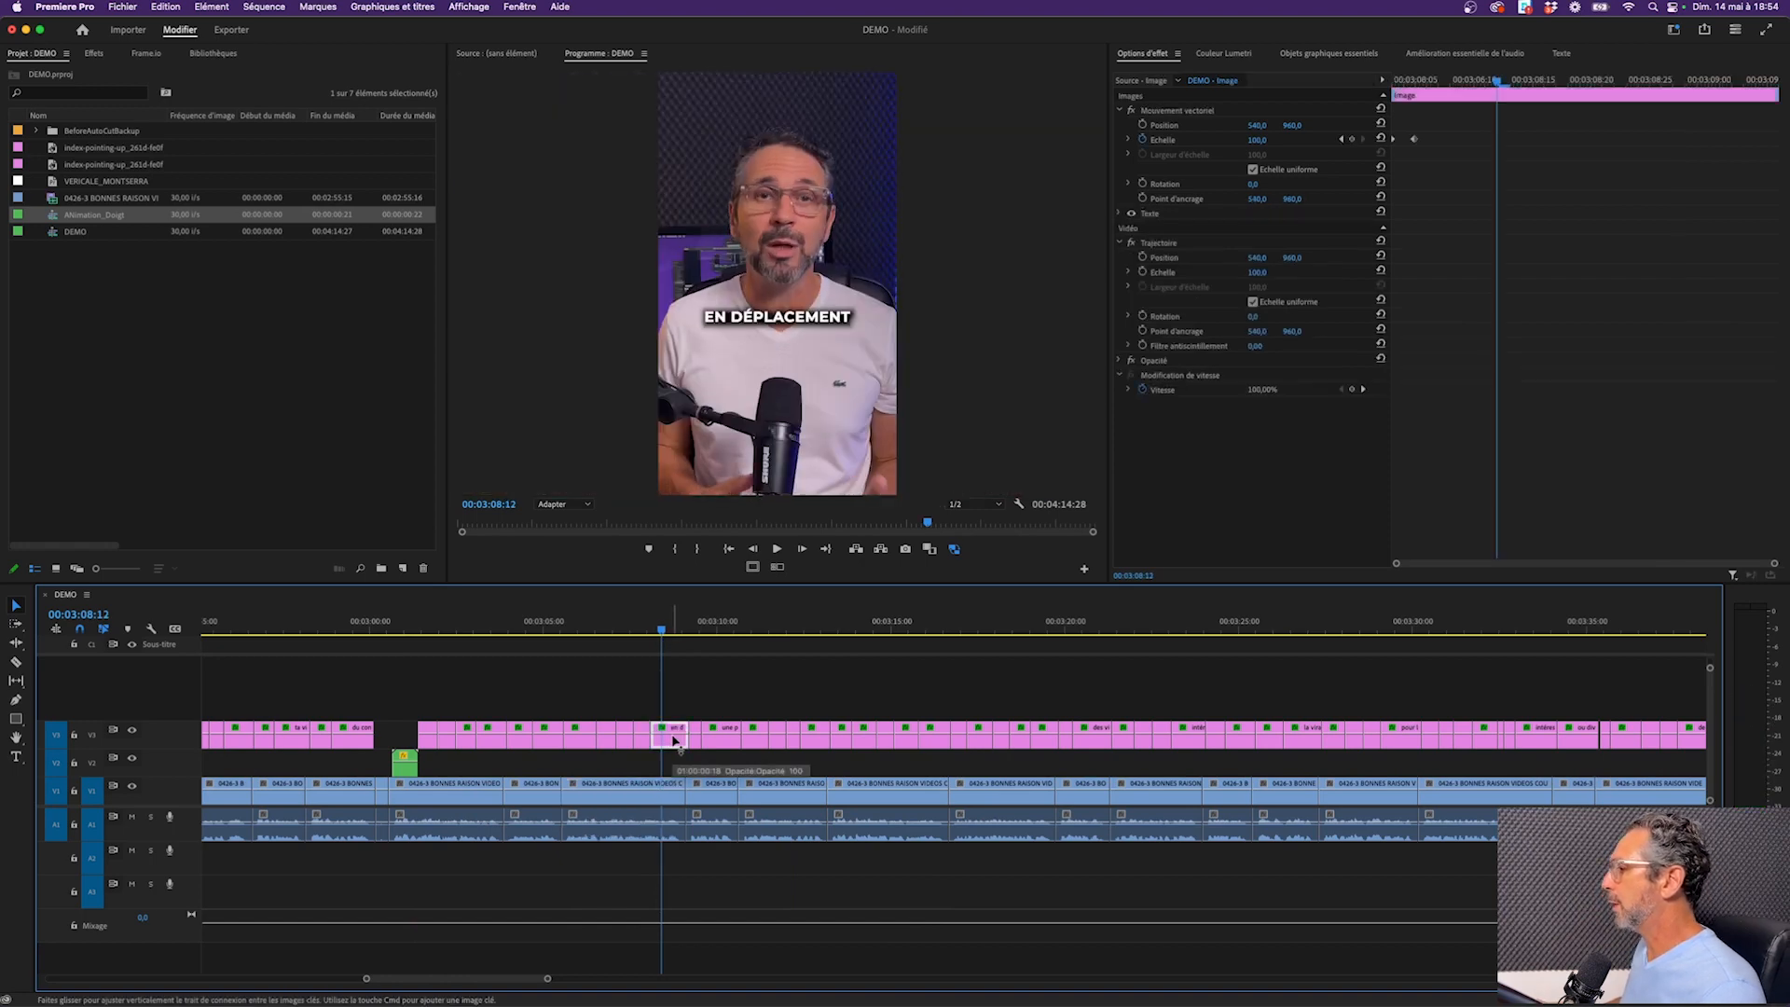
{"action": "left_click", "coordinate": [706, 630]}
{"action": "left_click", "coordinate": [717, 785]}
{"action": "left_click", "coordinate": [723, 736]}
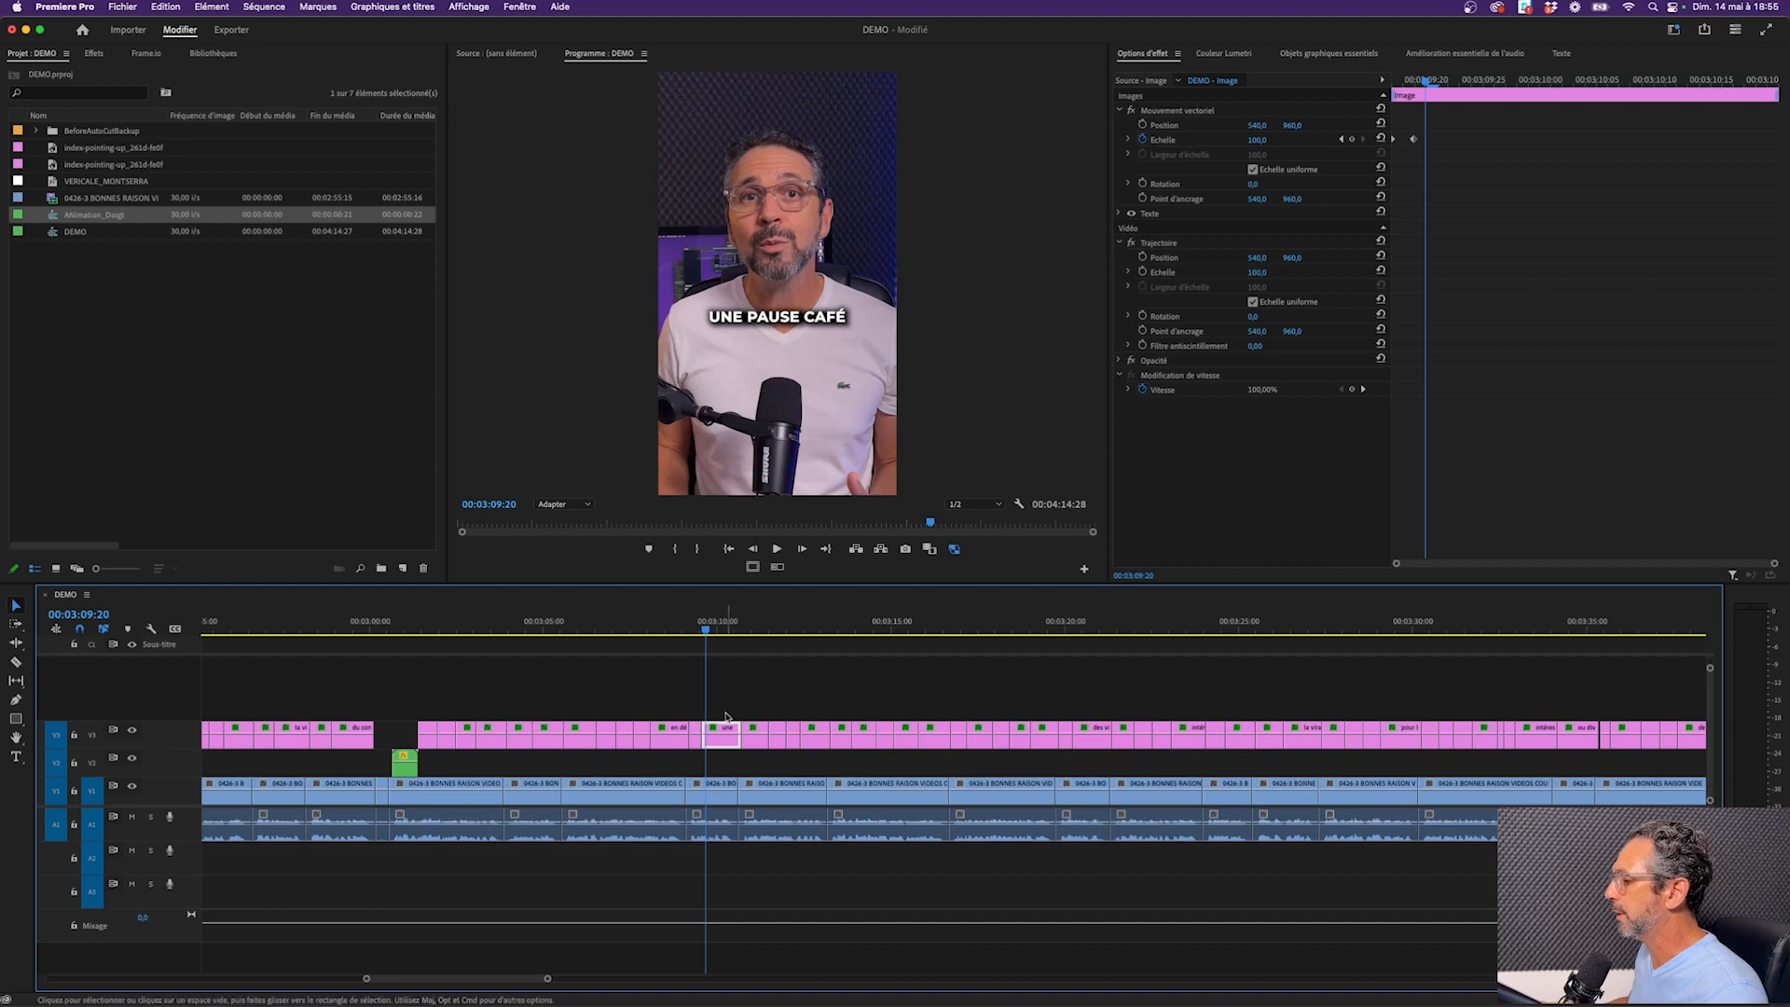
{"action": "double_click", "coordinate": [774, 321]}
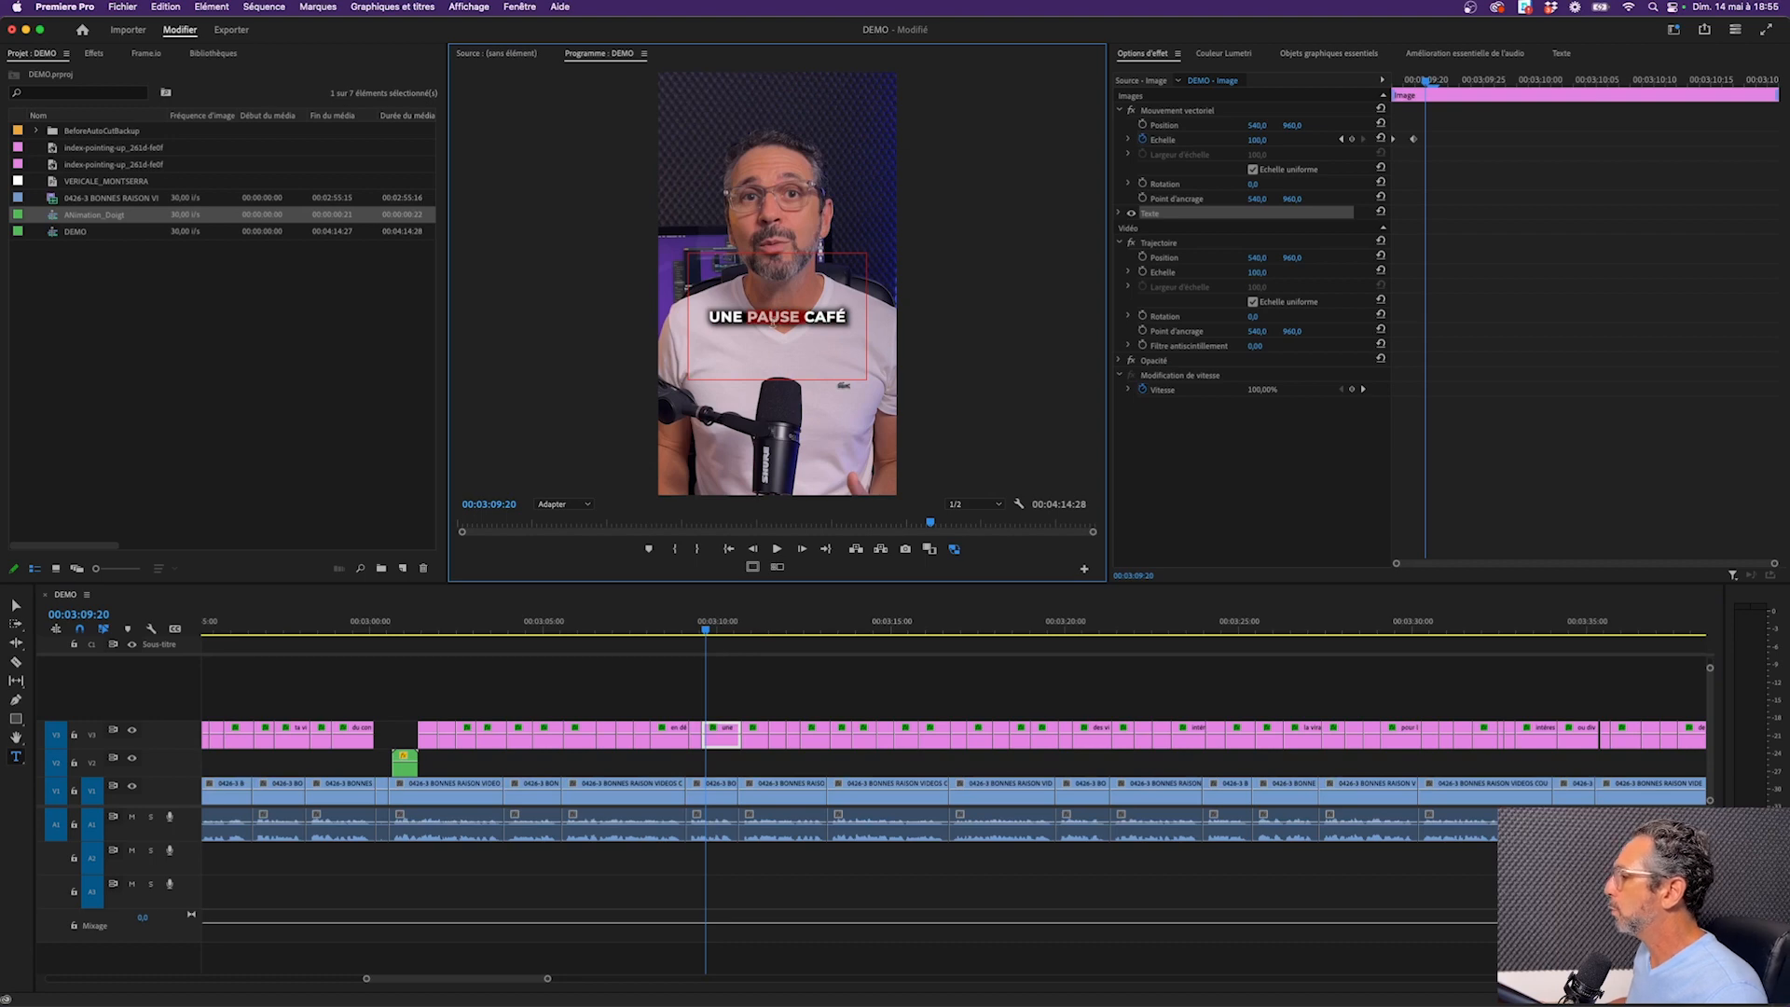
{"action": "left_click", "coordinate": [1333, 54]}
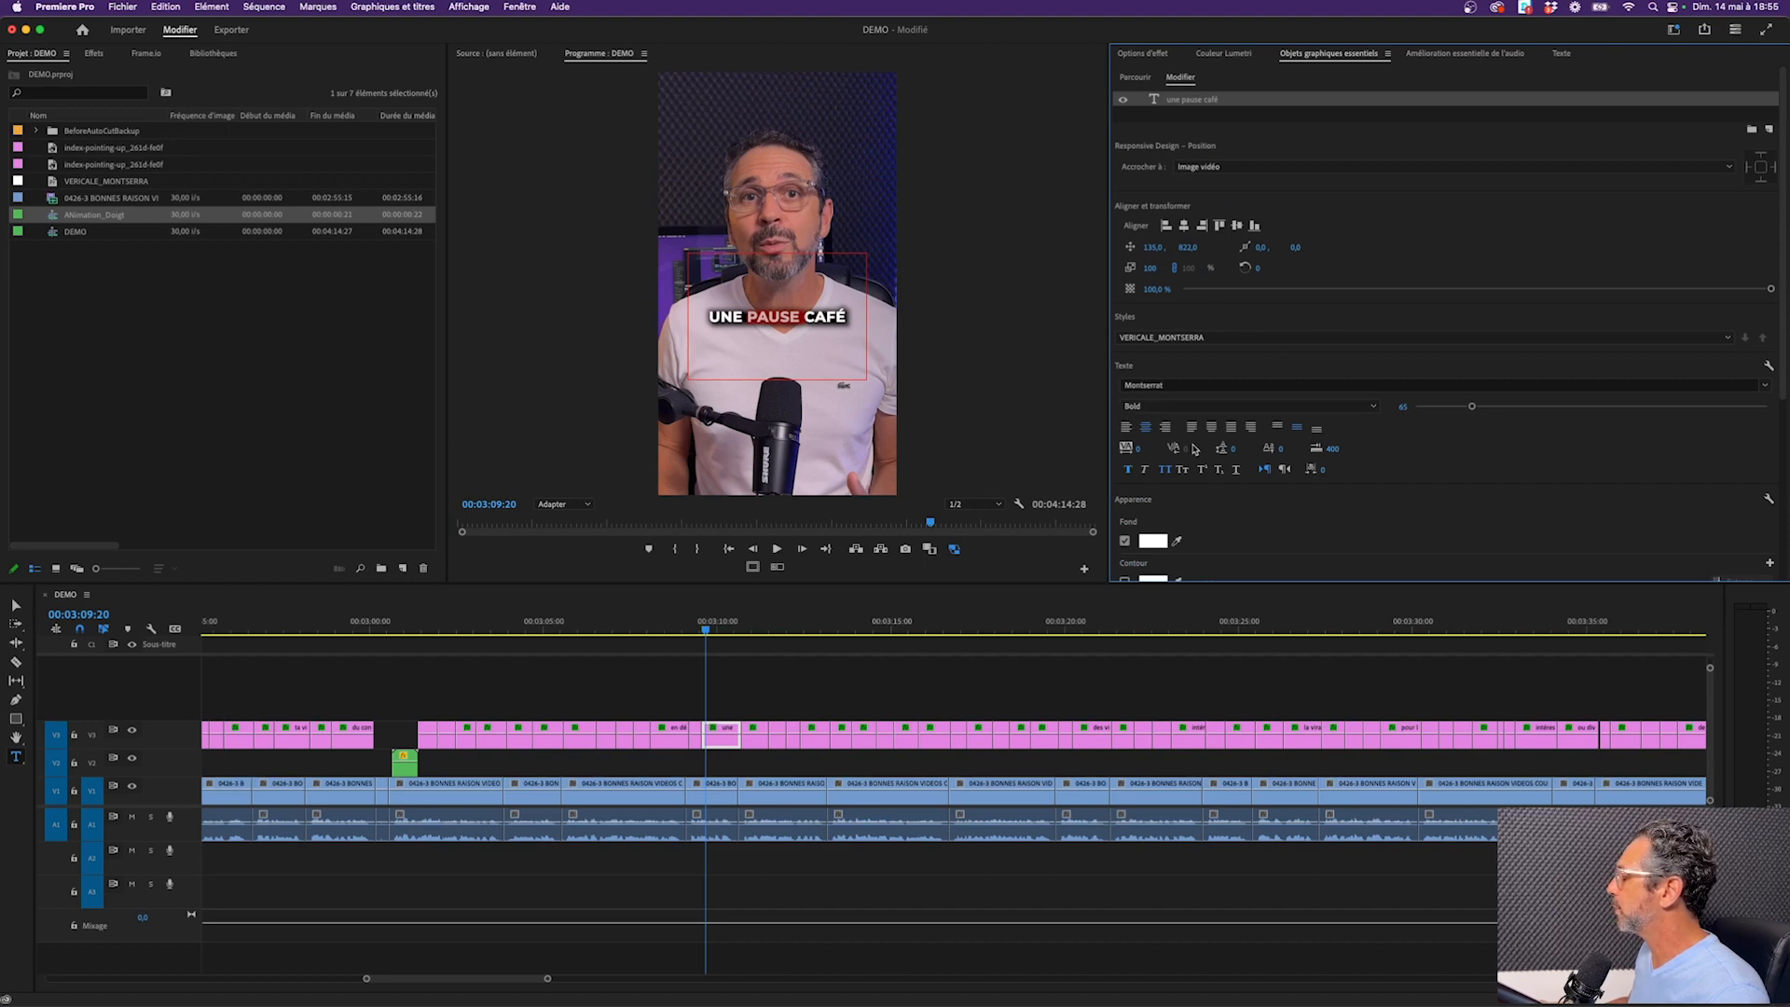
{"action": "left_click_drag", "start_coordinate": [1473, 410], "coordinate": [1569, 413]}
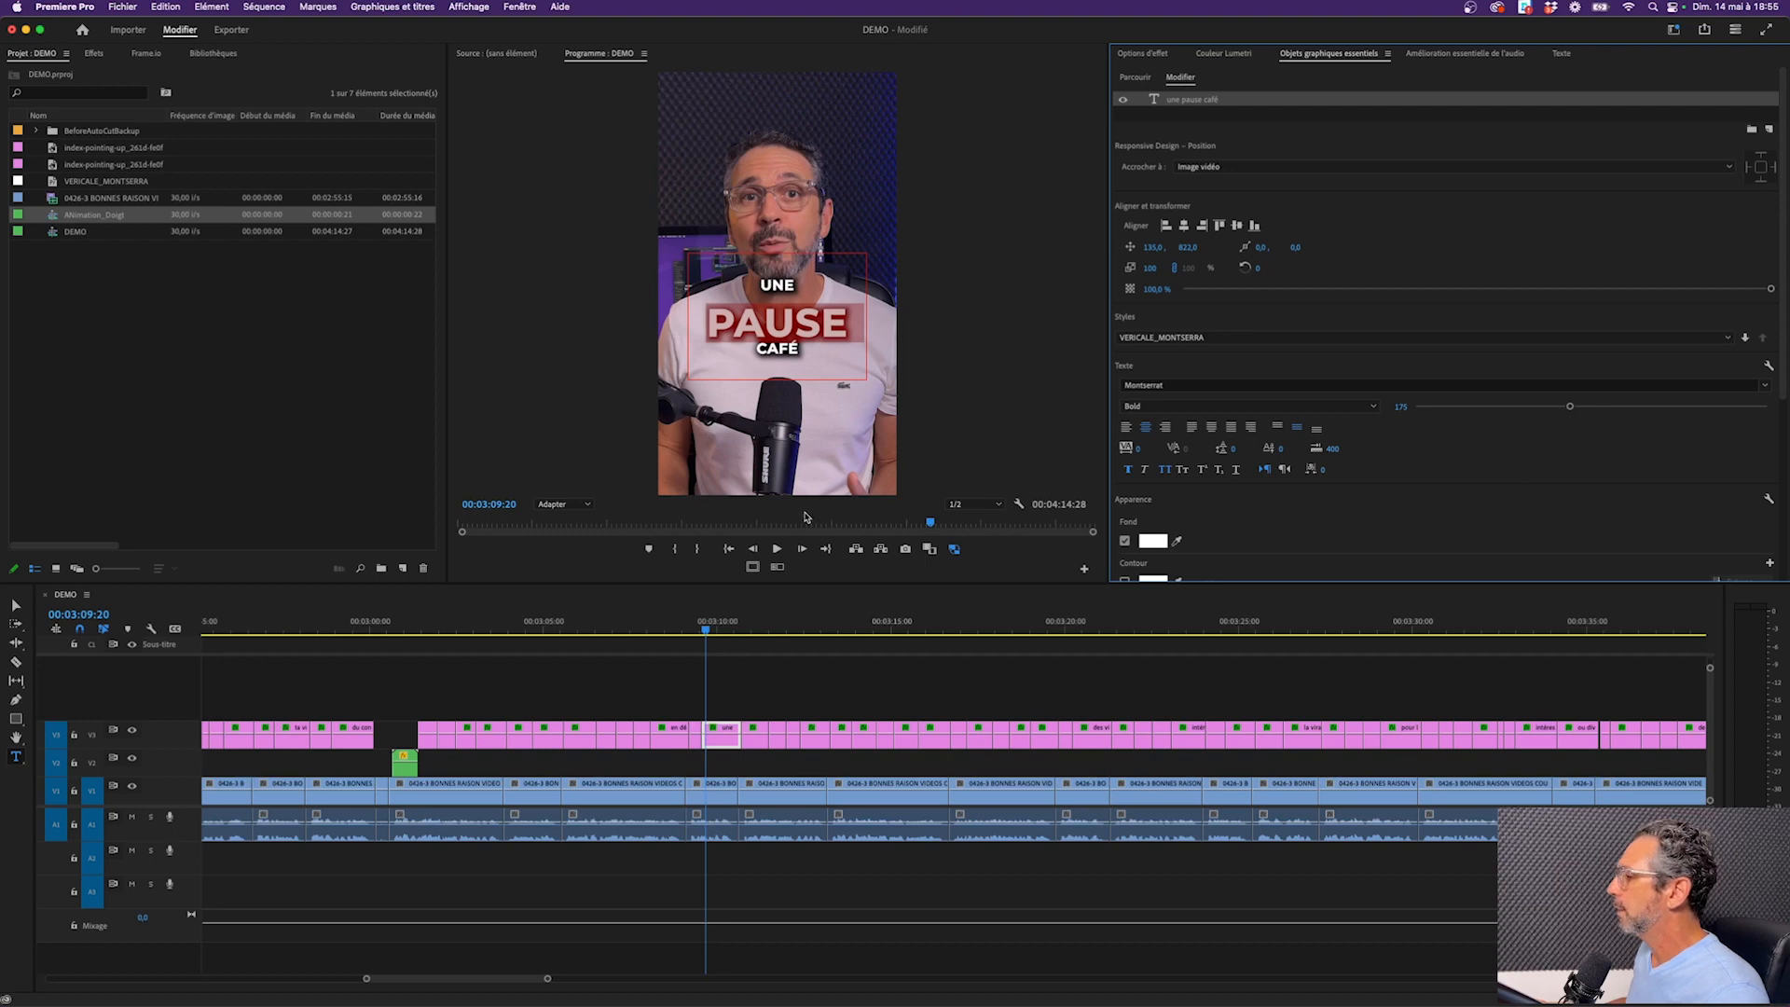
Fill the word "pause" with red FF0000 and play from just before the caption to check it
{"action": "scroll", "coordinate": [1196, 428], "scroll_direction": "down", "scroll_amount": 5}
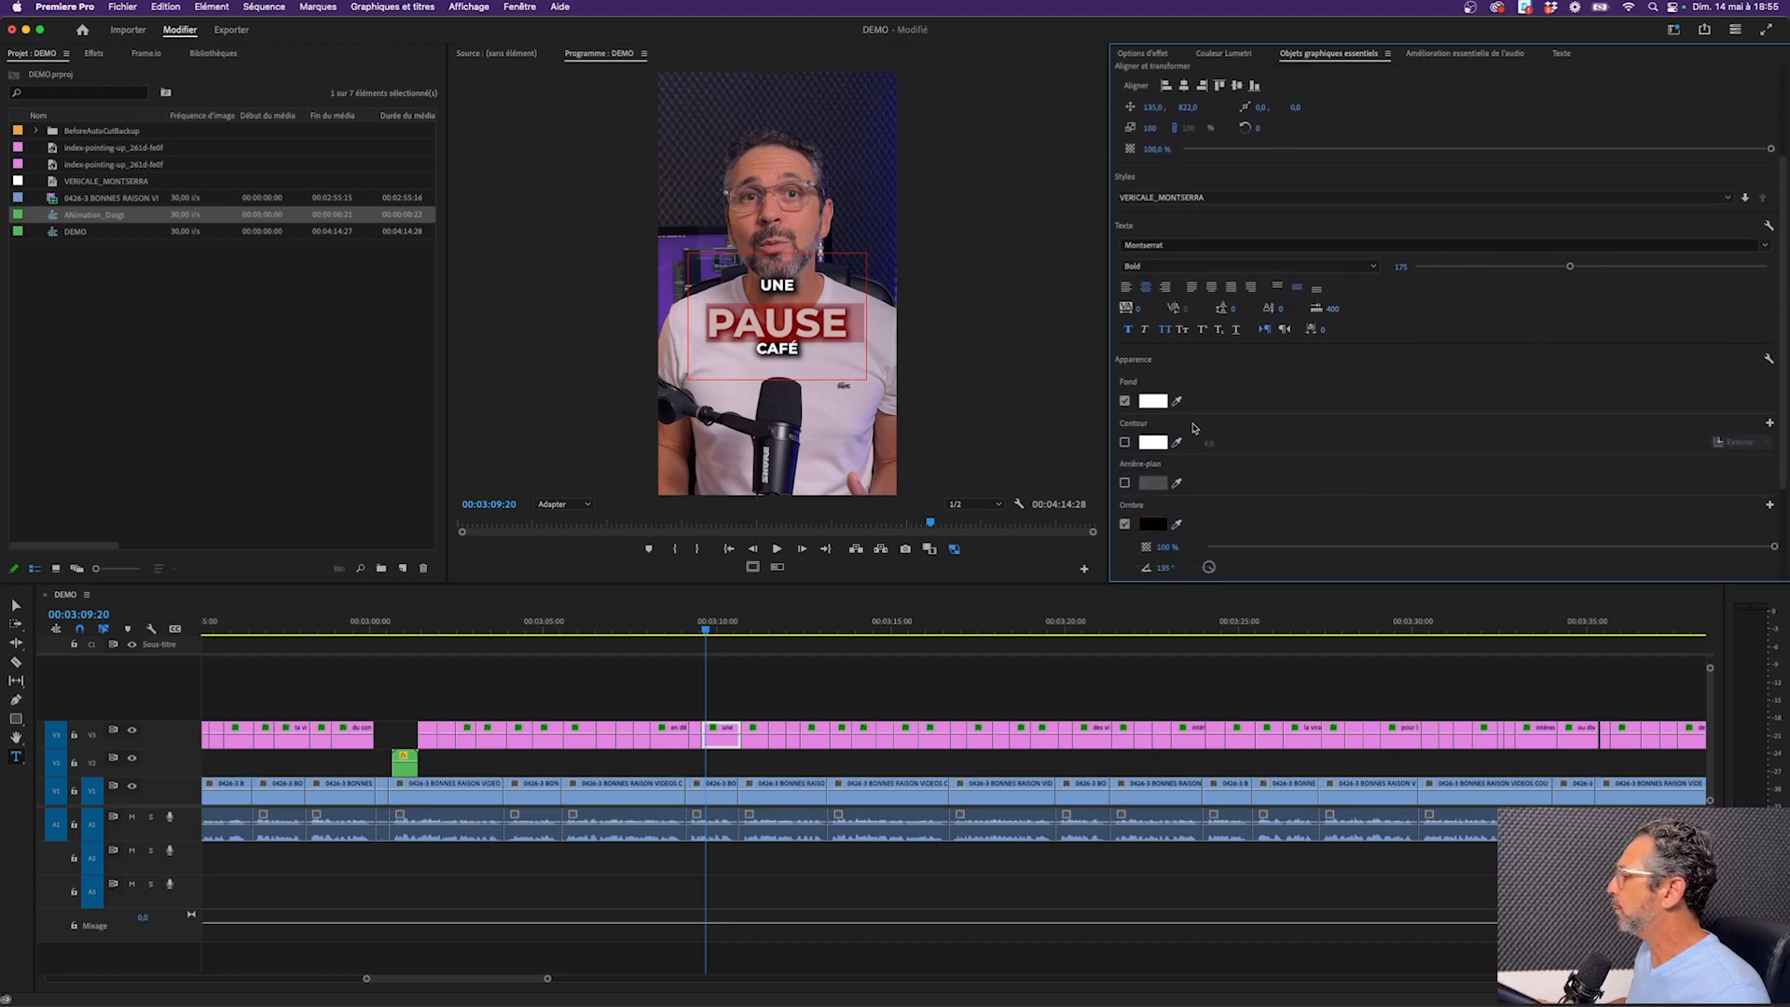
{"action": "left_click", "coordinate": [1152, 406]}
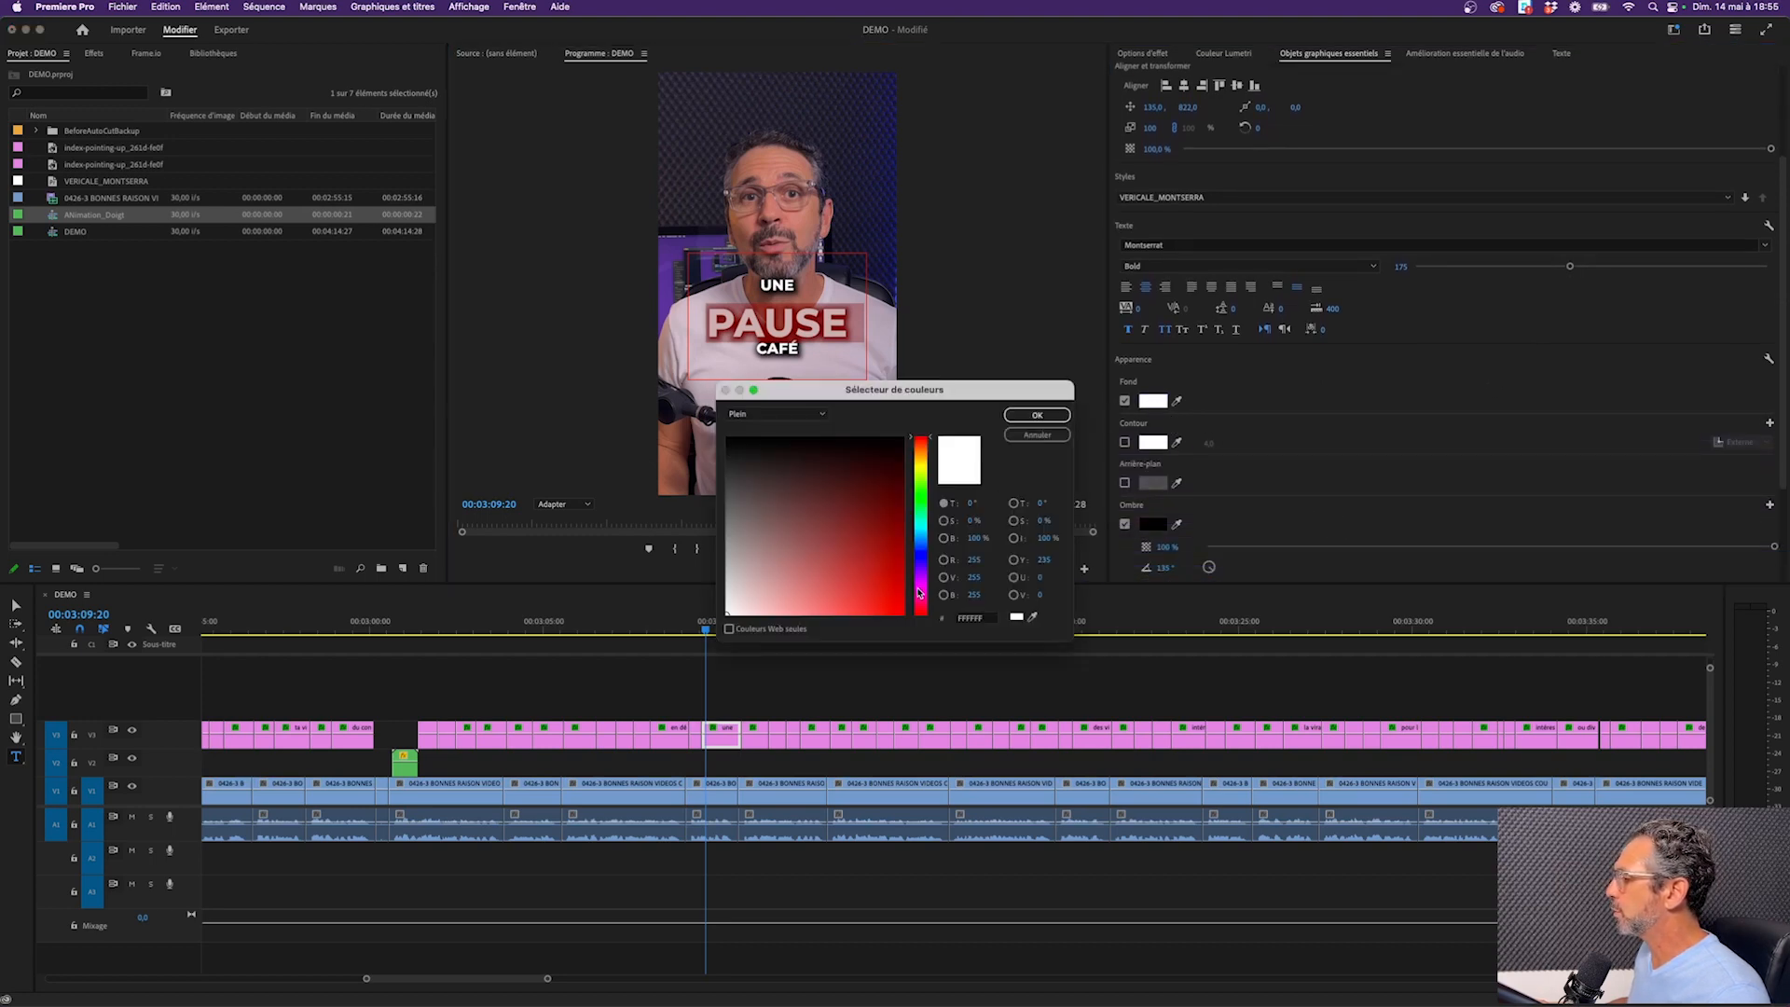
{"action": "left_click_drag", "start_coordinate": [887, 596], "coordinate": [925, 641]}
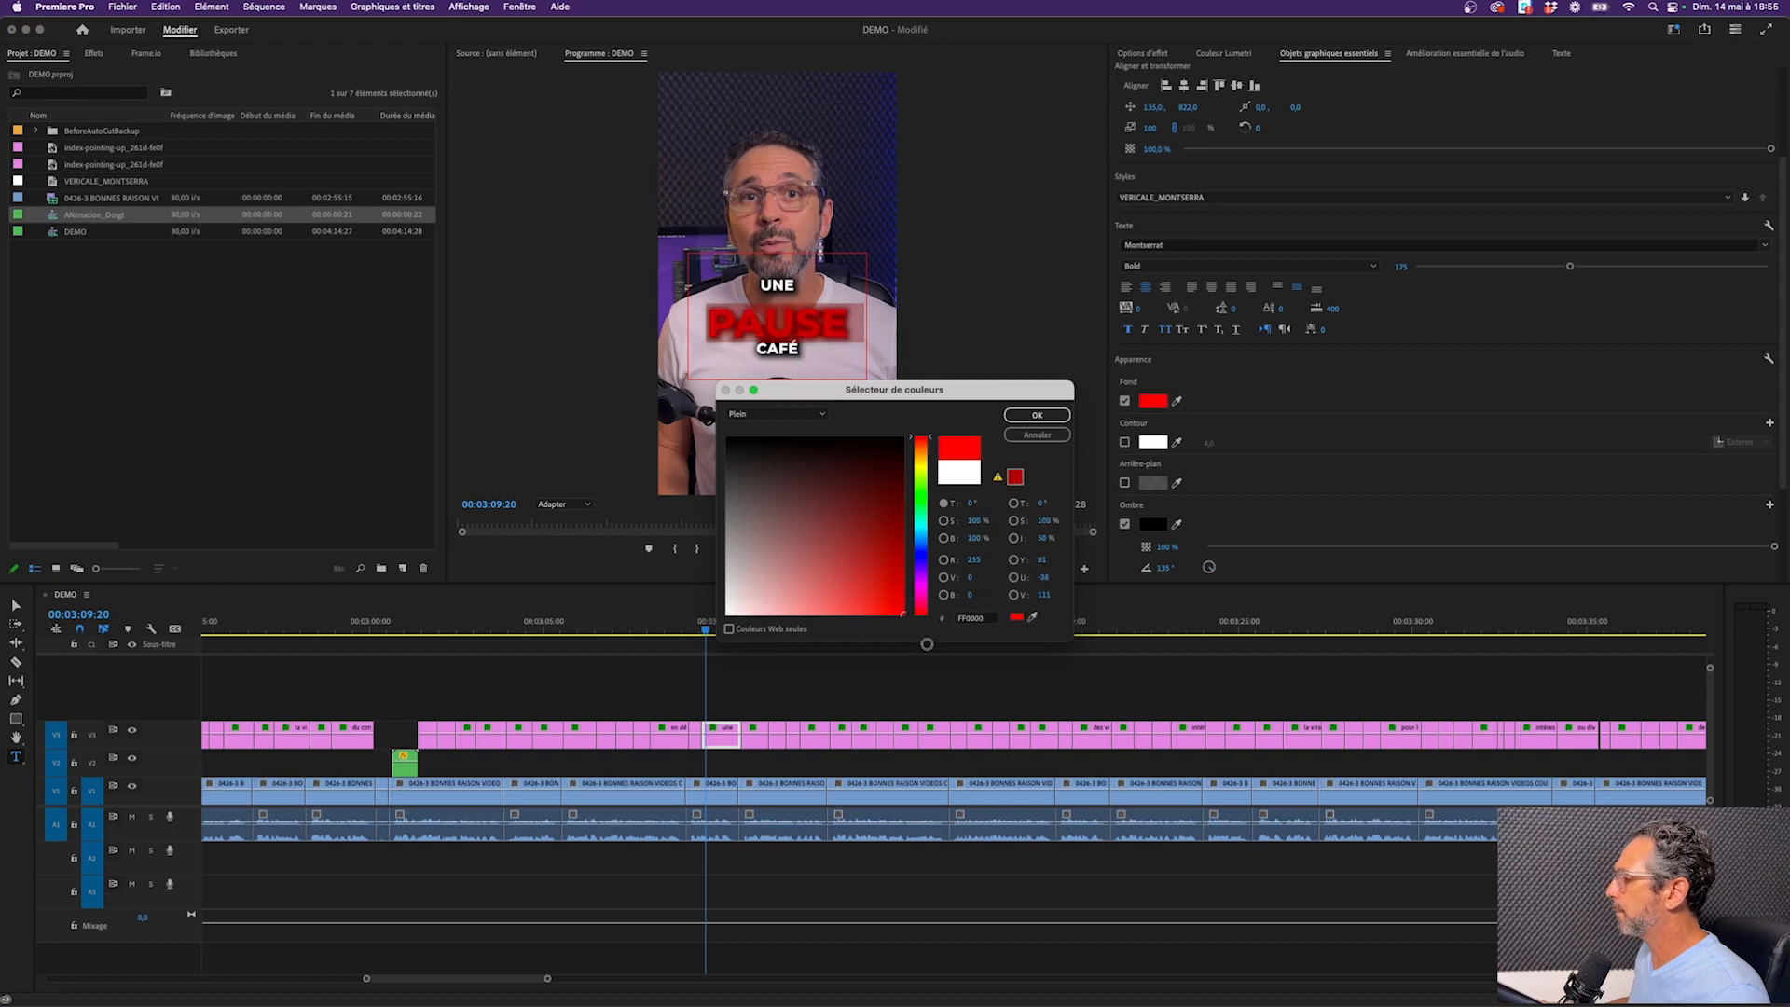
{"action": "left_click", "coordinate": [1037, 416]}
{"action": "left_click_drag", "start_coordinate": [705, 622], "coordinate": [683, 623]}
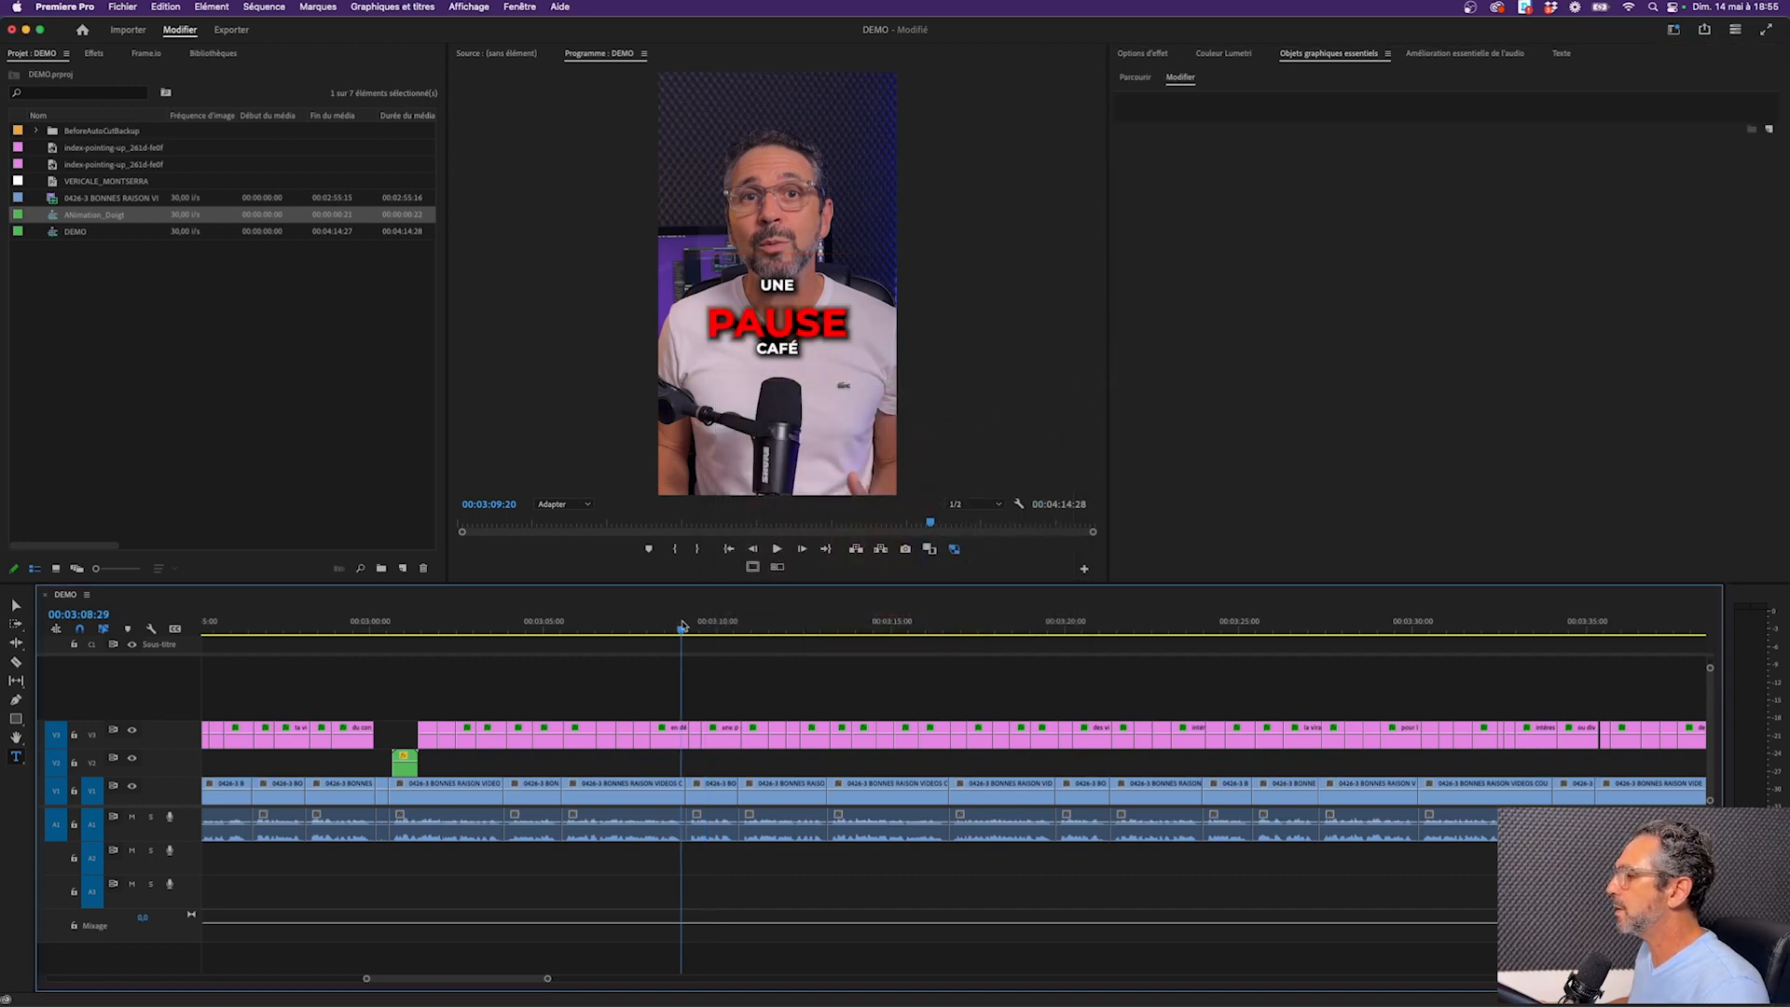
{"action": "key", "text": "space"}
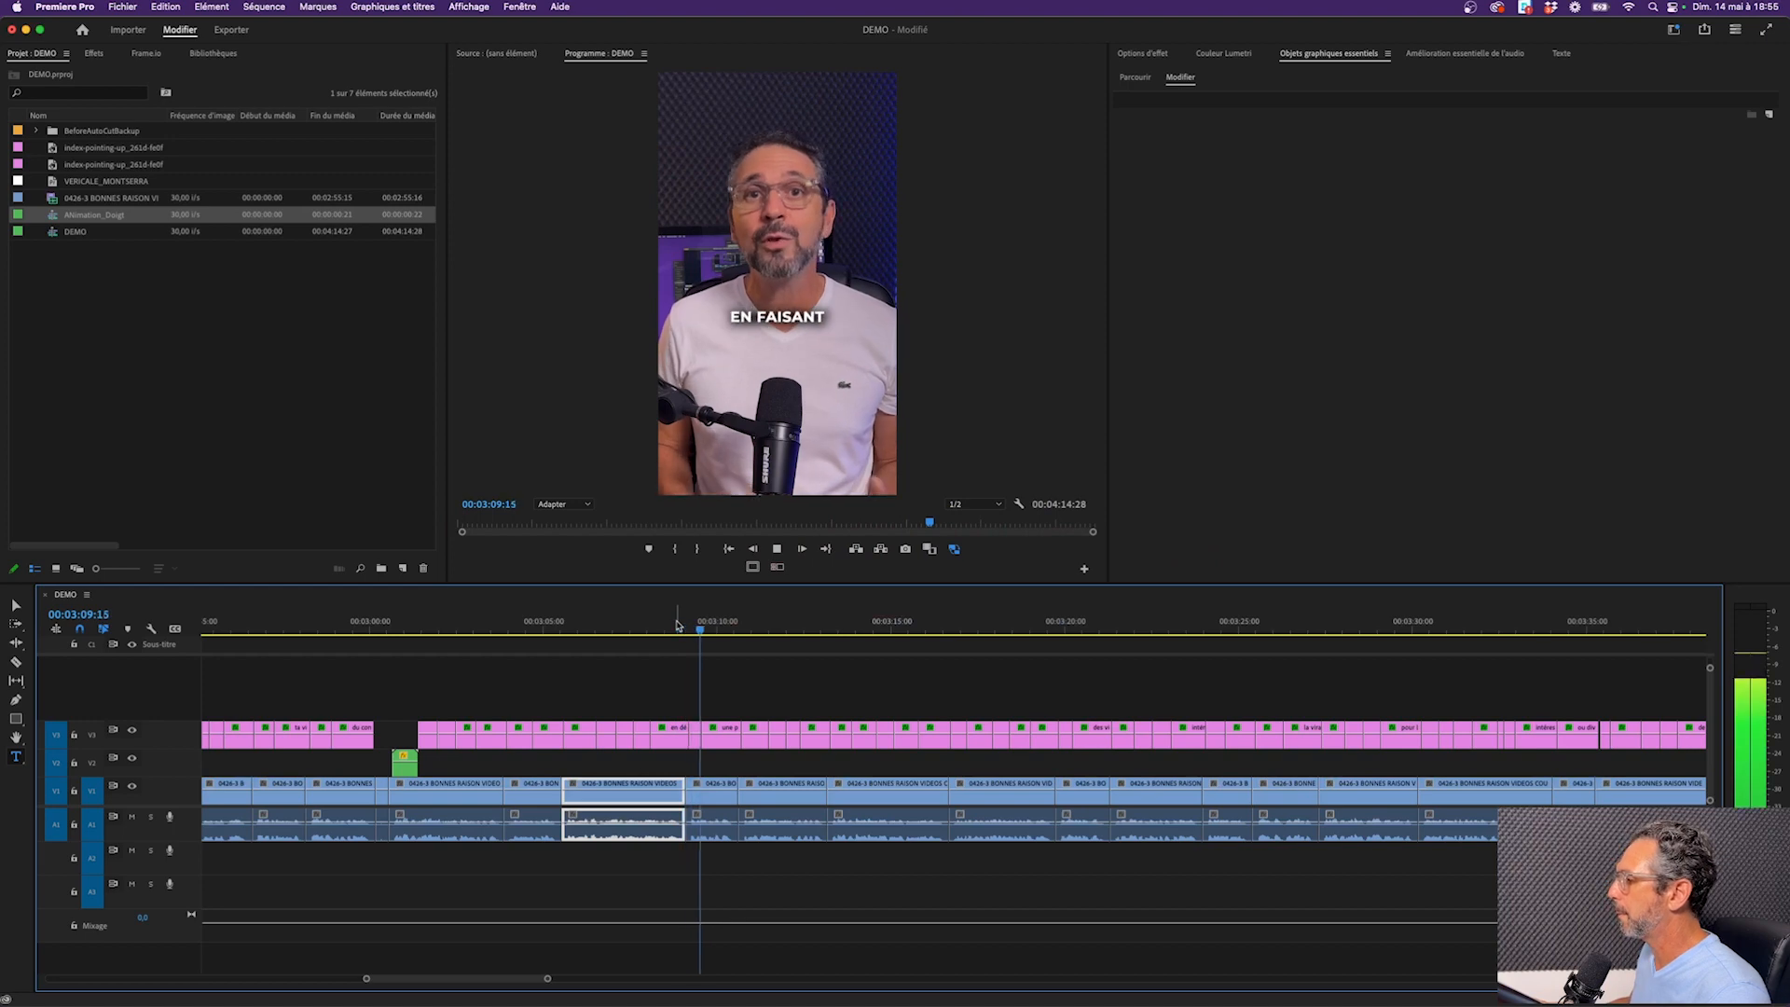
Set the line spacing of the whole "une pause café" text to 24 and play from just before the caption
{"action": "left_click", "coordinate": [720, 735]}
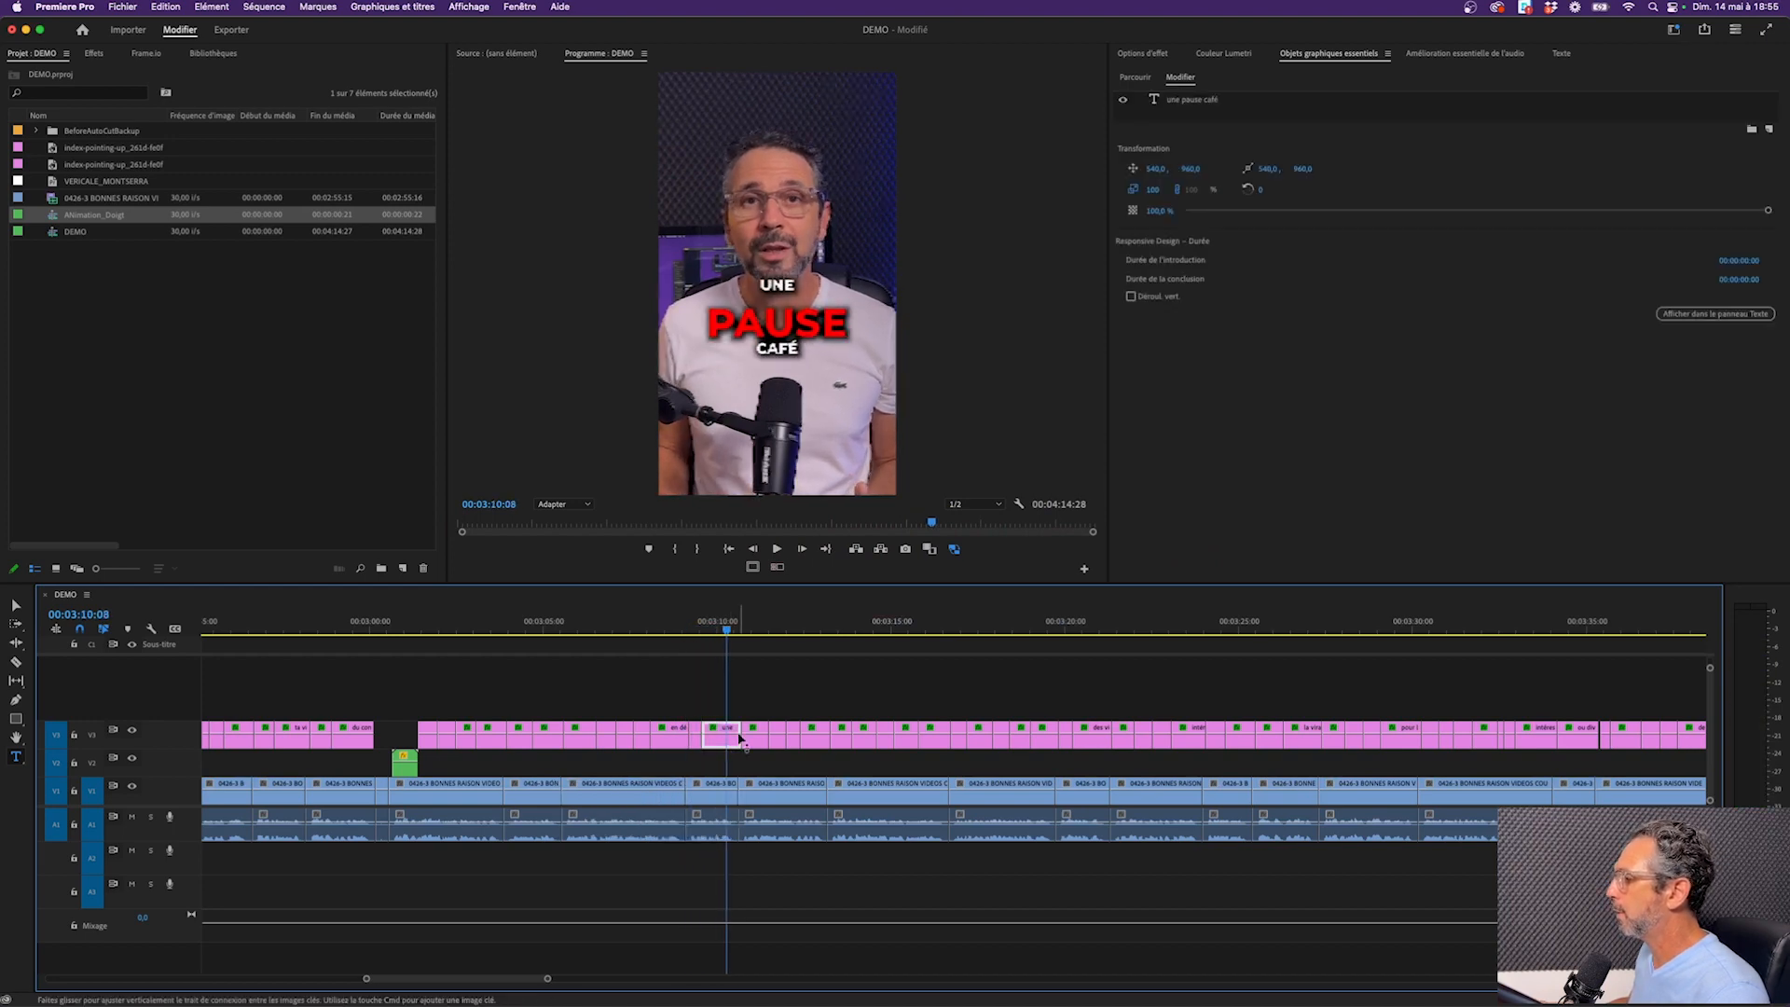
{"action": "left_click", "coordinate": [753, 303]}
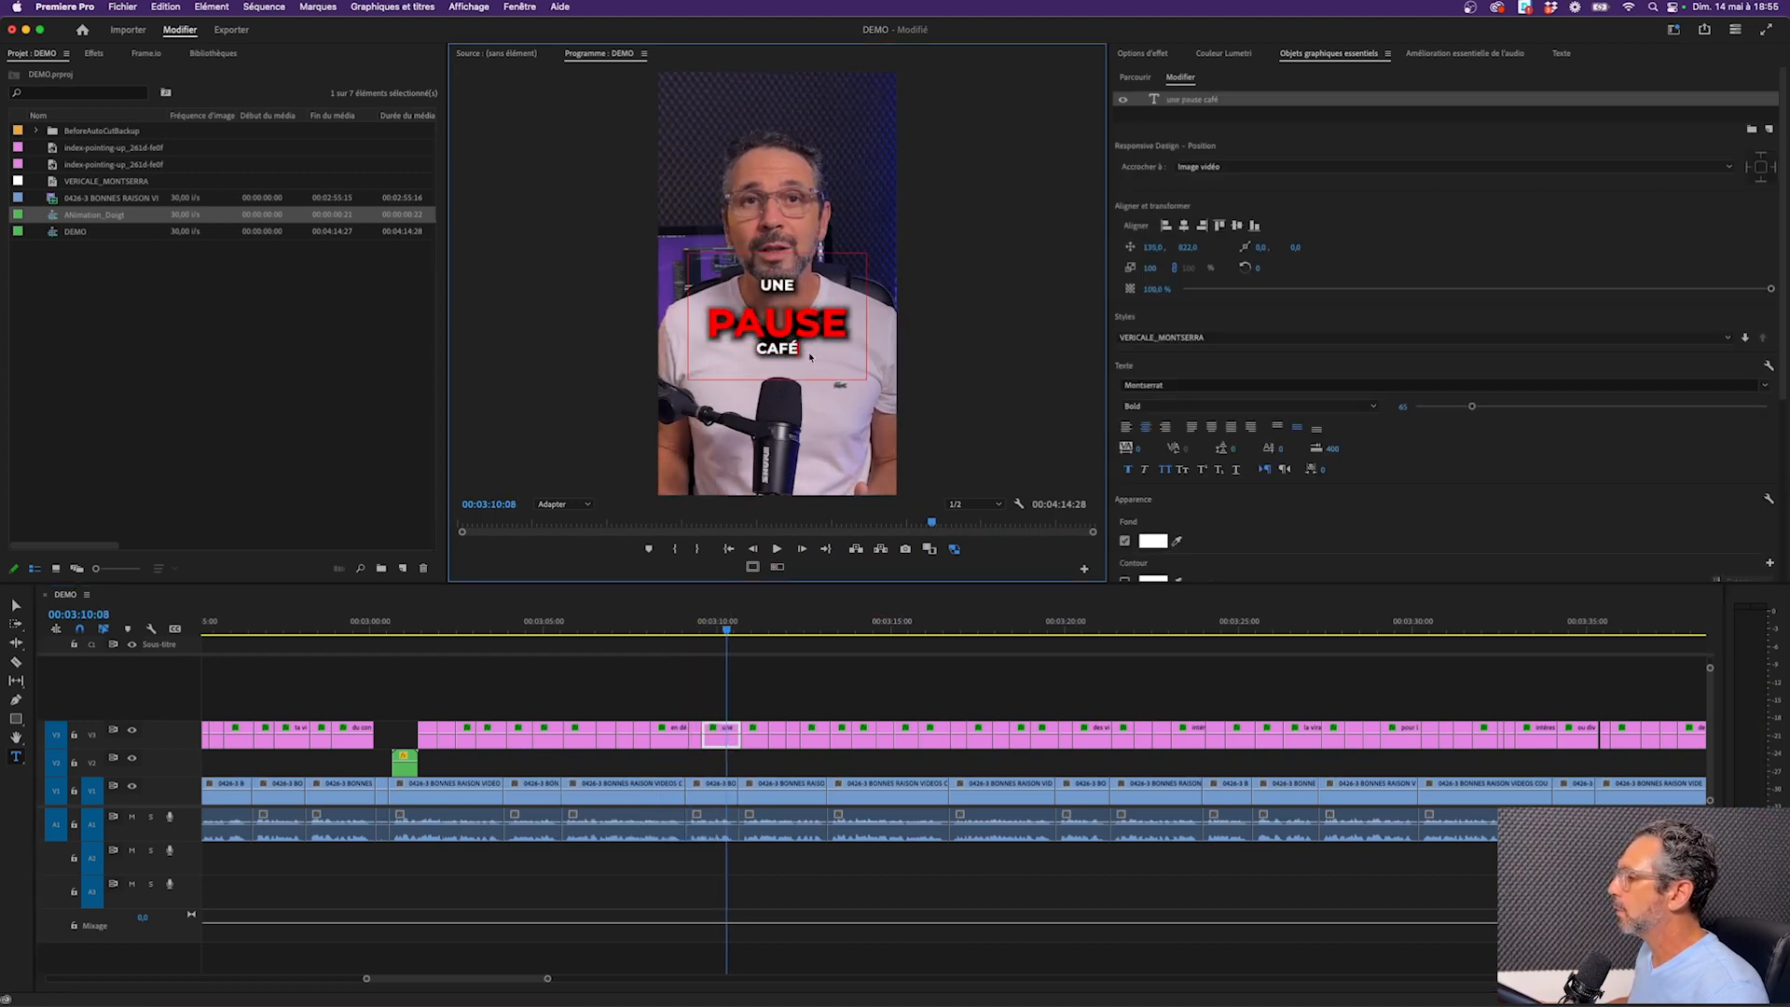
{"action": "left_click_drag", "start_coordinate": [750, 299], "coordinate": [734, 257]}
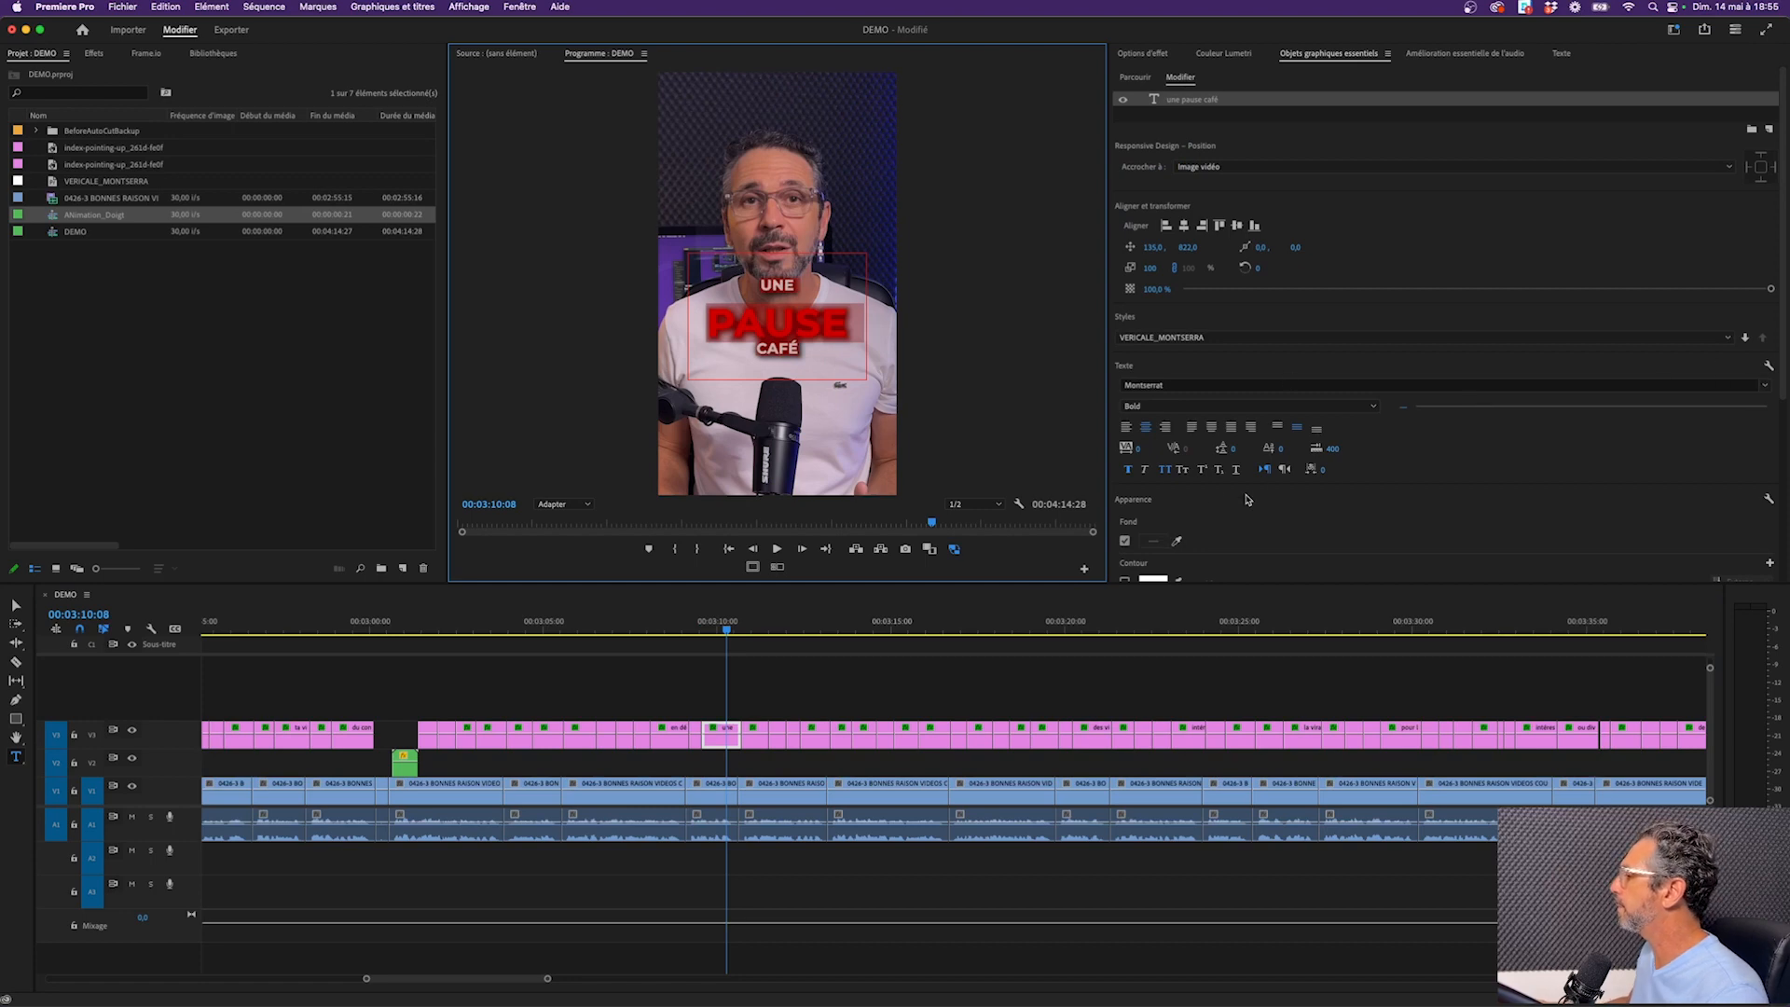
{"action": "left_click_drag", "start_coordinate": [1231, 453], "coordinate": [1254, 452]}
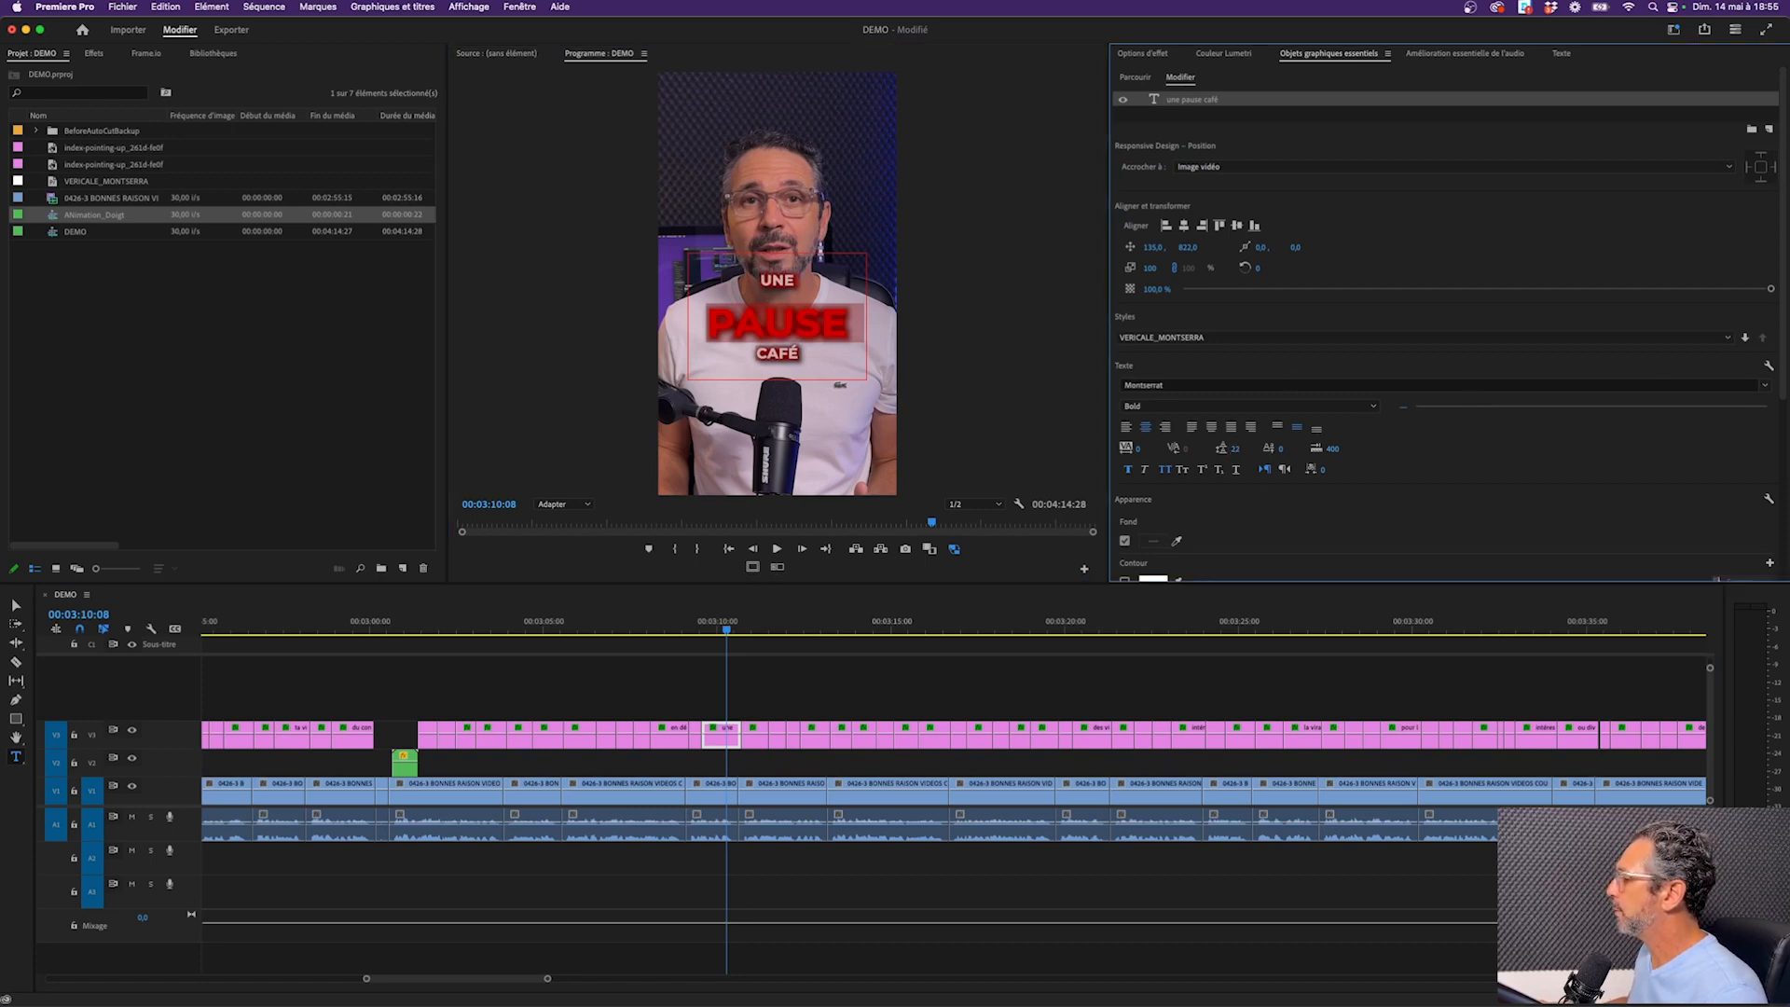
{"action": "left_click", "coordinate": [787, 296]}
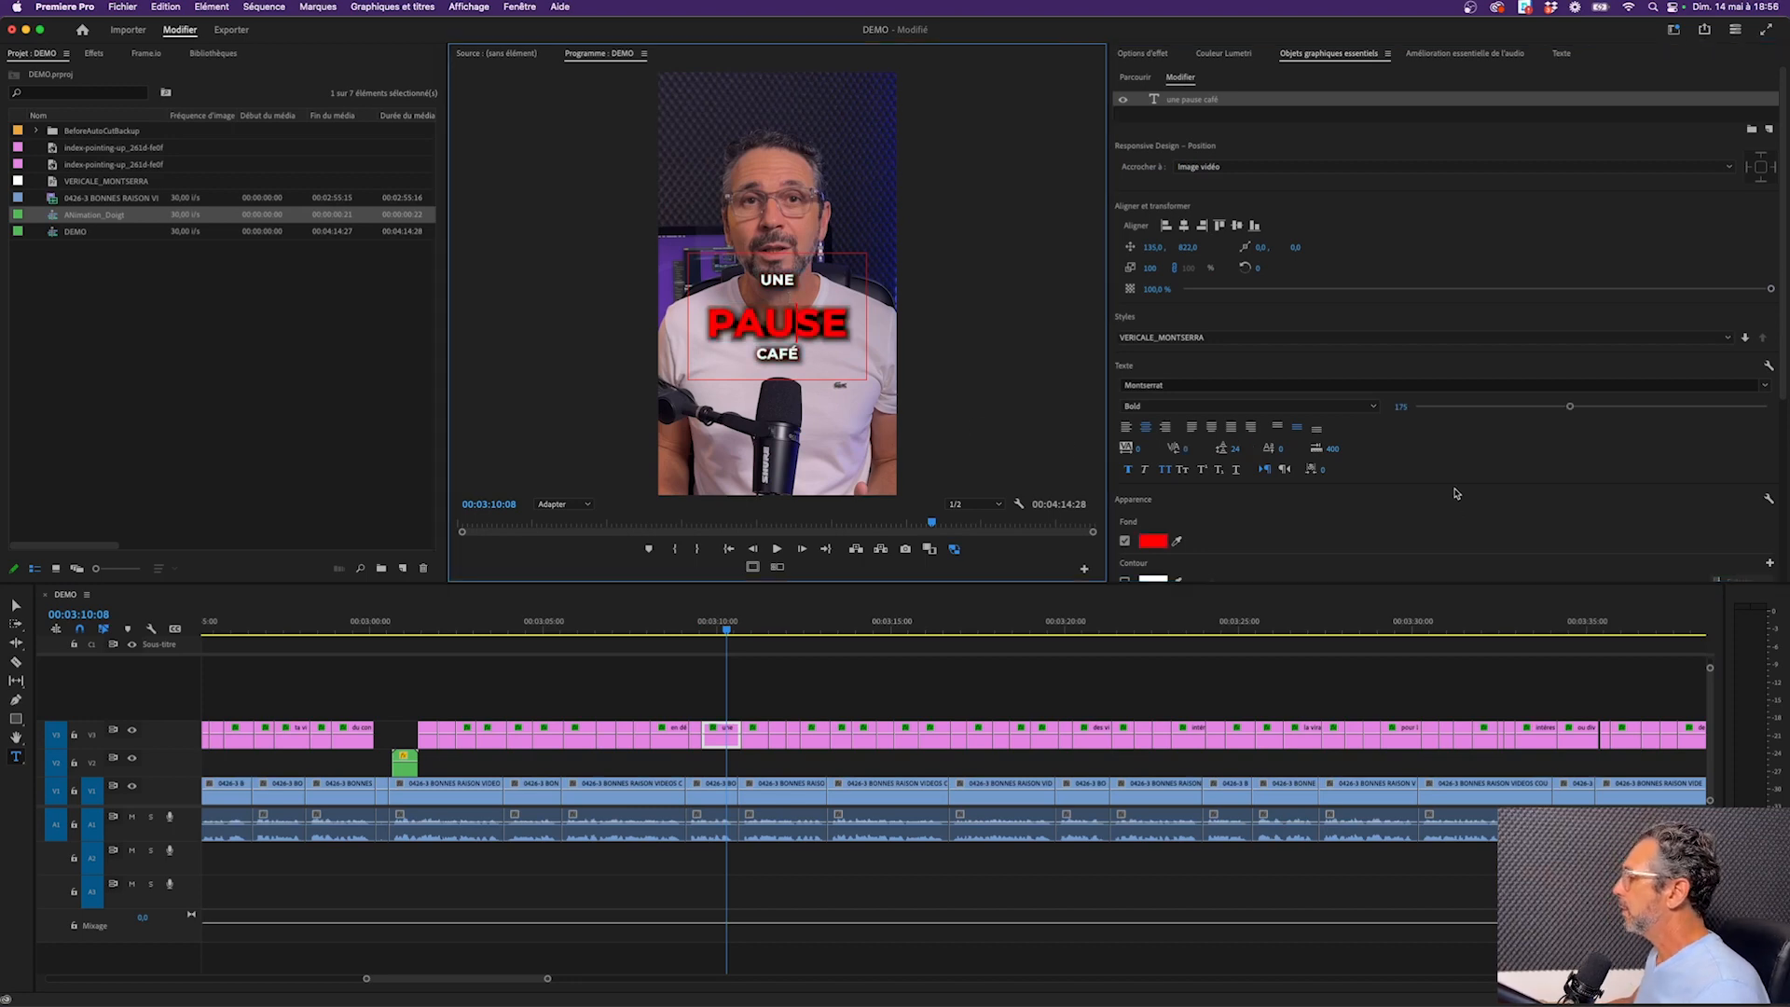
{"action": "left_click", "coordinate": [1247, 514]}
{"action": "left_click_drag", "start_coordinate": [725, 631], "coordinate": [691, 632]}
{"action": "key", "text": "space"}
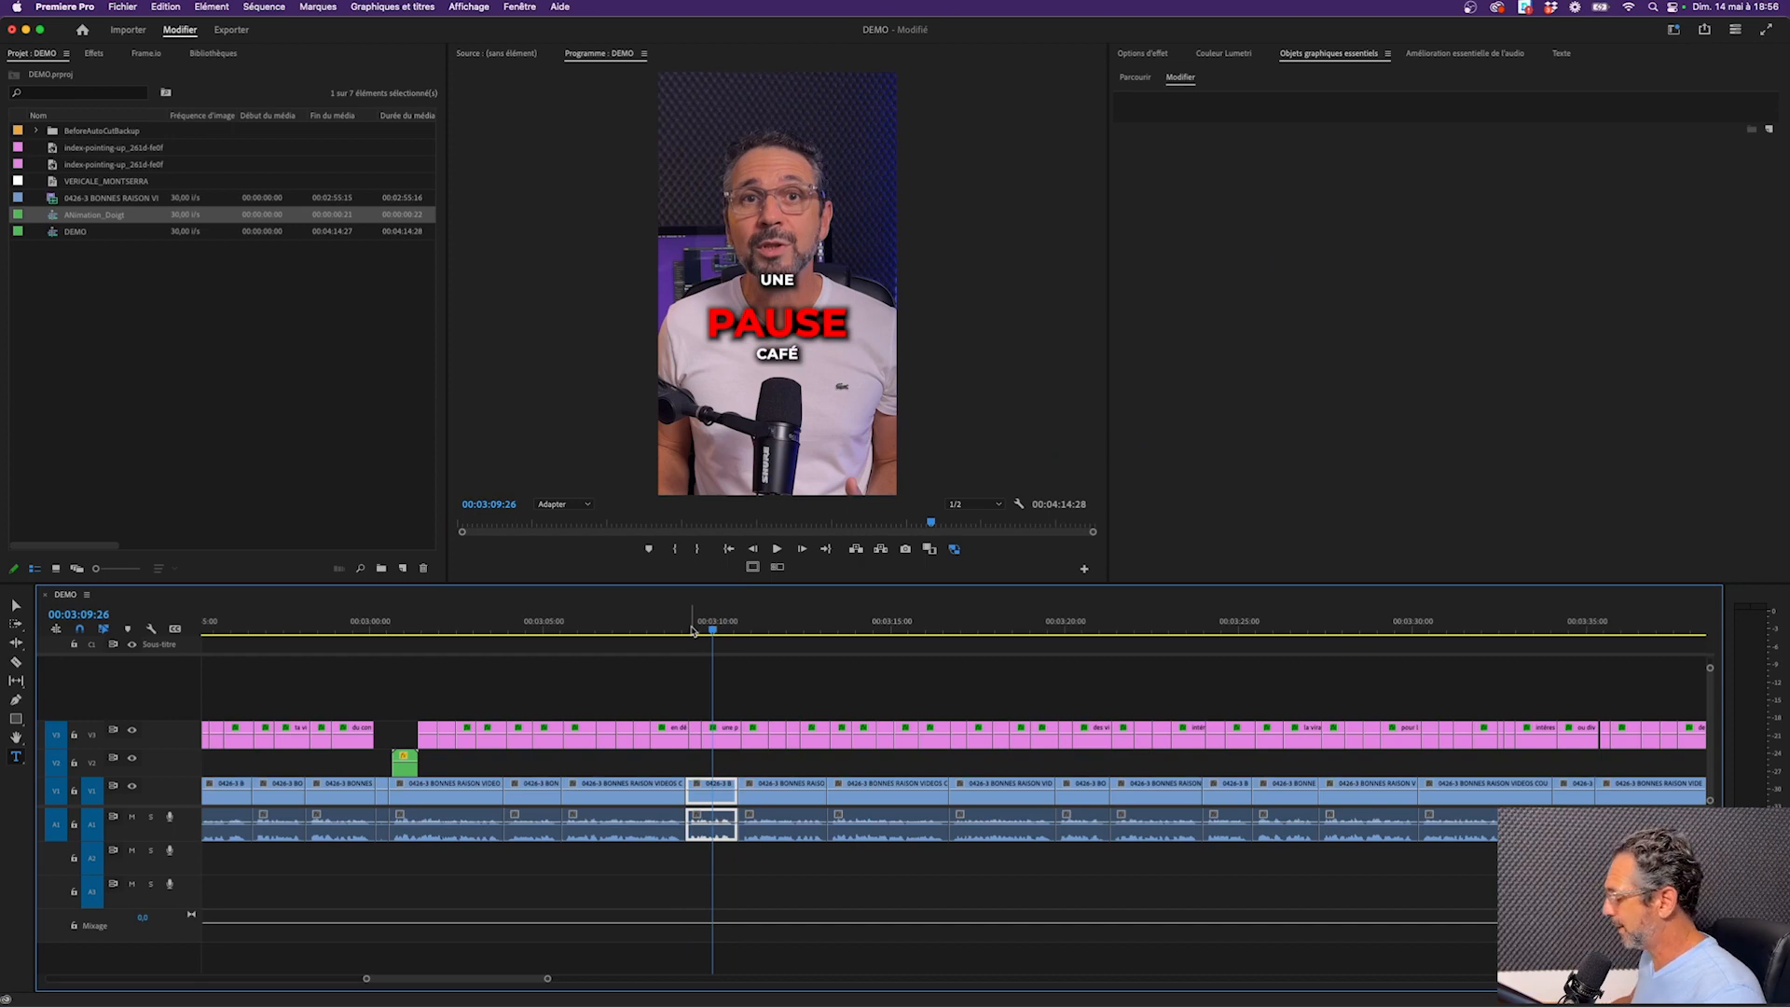
Delete all caption graphics and the nested ANimation_Doigt clip from the DEMO timeline, keeping the video and audio clips
{"action": "key", "text": "minus"}
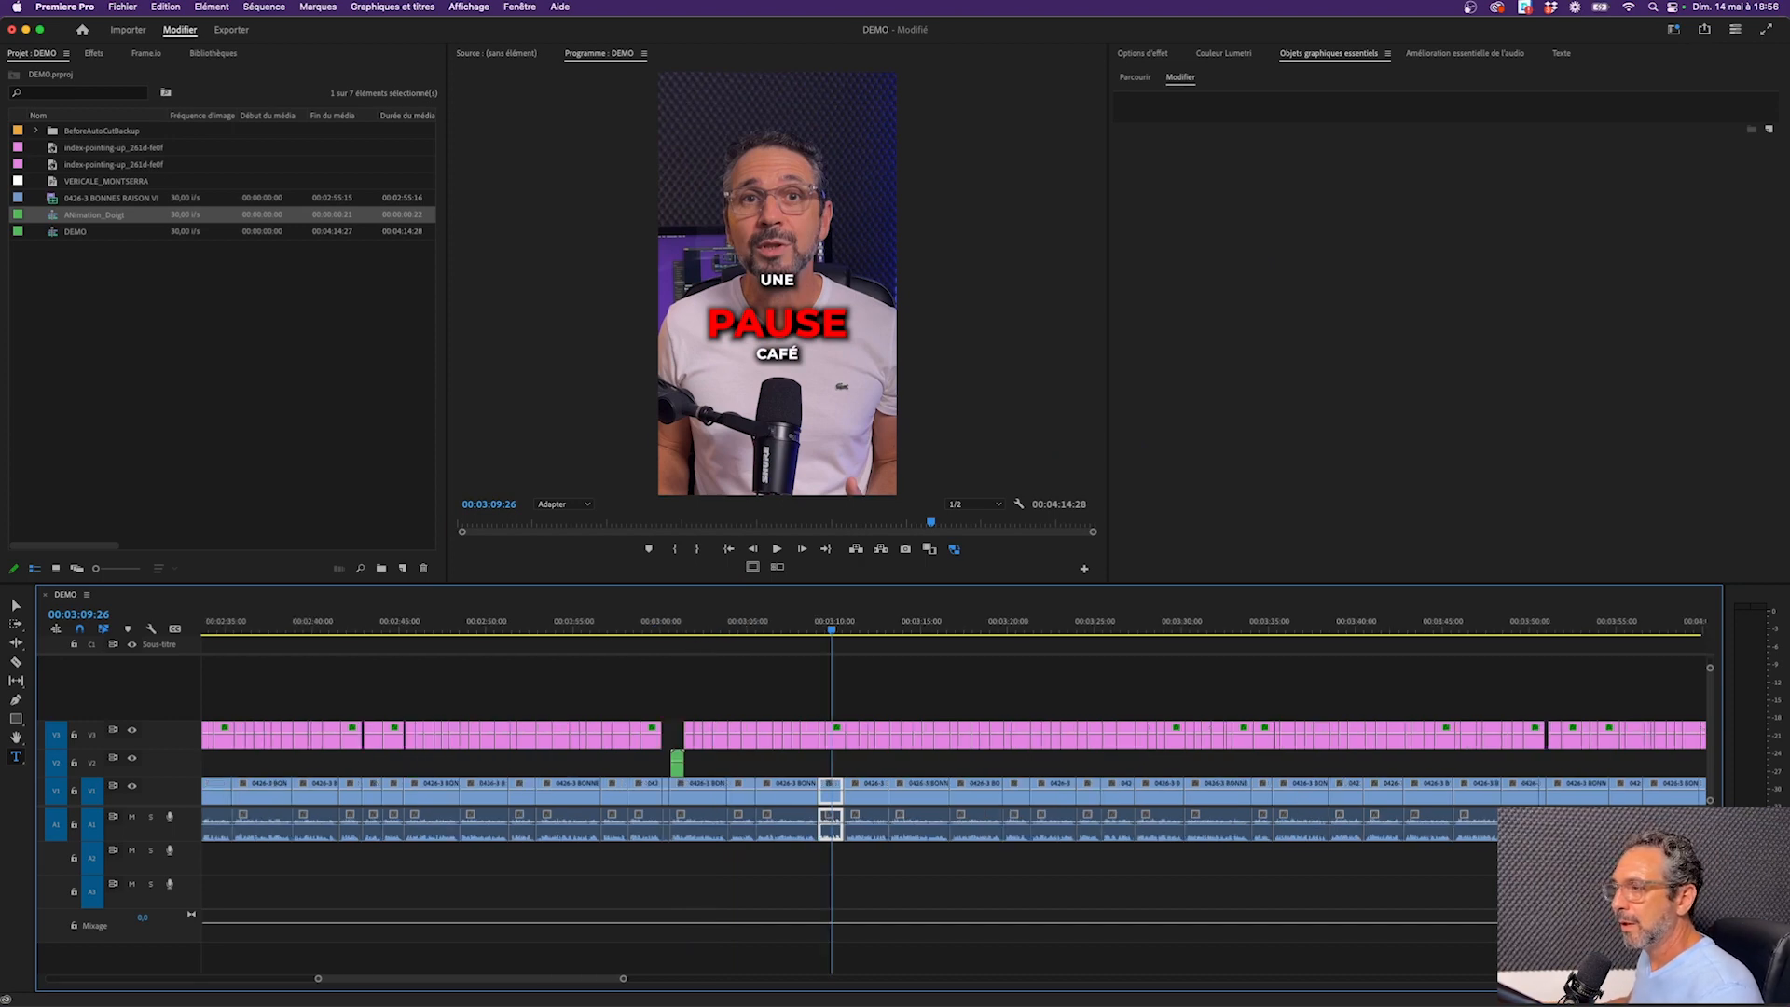
{"action": "left_click", "coordinate": [738, 623]}
{"action": "key", "text": "equal"}
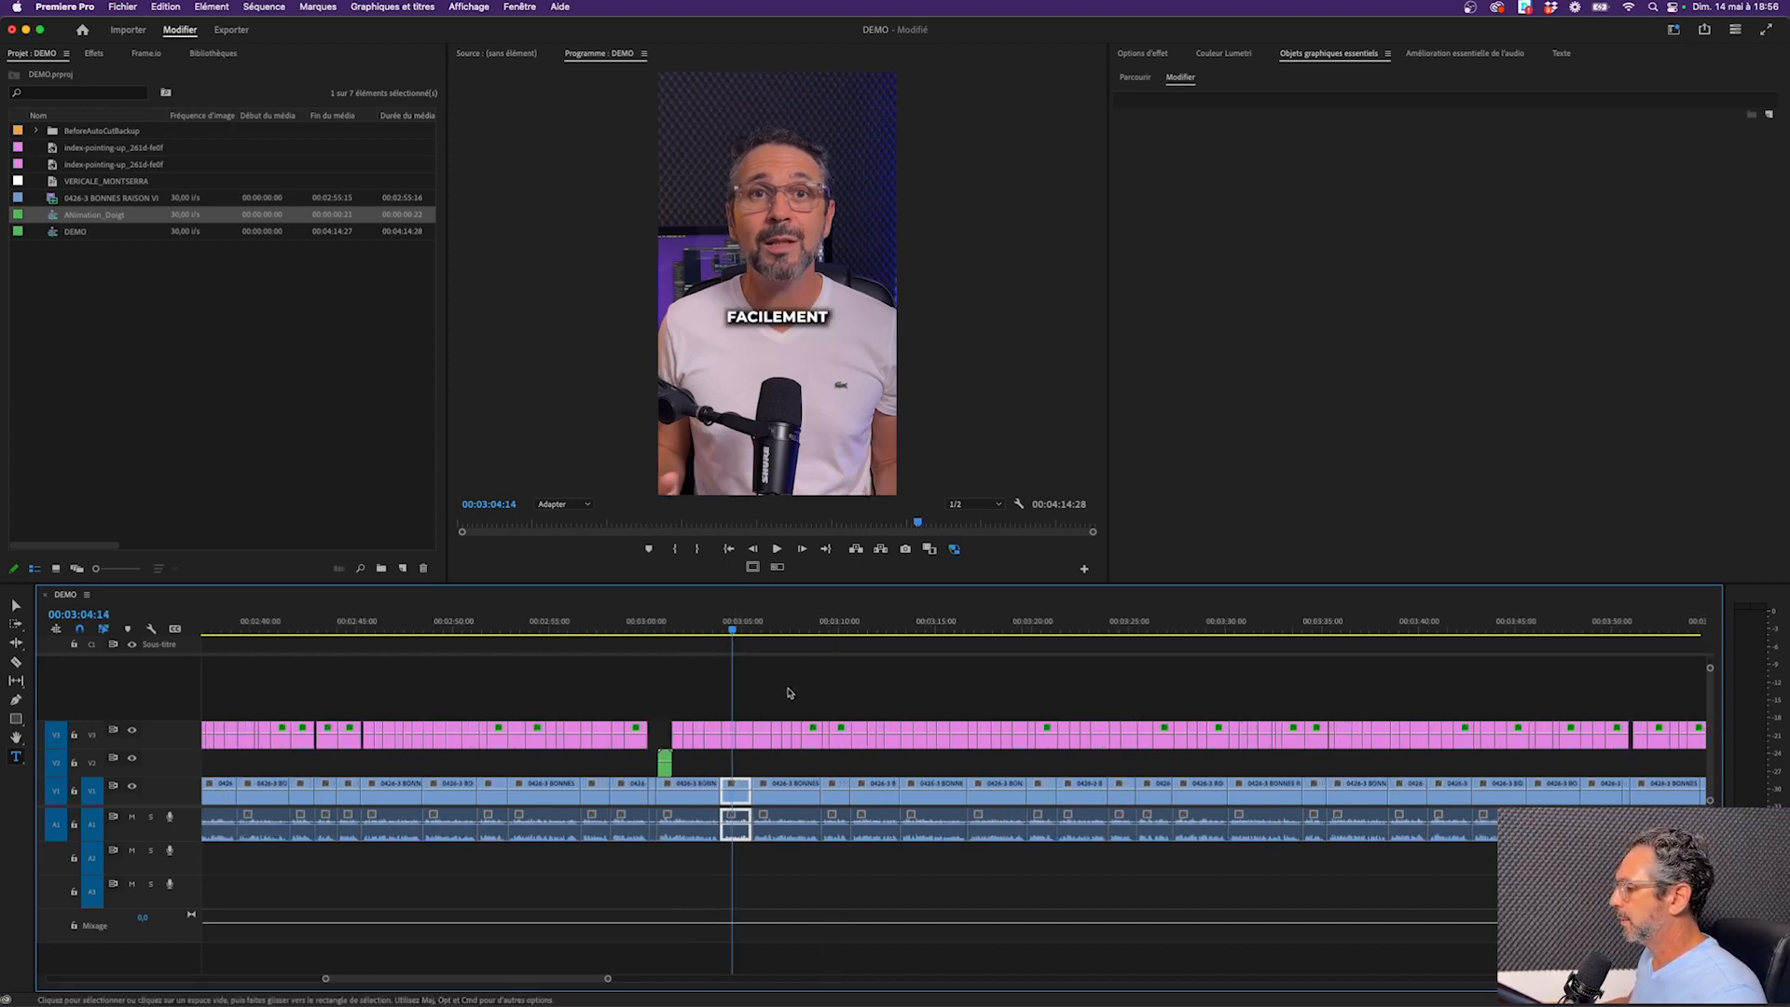
{"action": "key", "text": "minus"}
{"action": "key", "text": "minus"}
{"action": "key", "text": "minus"}
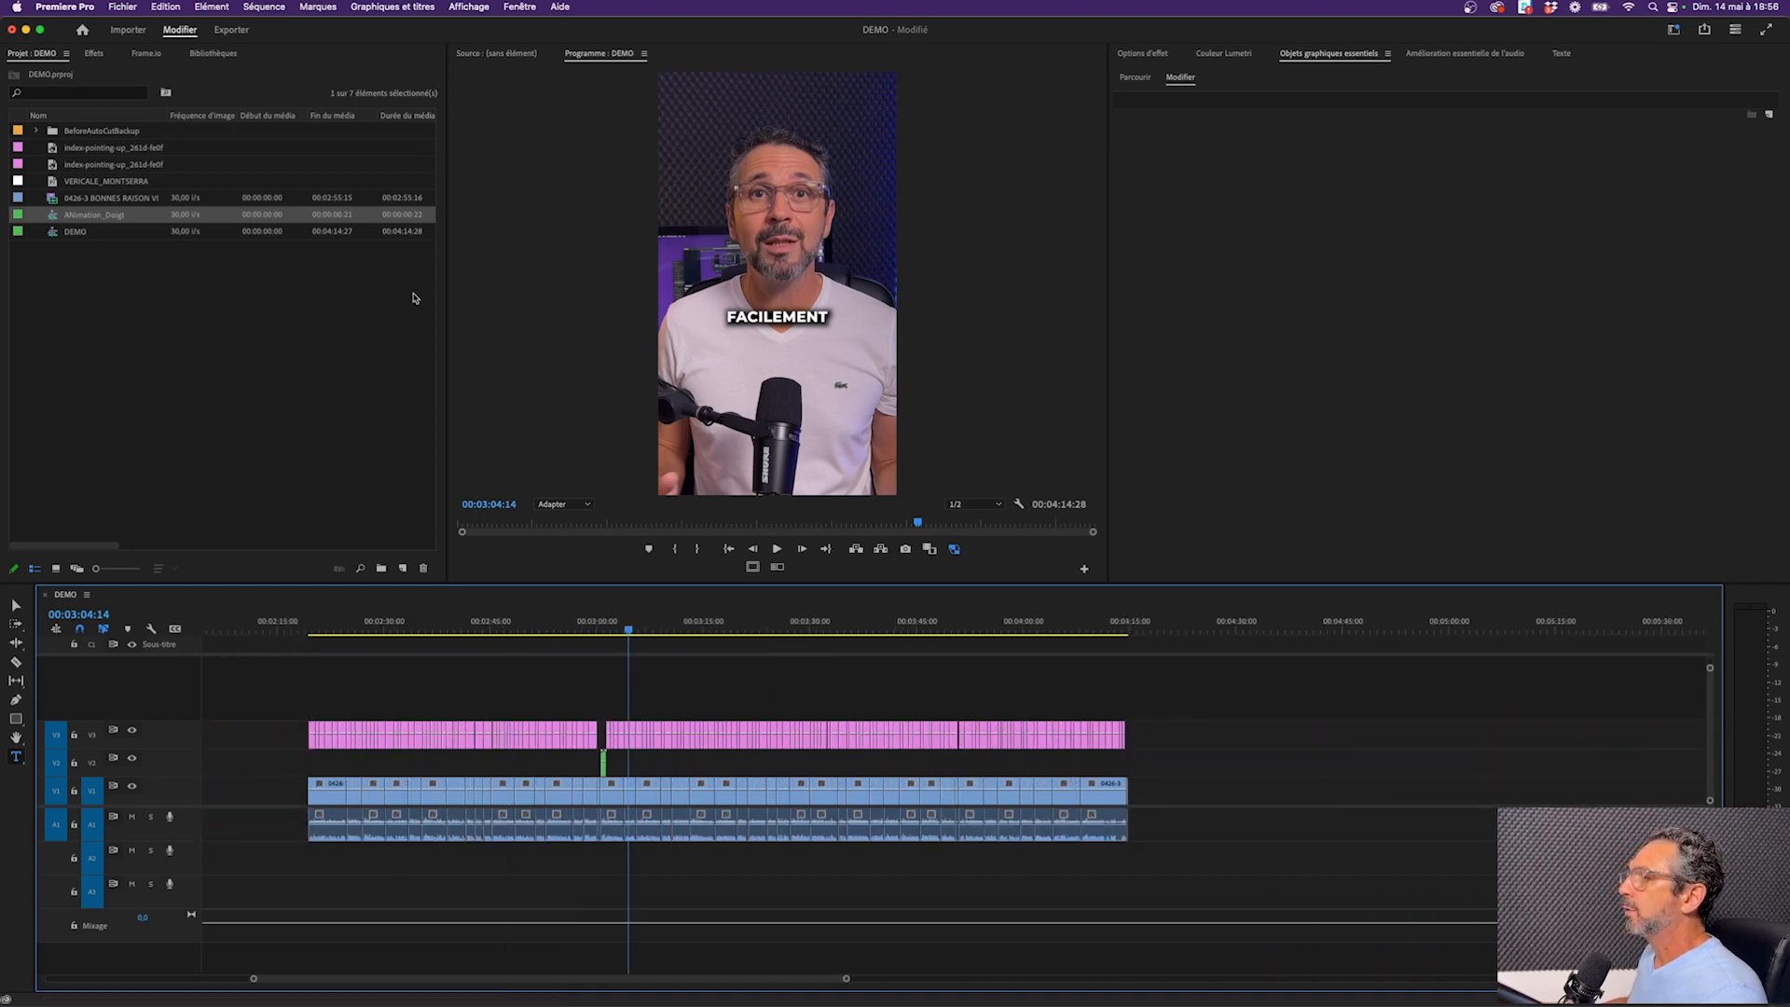
{"action": "left_click_drag", "start_coordinate": [1189, 686], "coordinate": [262, 766]}
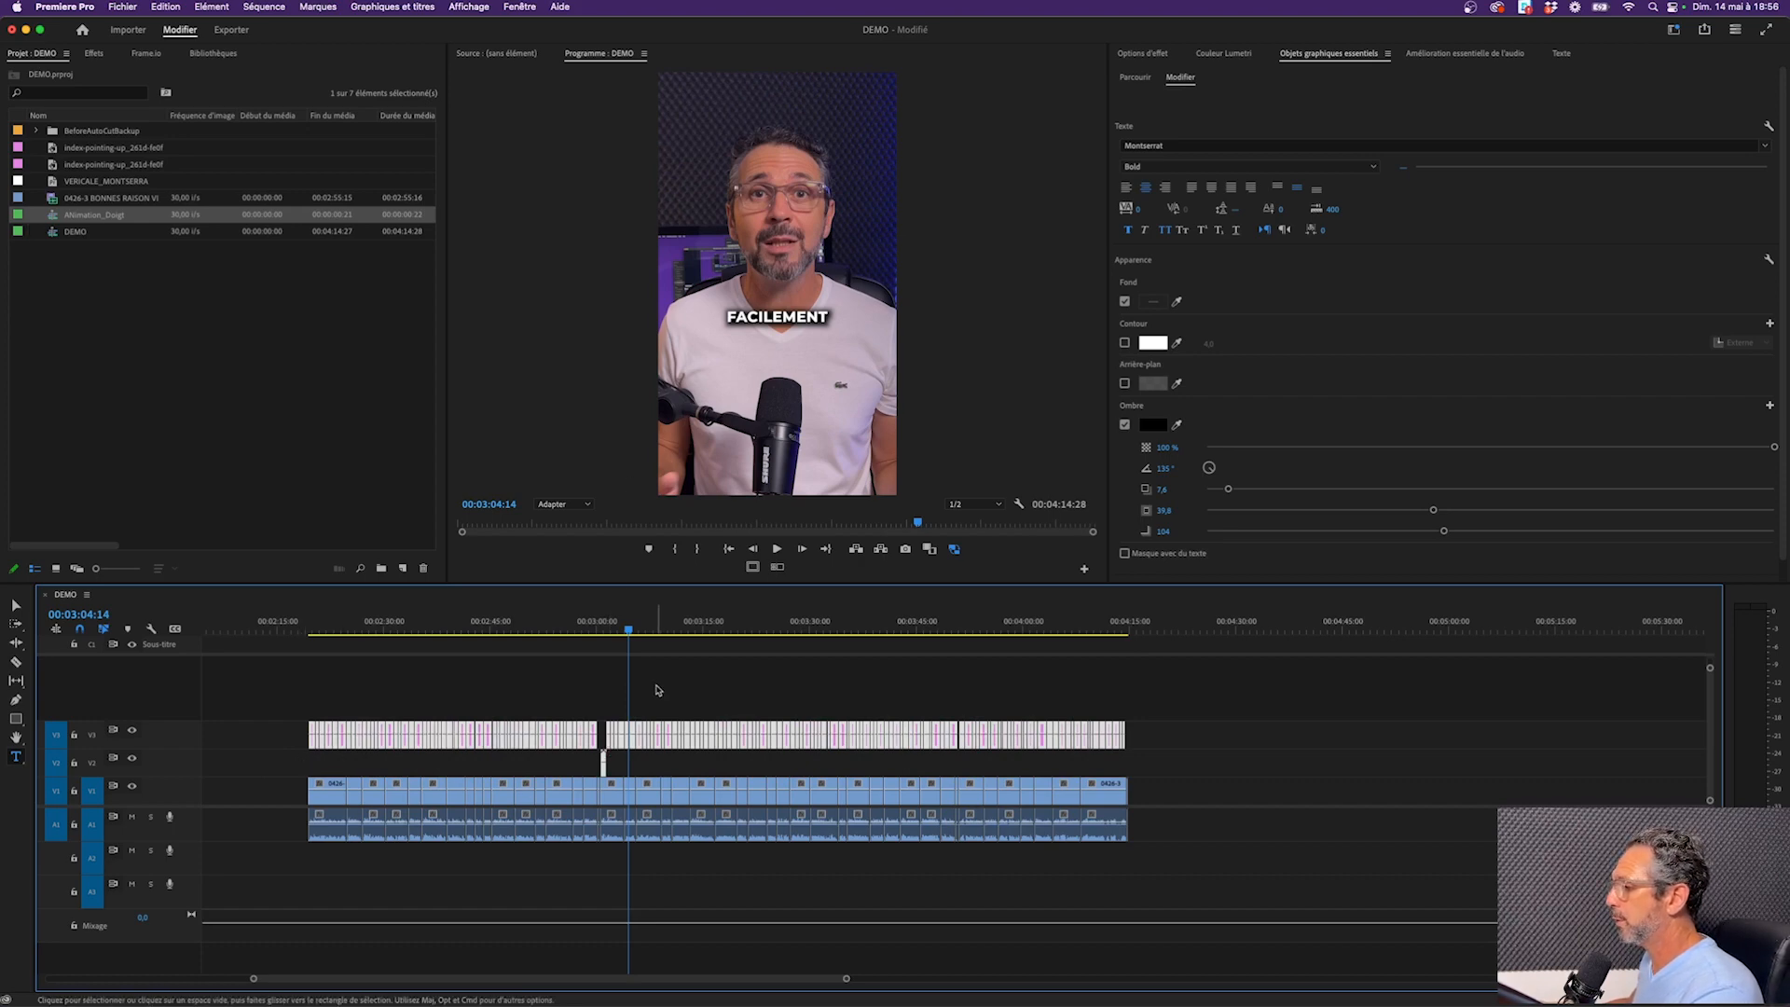
{"action": "key", "text": "Delete"}
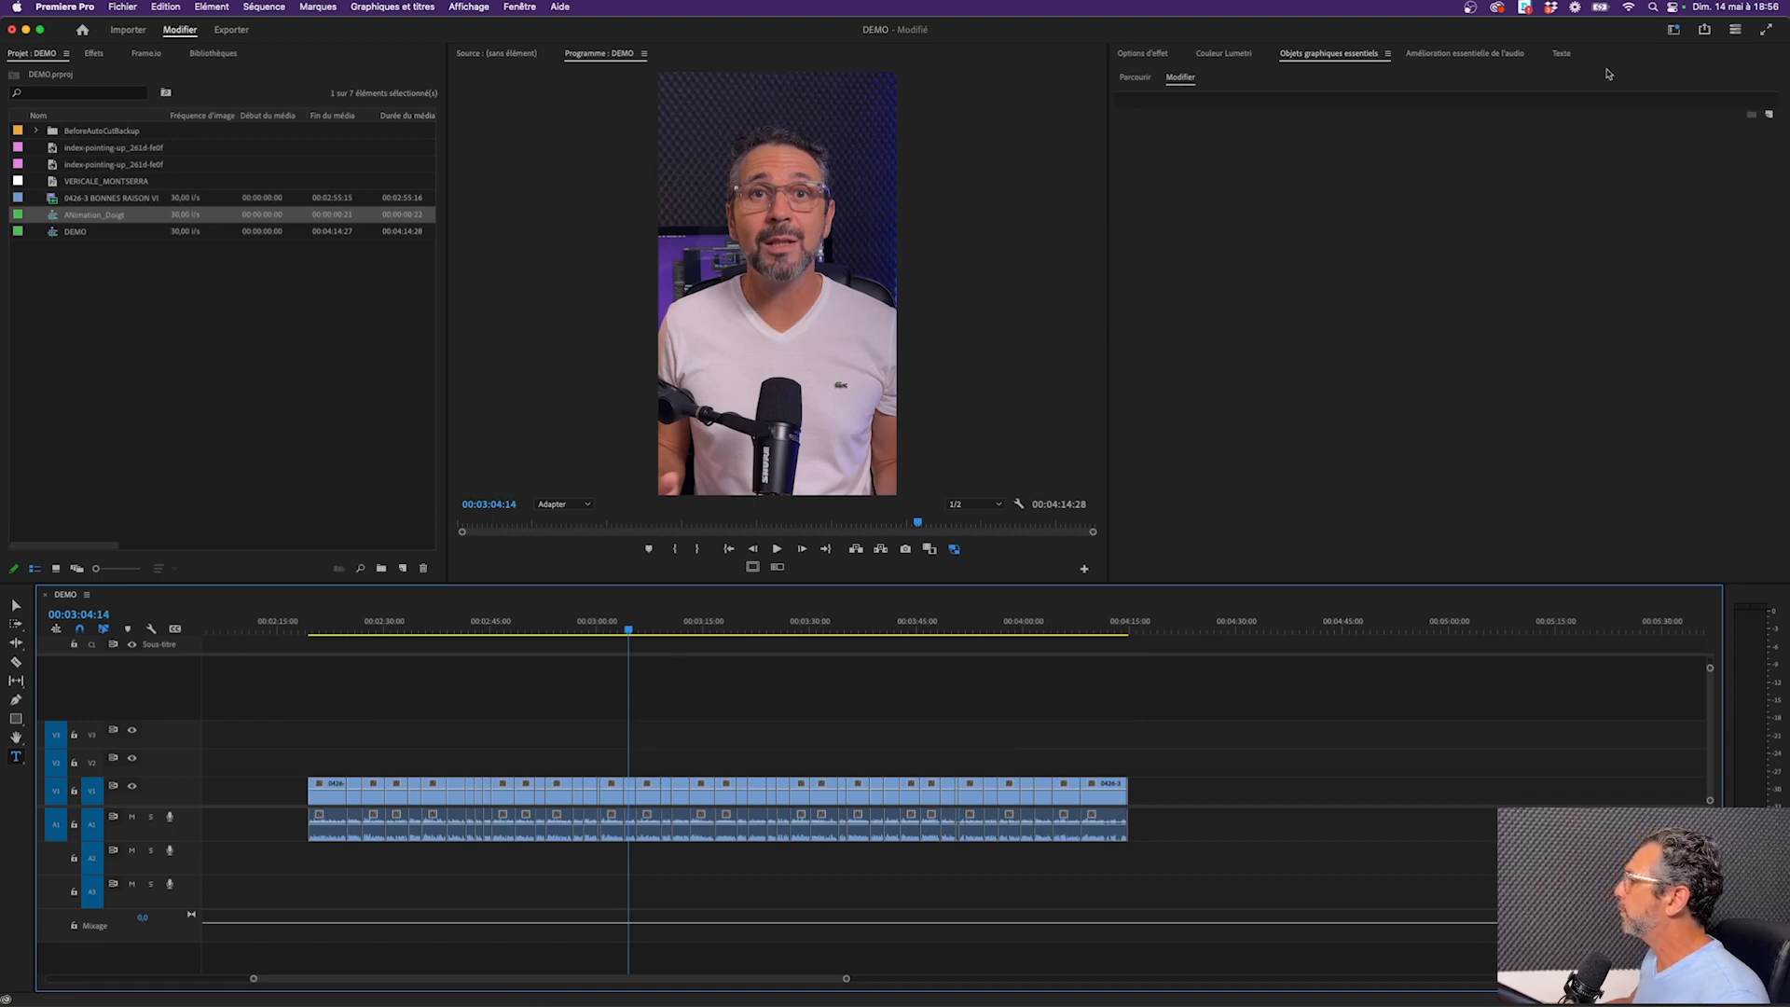
Create captions from the DEMO transcript with the VERICALE_MONTSERRA style, 20 characters maximum, 1.2 seconds minimum duration and single lines
{"action": "left_click", "coordinate": [1563, 54]}
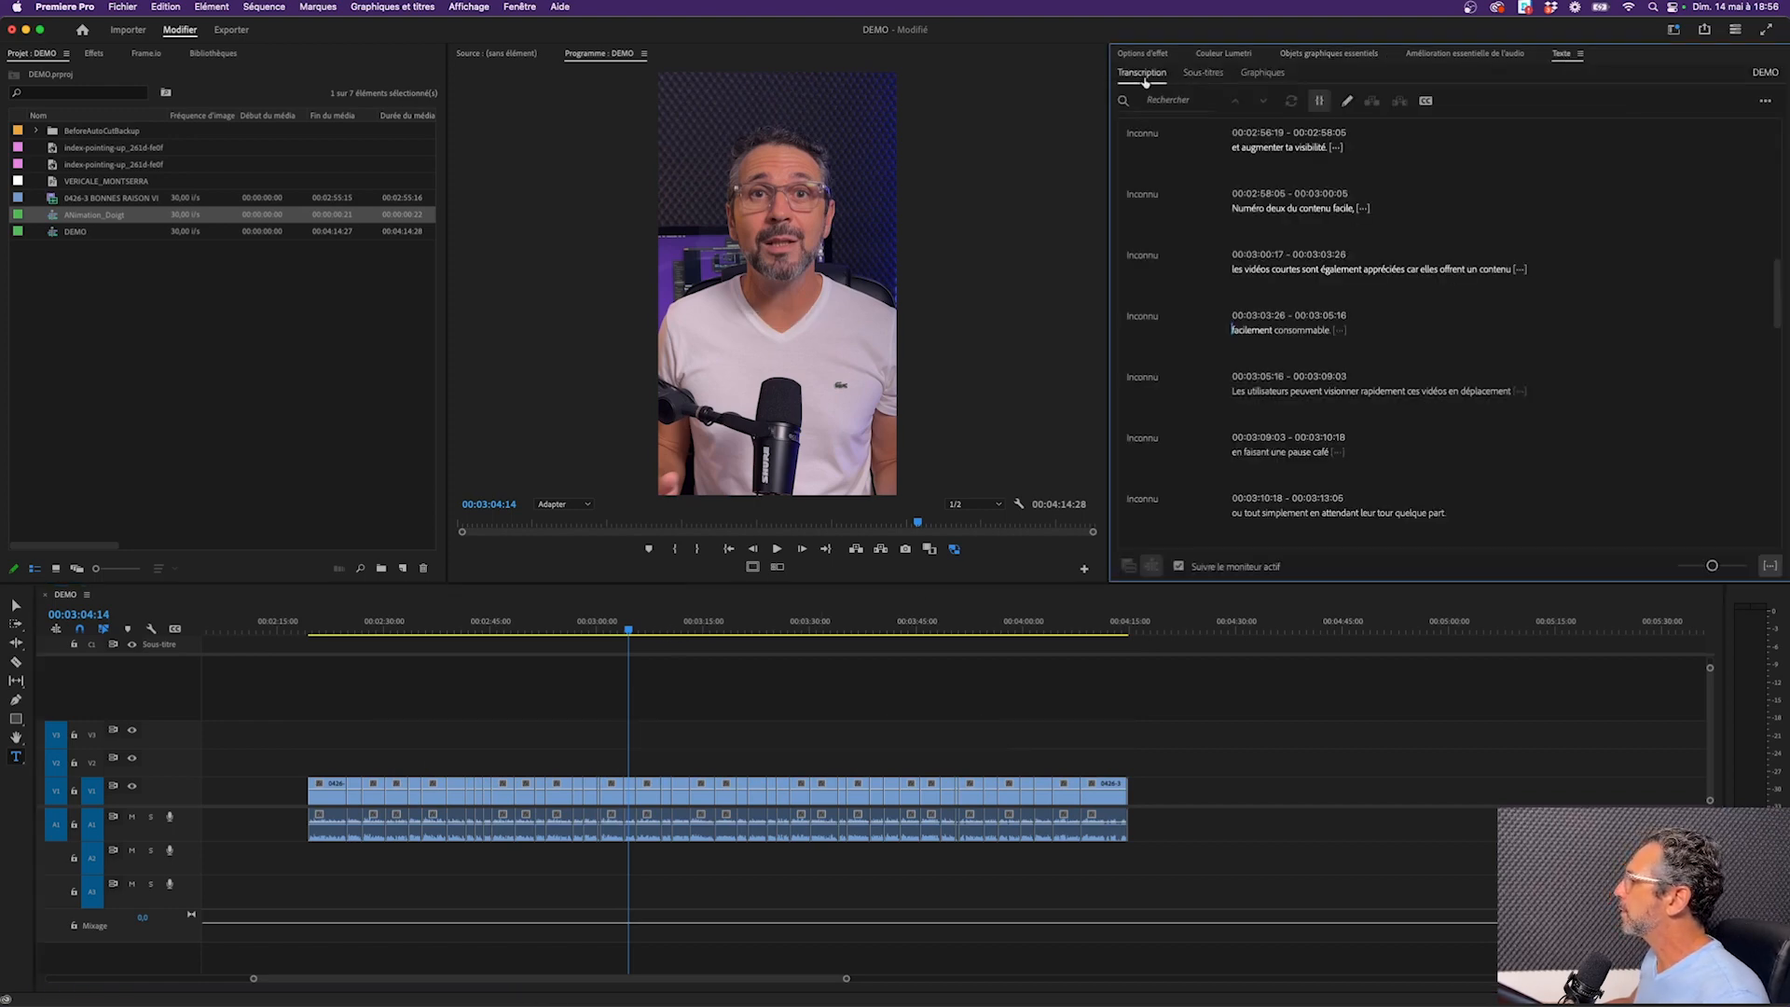
{"action": "scroll", "coordinate": [652, 708], "scroll_direction": "left", "scroll_amount": 5}
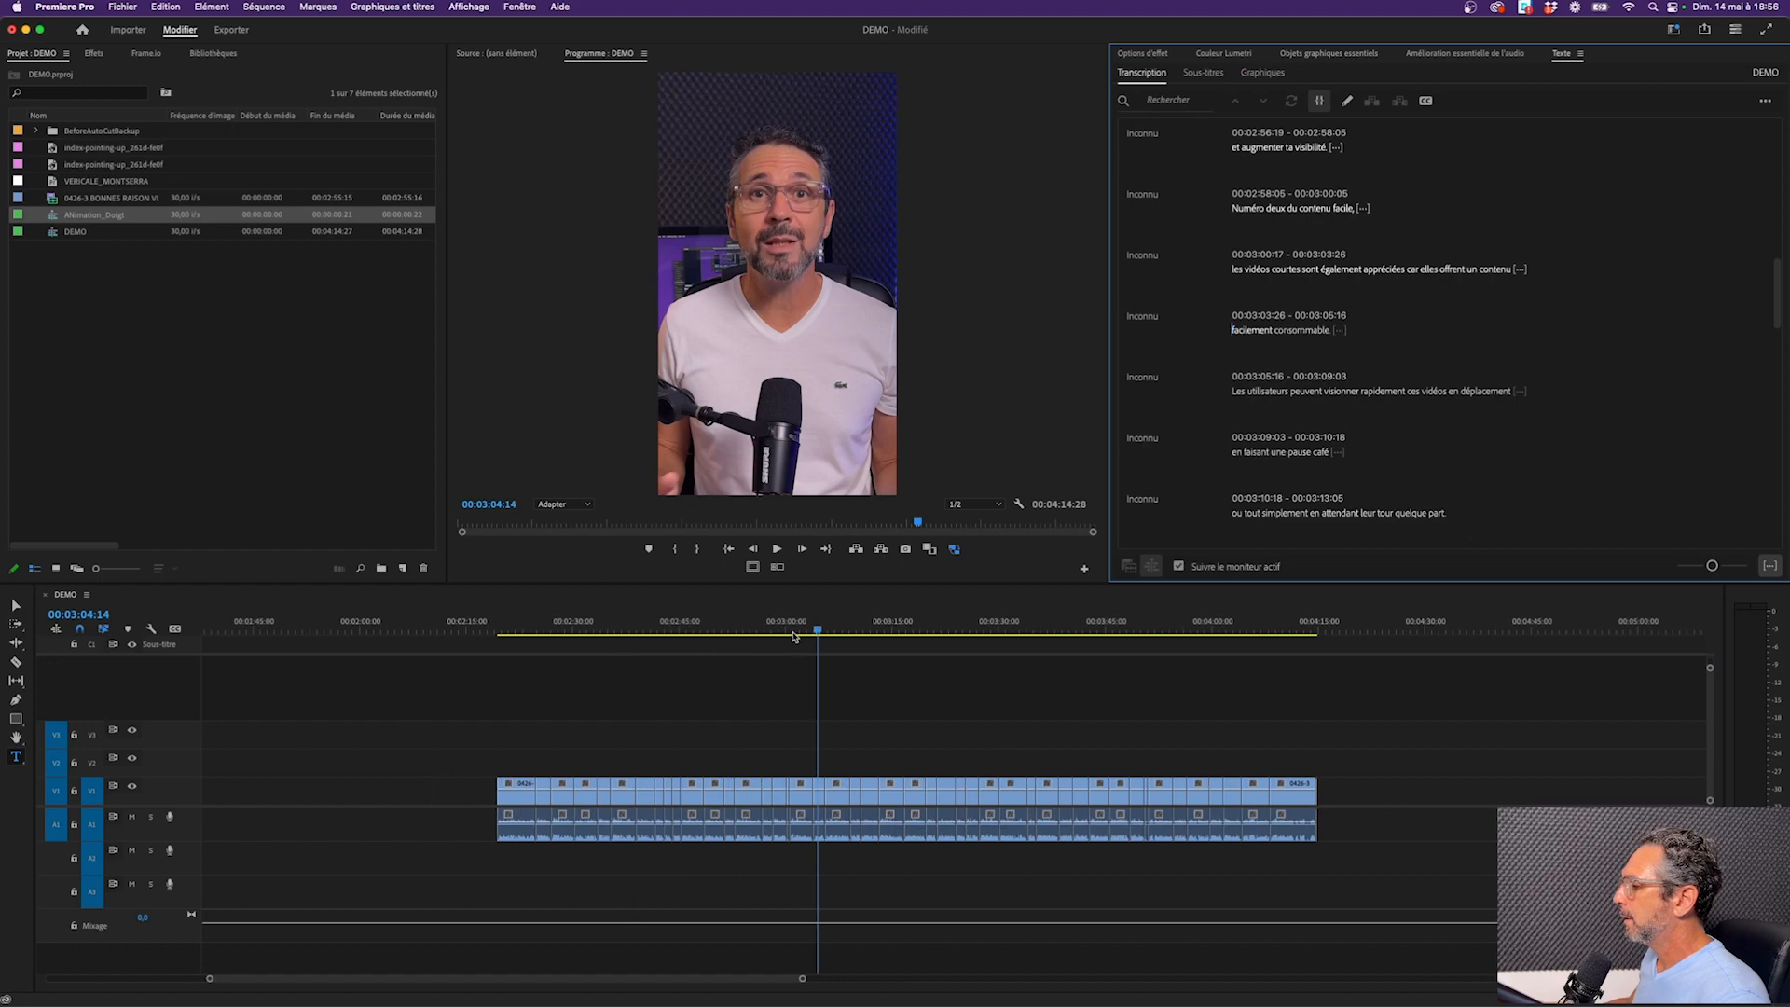
{"action": "left_click", "coordinate": [614, 633]}
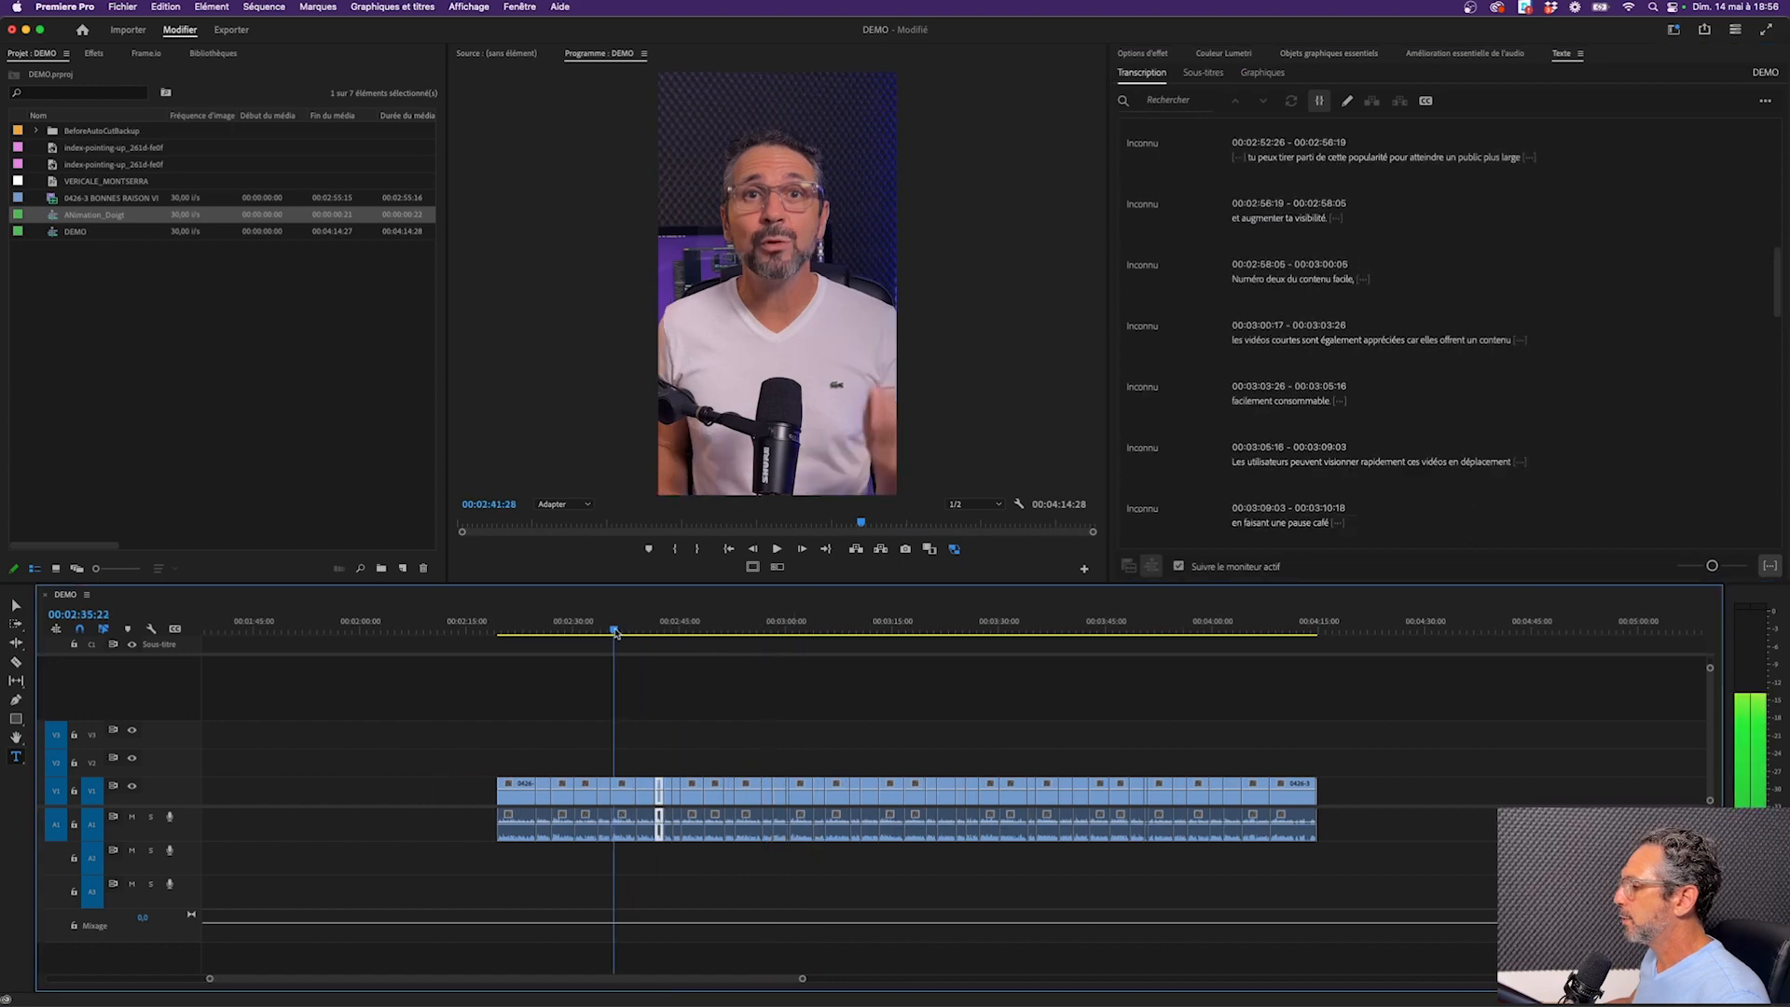
{"action": "left_click", "coordinate": [1424, 102]}
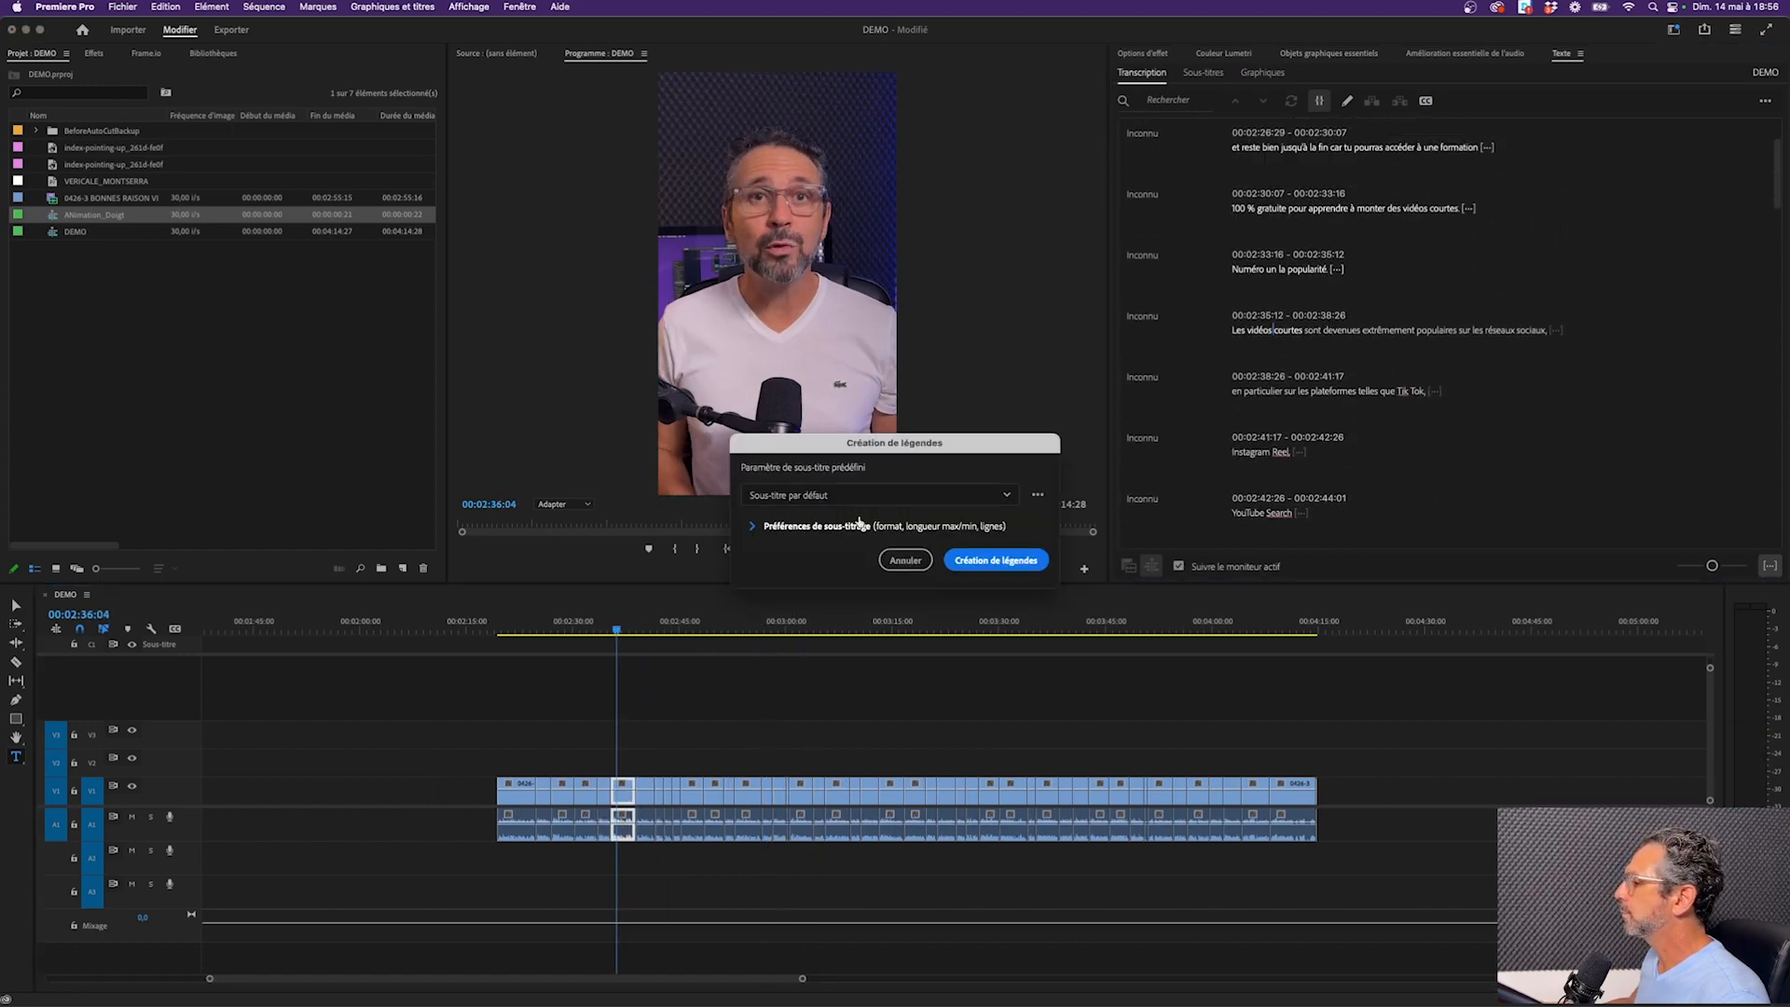
{"action": "left_click", "coordinate": [753, 527]}
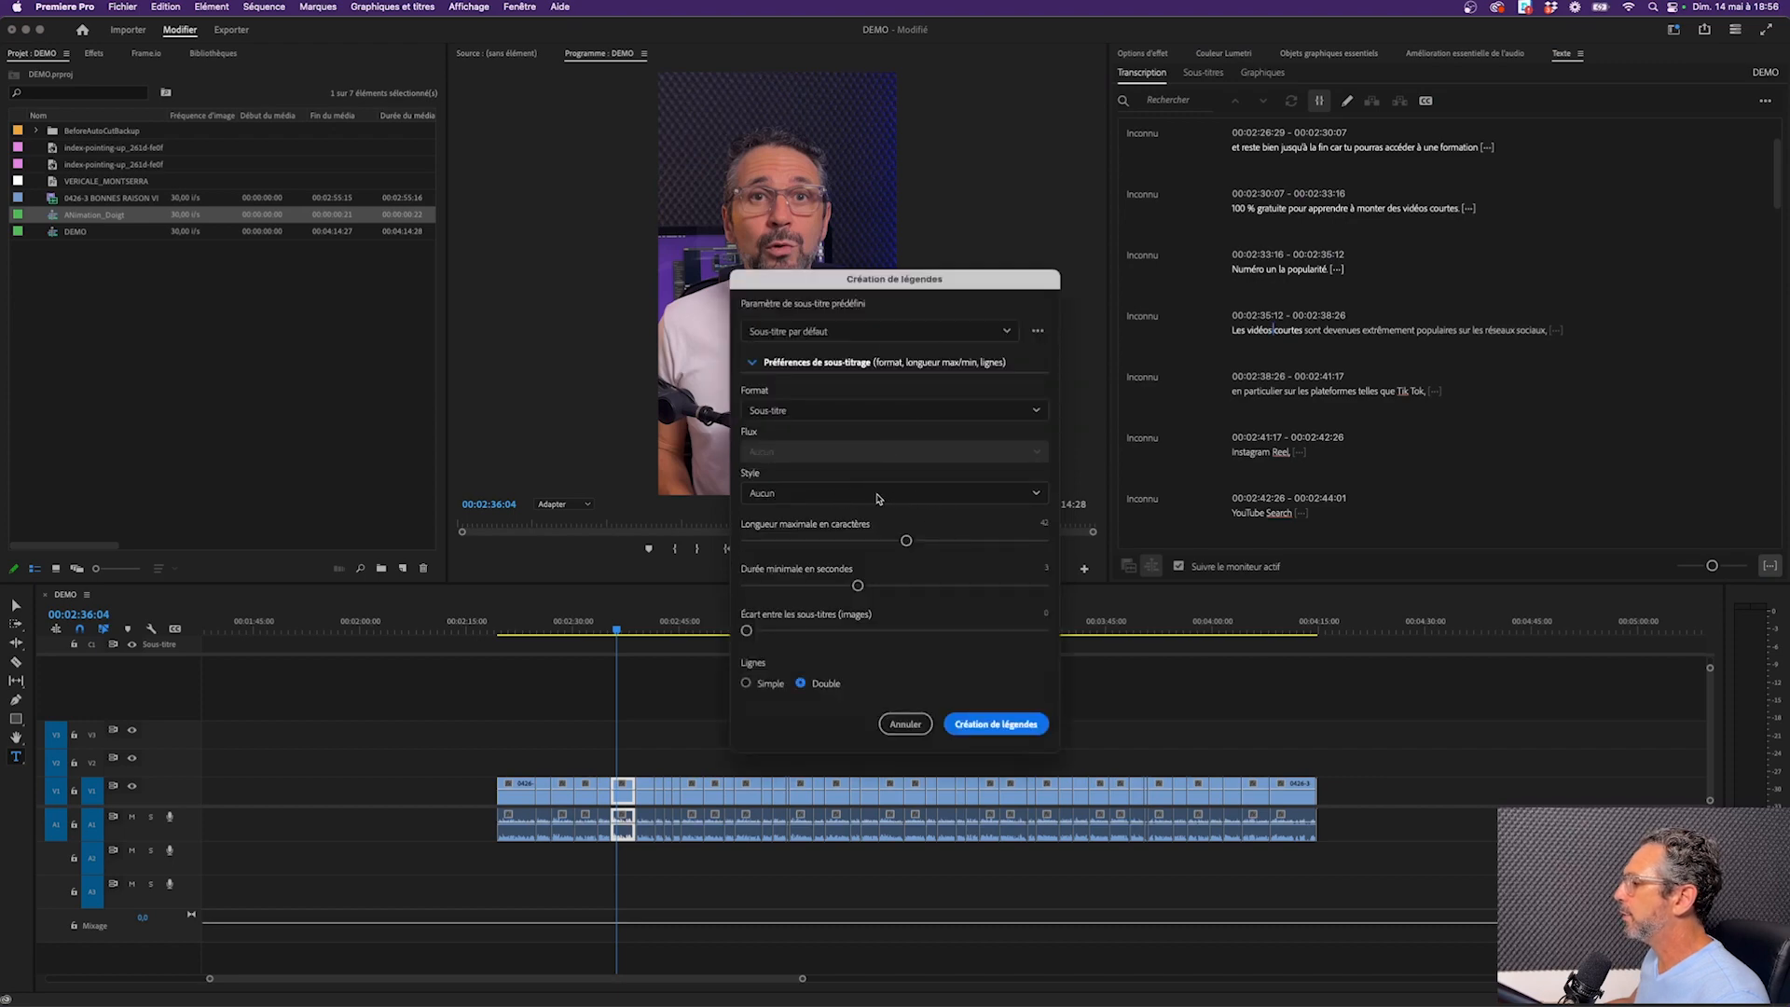
{"action": "left_click", "coordinate": [765, 492]}
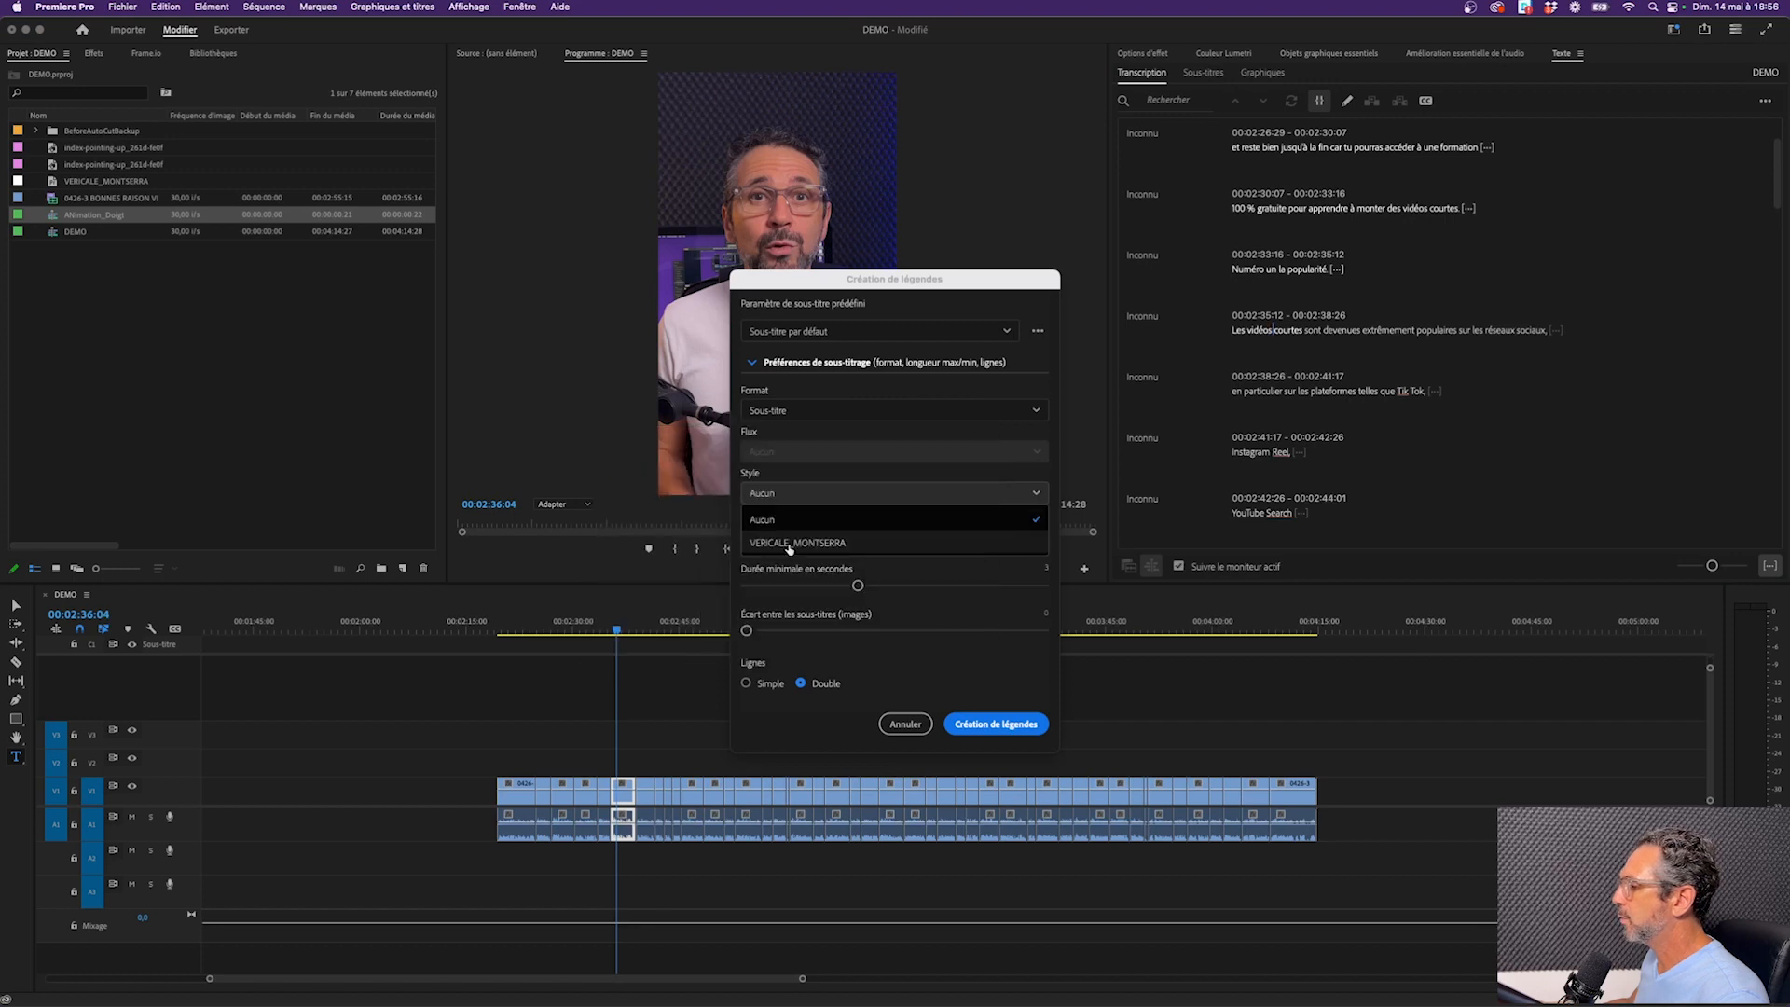
{"action": "left_click", "coordinate": [789, 544]}
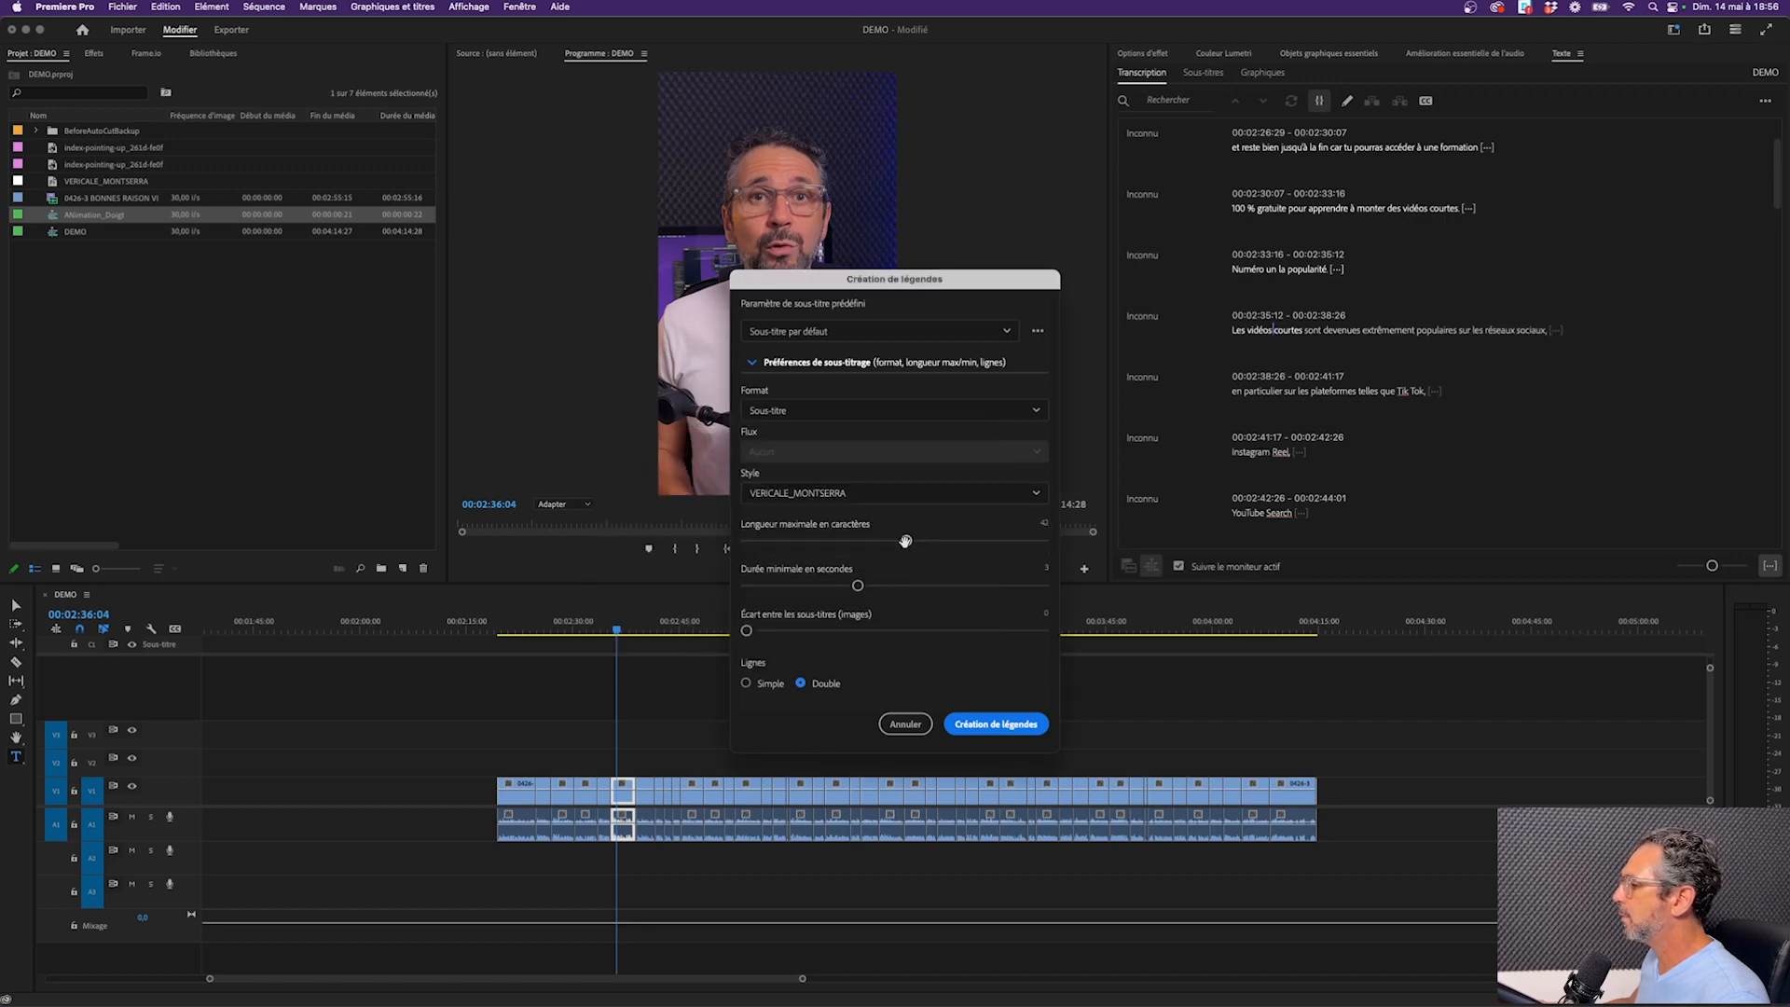
{"action": "left_click_drag", "start_coordinate": [906, 540], "coordinate": [746, 586]}
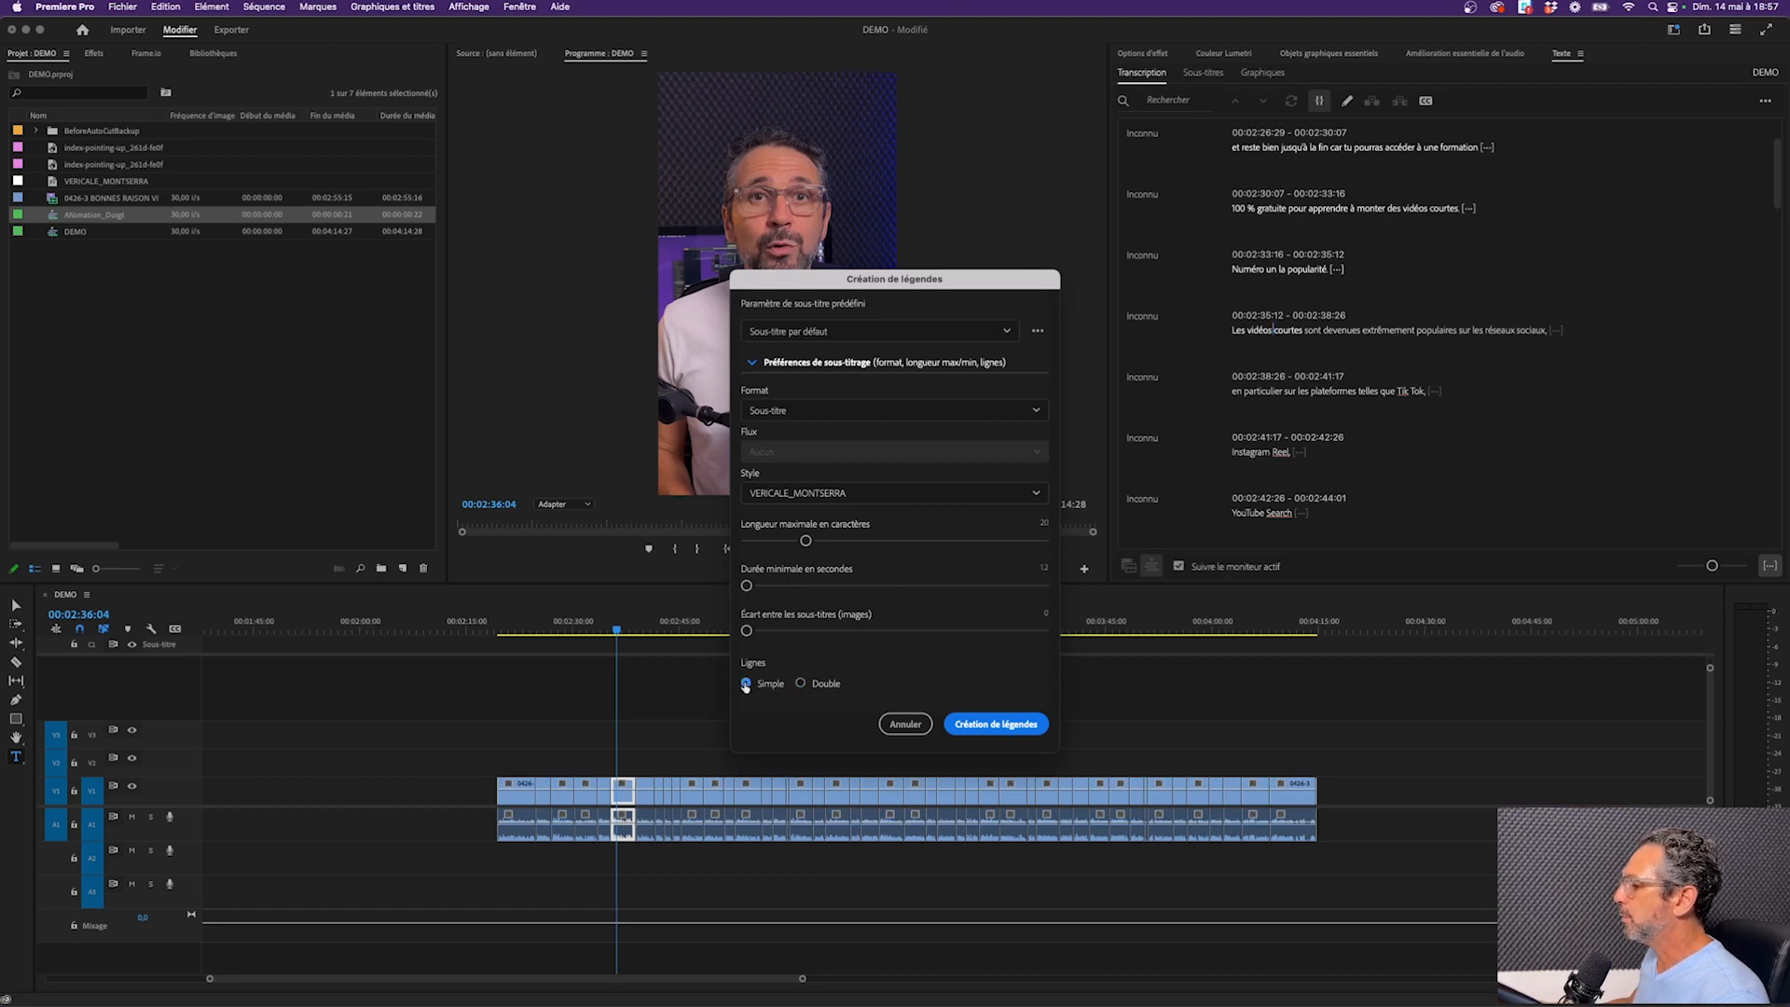
{"action": "left_click", "coordinate": [996, 724]}
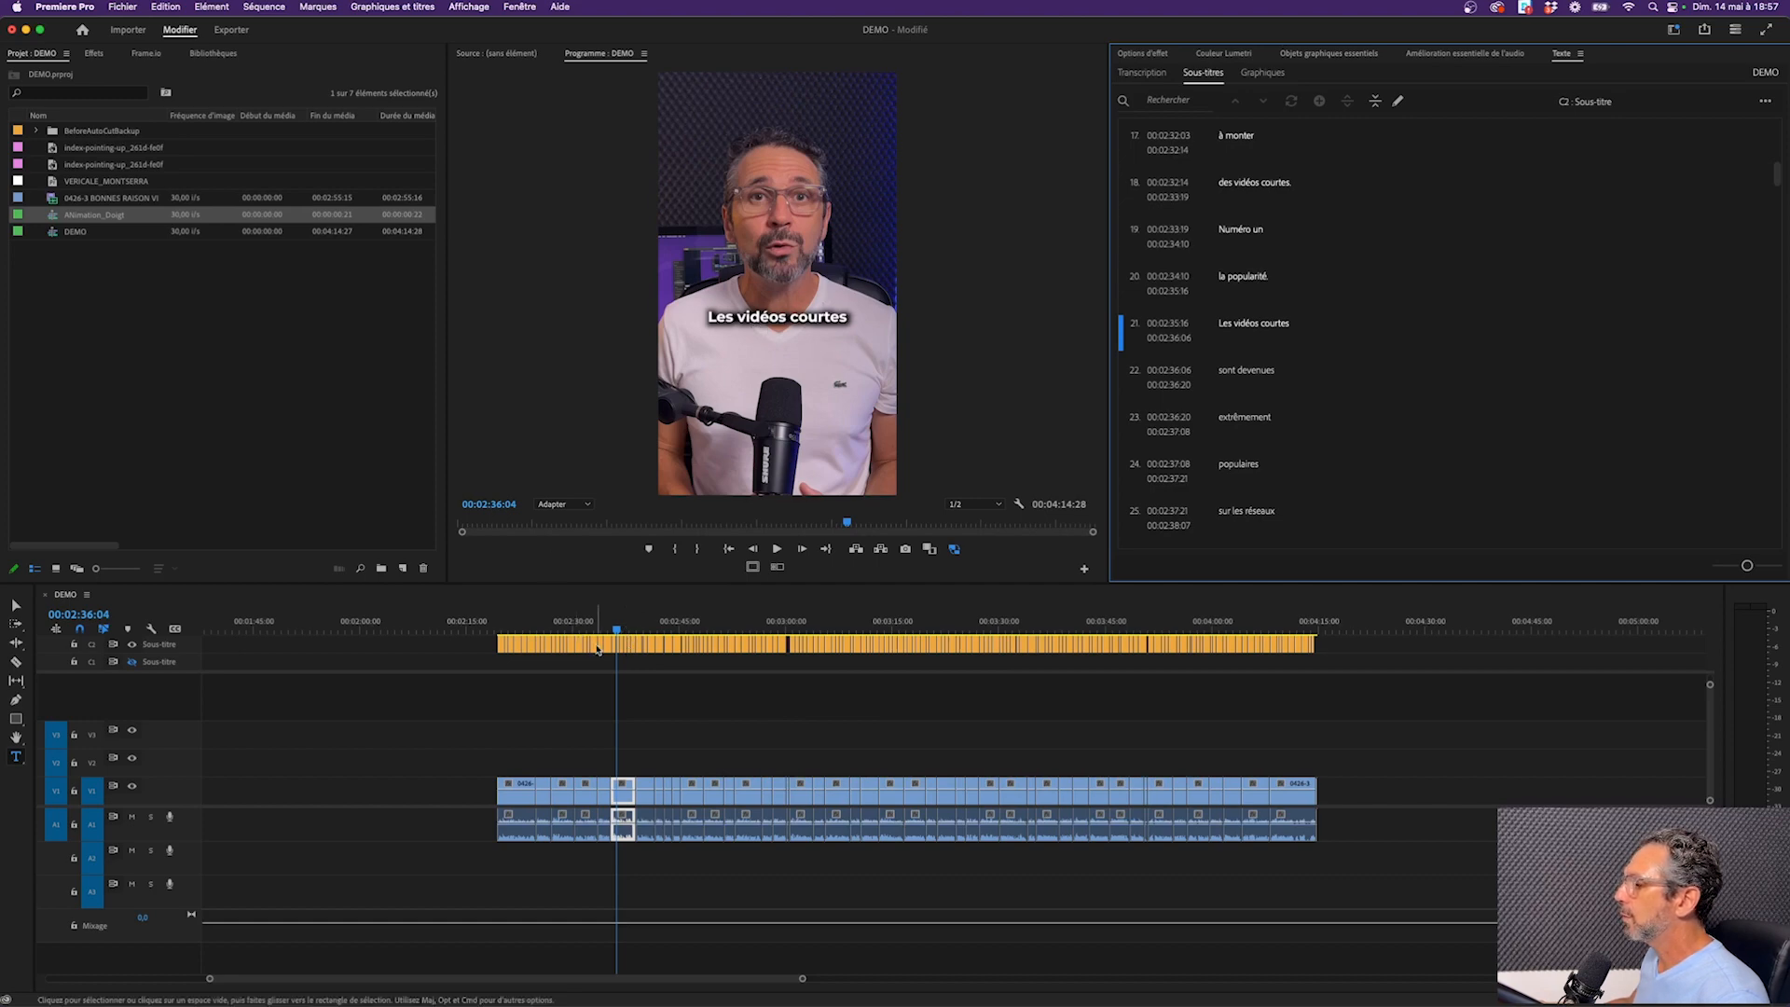
Select every caption on the new subtitle track and set the text to all caps
{"action": "left_click_drag", "start_coordinate": [616, 631], "coordinate": [680, 633]}
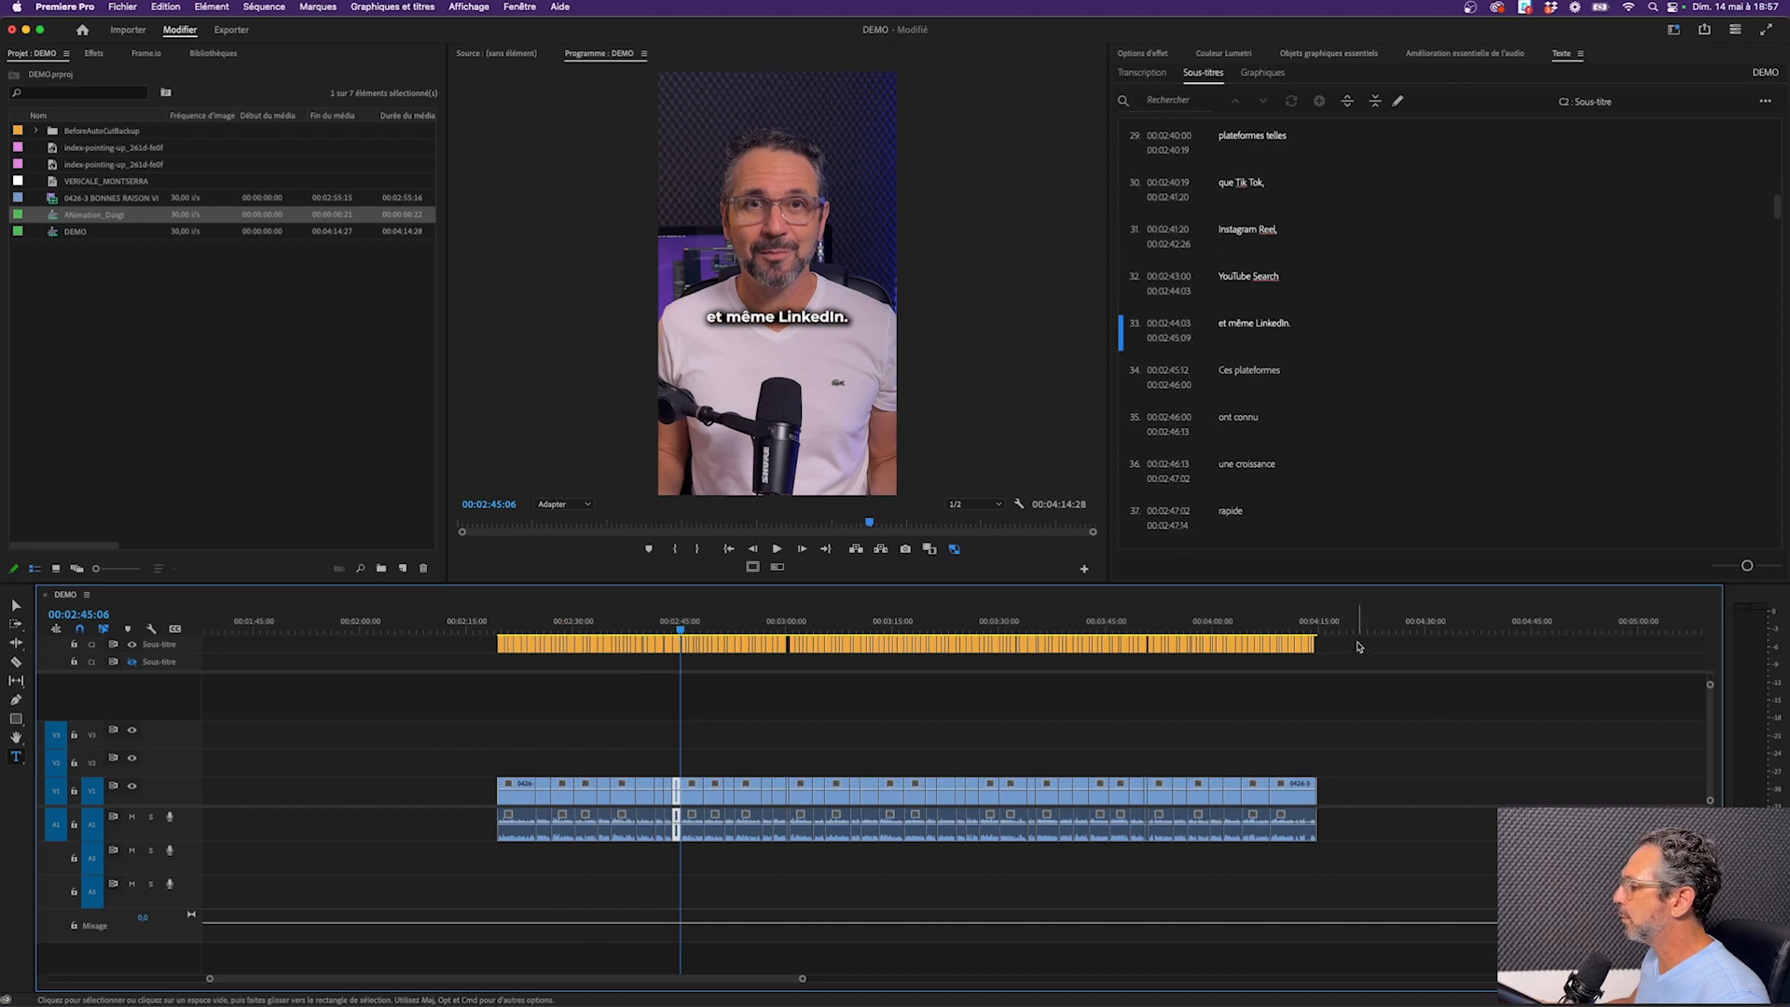
{"action": "left_click_drag", "start_coordinate": [1358, 645], "coordinate": [476, 661]}
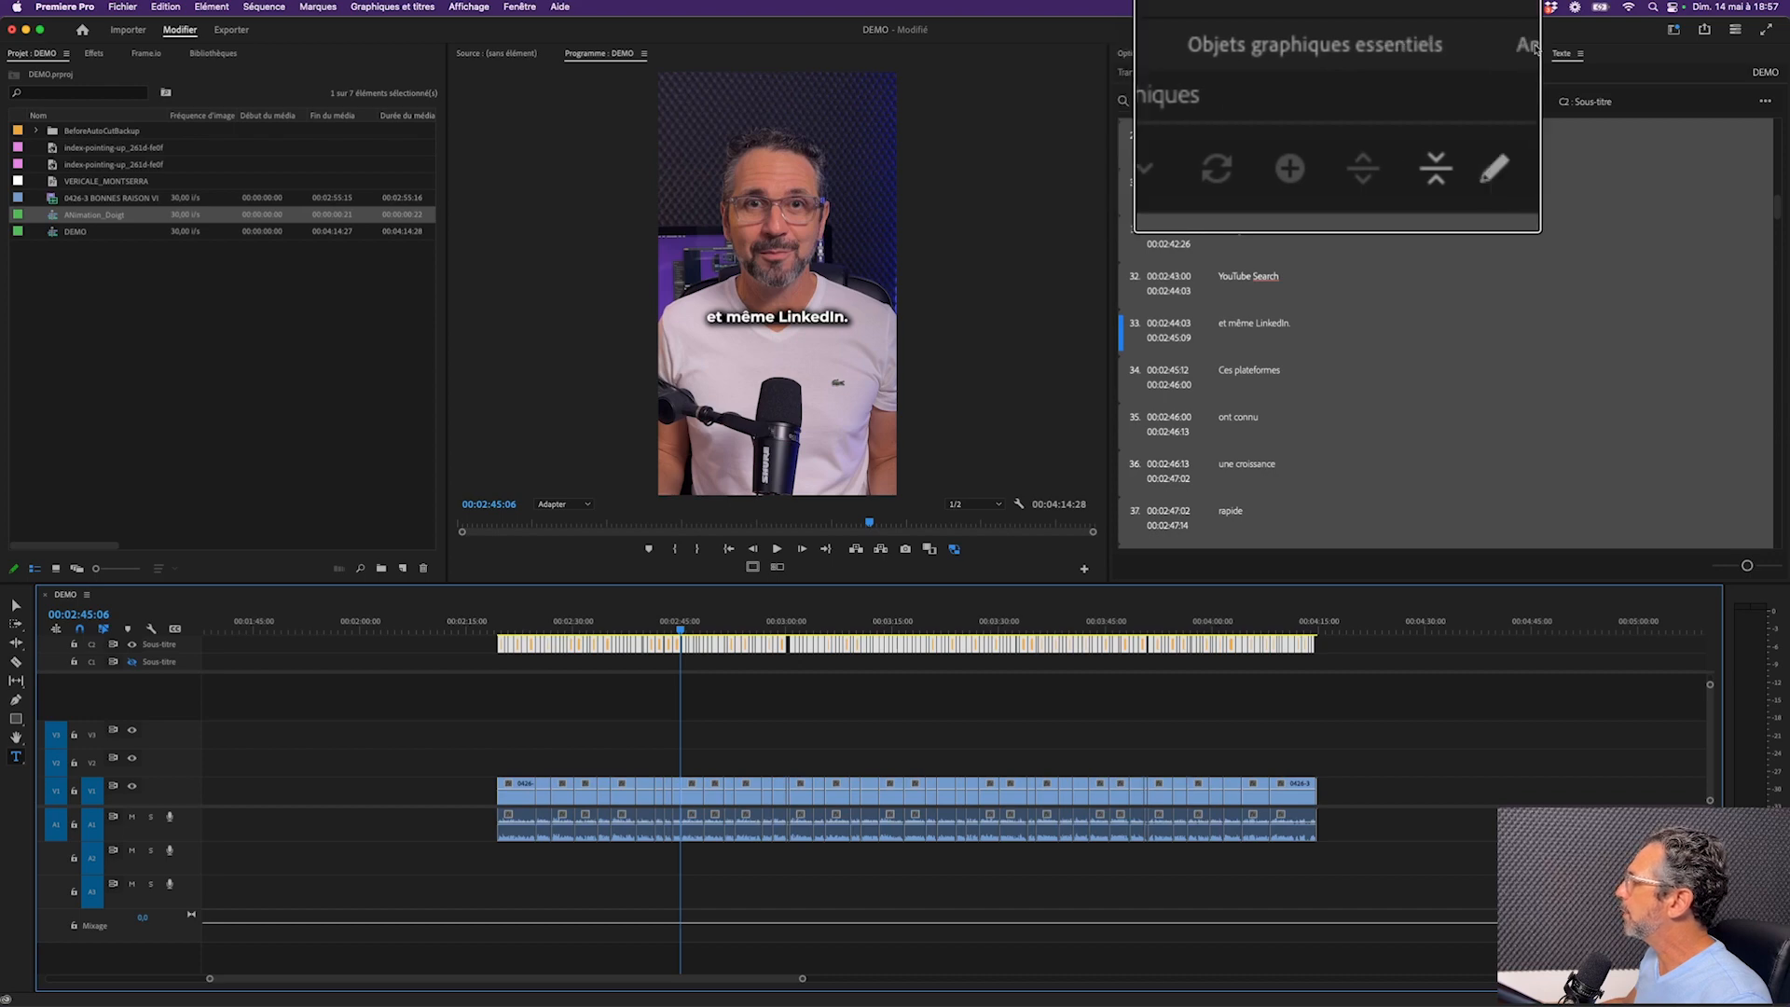
{"action": "left_click", "coordinate": [1303, 48]}
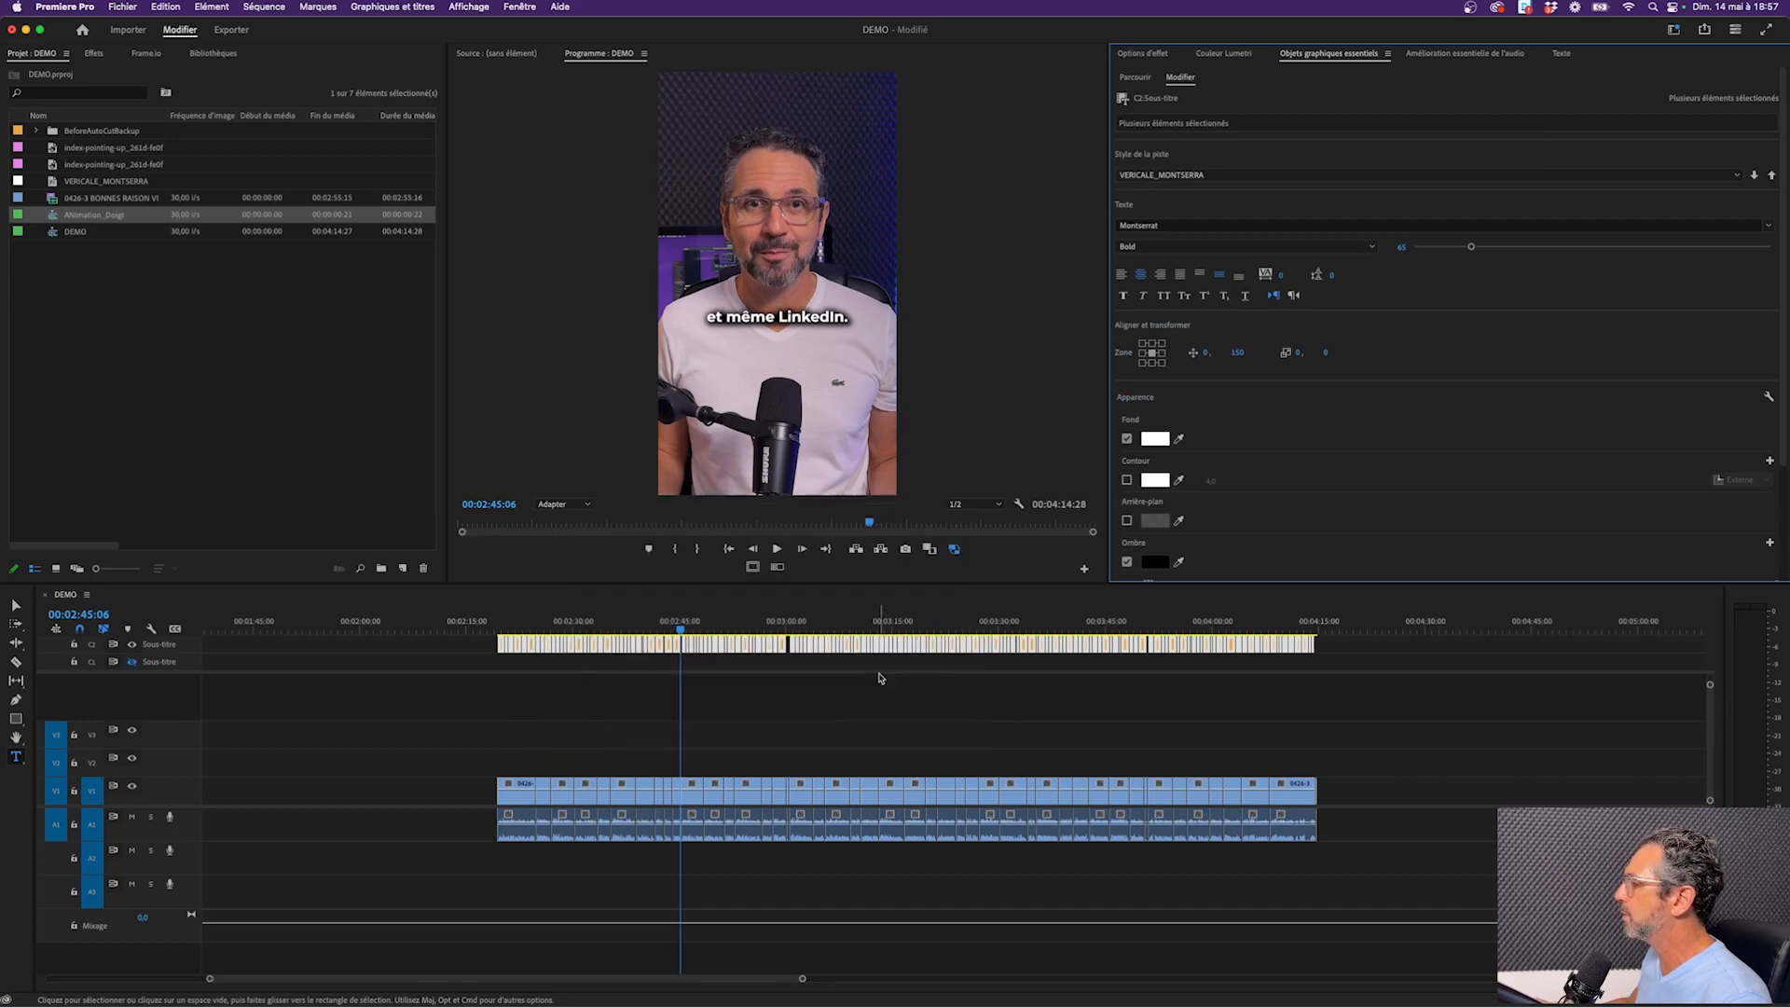
{"action": "left_click", "coordinate": [1163, 297]}
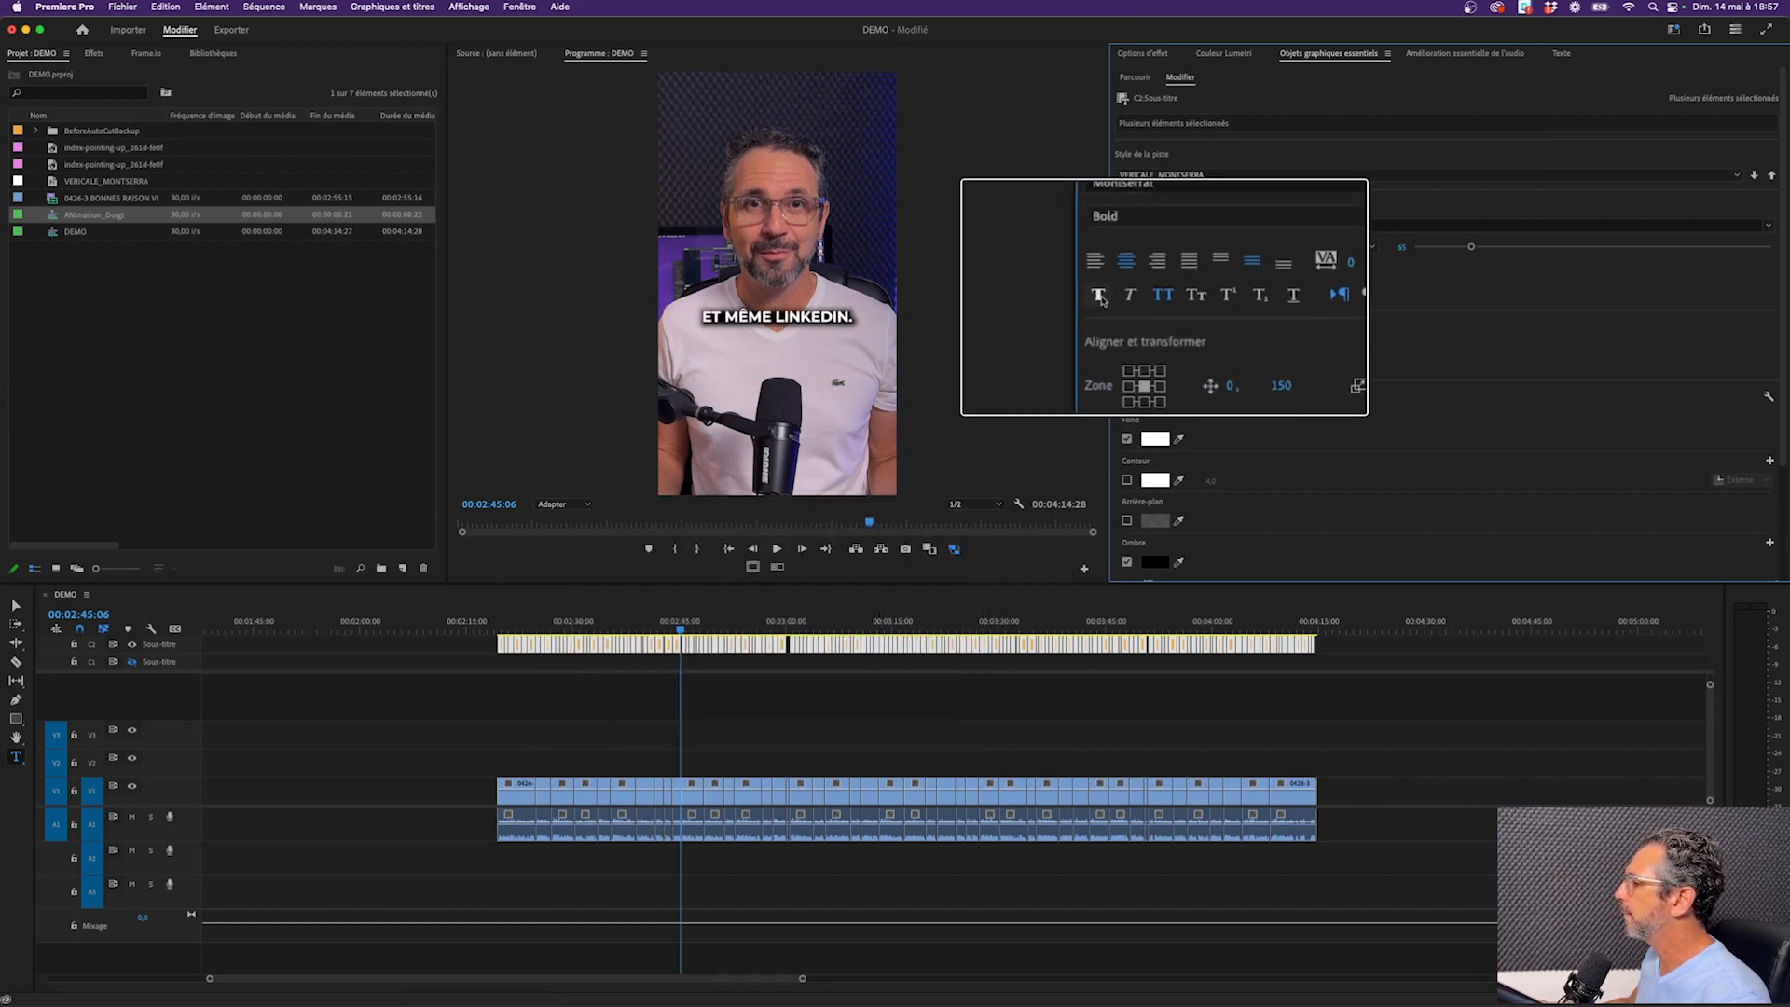
{"action": "left_click", "coordinate": [954, 701]}
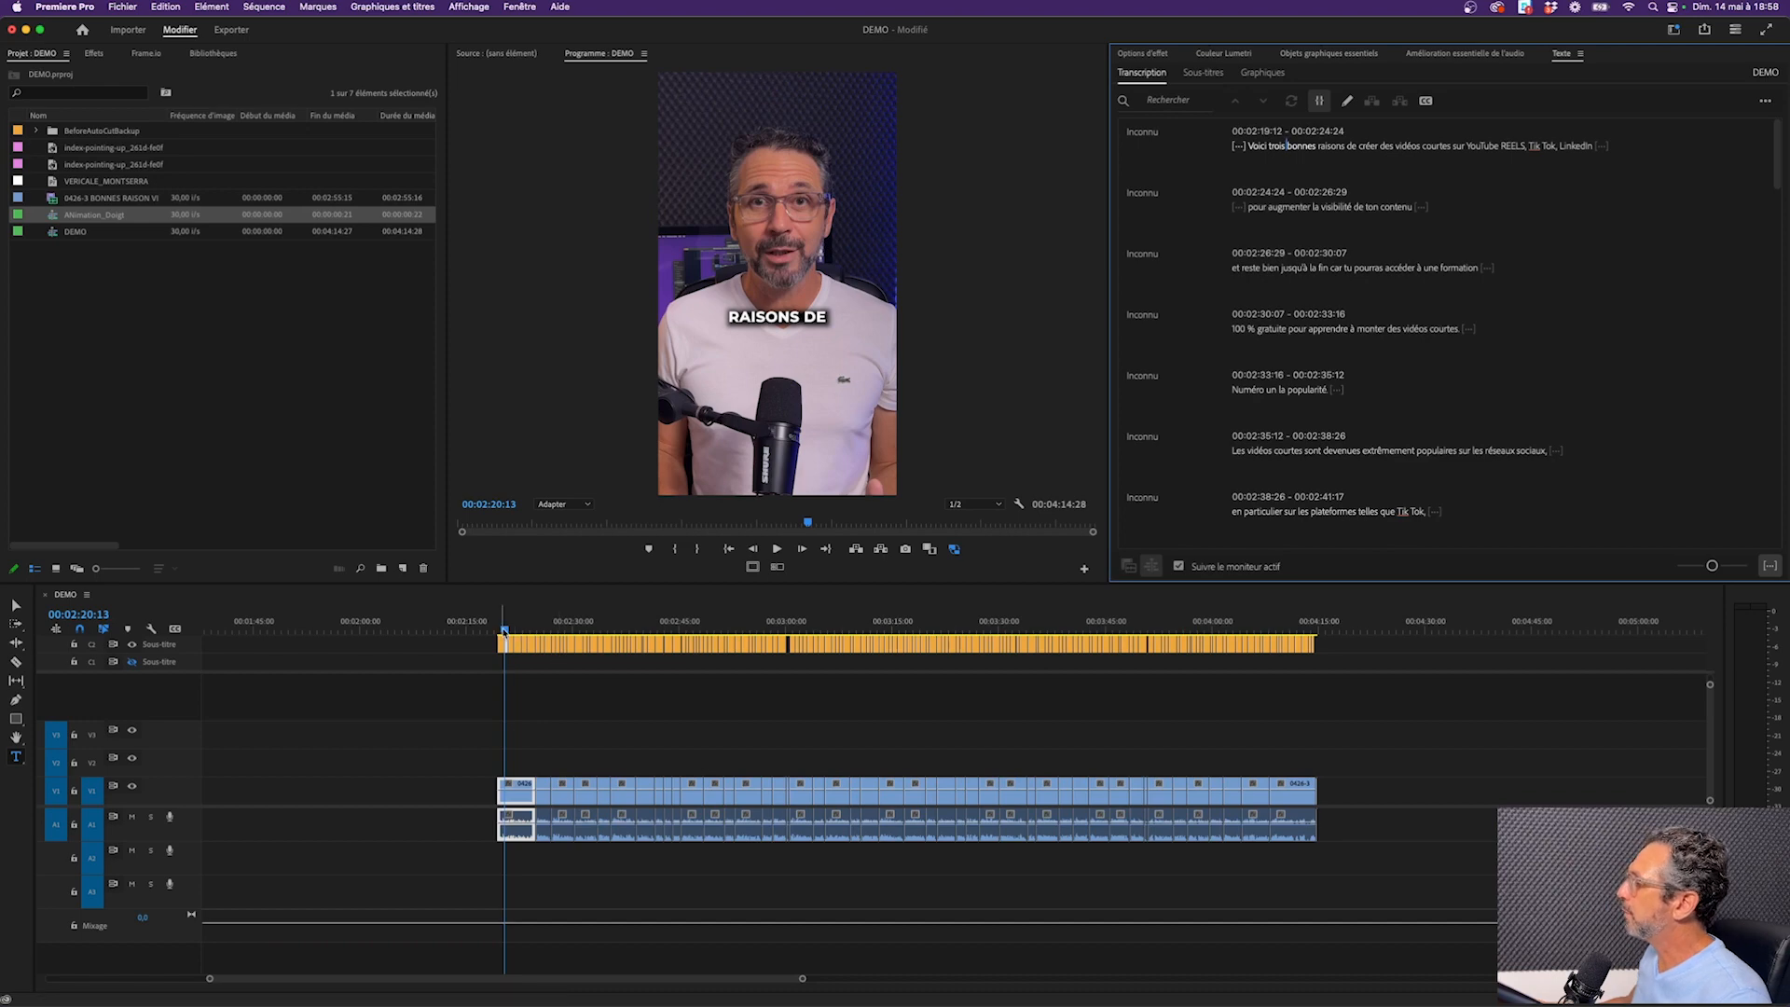
Play the opening seconds of the DEMO sequence to check the all-caps captions against the speech
{"action": "left_click_drag", "start_coordinate": [504, 631], "coordinate": [498, 631]}
{"action": "key", "text": "space"}
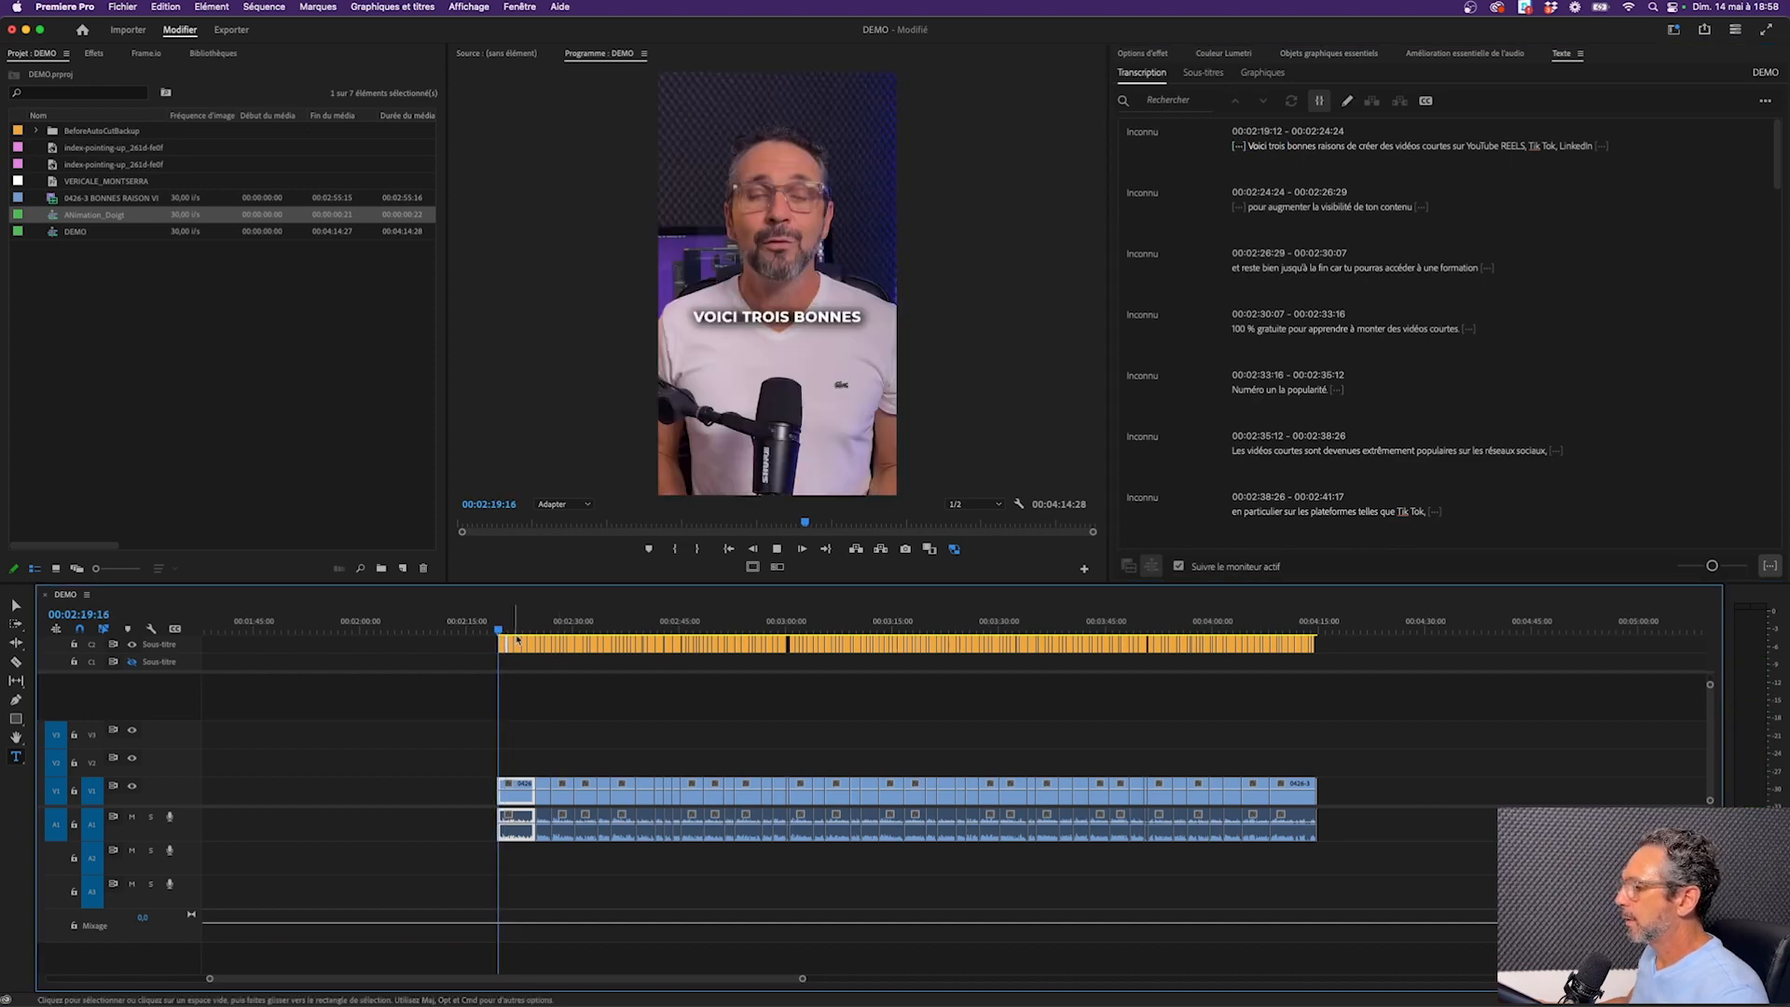
{"action": "key", "text": "space"}
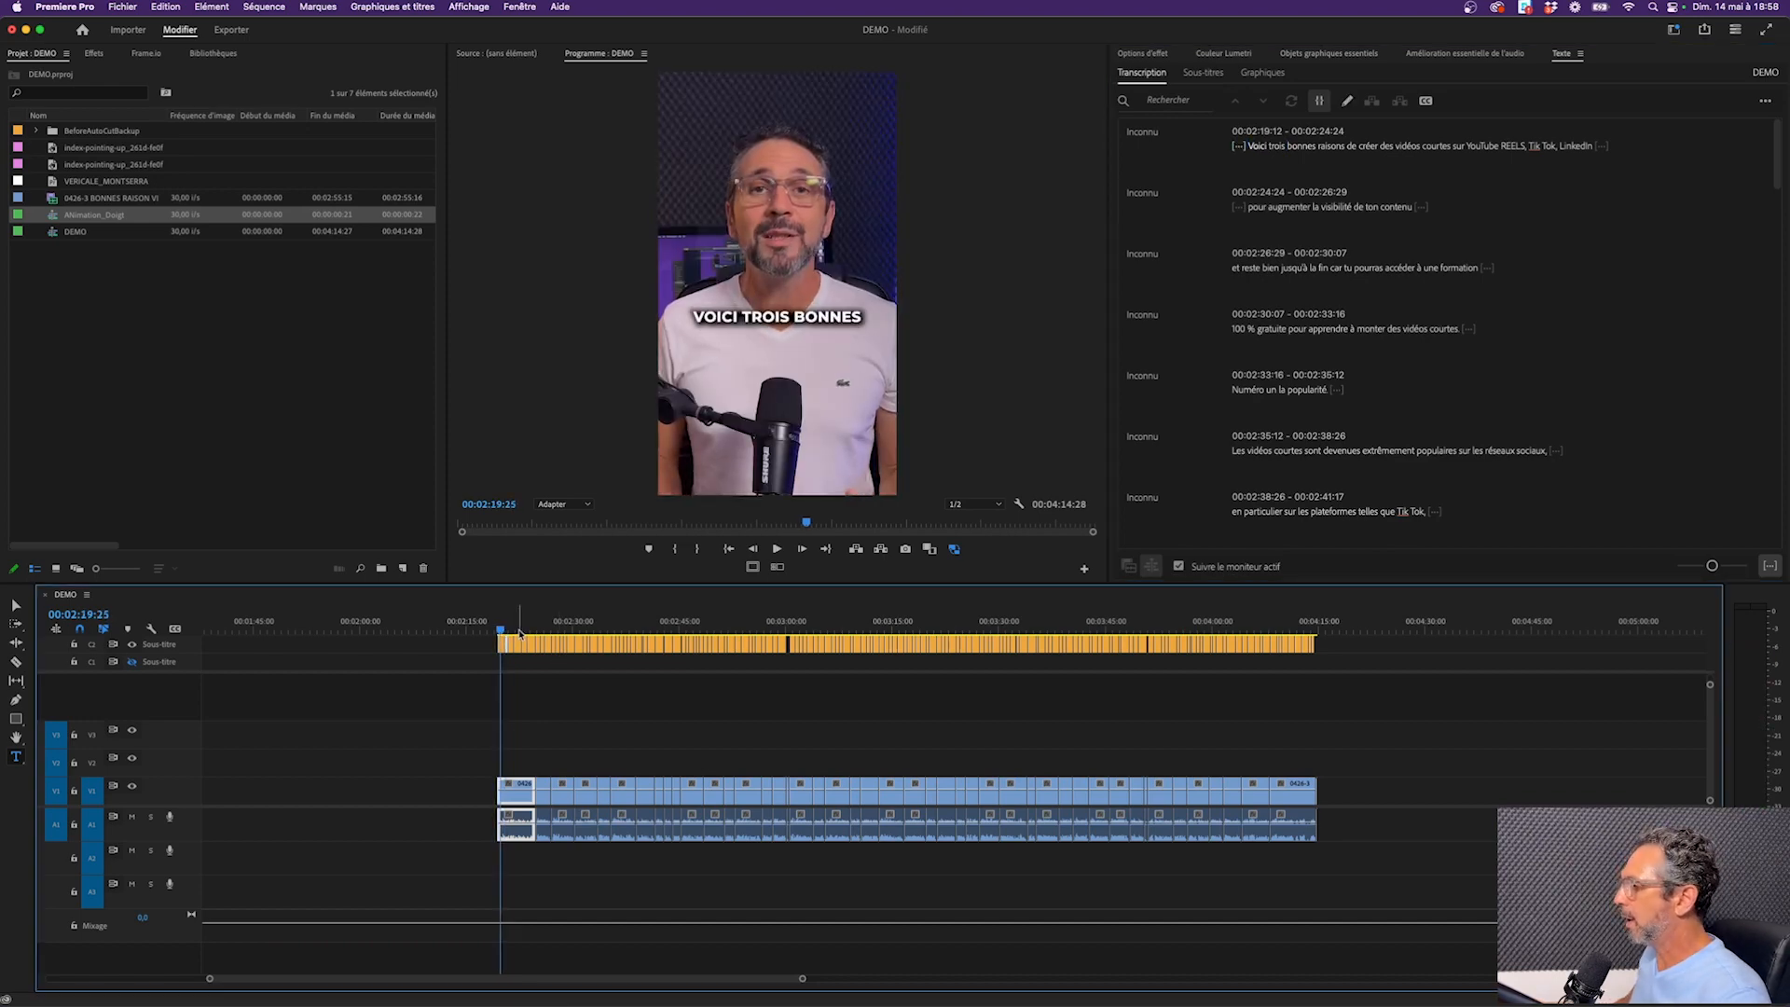
{"action": "key", "text": "="}
{"action": "key", "text": "="}
{"action": "scroll", "coordinate": [522, 712], "scroll_direction": "right", "scroll_amount": 5}
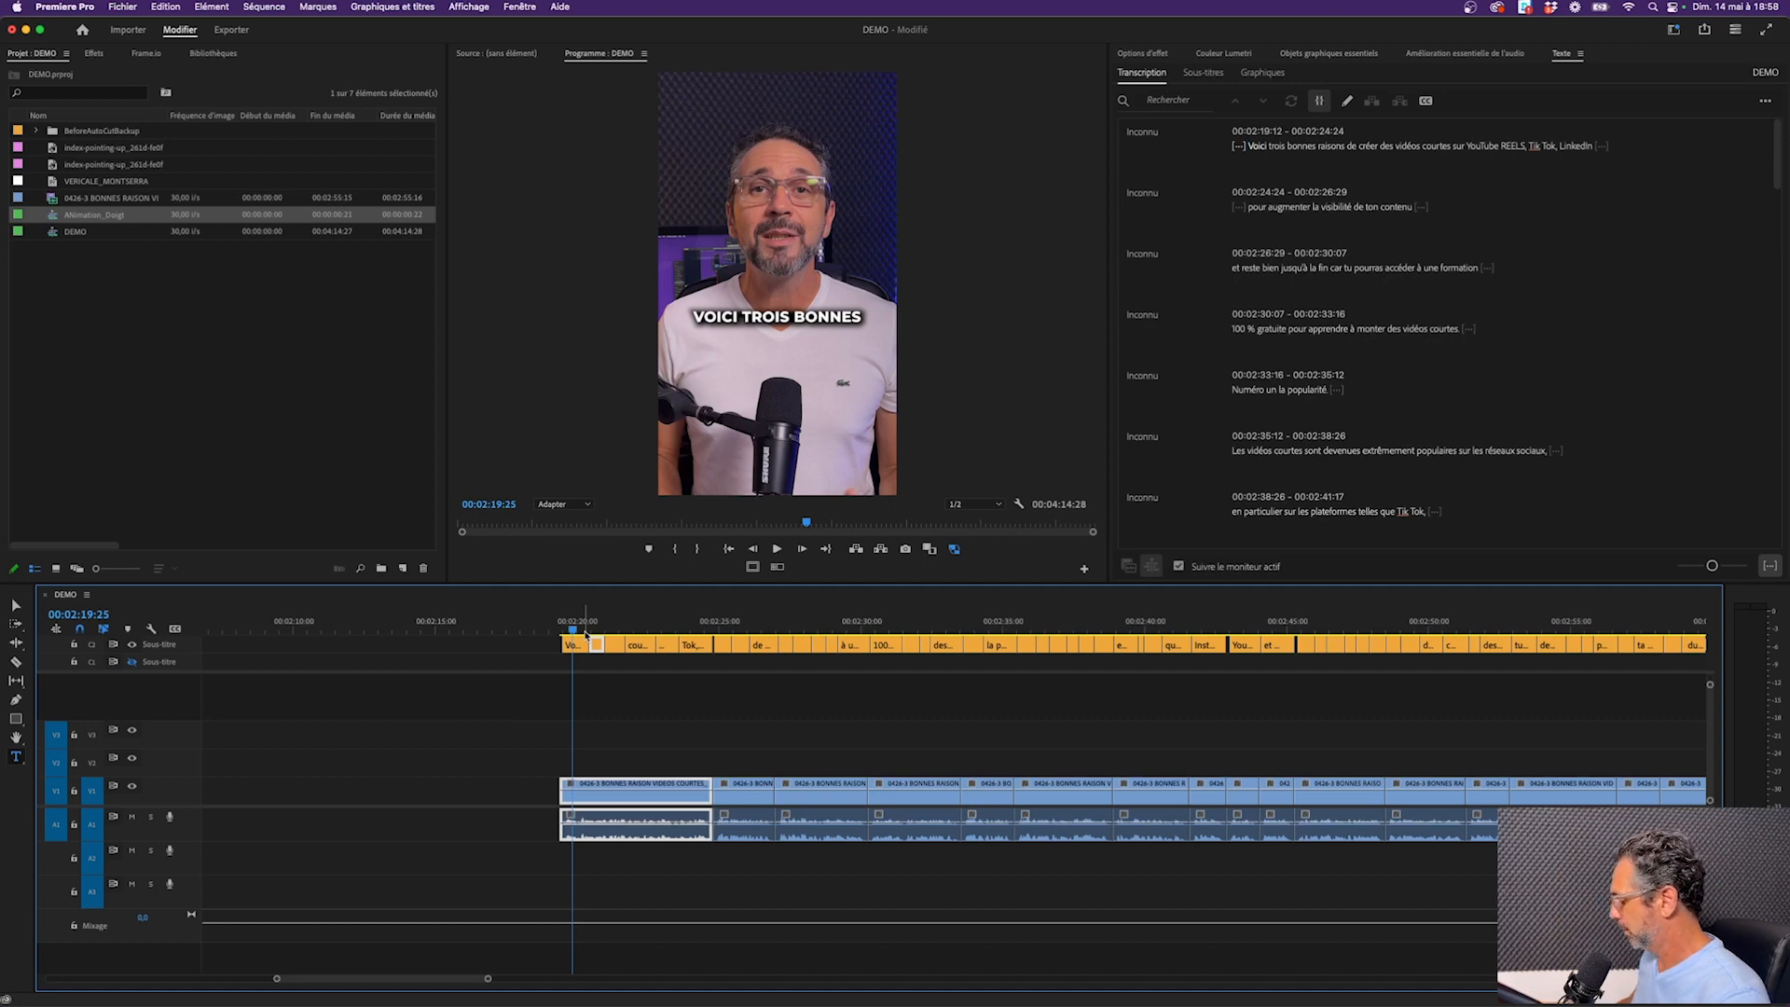
{"action": "key", "text": "="}
{"action": "scroll", "coordinate": [589, 643], "scroll_direction": "right", "scroll_amount": 3}
{"action": "scroll", "coordinate": [588, 643], "scroll_direction": "right", "scroll_amount": 3}
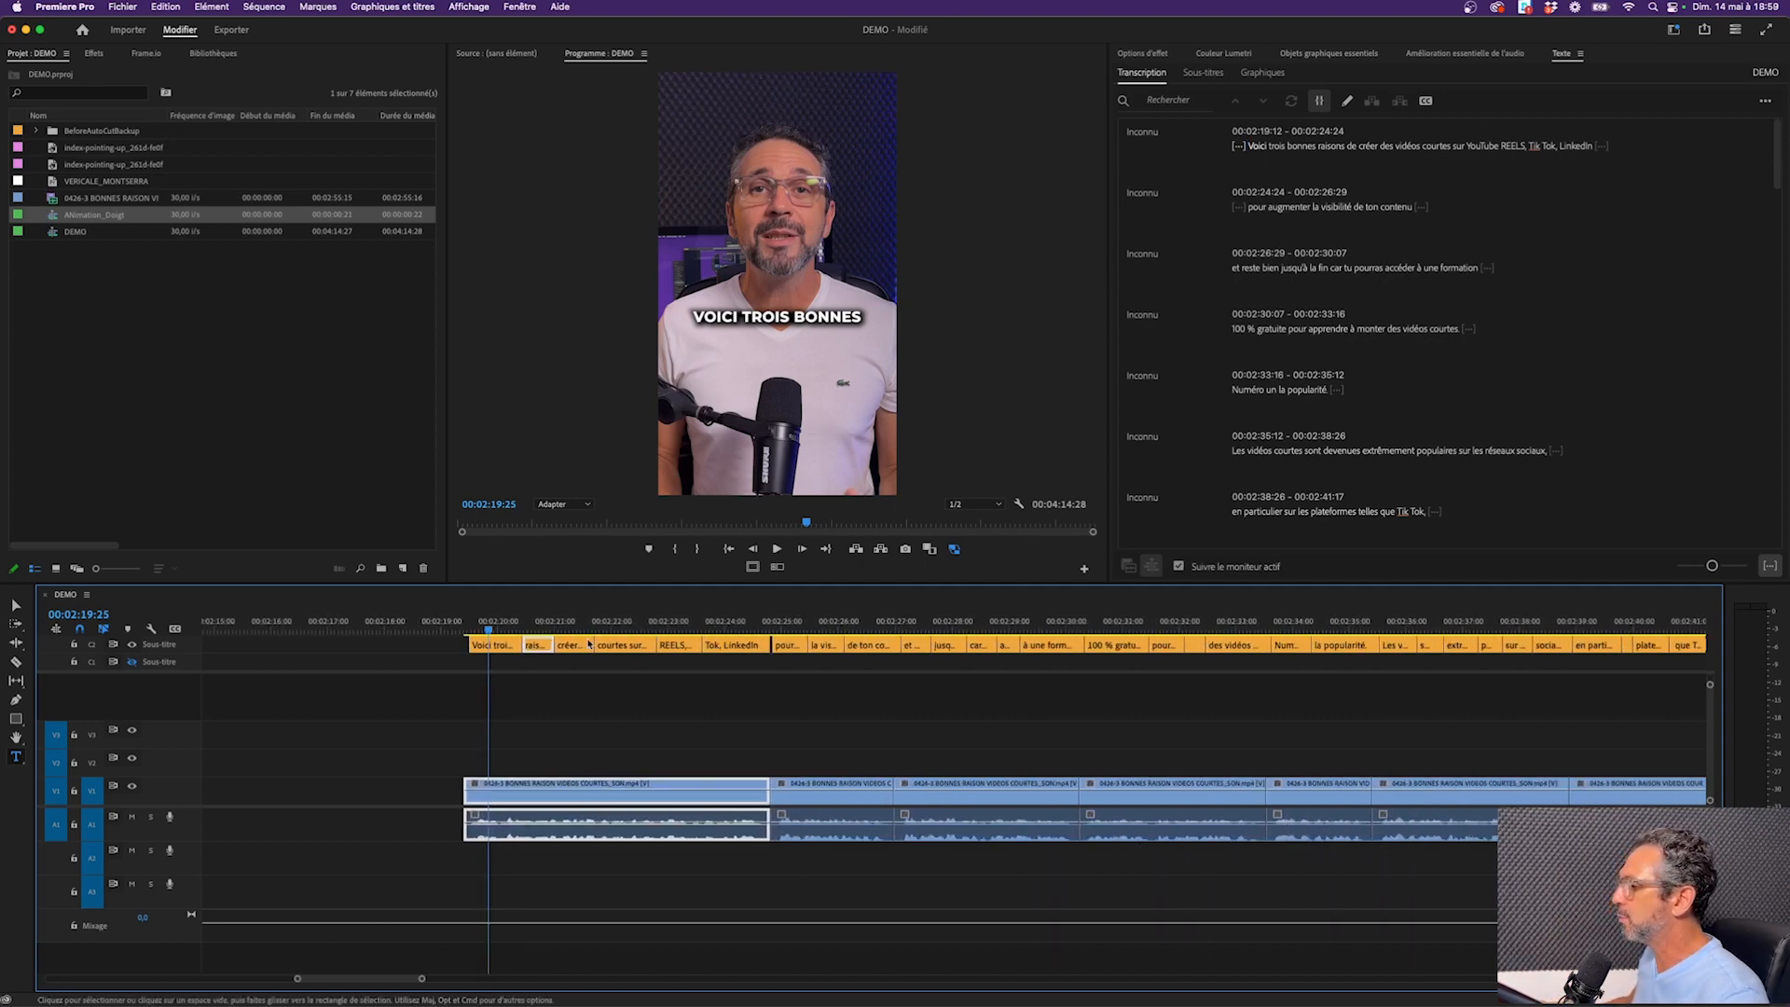
{"action": "key", "text": "space"}
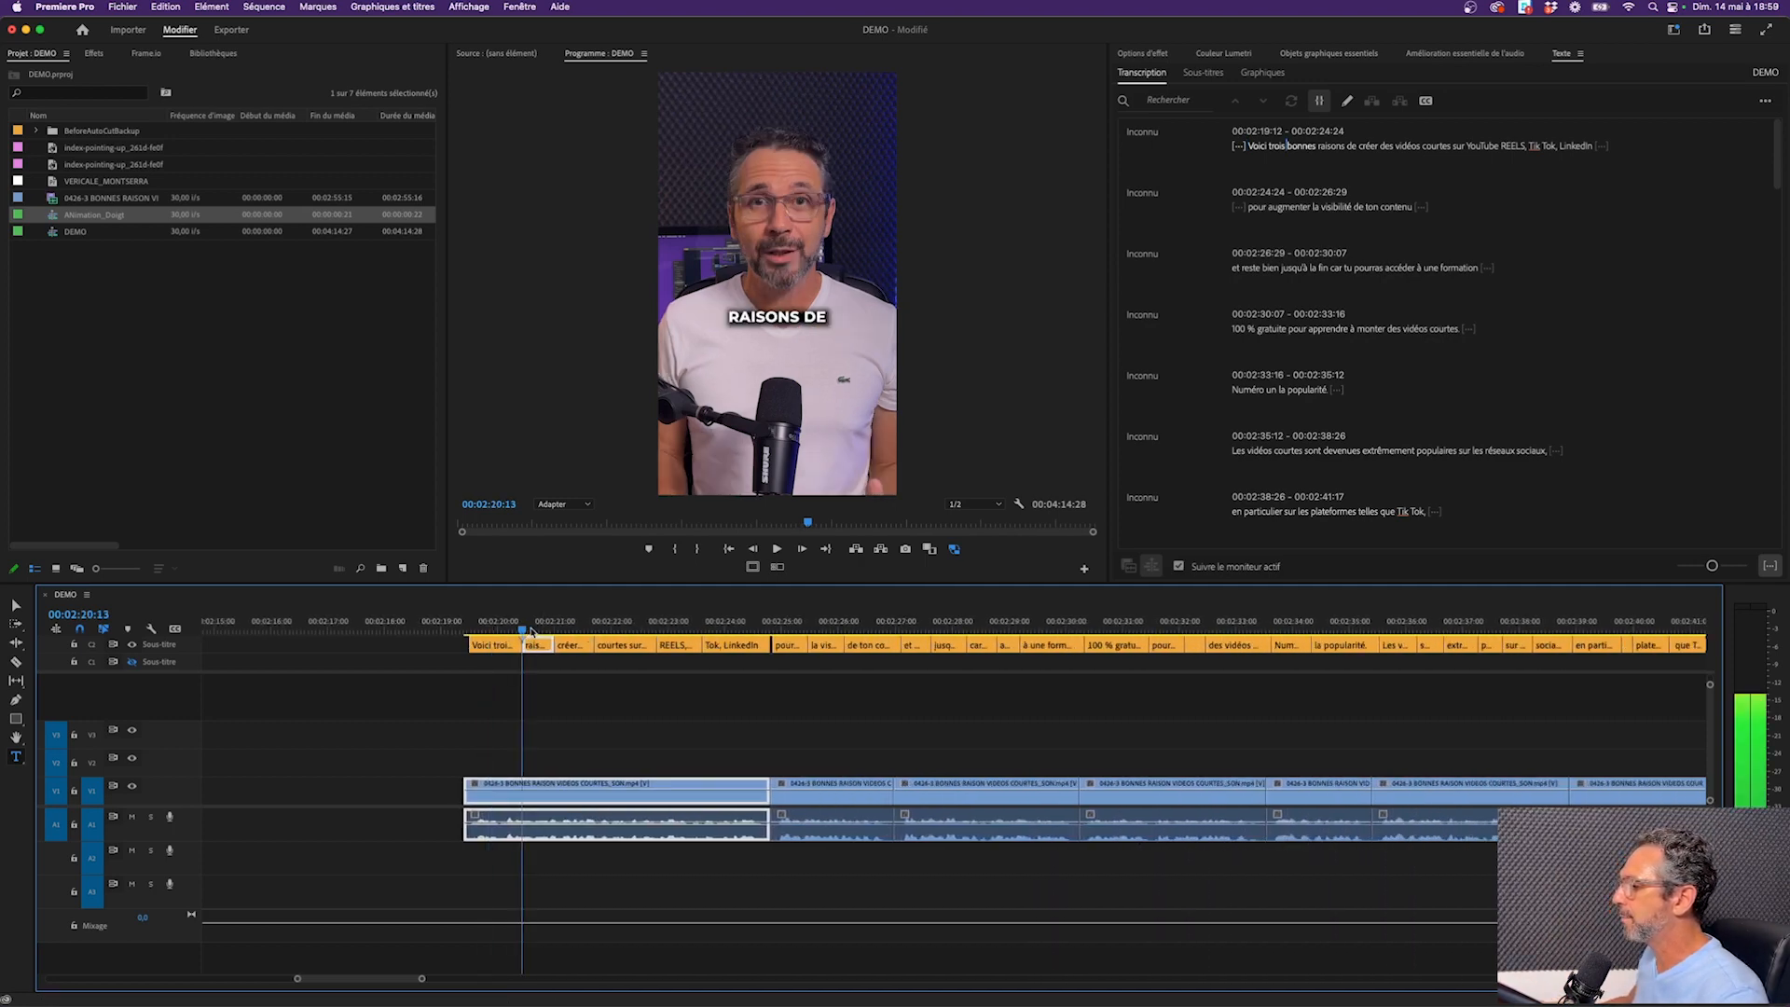
{"action": "left_click", "coordinate": [480, 626]}
{"action": "key", "text": "space"}
{"action": "key", "text": "space"}
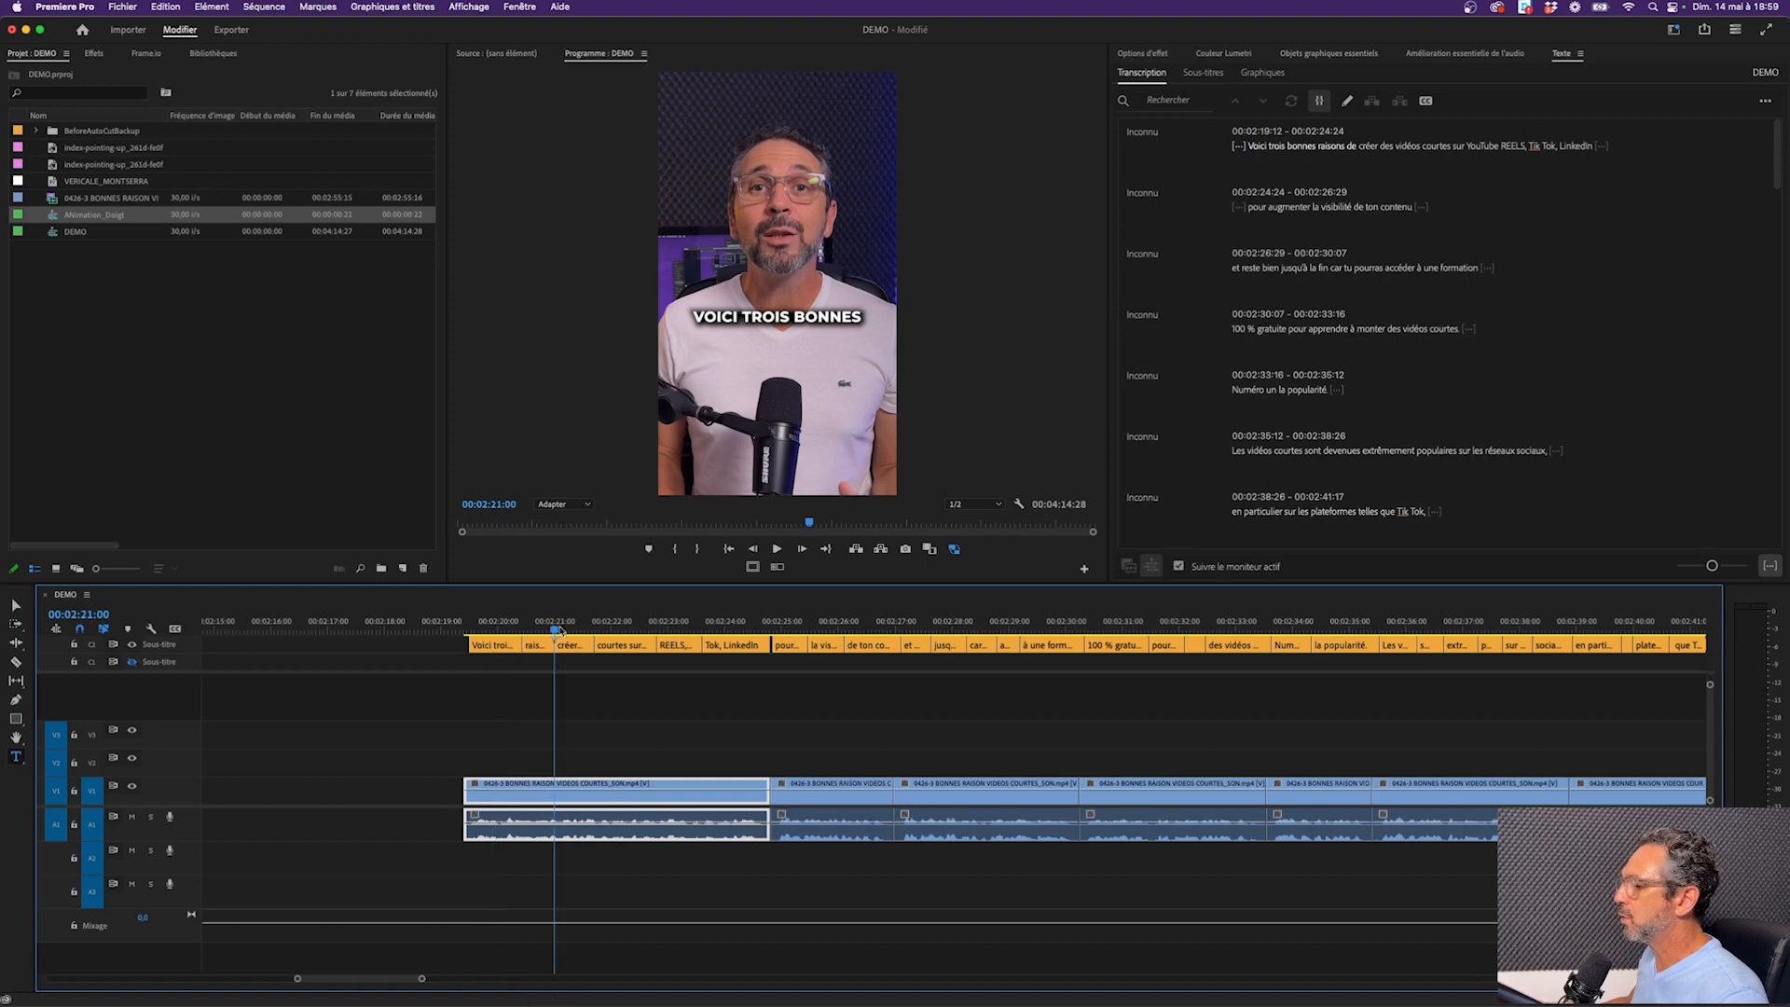
Select the words "raisons de" in the first transcript sentence and extract them from the sequence, closing the gap
{"action": "left_click", "coordinate": [530, 645]}
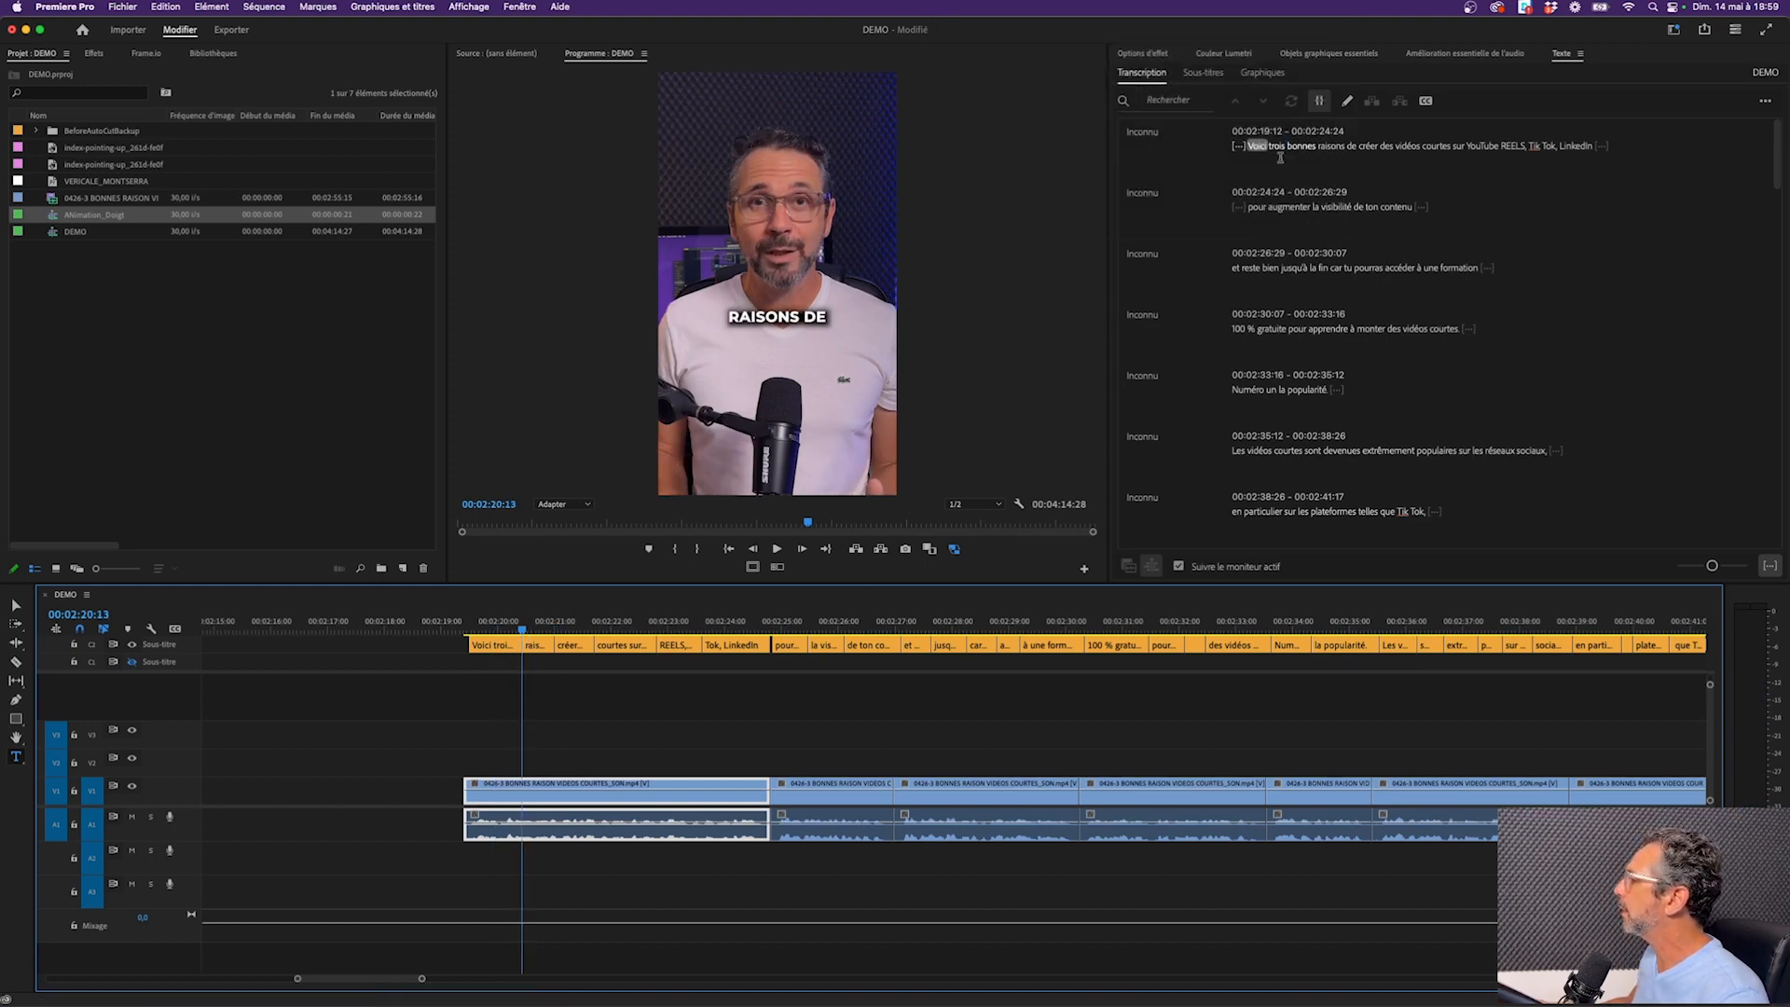
{"action": "double_click", "coordinate": [1331, 146]}
{"action": "left_click", "coordinate": [1322, 147]}
{"action": "left_click_drag", "start_coordinate": [1318, 146], "coordinate": [1356, 147]}
{"action": "left_click", "coordinate": [1352, 146]}
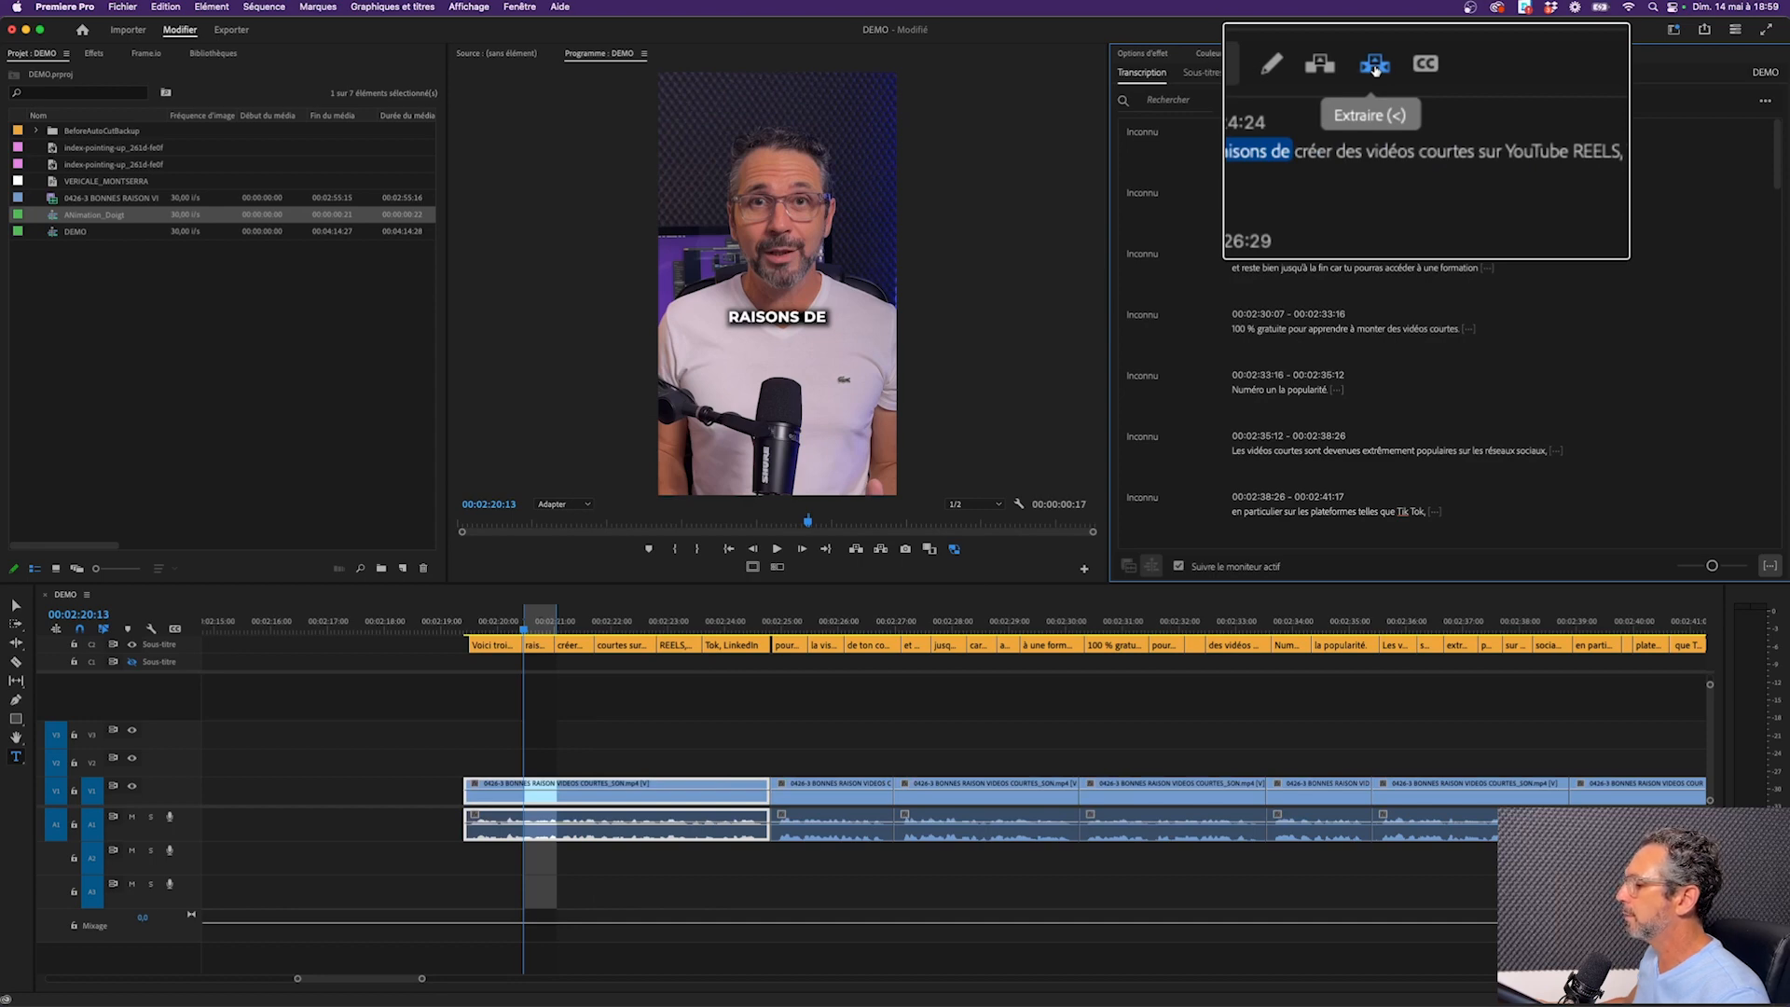
{"action": "left_click", "coordinate": [1400, 101]}
Play the start of the timeline across the text-based cut after "Voici trois bonnes" to check video and captions
{"action": "scroll", "coordinate": [442, 731], "scroll_direction": "down", "scroll_amount": 5}
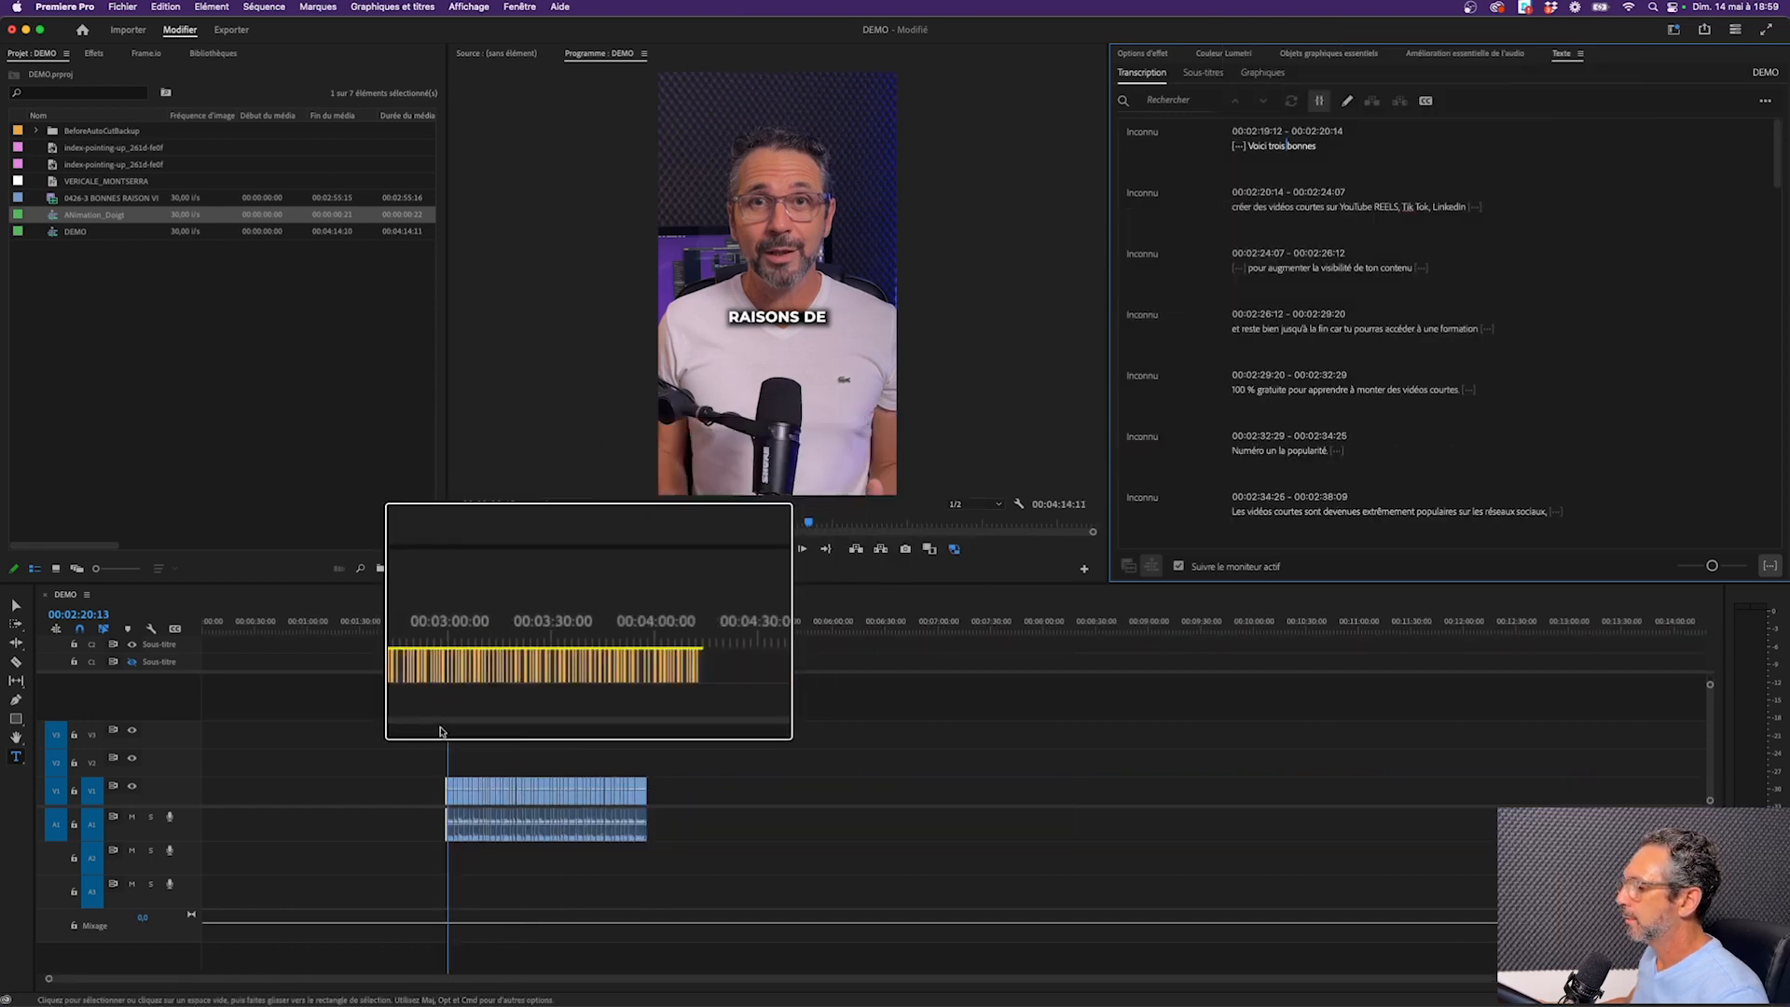
{"action": "scroll", "coordinate": [442, 732], "scroll_direction": "up", "scroll_amount": 5}
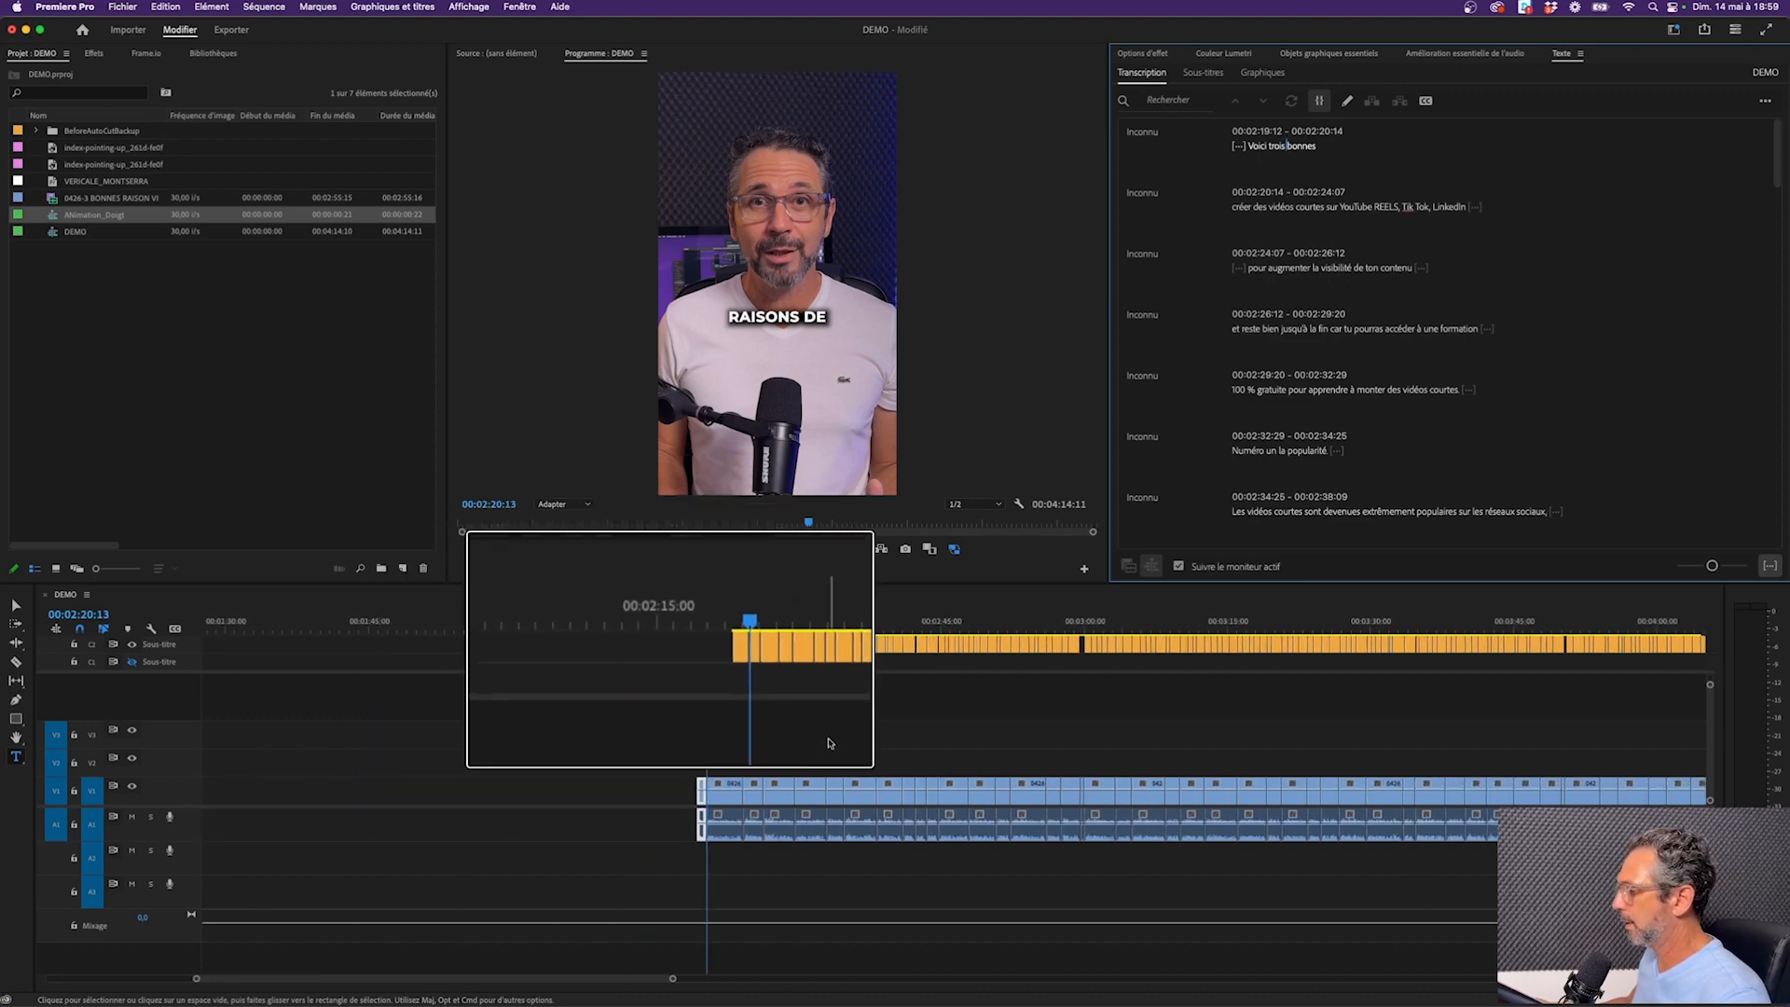
{"action": "scroll", "coordinate": [723, 678], "scroll_direction": "up", "scroll_amount": 3}
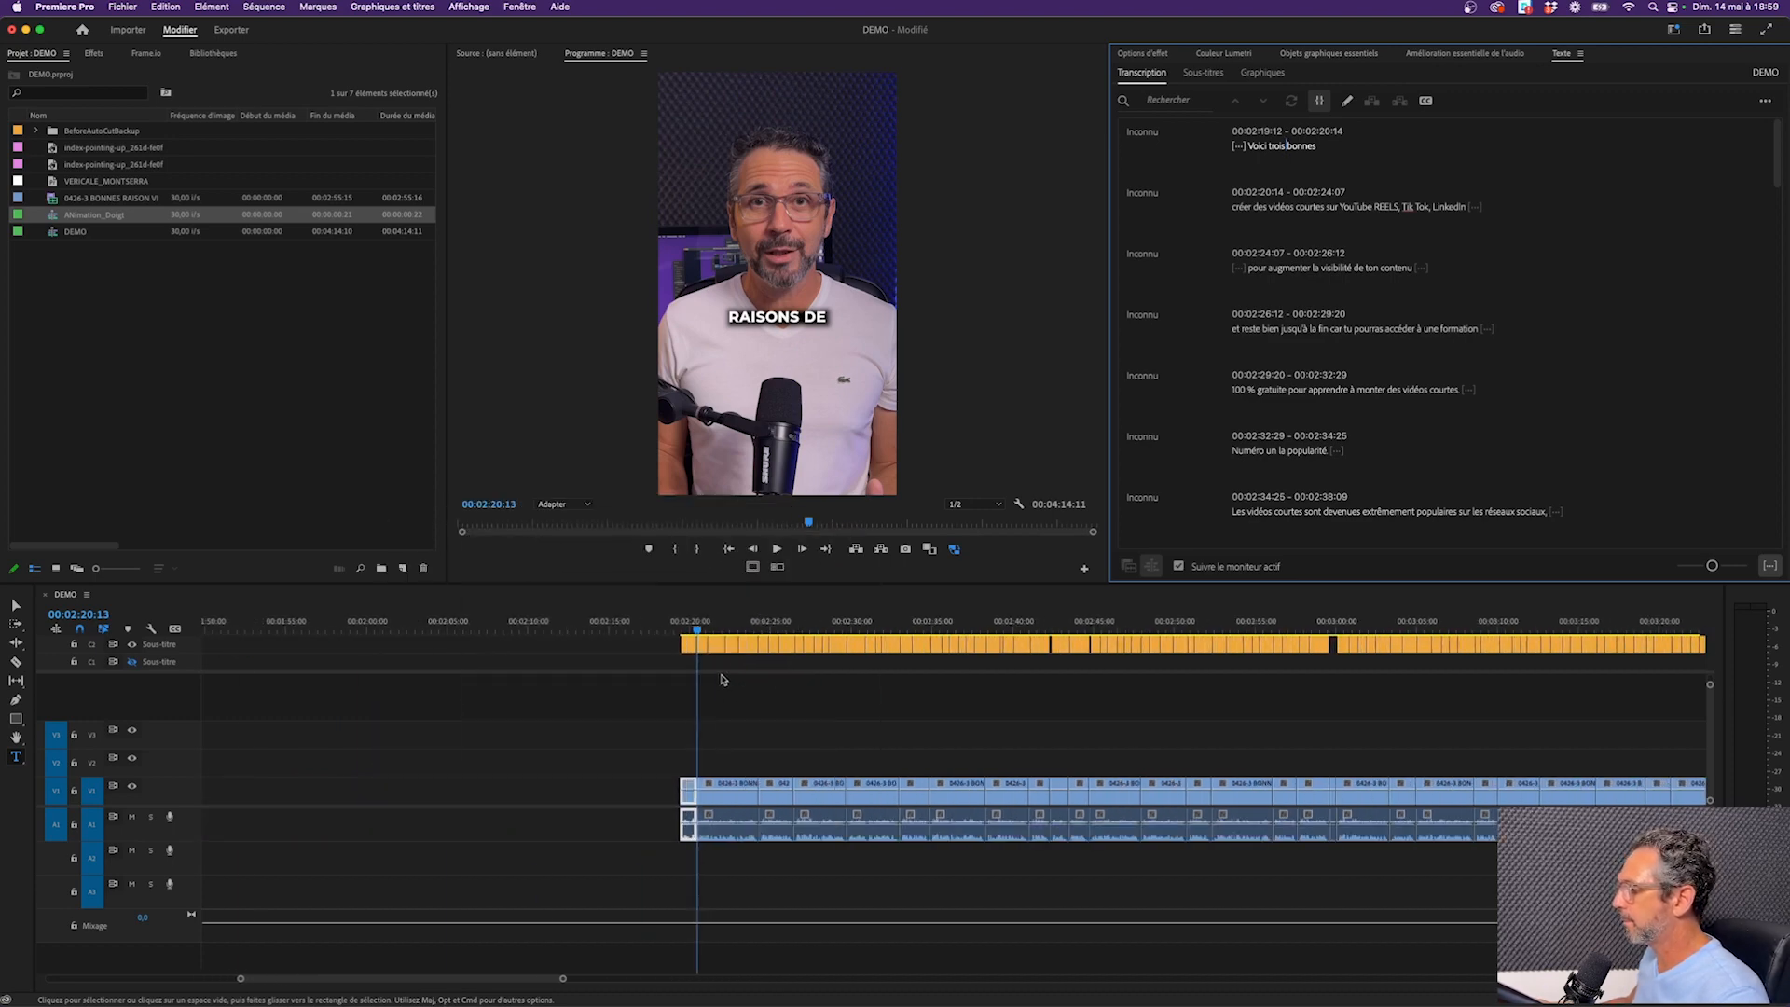
{"action": "scroll", "coordinate": [722, 679], "scroll_direction": "up", "scroll_amount": 2}
{"action": "left_click", "coordinate": [644, 631]}
{"action": "key", "text": "space"}
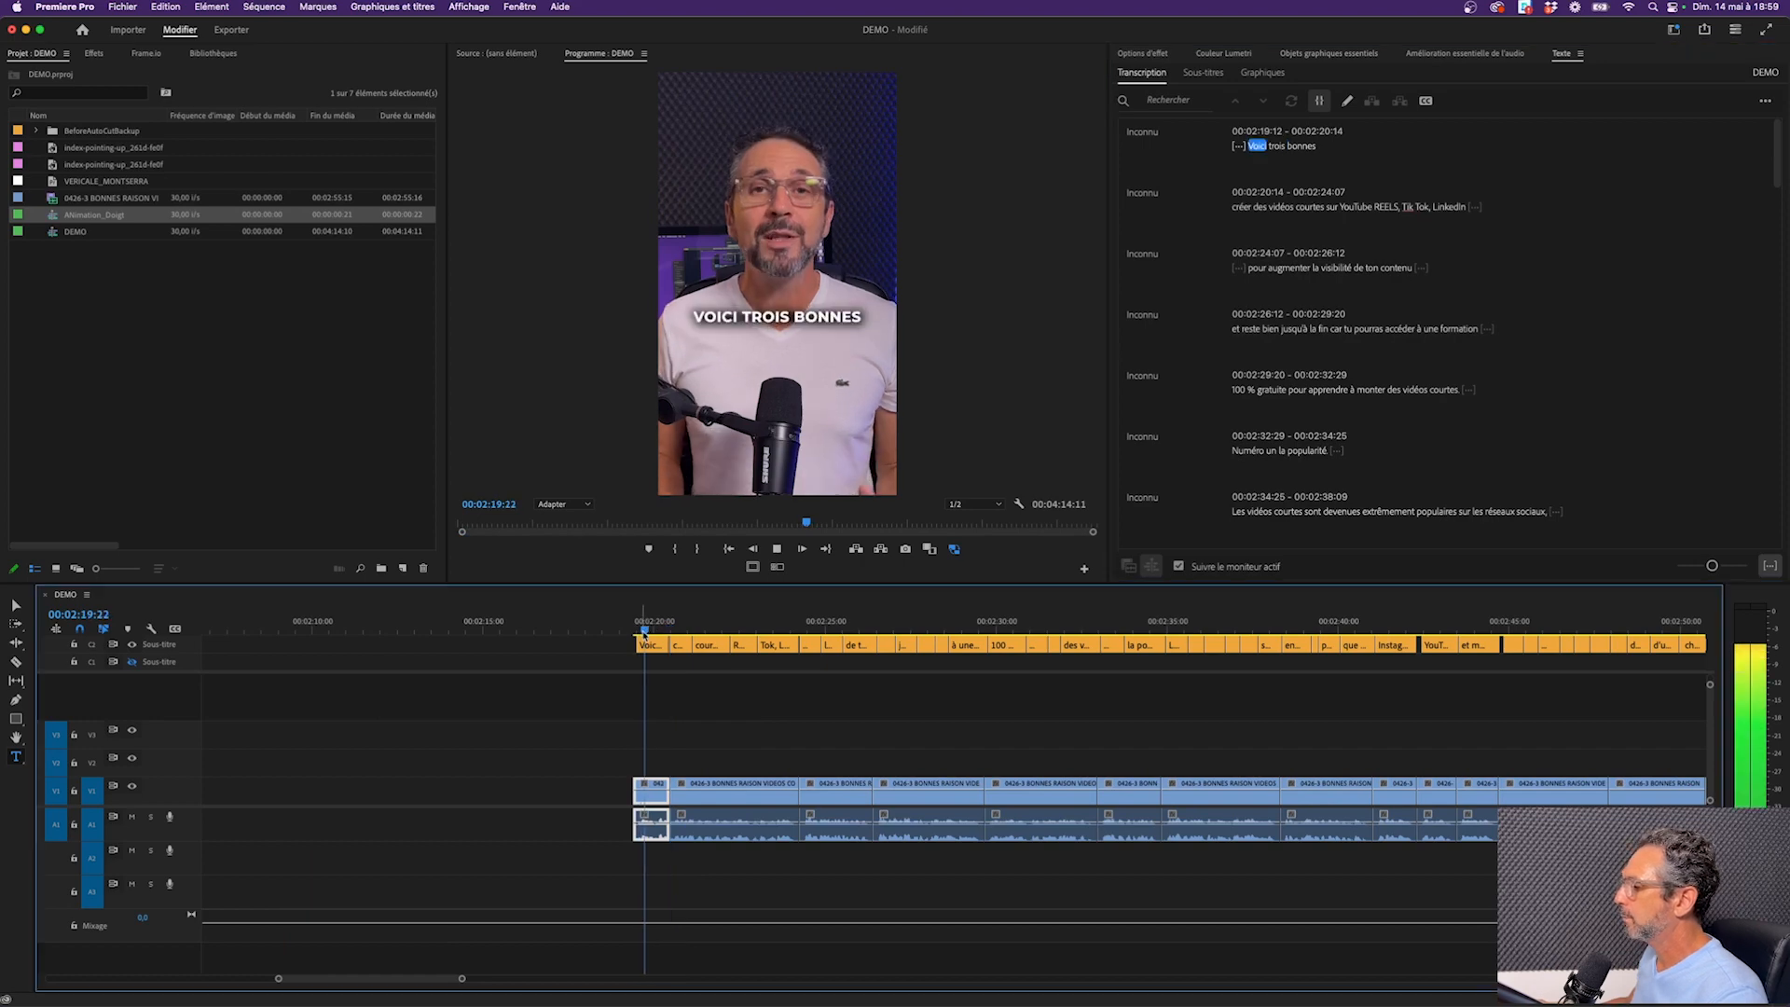
{"action": "key", "text": "space"}
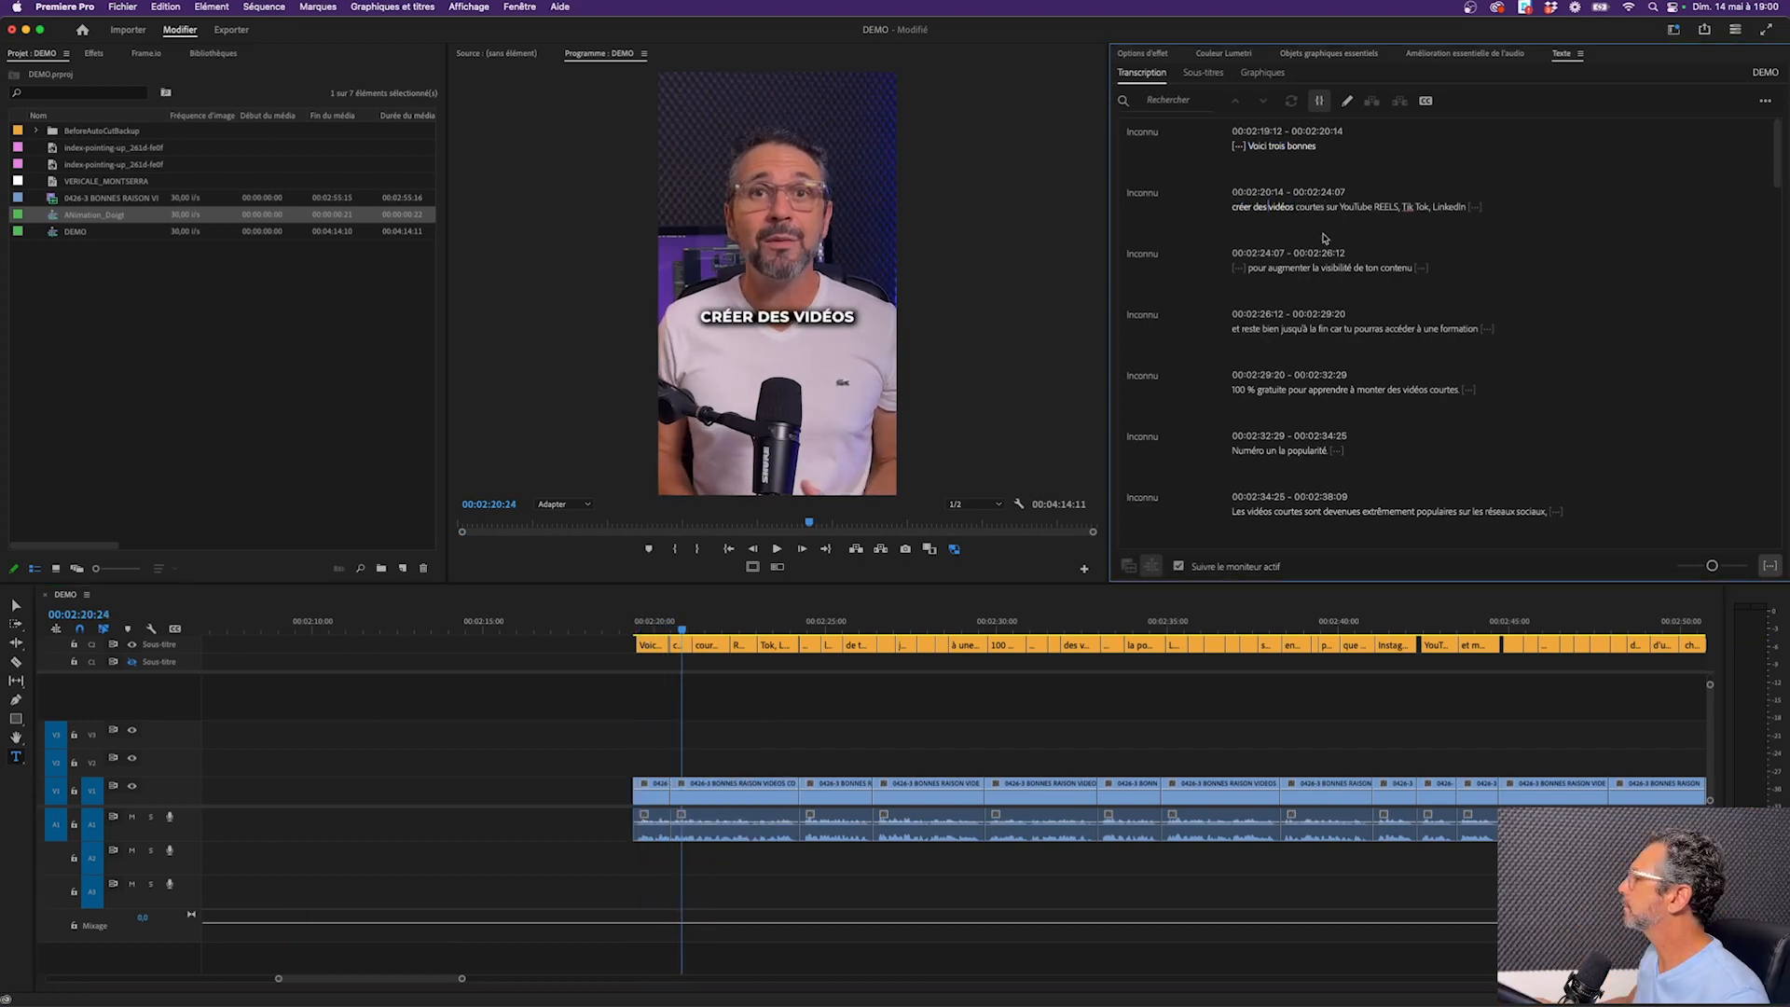
Extract the transcript passage "créer des vidéos courtes sur YouTube REELS, Tik Tok, LinkedIn" from the sequence, closing the gap
{"action": "left_click", "coordinate": [1235, 206]}
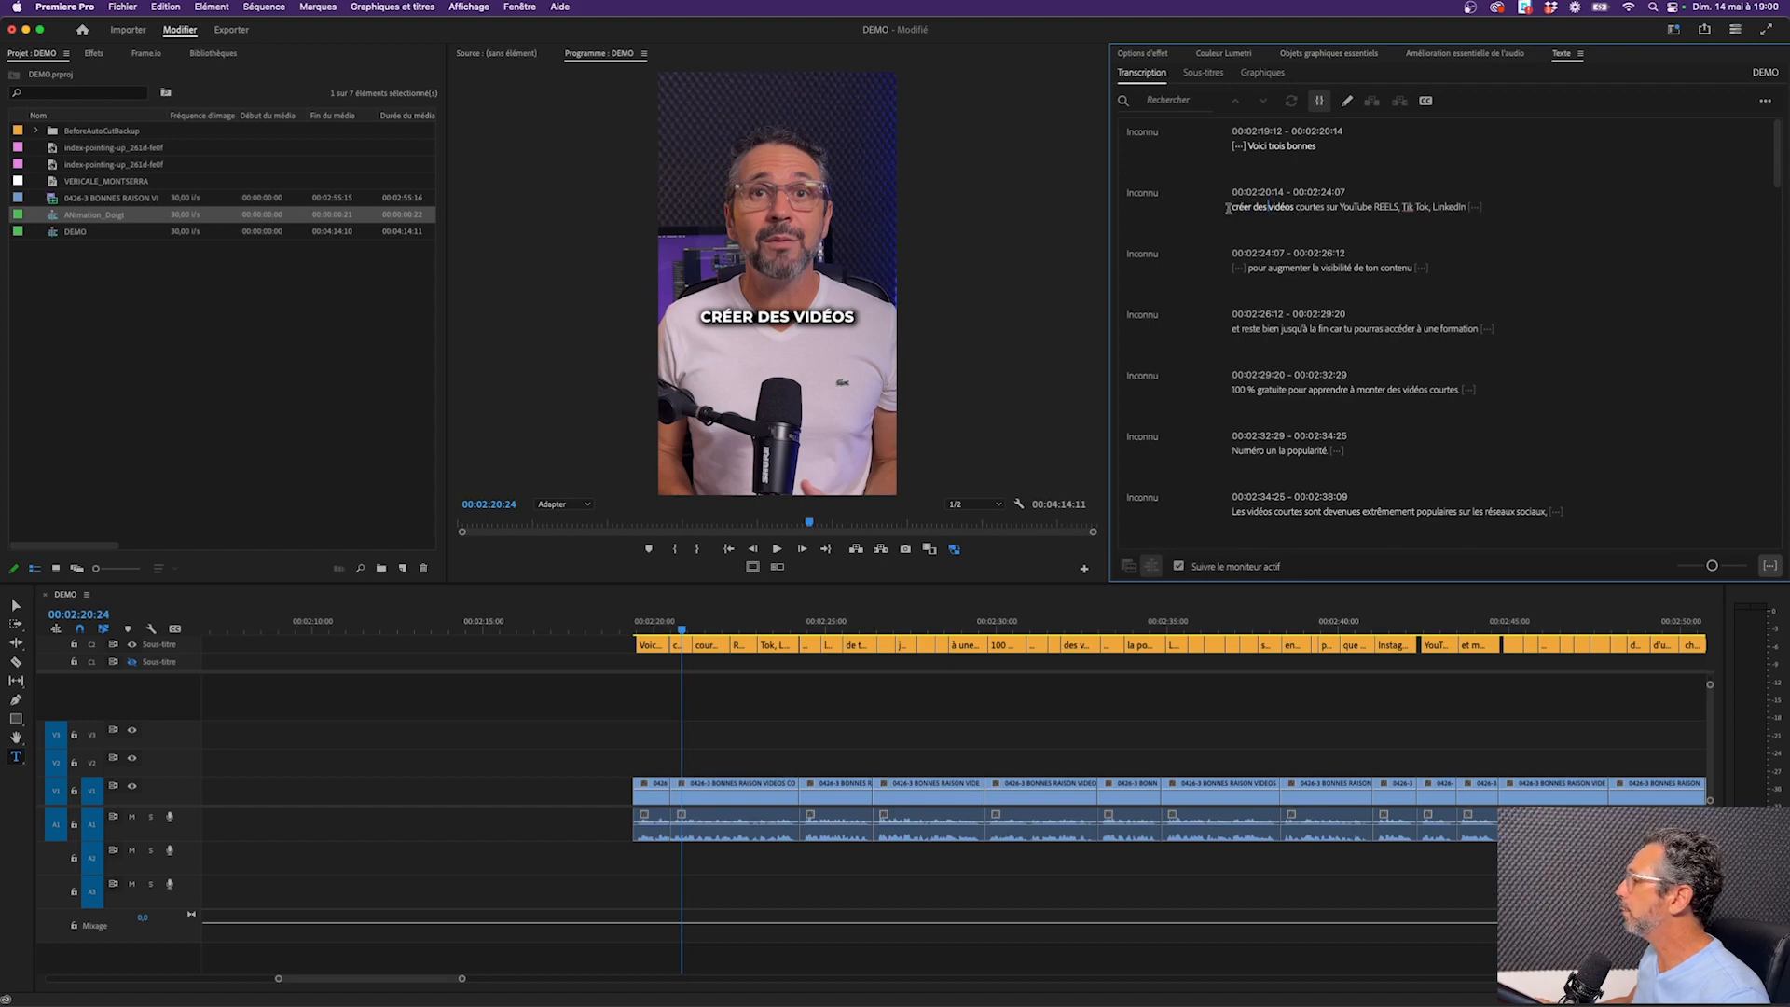
{"action": "left_click_drag", "start_coordinate": [1228, 208], "coordinate": [1468, 209]}
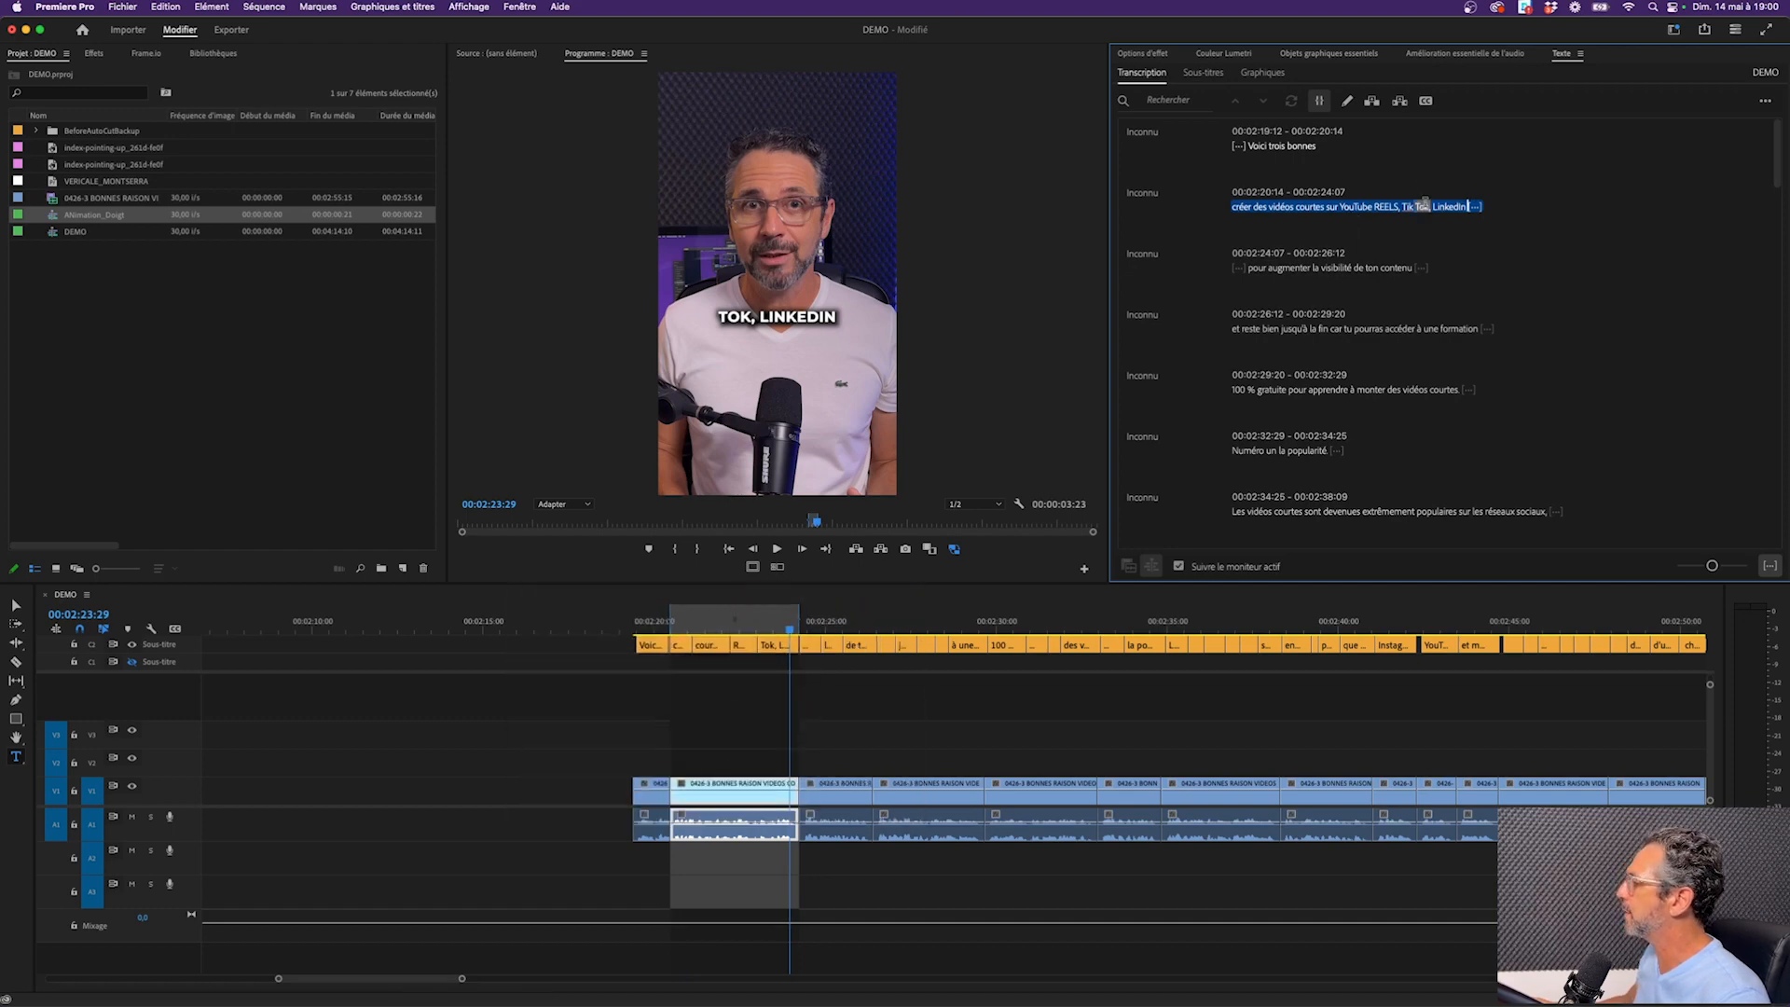
{"action": "left_click", "coordinate": [1398, 102]}
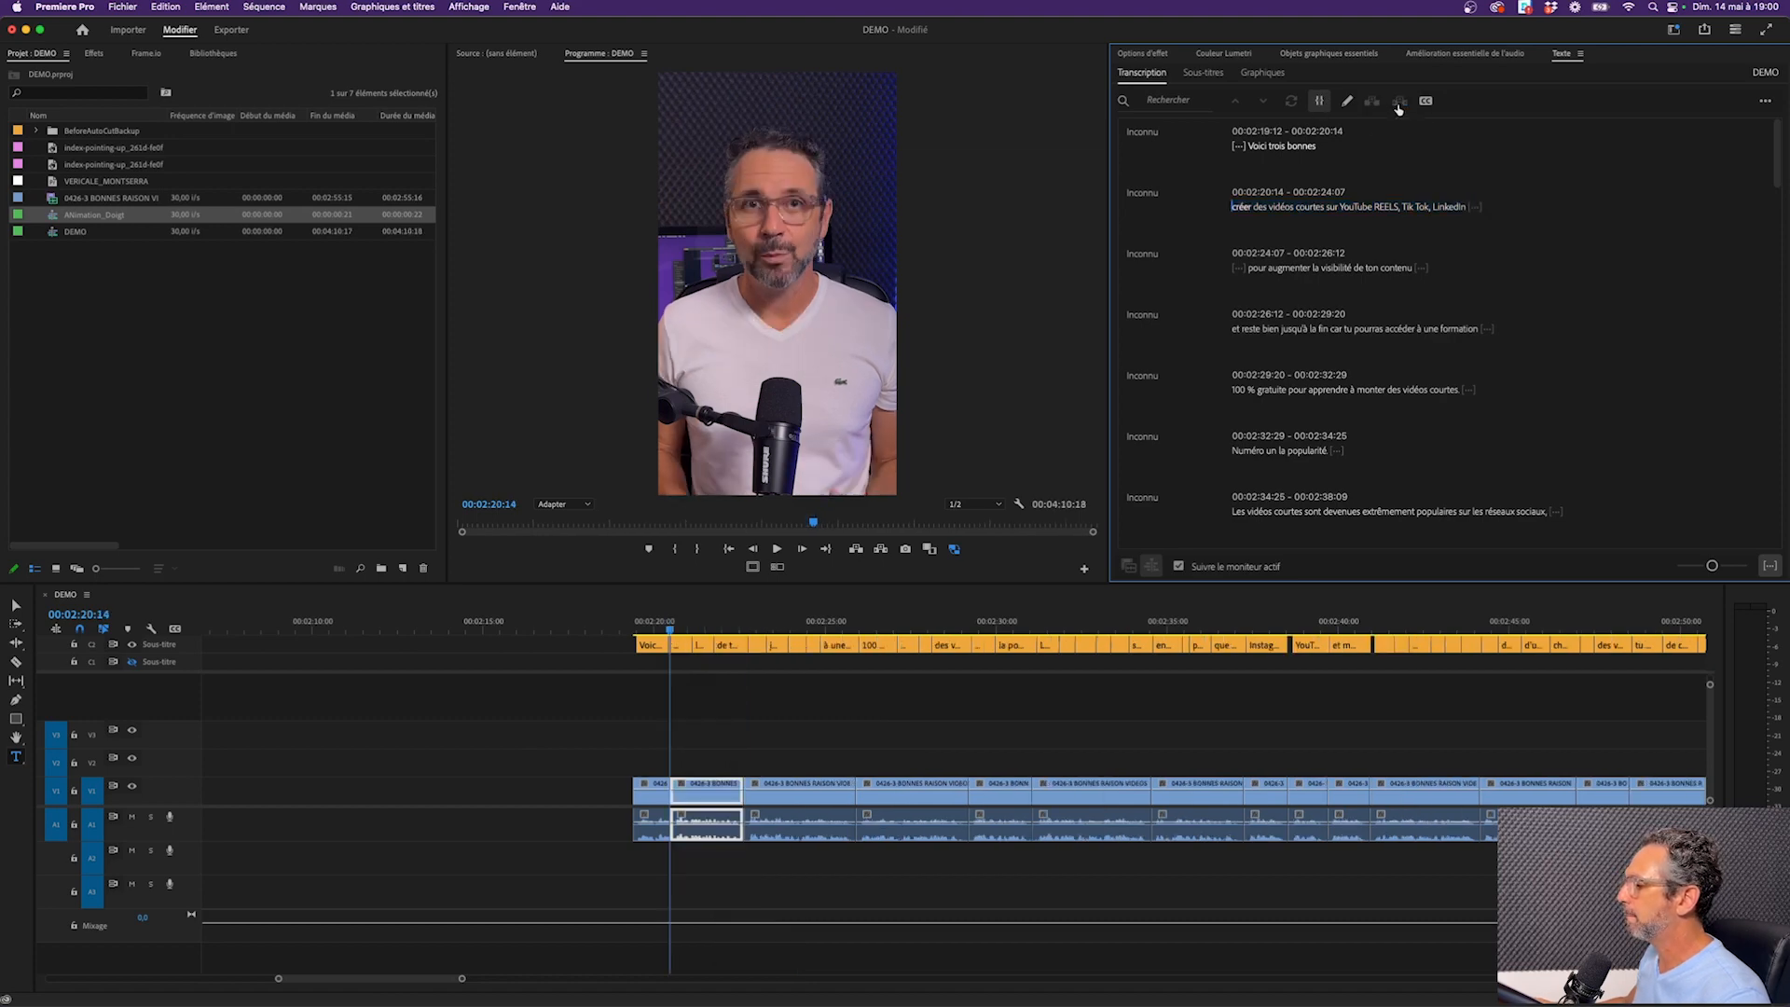